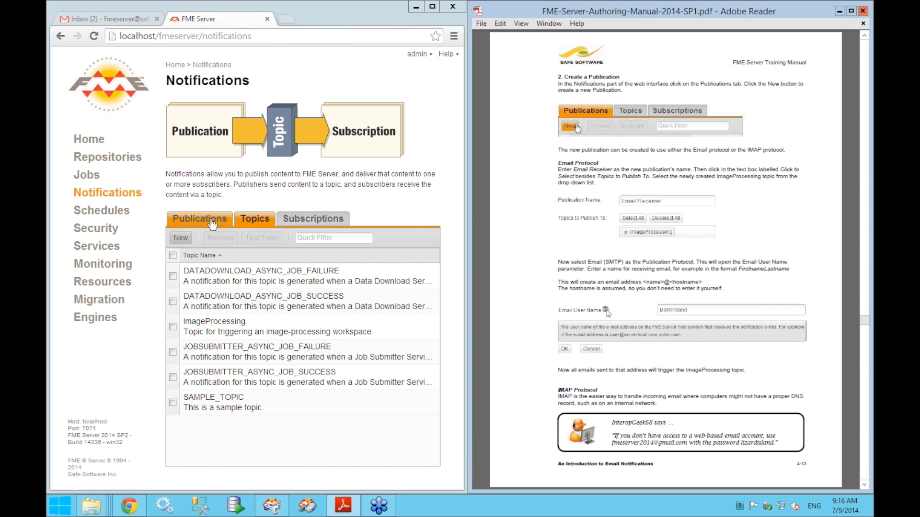
- Show the Publications list and start a new publication, widening the browser to fit the form
click(211, 223)
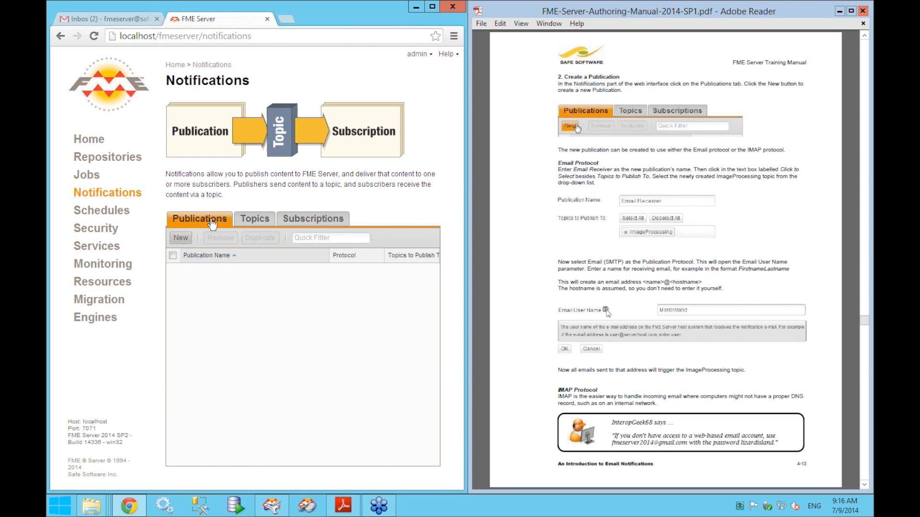
drag(465, 268, 504, 269)
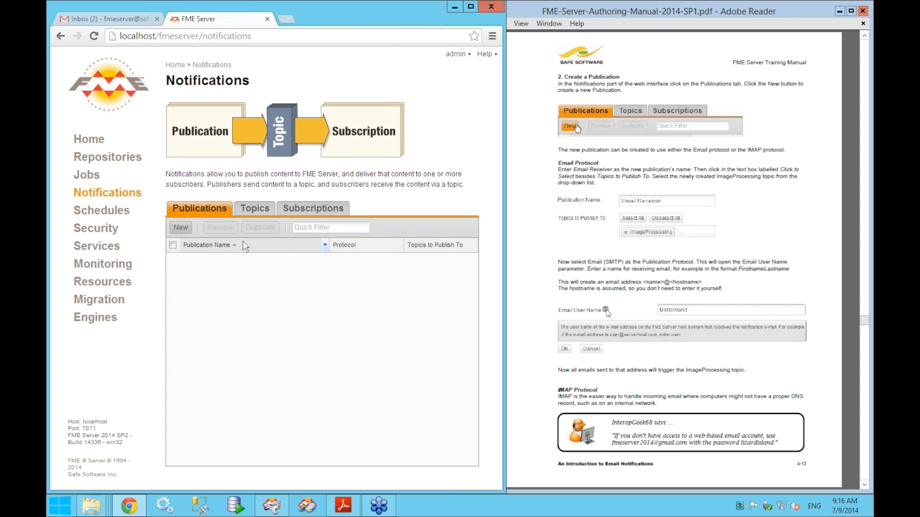
click(188, 232)
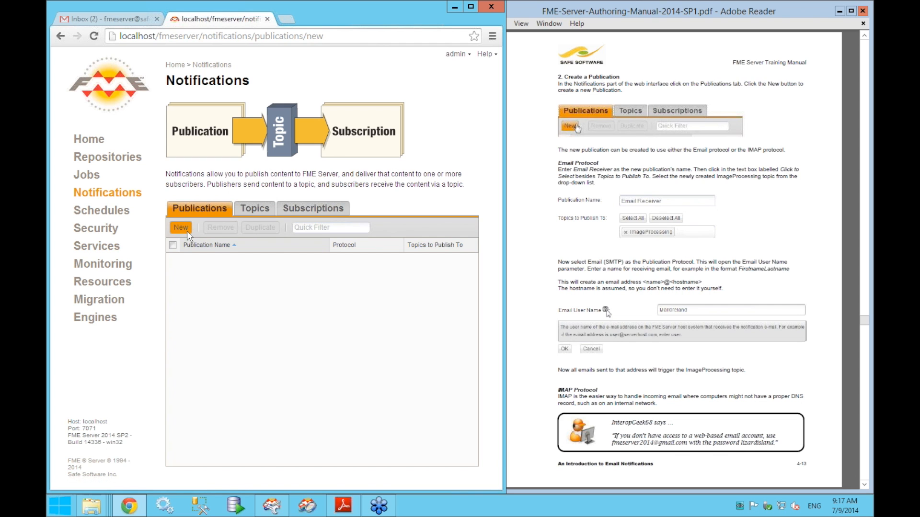
drag(507, 249, 569, 248)
- Name the publication EmailReceiver, add the ImageProcessing topic, and select the Email (SMTP) protocol
click(415, 176)
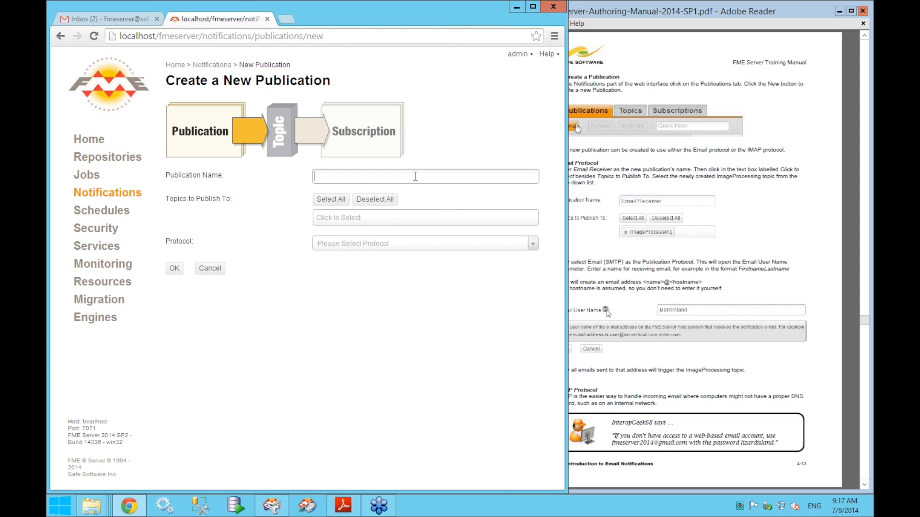
text(EmailReceiver)
click(401, 223)
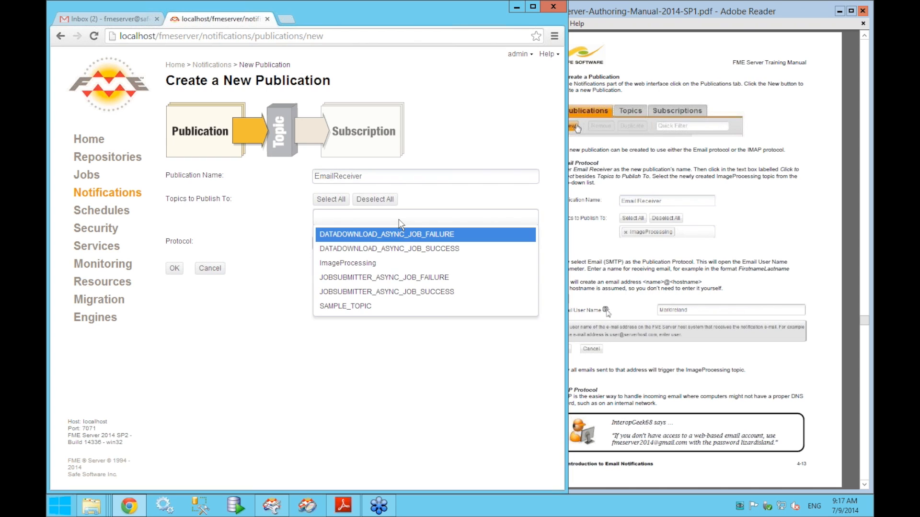
click(353, 269)
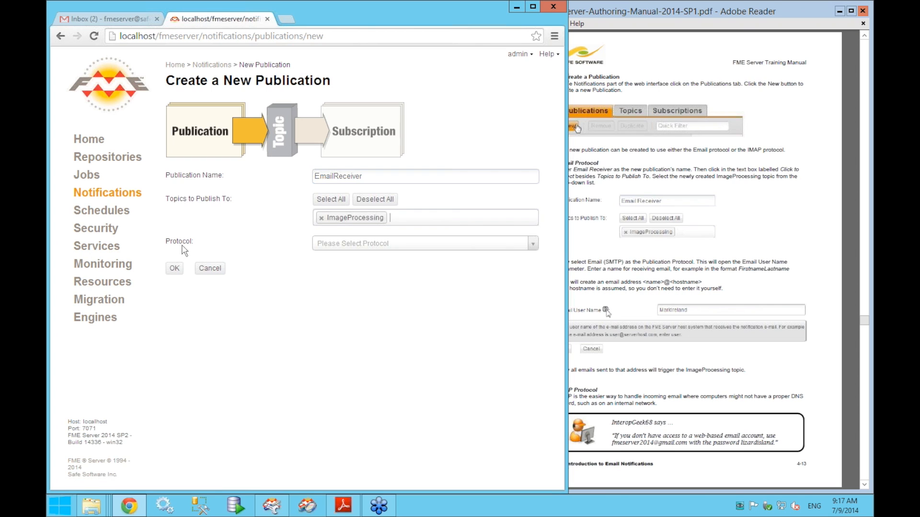
click(361, 247)
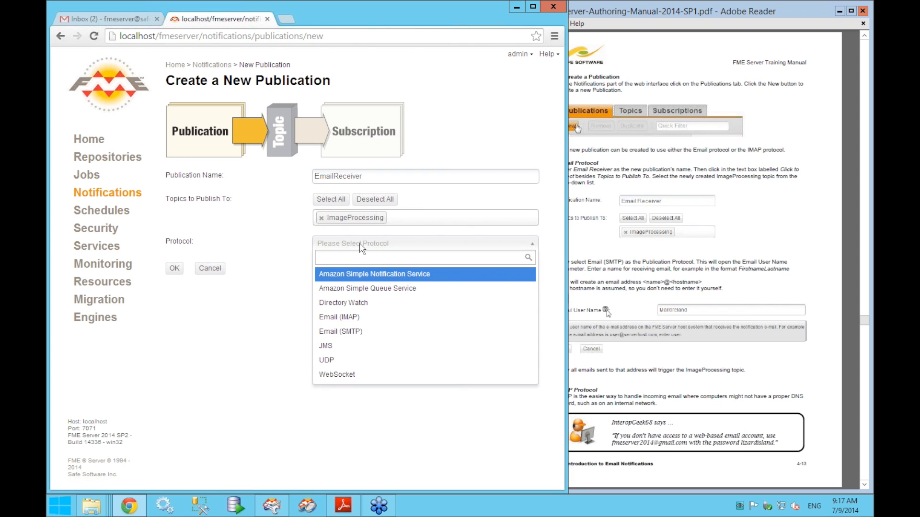
click(363, 341)
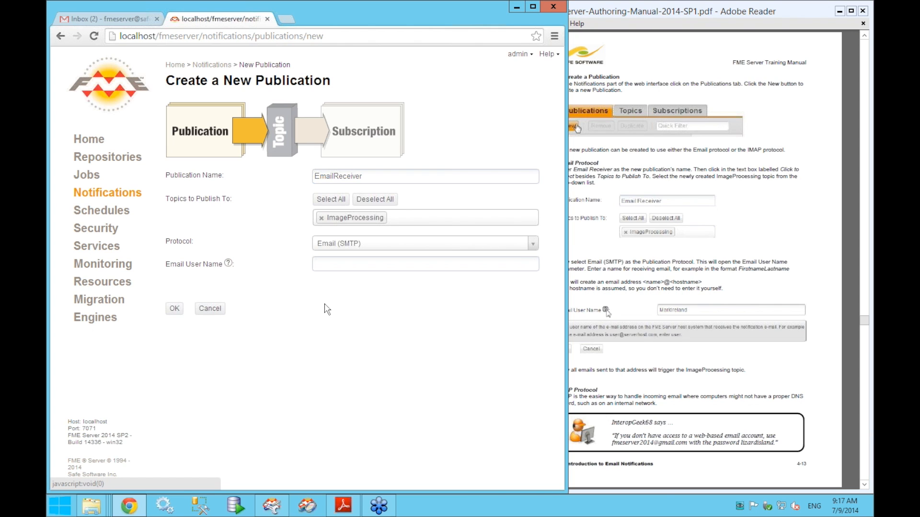
- Enter the email user name and copy it to the clipboard
click(325, 264)
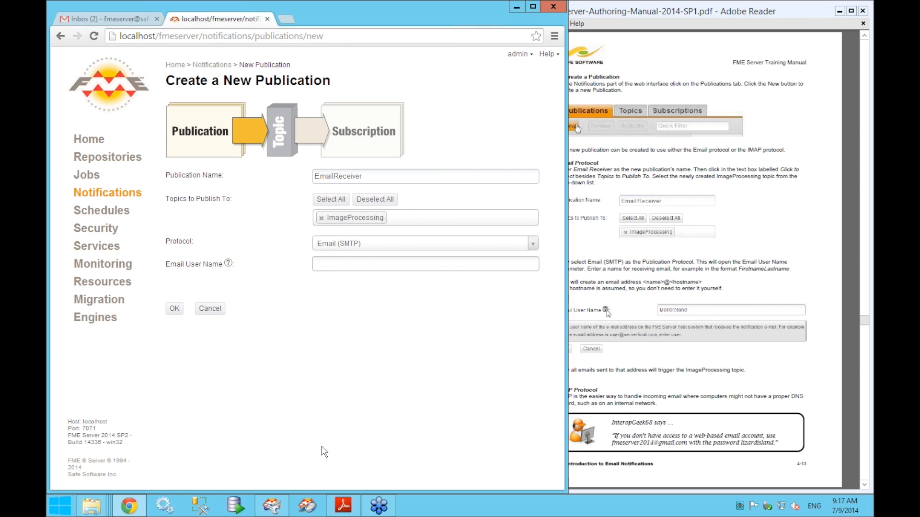
drag(568, 360, 491, 360)
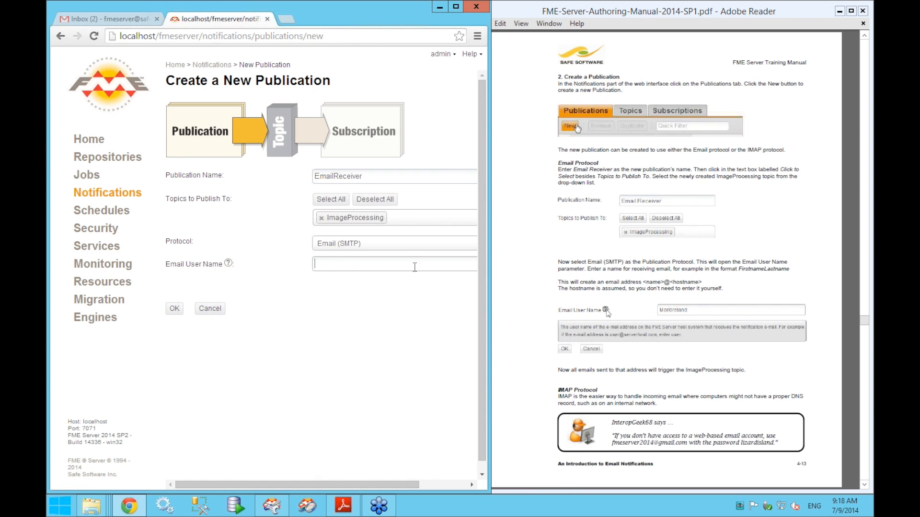
text(lauraK)
double_click(331, 271)
right_click(333, 269)
click(359, 319)
- Create the EmailReceiver publication with these settings
click(516, 287)
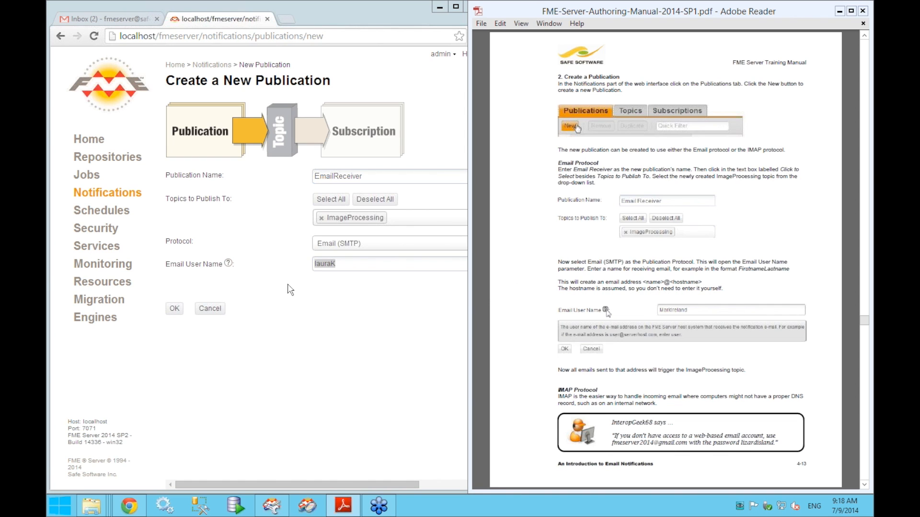
click(350, 310)
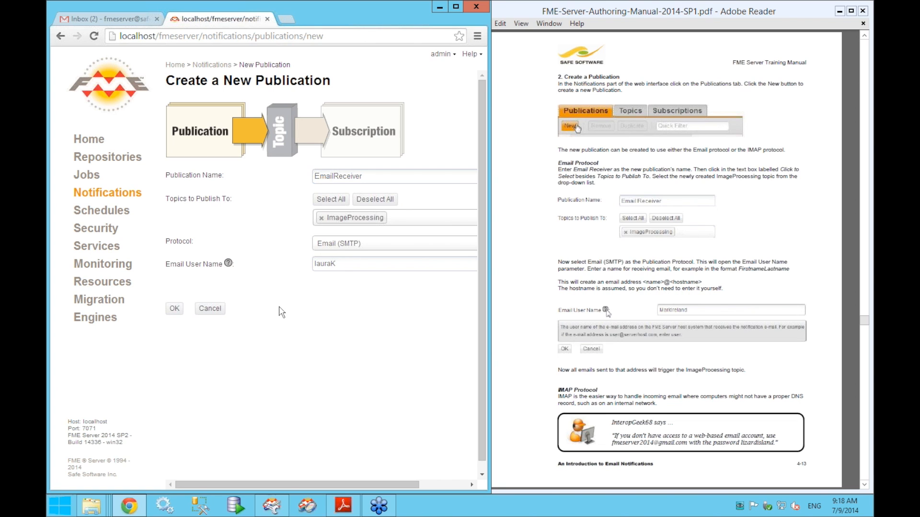
click(180, 311)
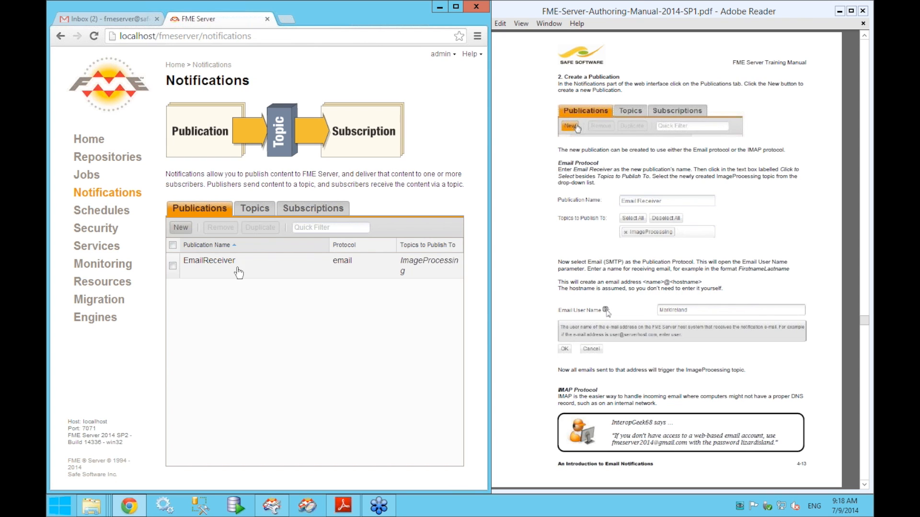
- Widen the Protocol and Topics columns, then scroll the manual to the monitoring section
drag(329, 245, 289, 244)
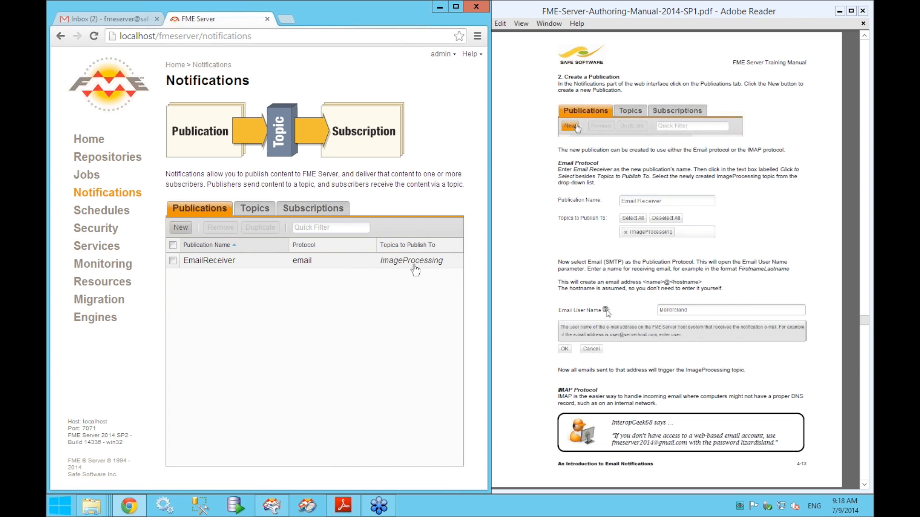
click(511, 290)
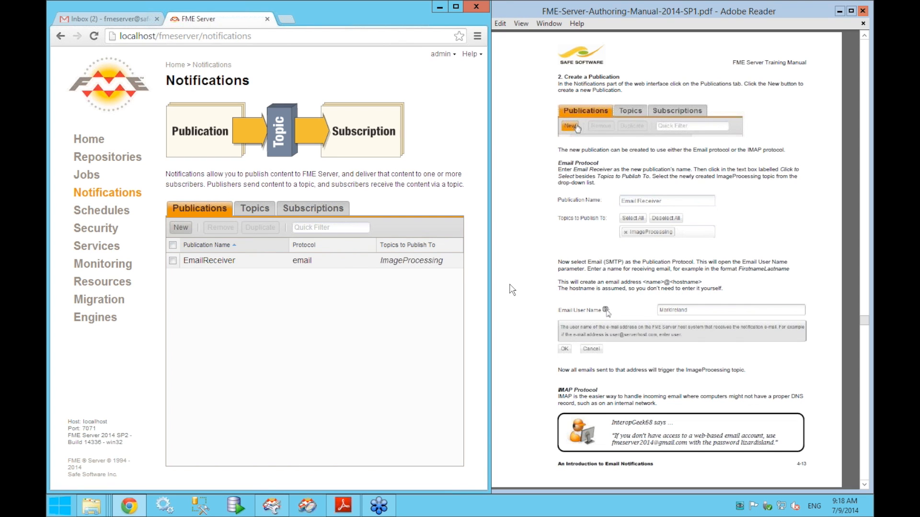
drag(491, 290, 472, 291)
scroll(481, 291, down, 3)
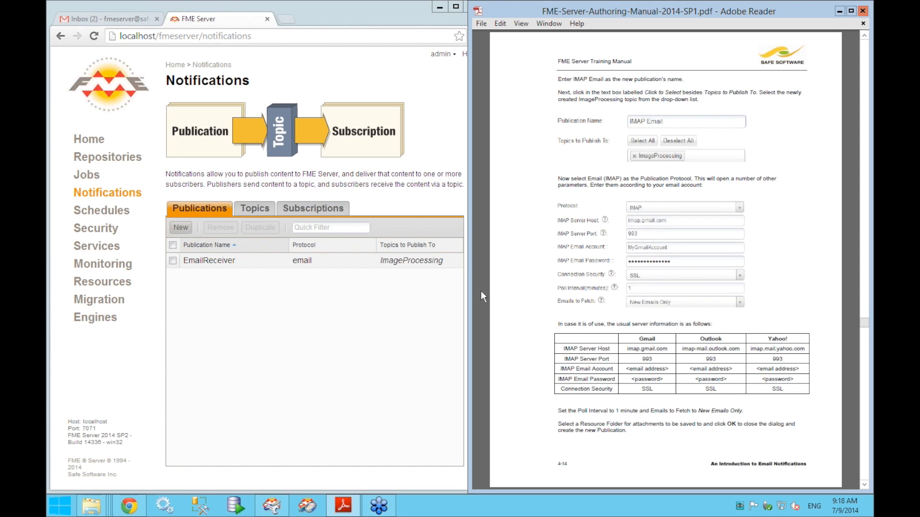
scroll(481, 291, up, 3)
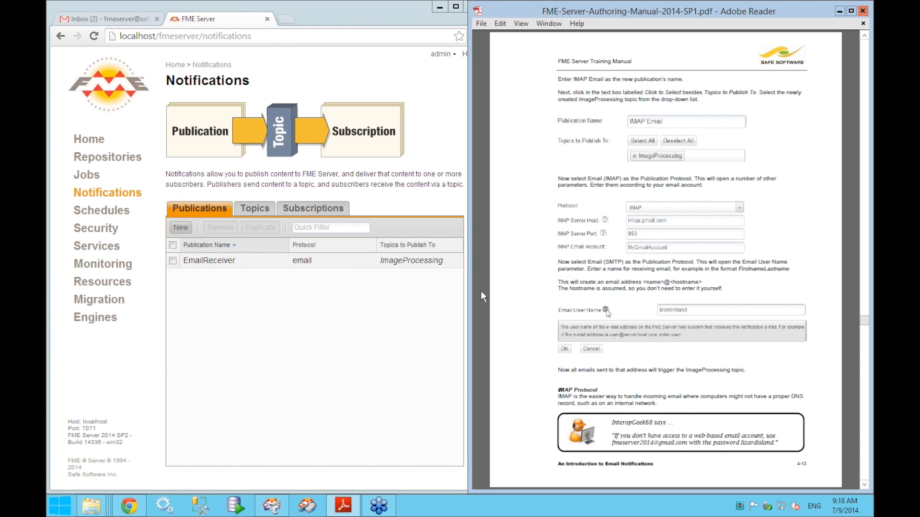
scroll(481, 292, down, 3)
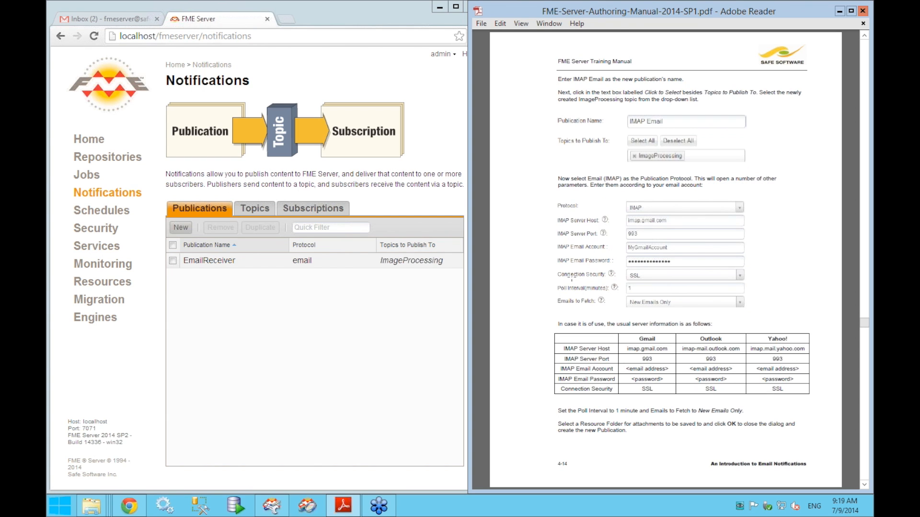
scroll(494, 295, down, 3)
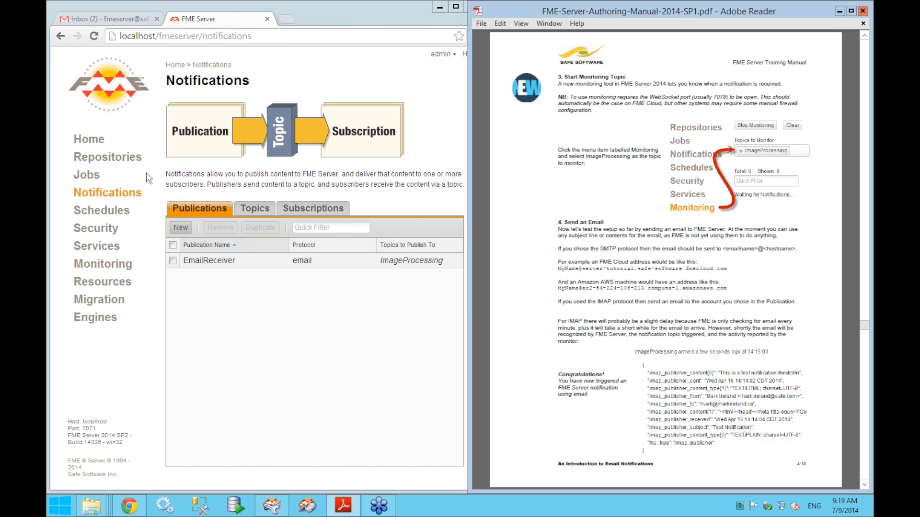
- On the Topic Monitoring page, choose ImageProcessing as the topic to monitor
click(93, 270)
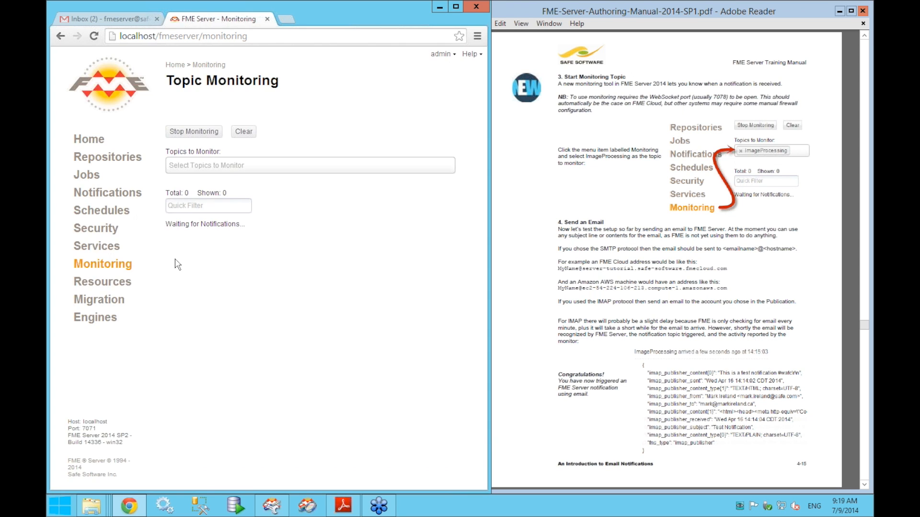
click(257, 168)
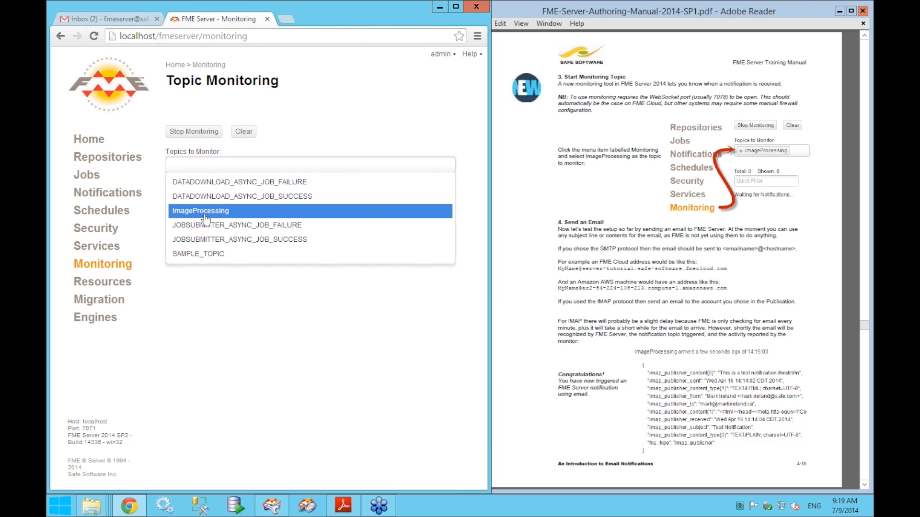
click(206, 216)
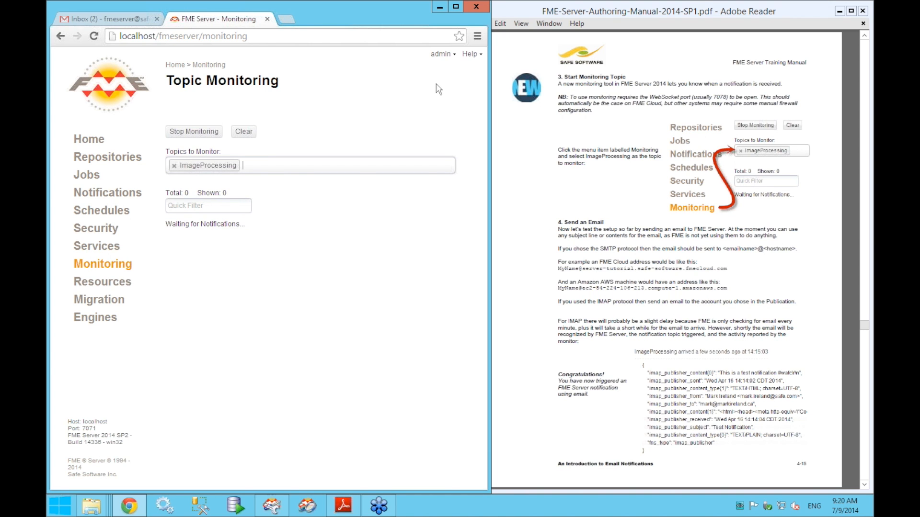
- Minimize the browser and Workbench and close the extra file explorer windows
click(440, 7)
click(444, 8)
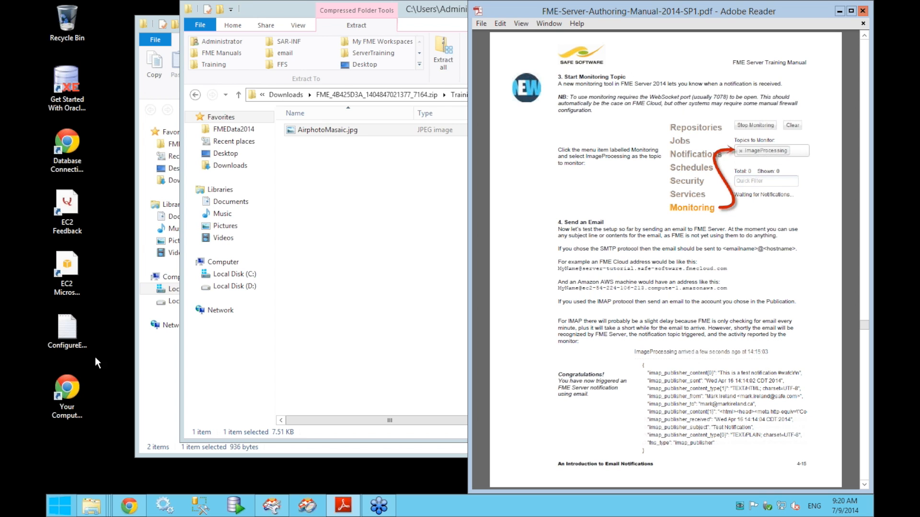
click(461, 10)
click(623, 7)
click(390, 22)
click(573, 22)
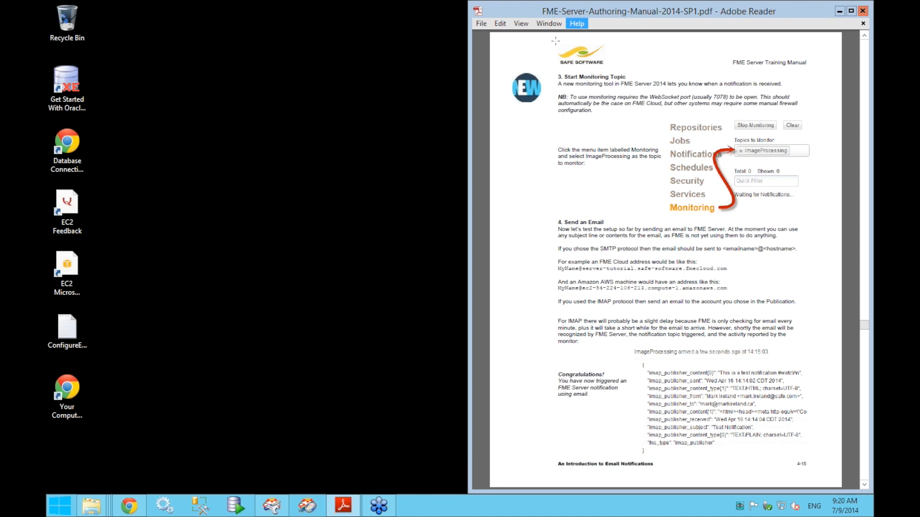
- Copy the server's public hostname from the DNS name page, then return to Gmail
click(77, 397)
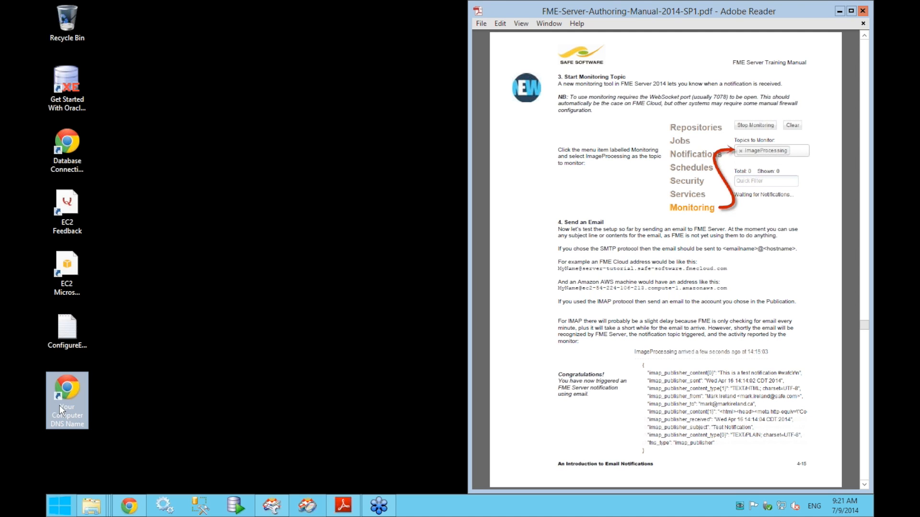
mouse_move(61, 413)
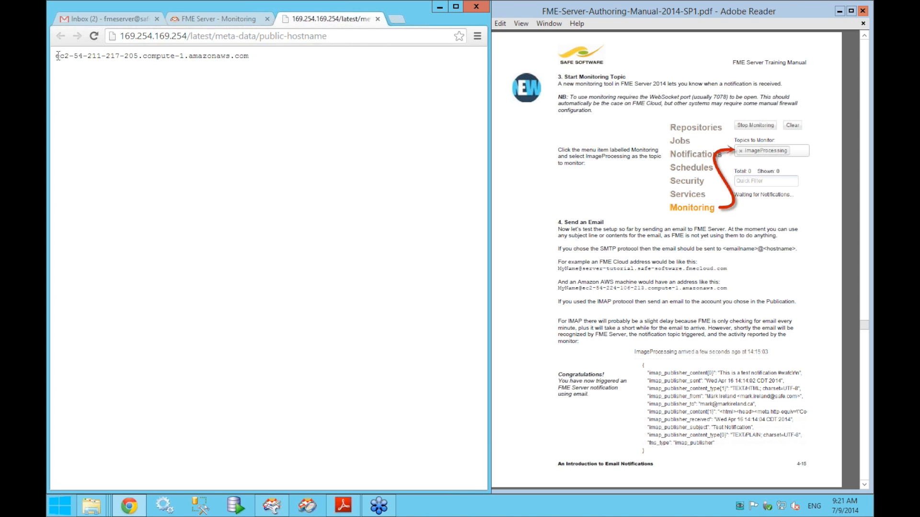
drag(57, 56, 247, 59)
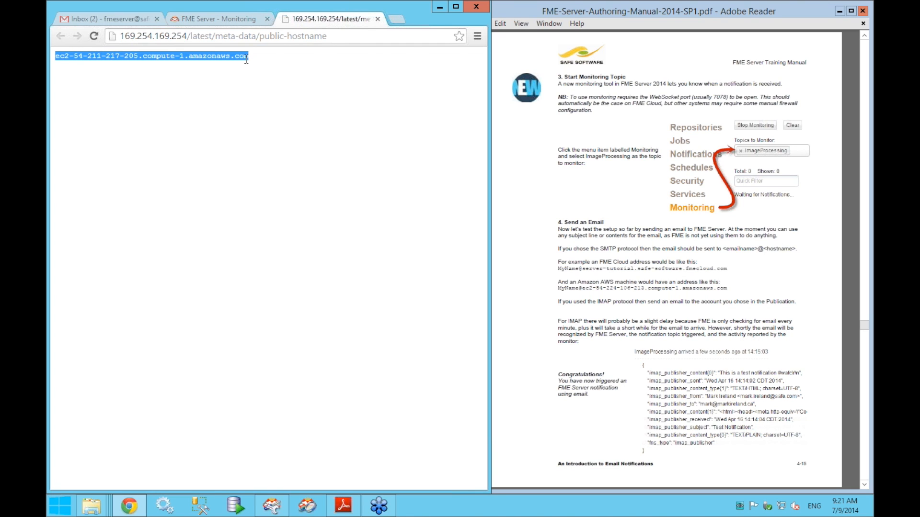
right_click(236, 57)
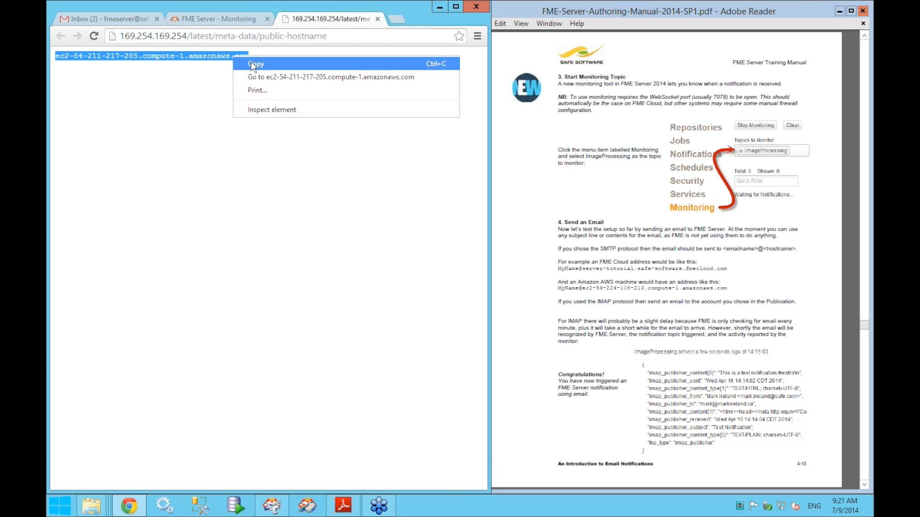
click(252, 64)
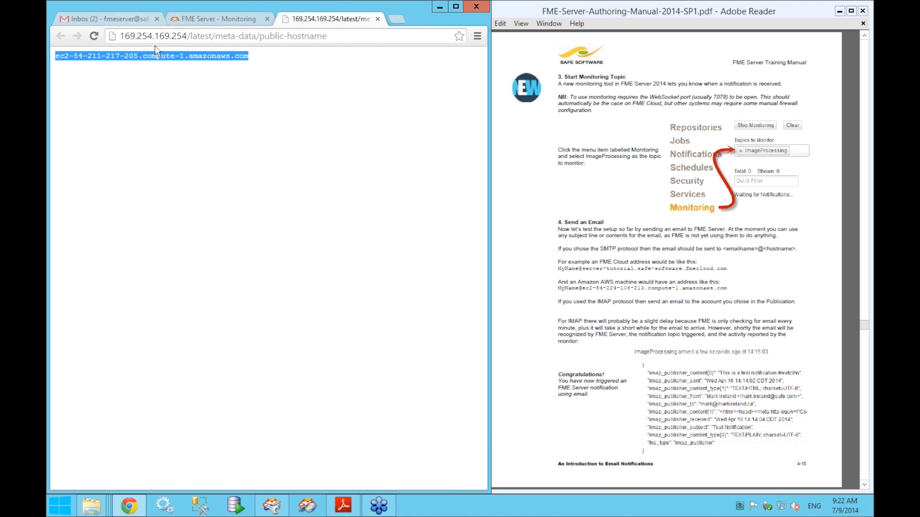
click(129, 20)
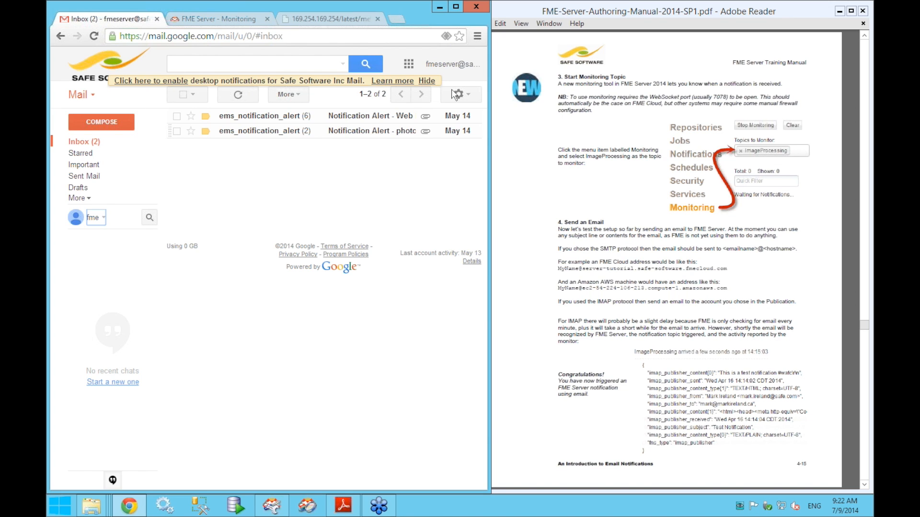
- Compose a new email addressed to the user name at the server's public hostname
click(427, 81)
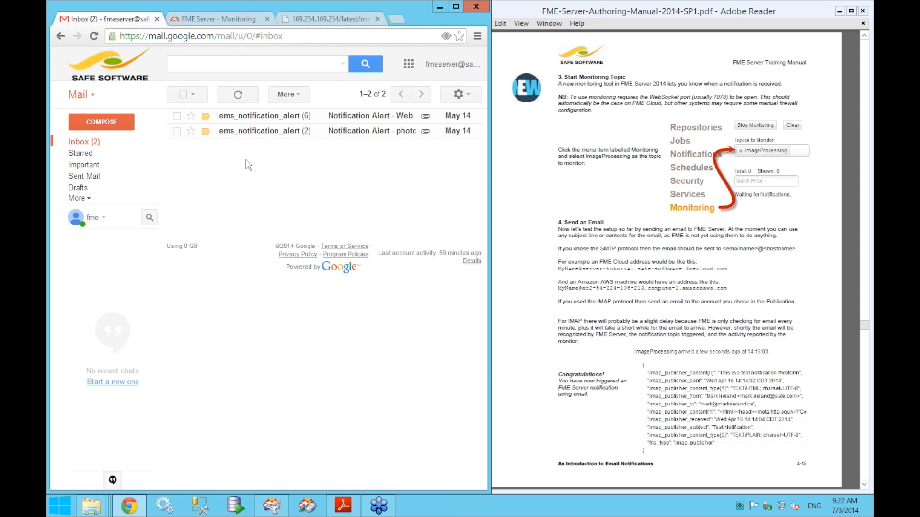
click(107, 127)
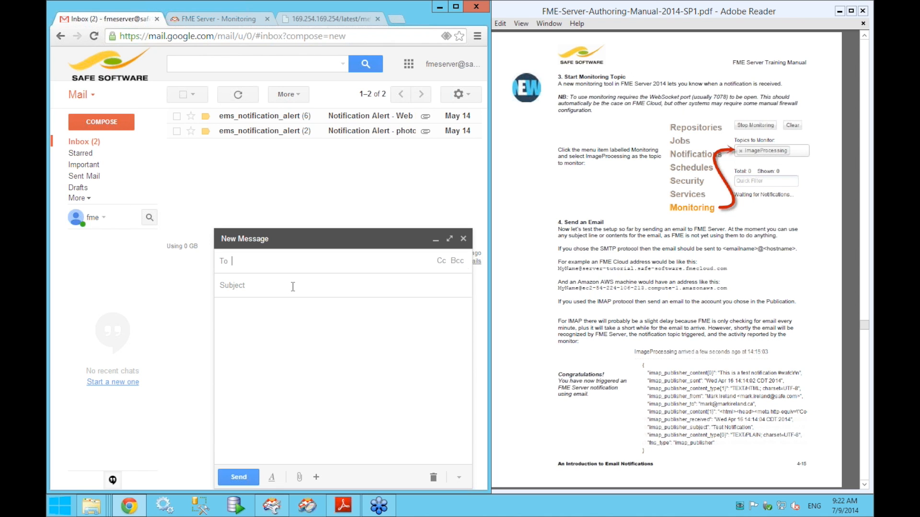
key(ctrl+v)
key(Return)
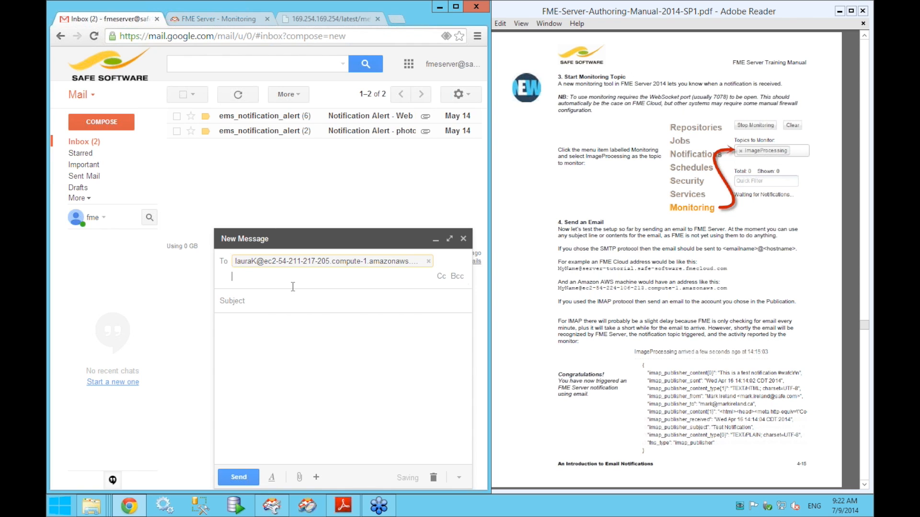
click(357, 330)
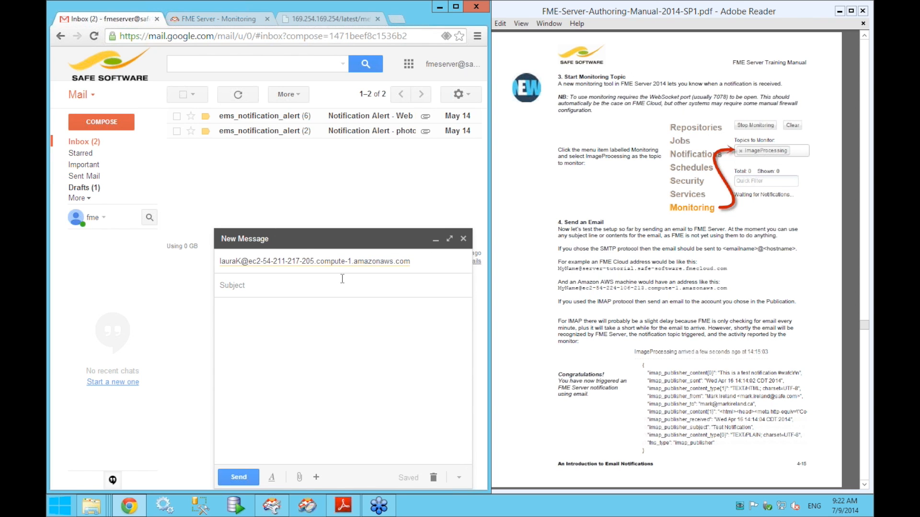
- Enter the subject 'Testing my email publication' and the body 'hello'
click(296, 282)
text(Testing my email publicha)
key(BackSpace)
key(BackSpace)
text(ation)
click(283, 339)
text(hello)
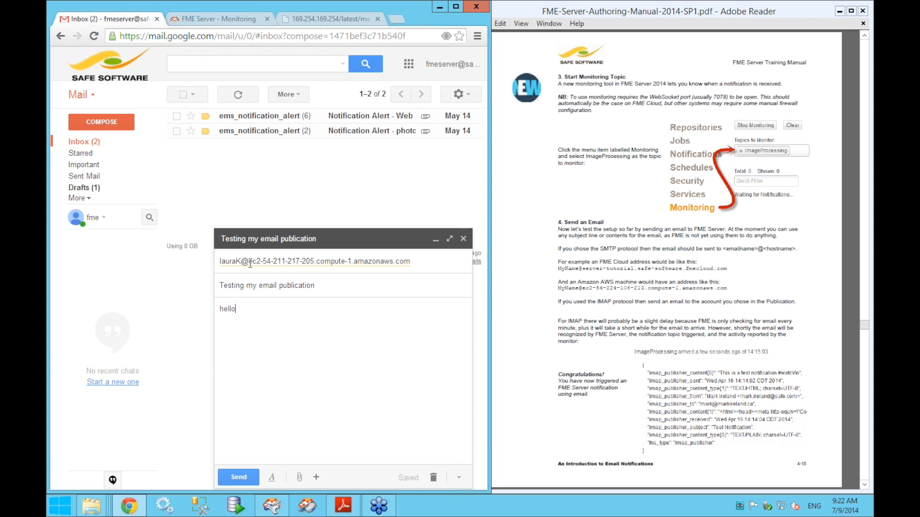
- Check the recipient against the hostname, copy the full address, and send the test email
mouse_move(331, 263)
click(334, 21)
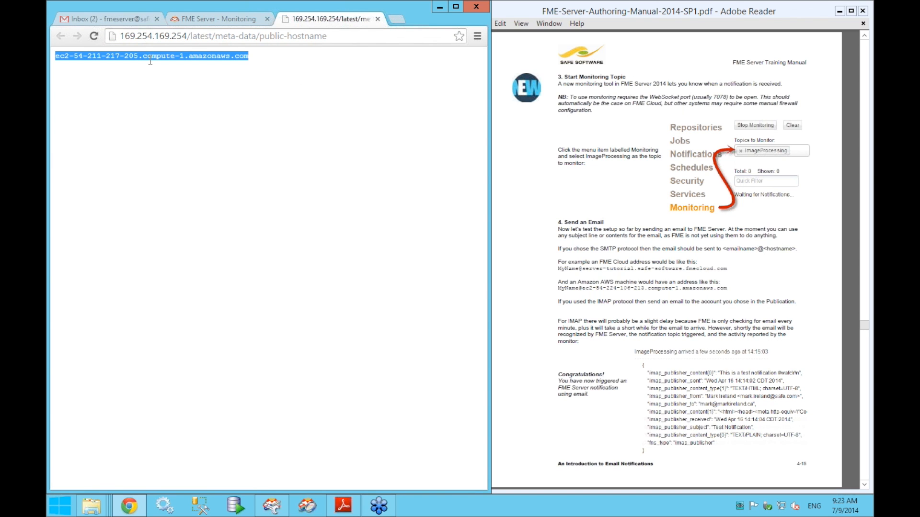
click(122, 18)
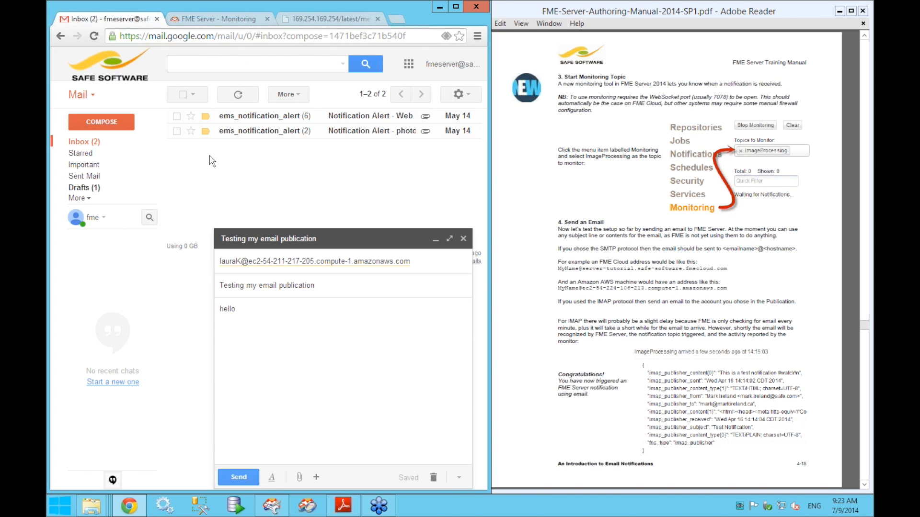
click(260, 261)
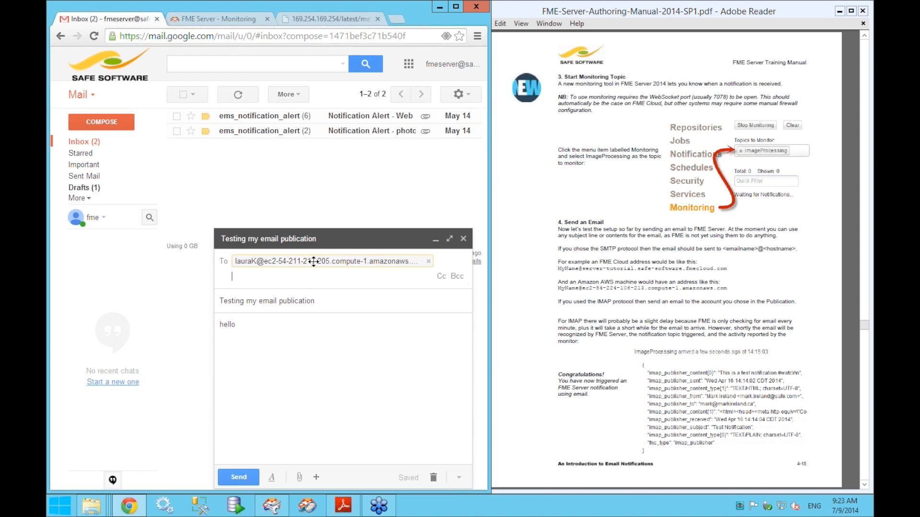
mouse_move(357, 261)
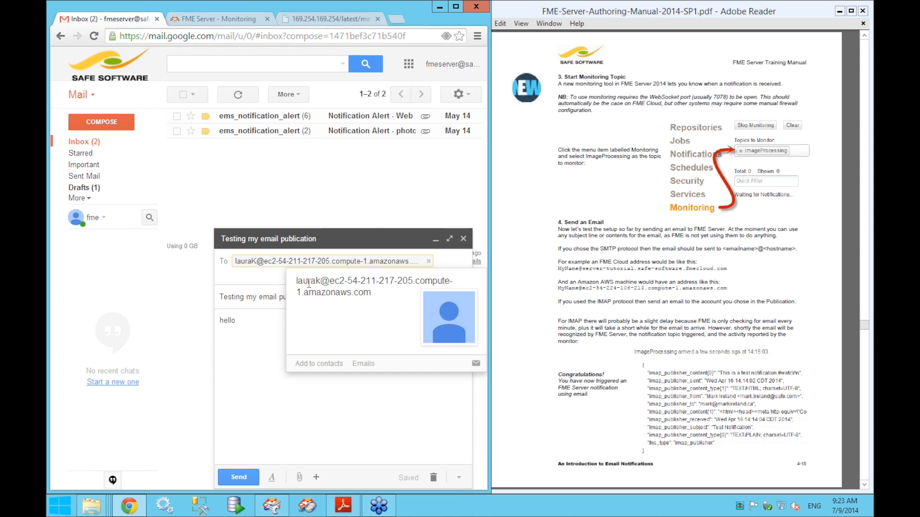
drag(296, 280, 362, 293)
right_click(362, 291)
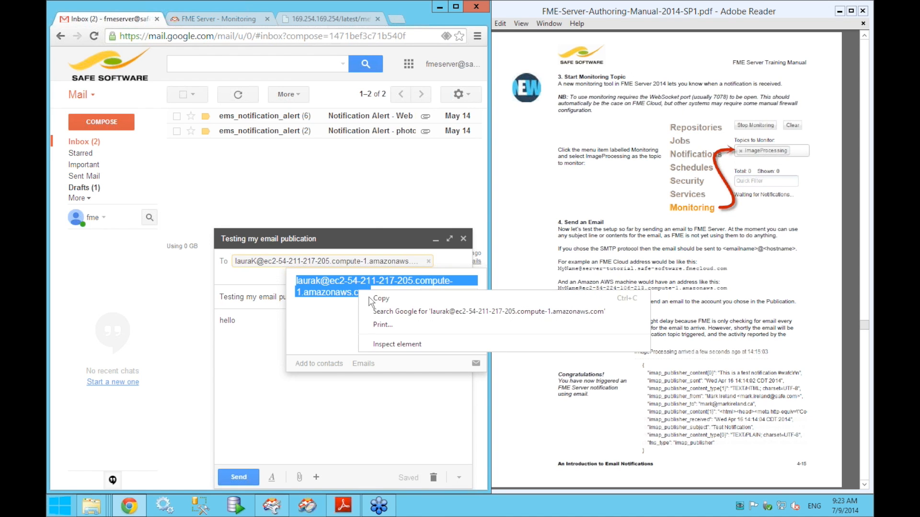
click(335, 299)
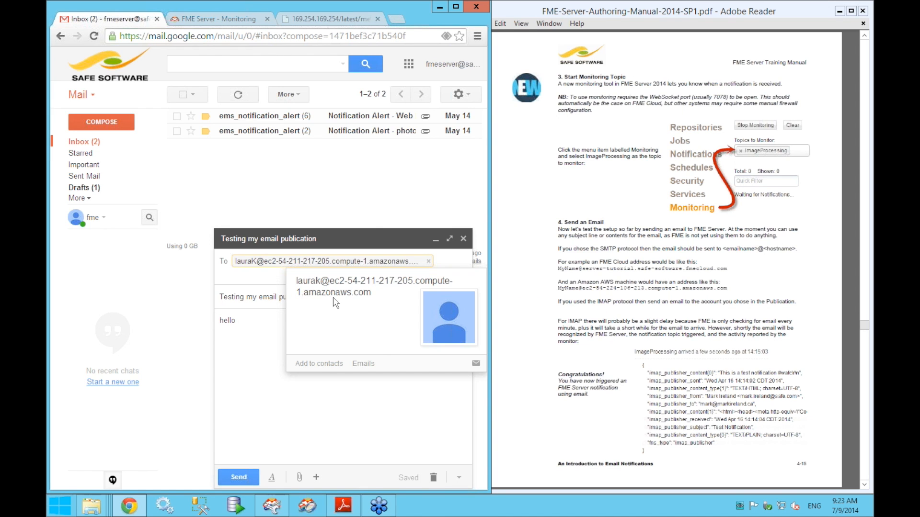
click(237, 475)
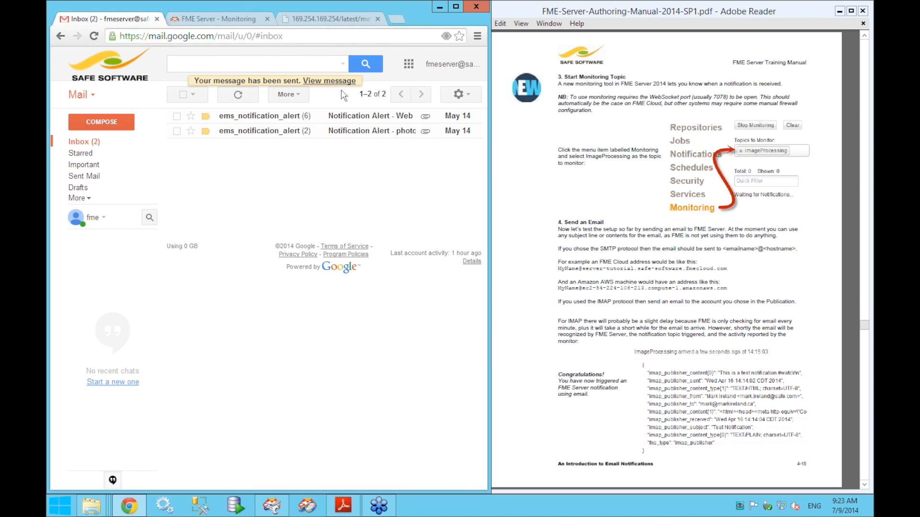
click(231, 20)
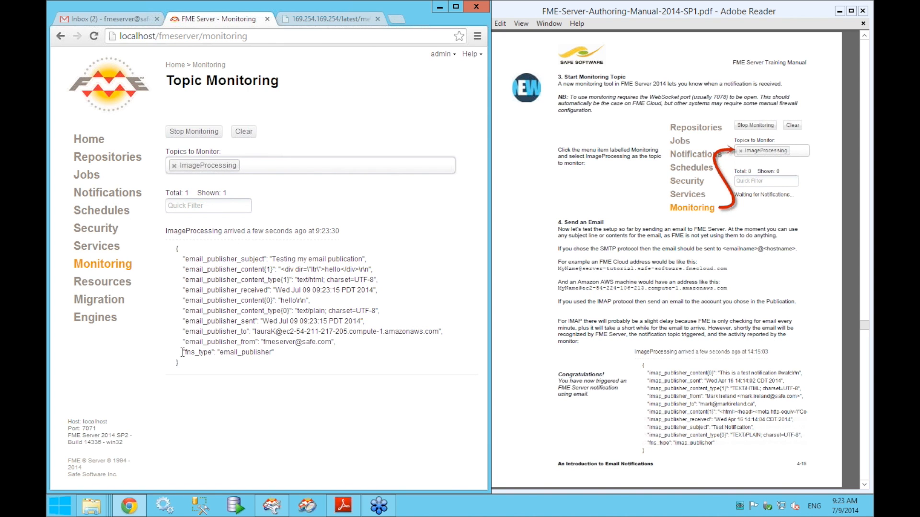
- Highlight the notification's subject 'Testing my email publication' and its content 'hello'
drag(179, 363, 178, 246)
click(178, 247)
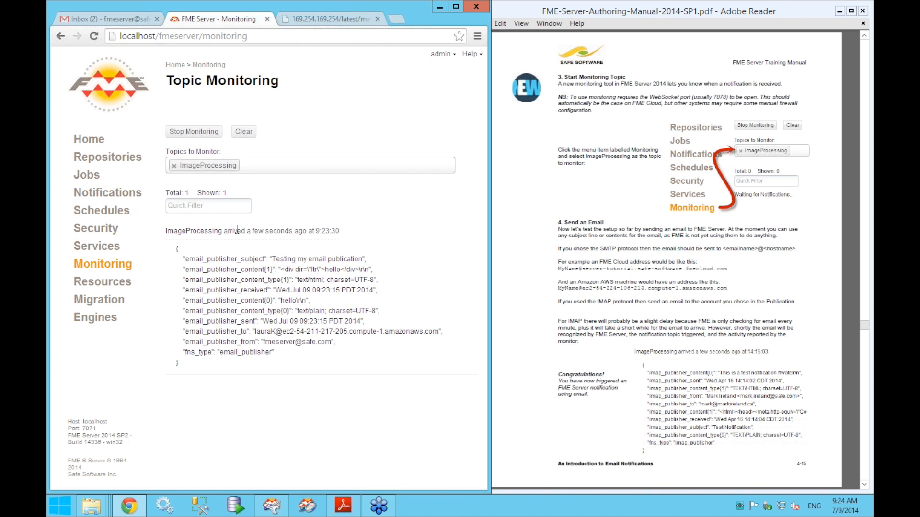
double_click(209, 259)
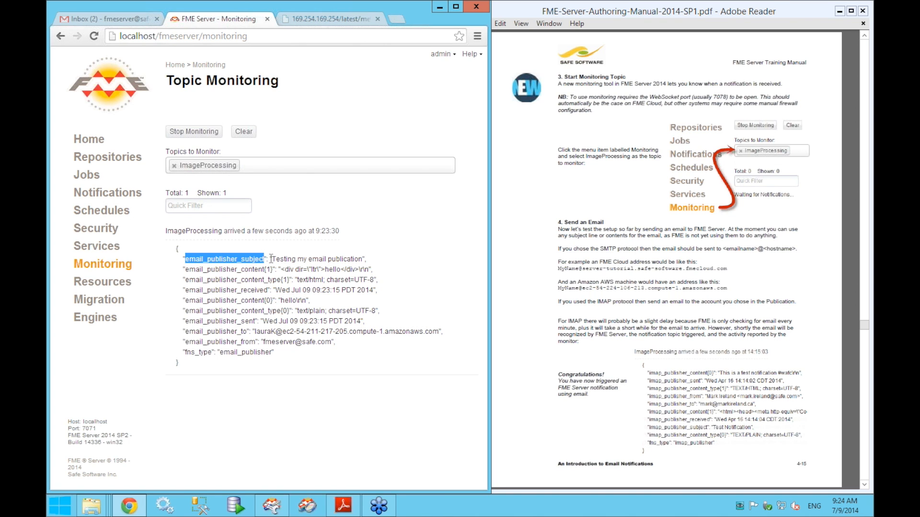
drag(271, 260, 361, 261)
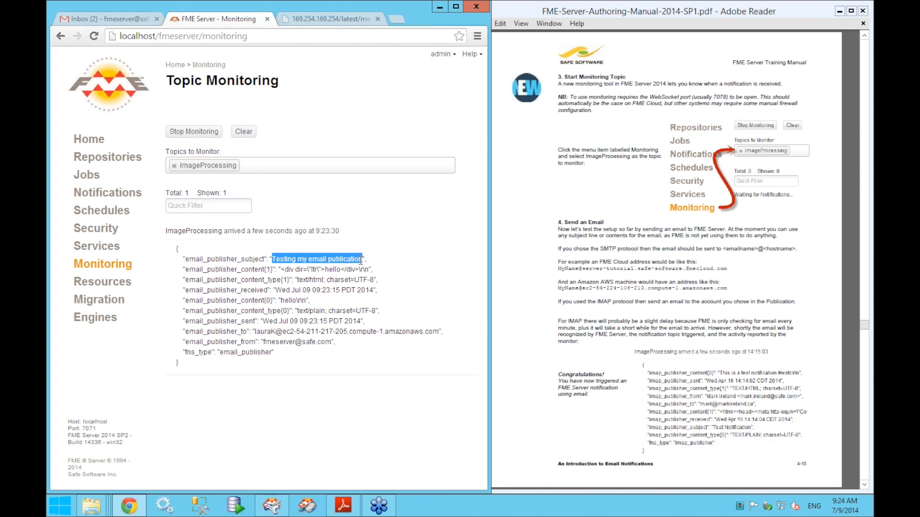
drag(185, 270, 263, 270)
double_click(333, 270)
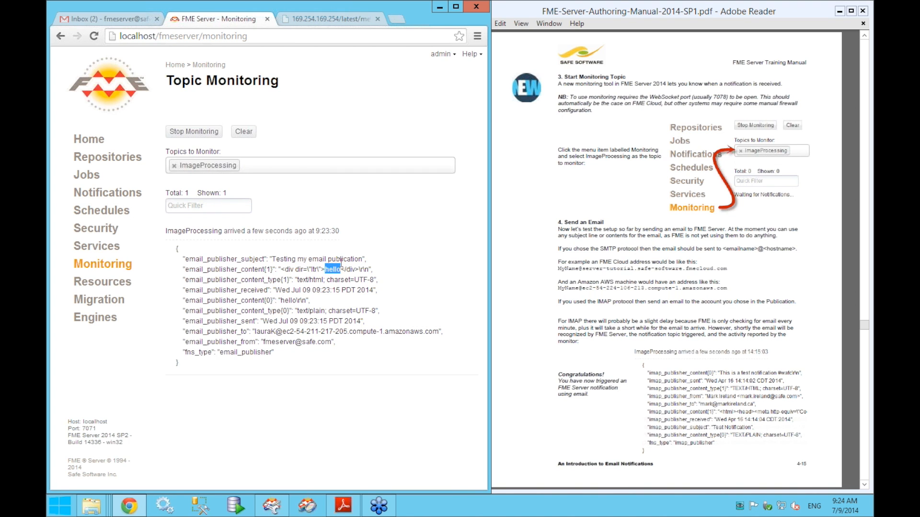
- Highlight the email_publisher_to and email_publisher_from addresses in the JSON
double_click(228, 332)
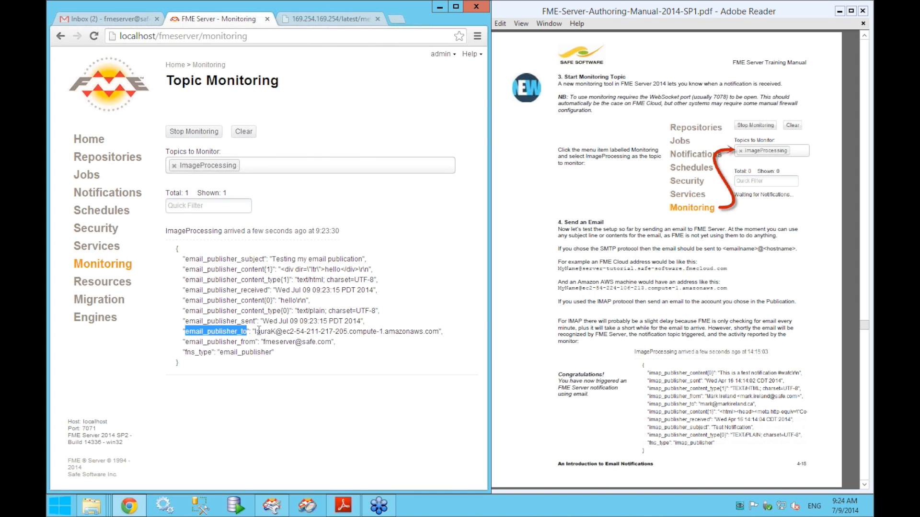
drag(255, 332, 446, 339)
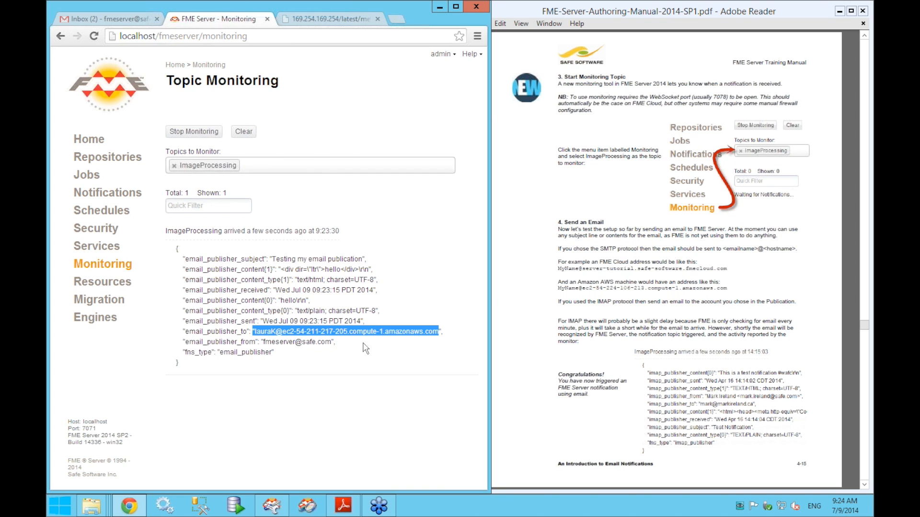
double_click(230, 342)
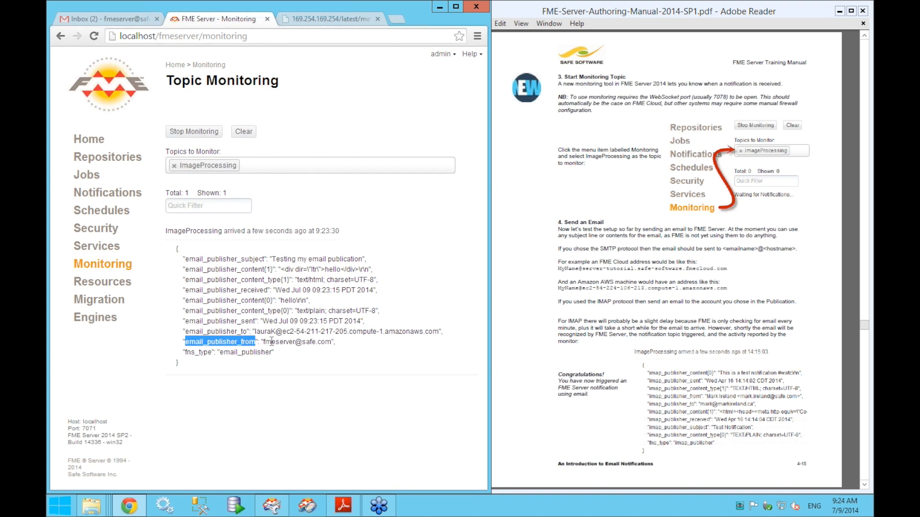
drag(264, 342, 332, 342)
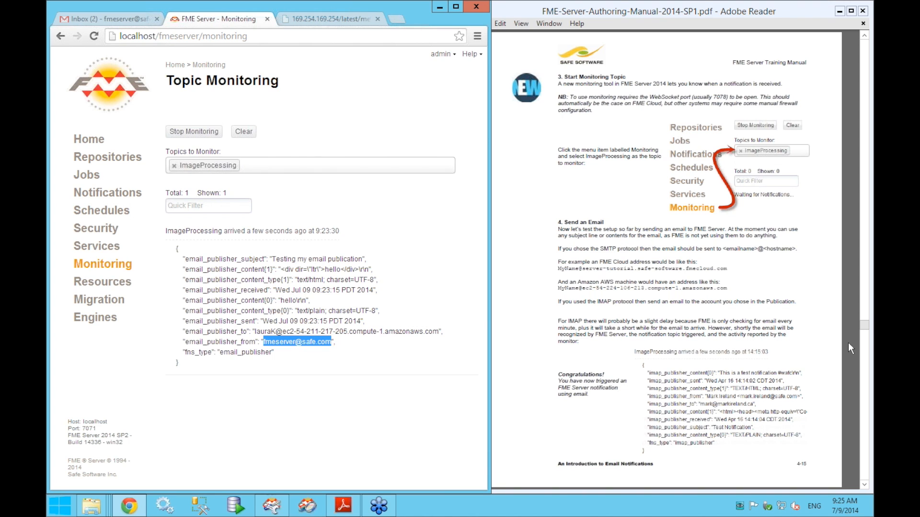
click(848, 343)
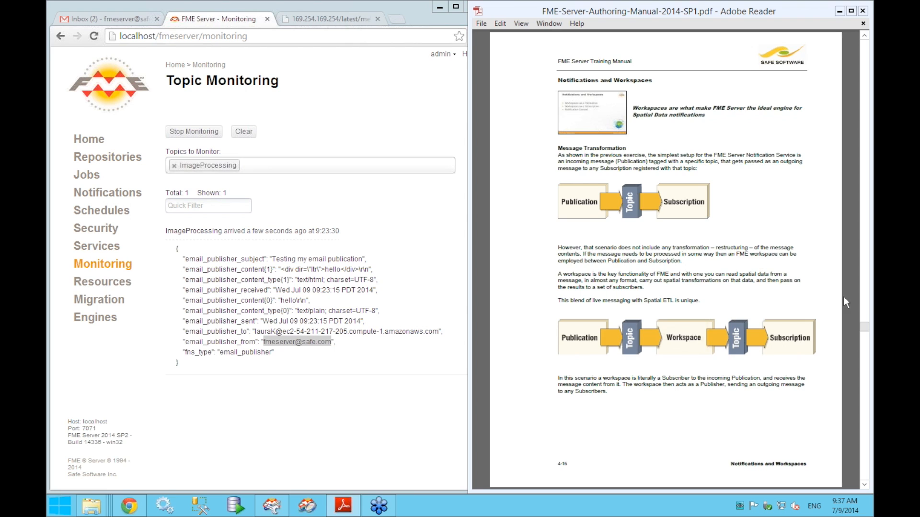
- Scroll the manual to page 4-20, Exercise 4b: Basic Notifications and Email Subscription
scroll(839, 292, down, 2)
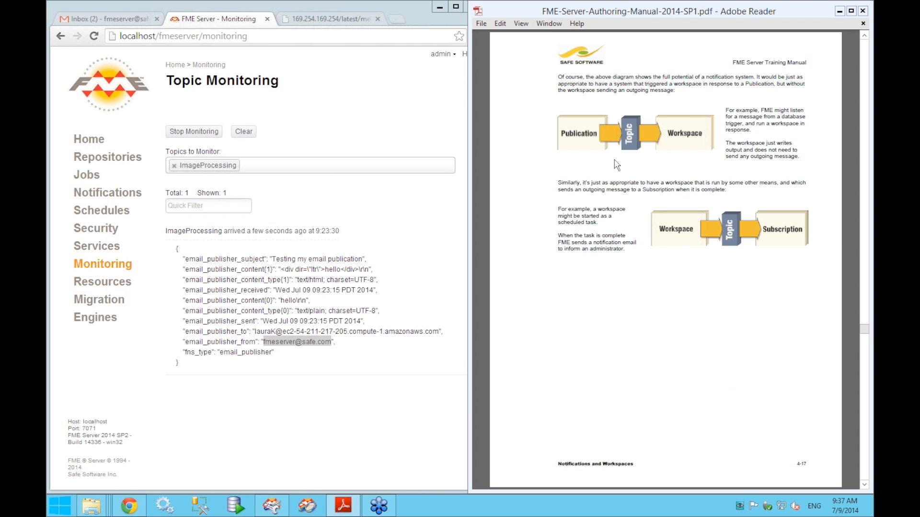
scroll(616, 235, up, 2)
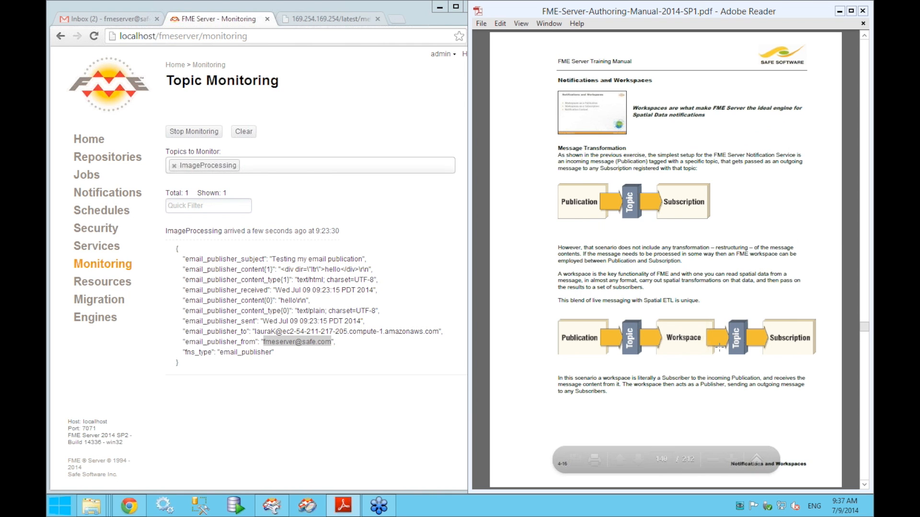
scroll(721, 330, down, 2)
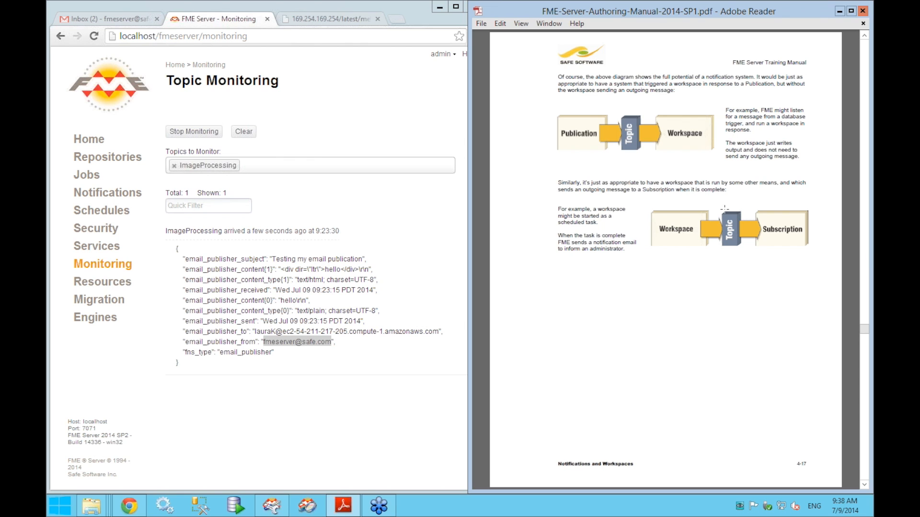
scroll(729, 197, down, 3)
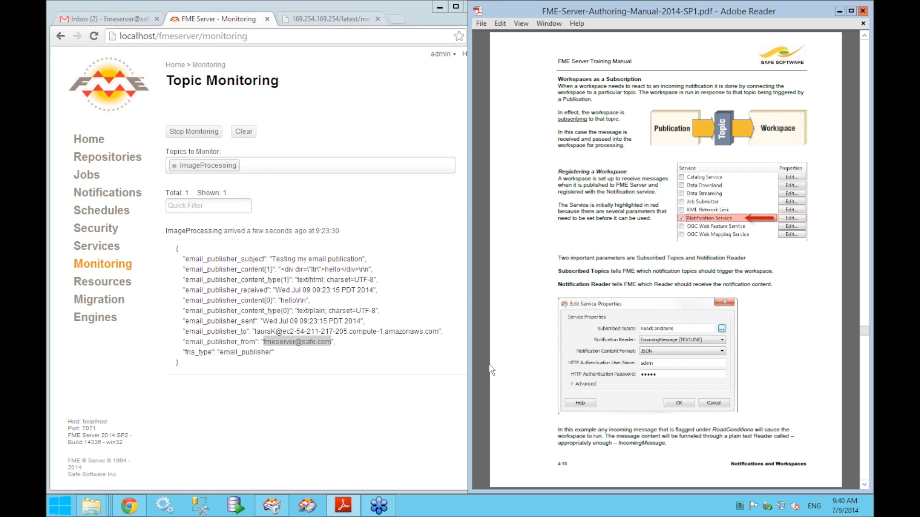
scroll(489, 373, down, 3)
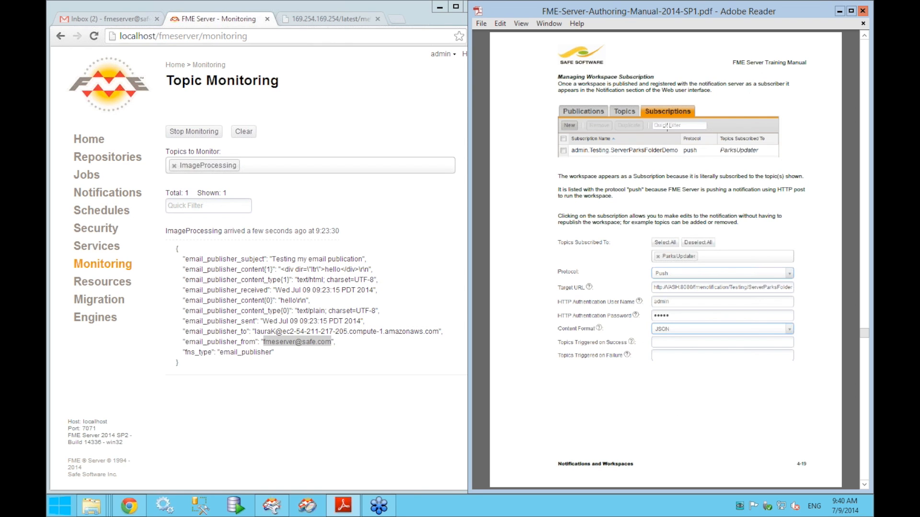
scroll(667, 130, up, 3)
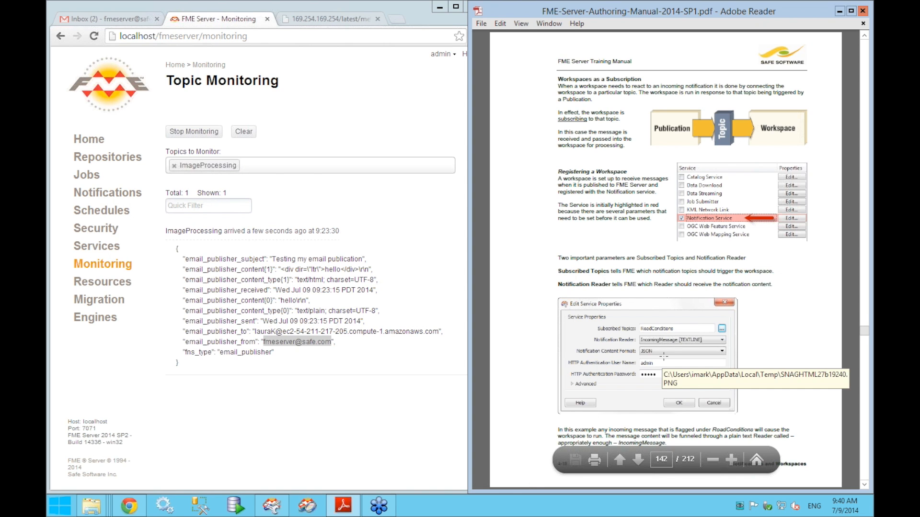
scroll(663, 356, down, 2)
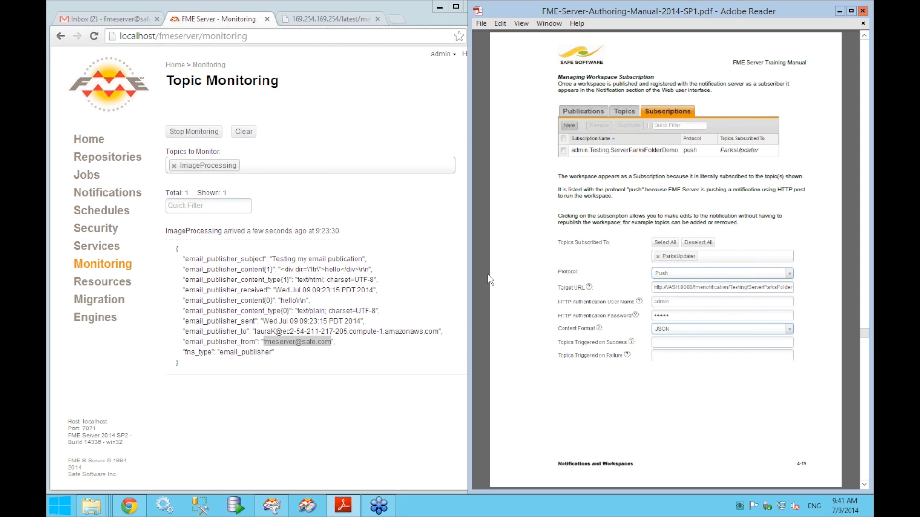
scroll(487, 281, down, 1)
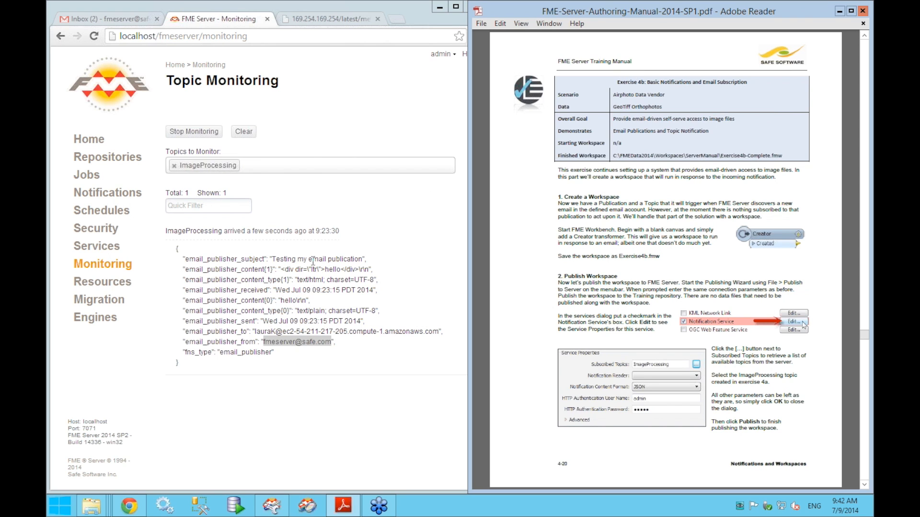
- Save and close the current workspace in FME Workbench
click(272, 505)
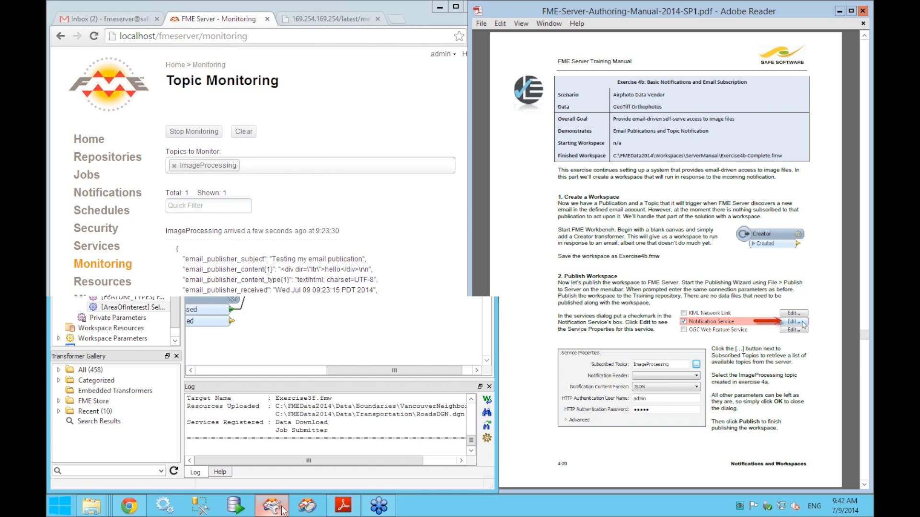
key(ctrl+s)
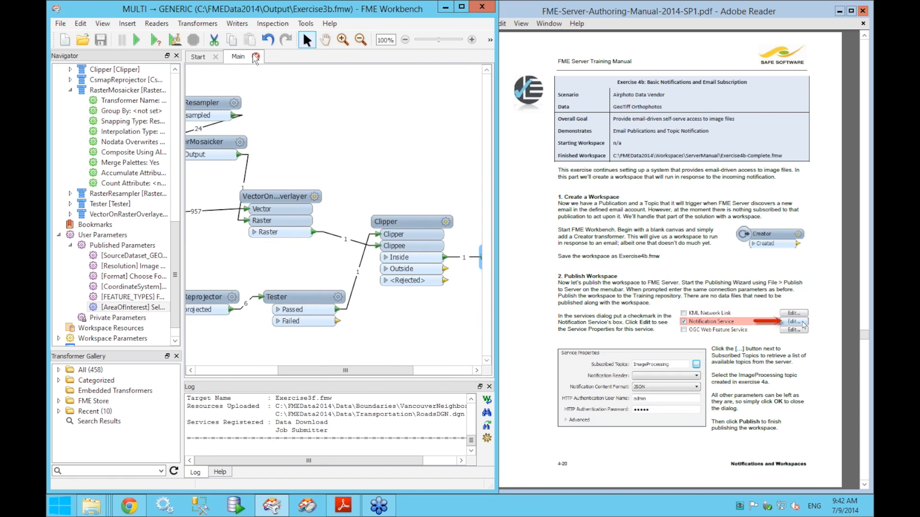
click(256, 57)
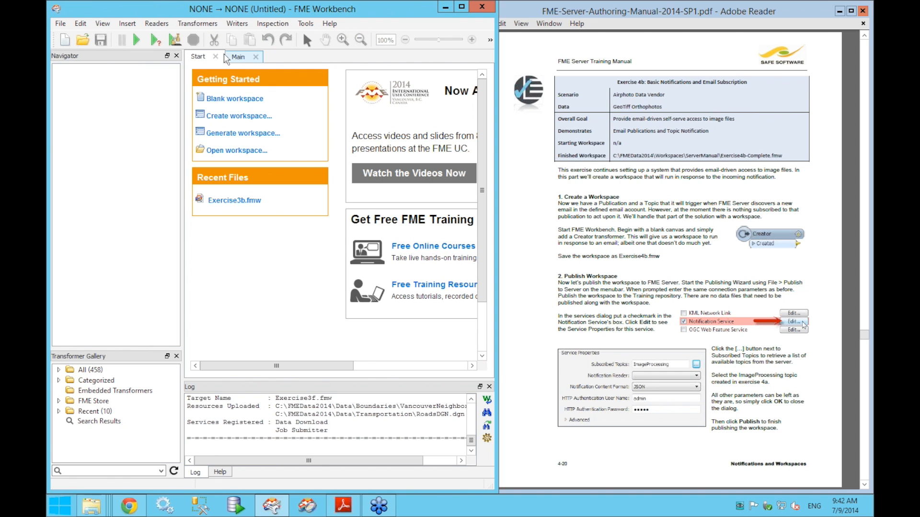
- Start a blank workspace and add a Creator transformer via Quick Add 'creat'
click(228, 100)
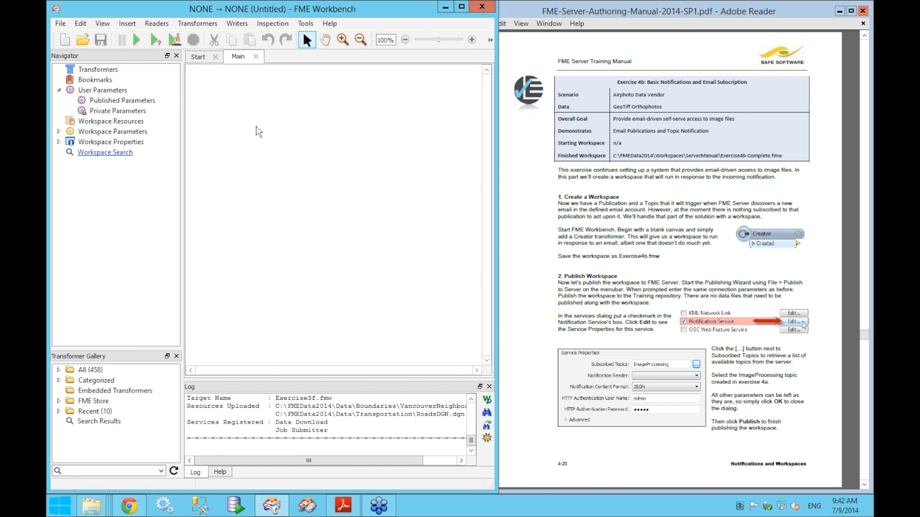
text(c)
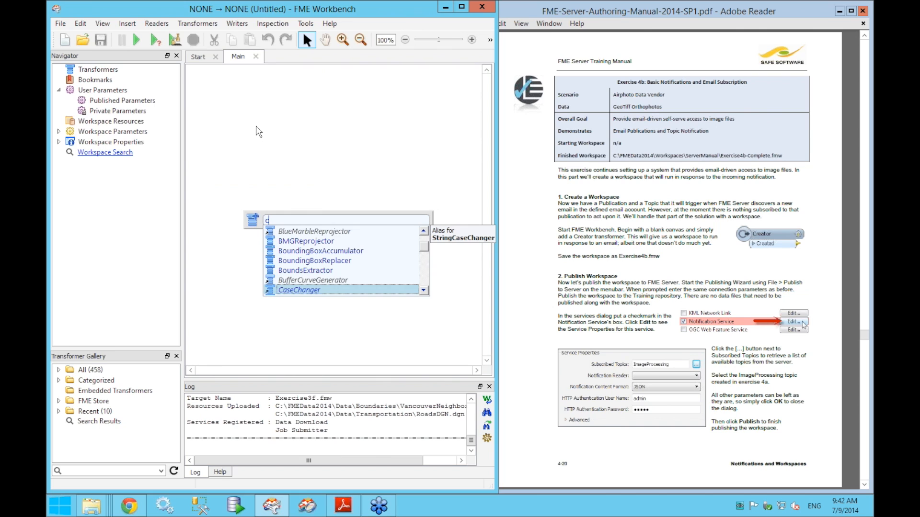
text(reat)
key(Return)
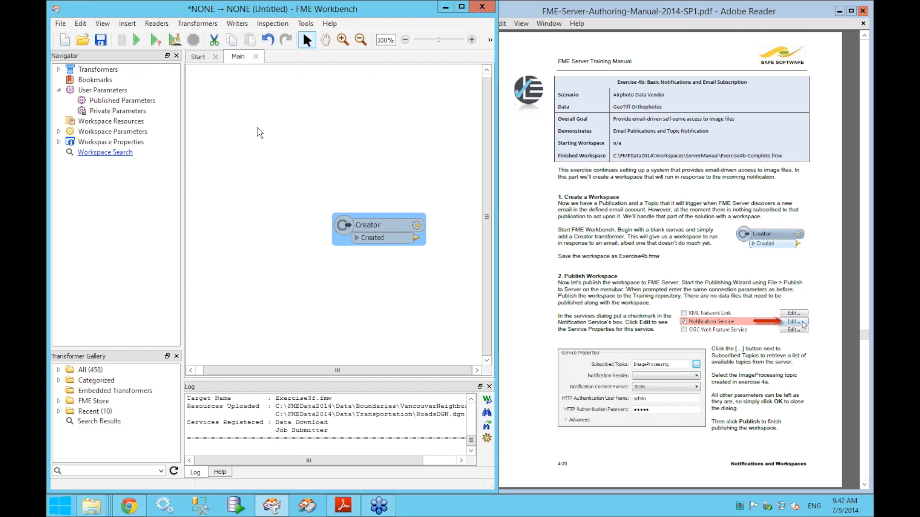
click(275, 245)
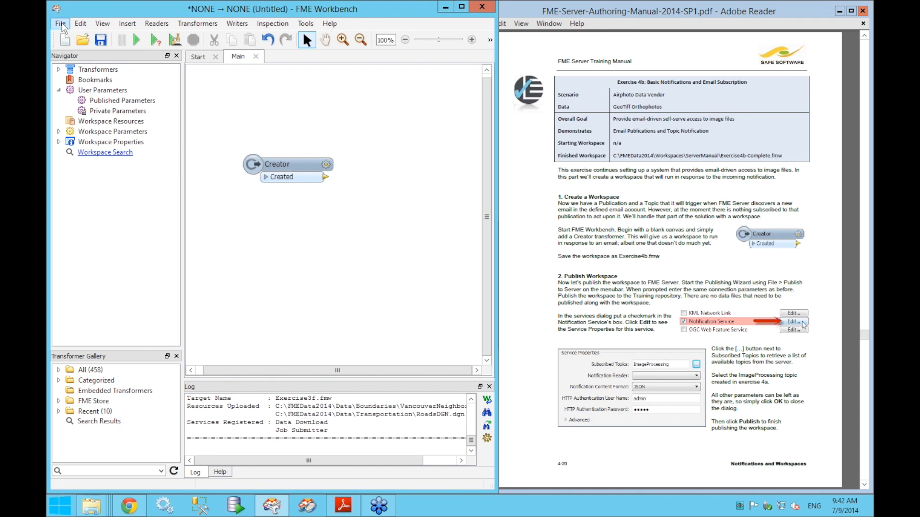
- Save the Creator workspace under the new name Exercise4b.fmw in My FME Workspaces
click(60, 23)
click(133, 163)
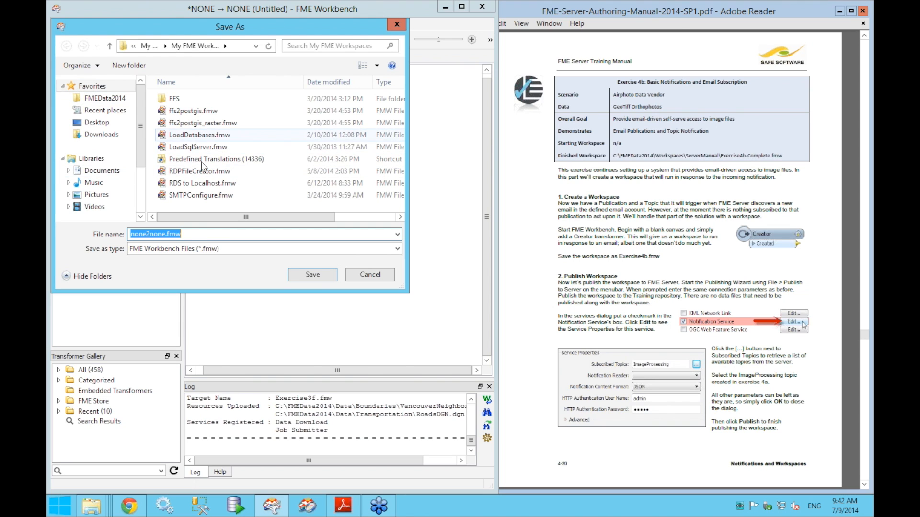
key(BackSpace)
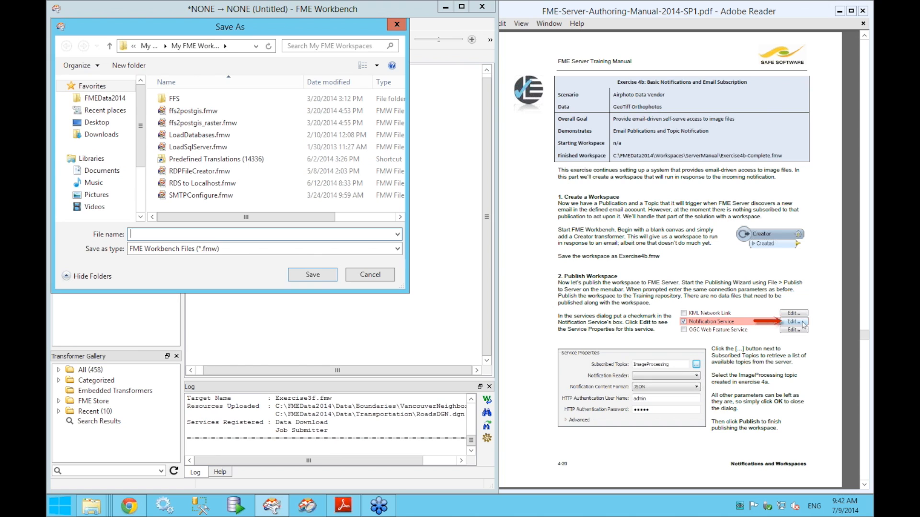
text(Exercise4b)
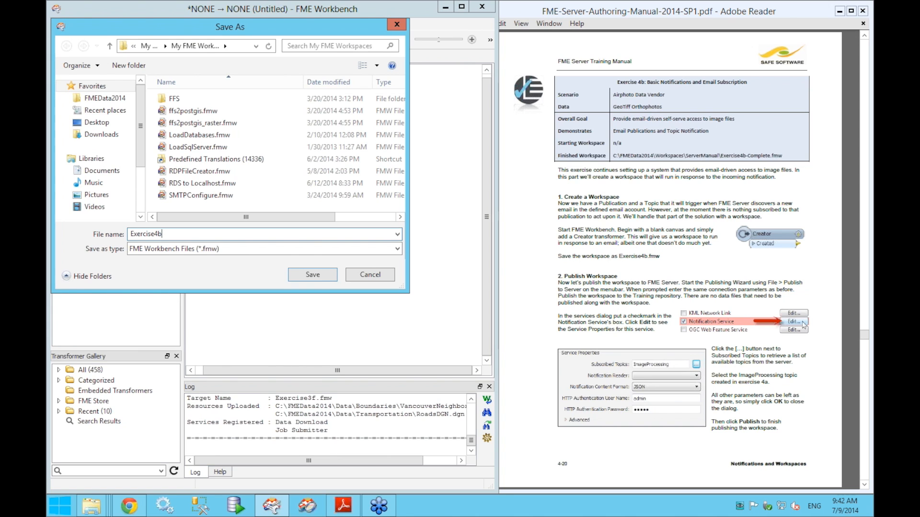
text(.fmw)
click(312, 275)
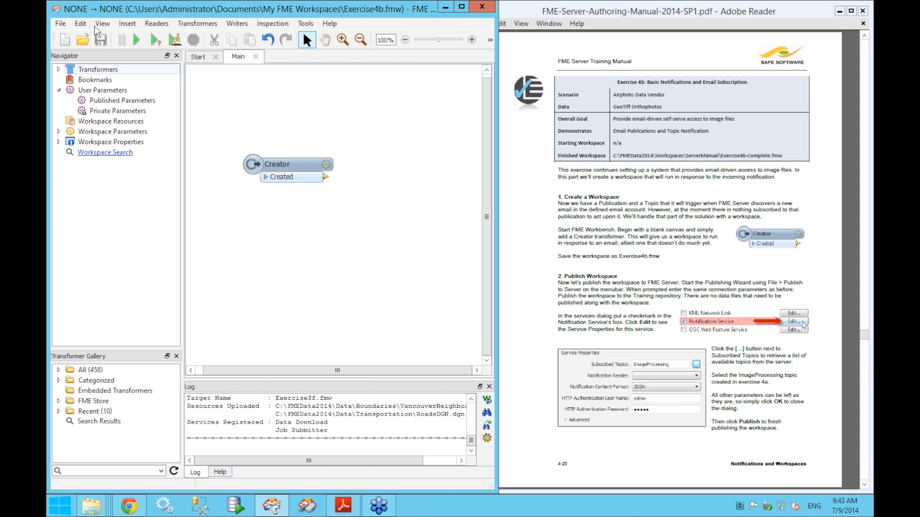
click(63, 26)
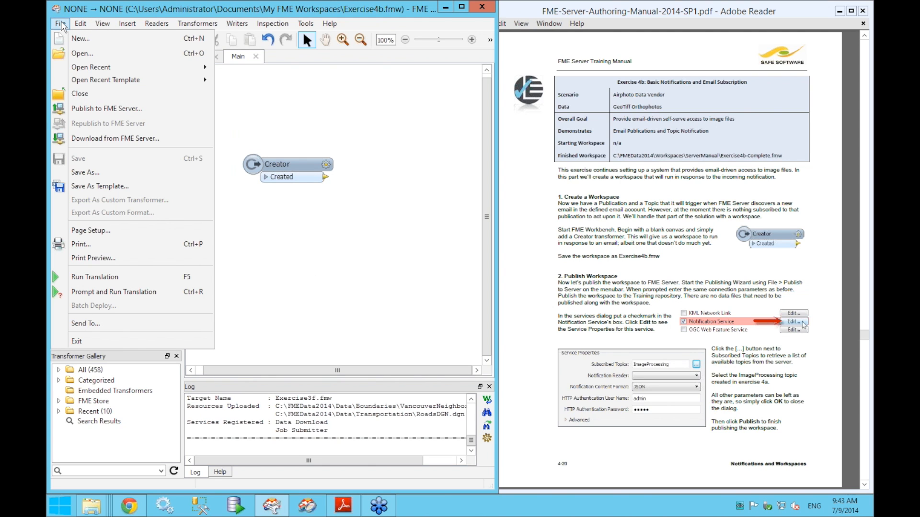
- Publish to the localhost Training repository with only the Notification Service registered, opening its properties
click(106, 112)
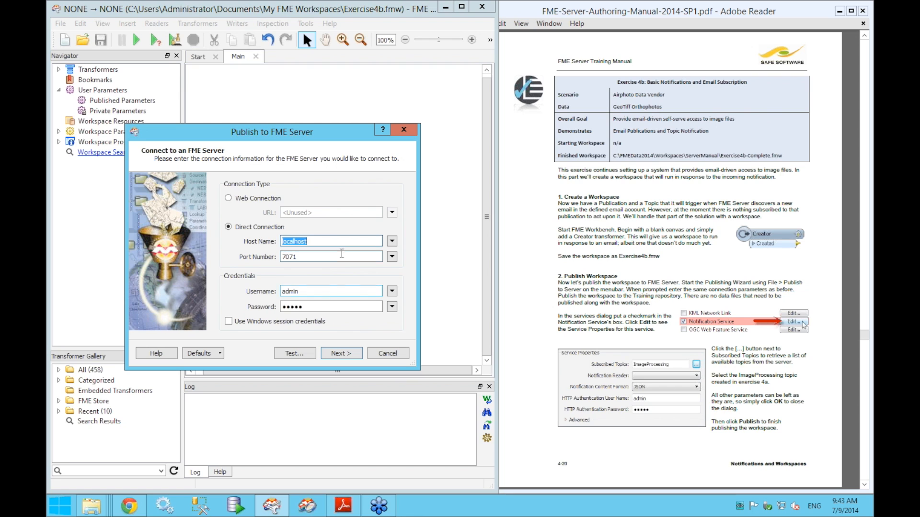
click(352, 356)
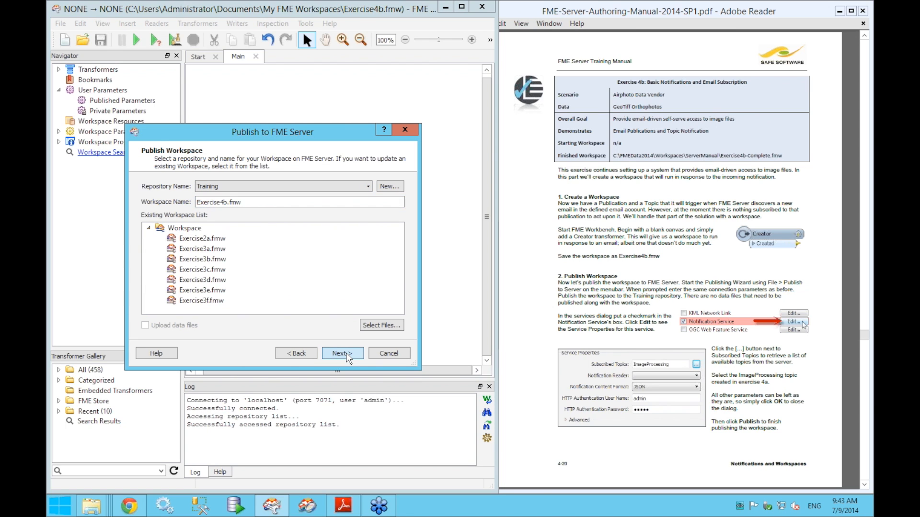
click(343, 353)
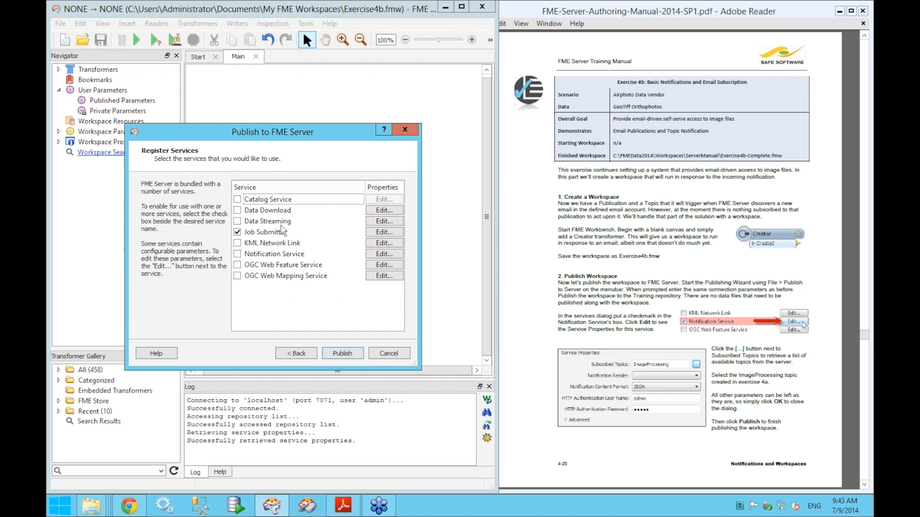
click(236, 232)
click(237, 254)
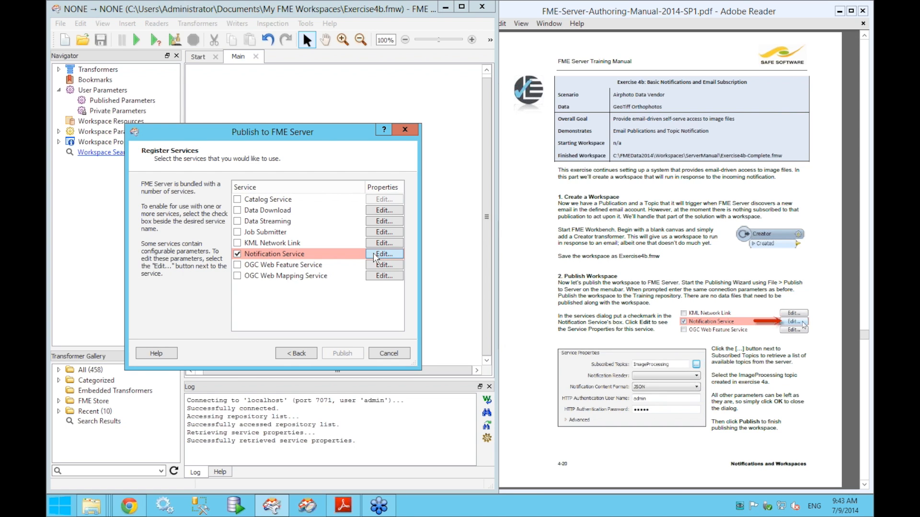
click(375, 256)
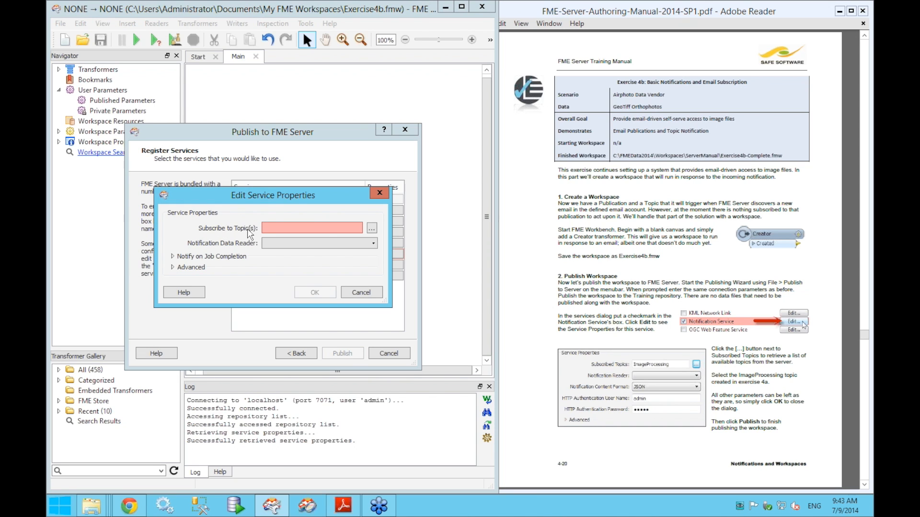
- Subscribe to the ImageProcessing topic, check job-completion and advanced (JSON) settings, and confirm the properties
click(375, 230)
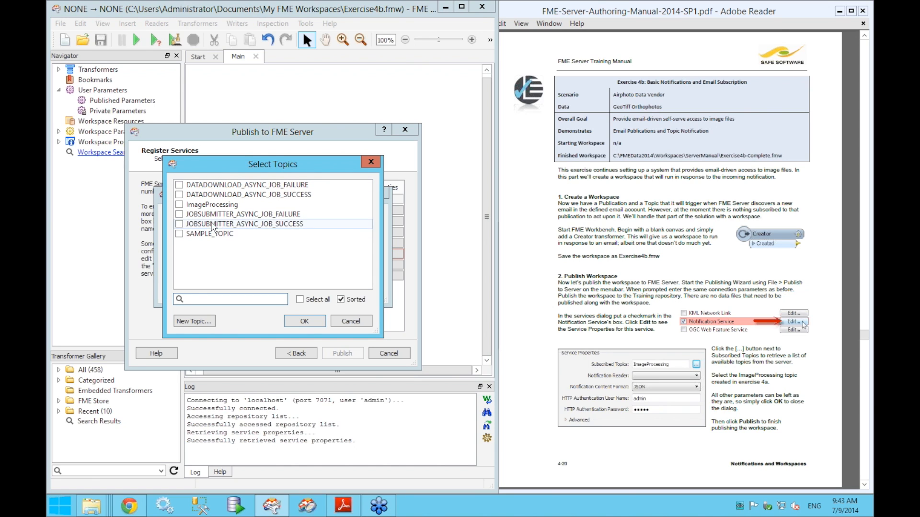
click(179, 204)
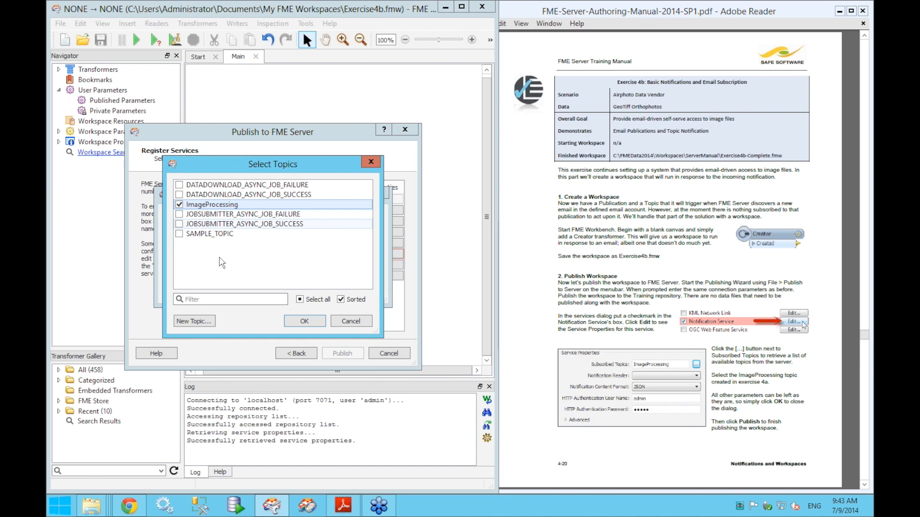
click(304, 322)
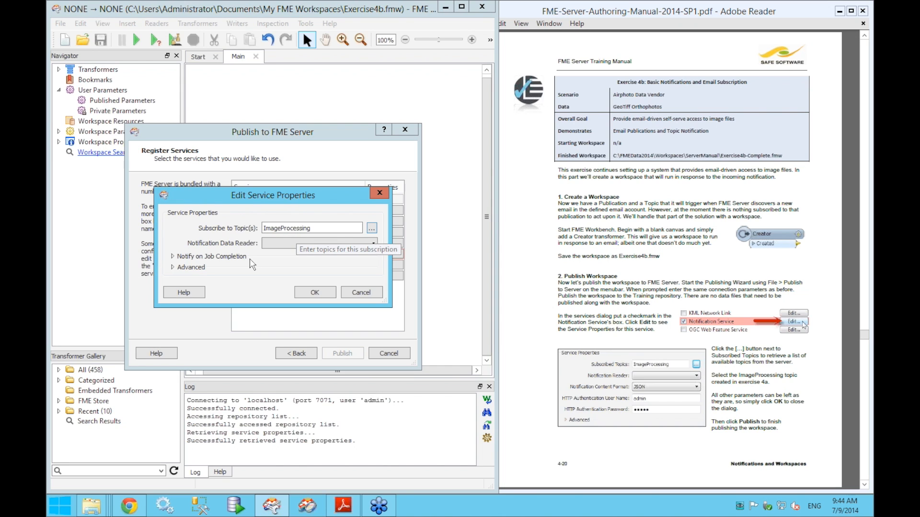
click(176, 257)
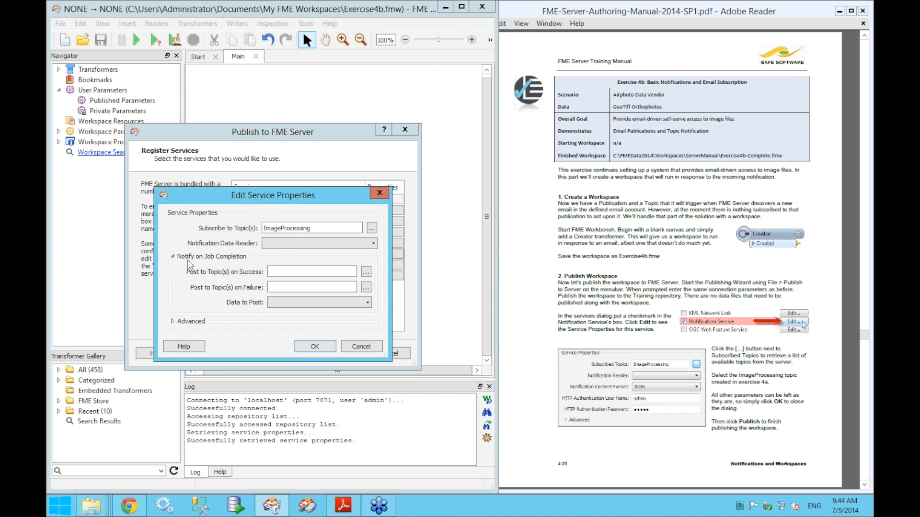
click(190, 258)
click(201, 267)
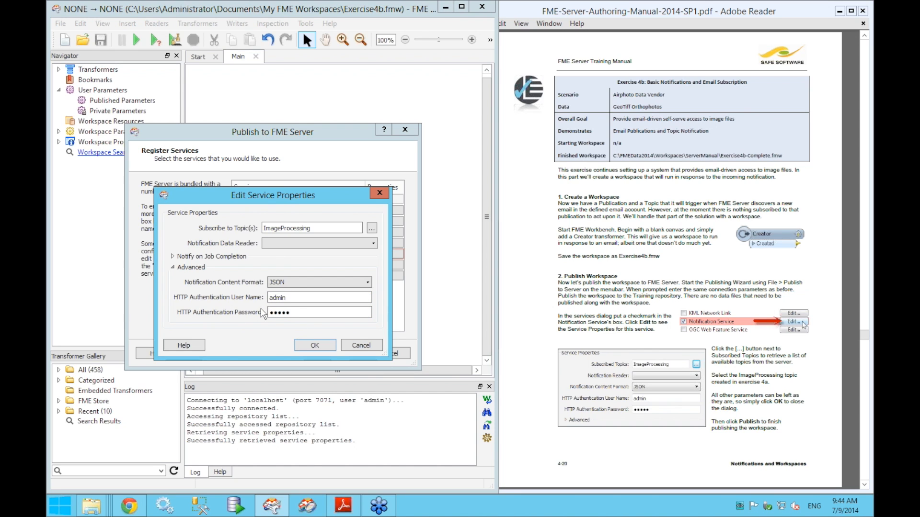
click(185, 268)
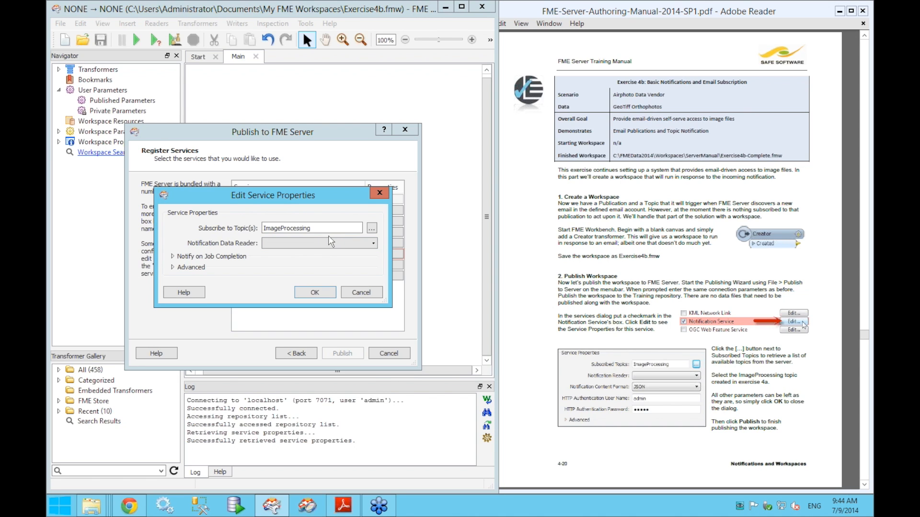
click(314, 293)
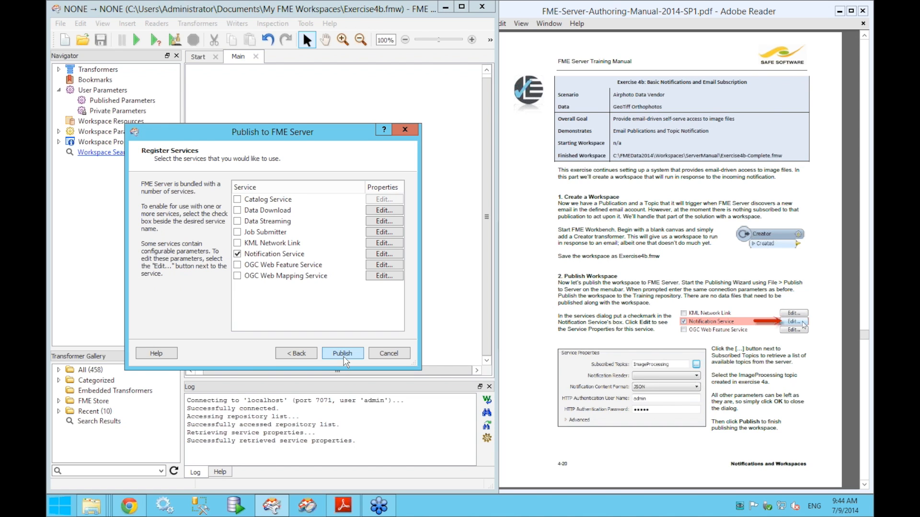
- Publish Exercise4b, dismiss the notification-topics warning, and review the log summary
click(343, 353)
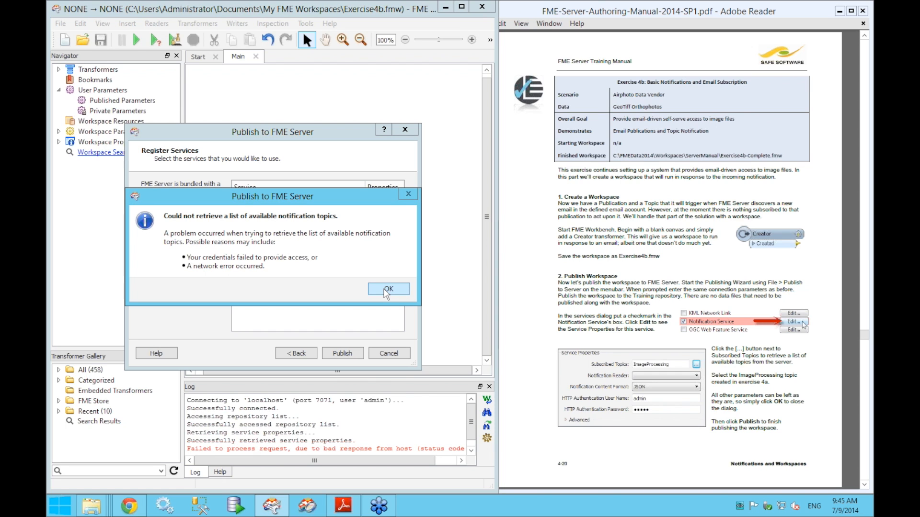
click(386, 289)
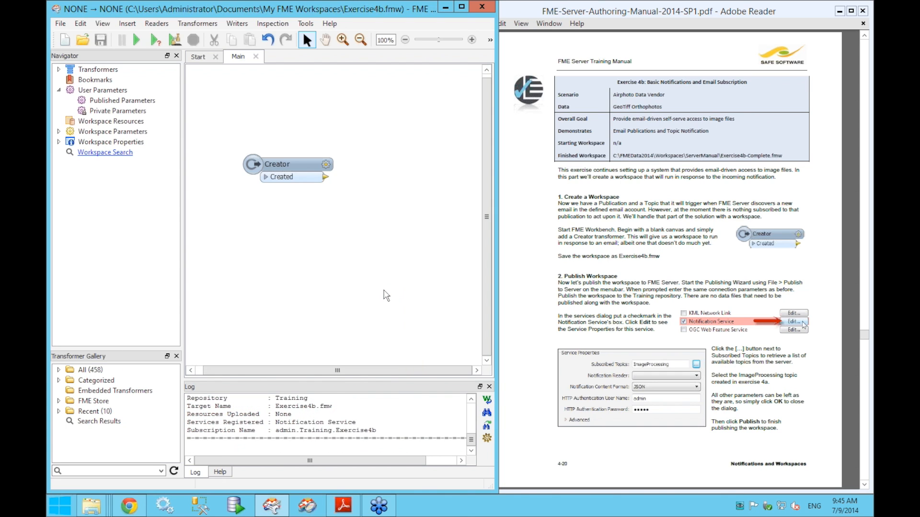
scroll(398, 433, up, 2)
scroll(392, 429, down, 2)
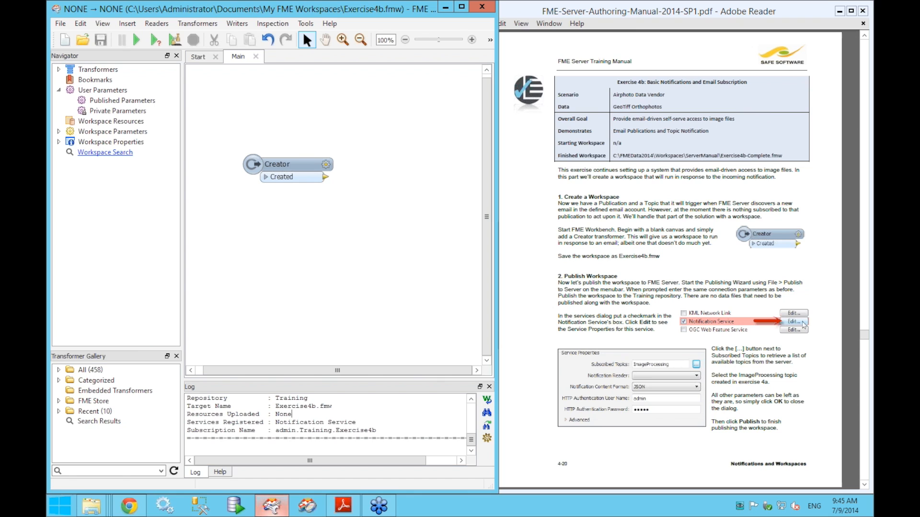
- View Topic Monitoring in Chrome, move the manual to Confirm Subscription, then open Repositories
mouse_move(142, 512)
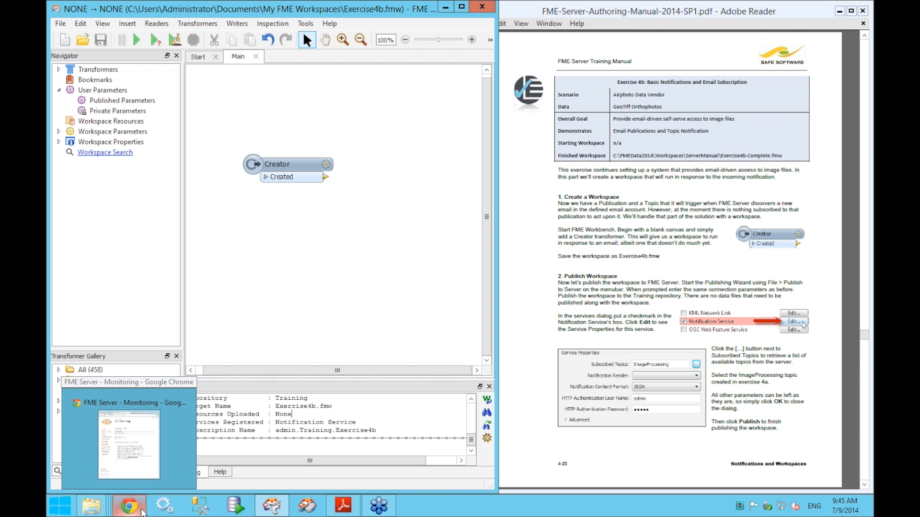
click(143, 510)
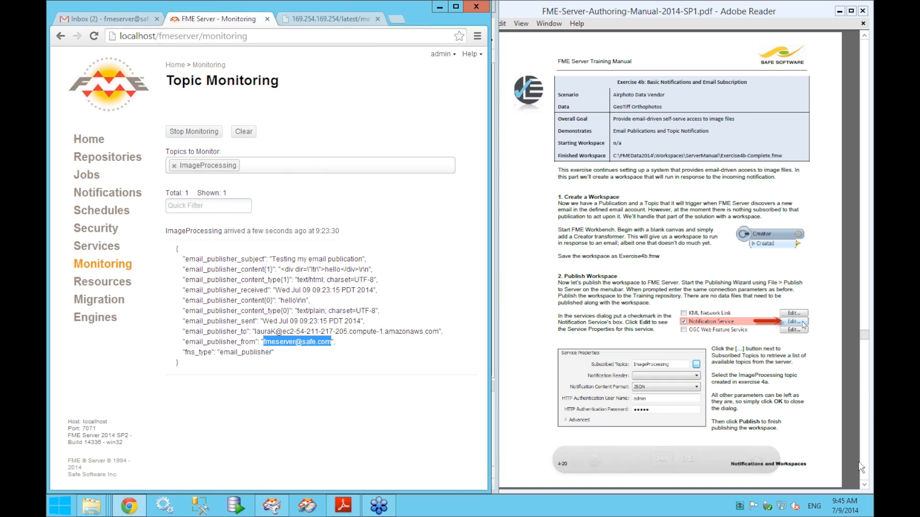
click(846, 369)
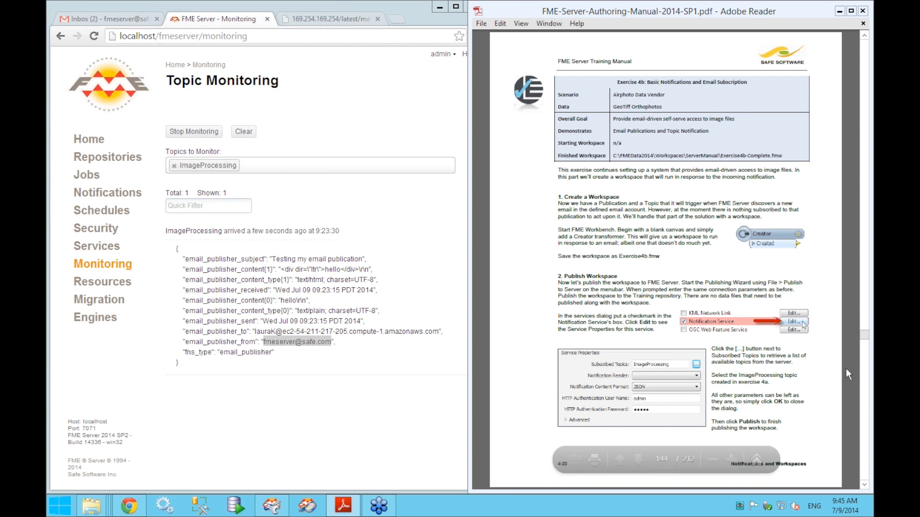
scroll(846, 369, down, 1)
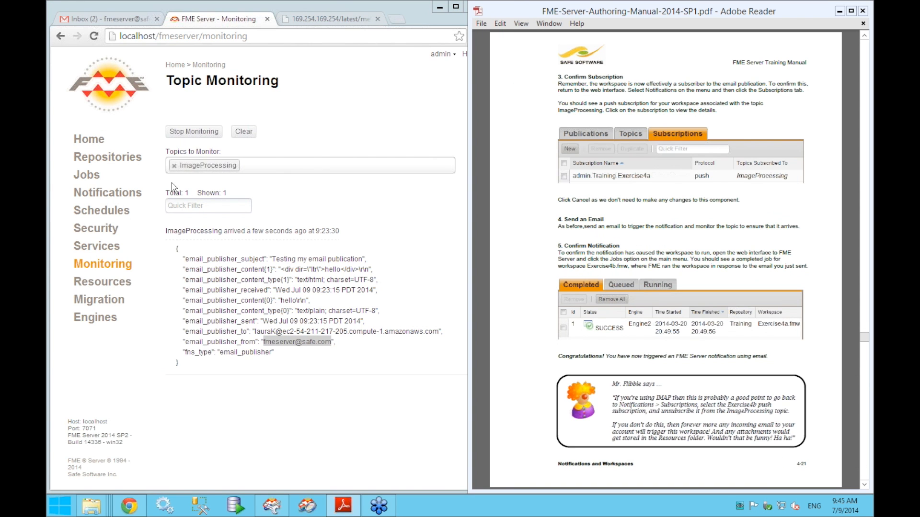
click(127, 162)
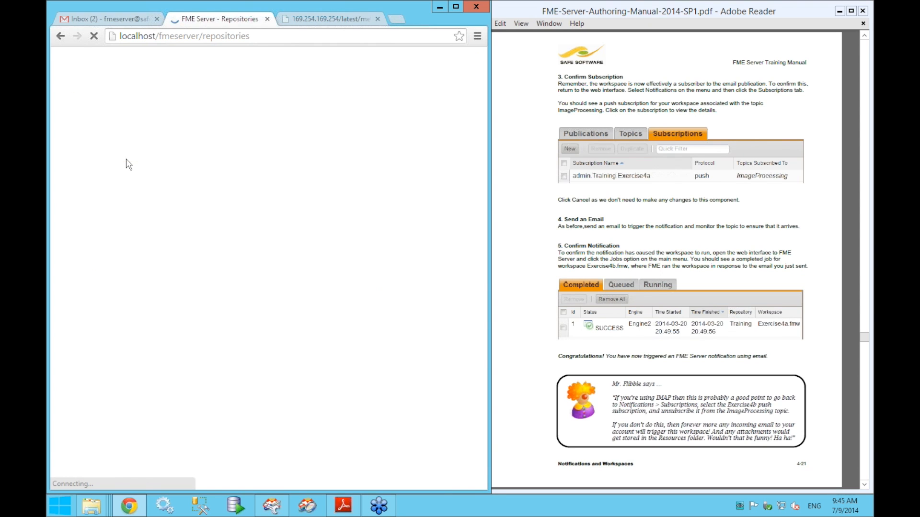
- Open Training > Exercise4b.fmw and verify Notification Service is listed as its registered service
click(218, 173)
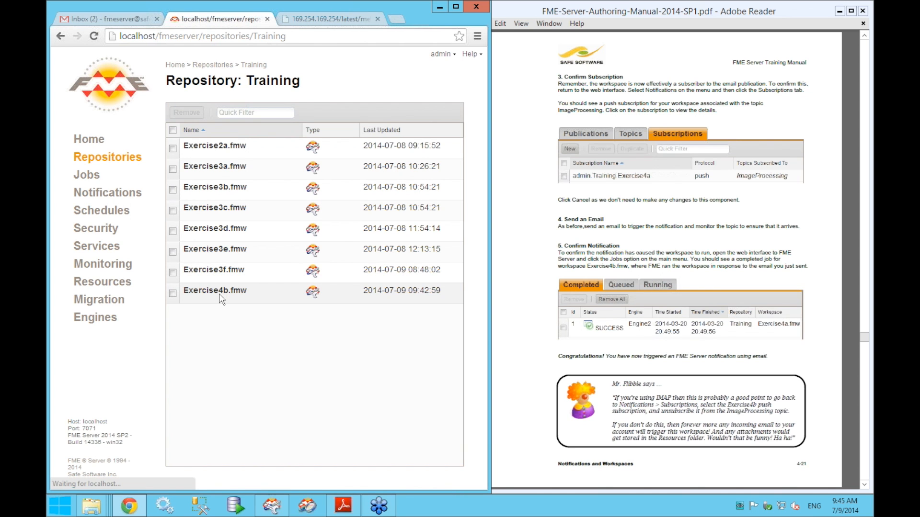
click(220, 295)
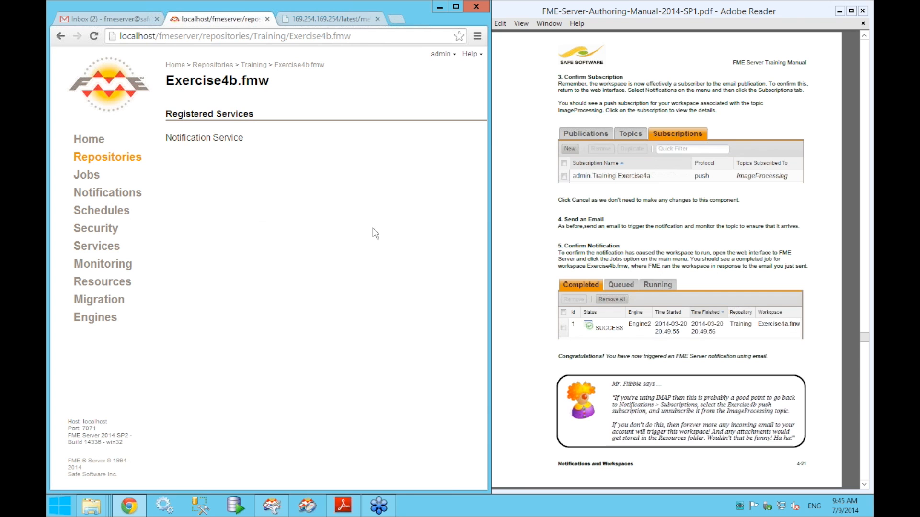
drag(165, 143, 217, 132)
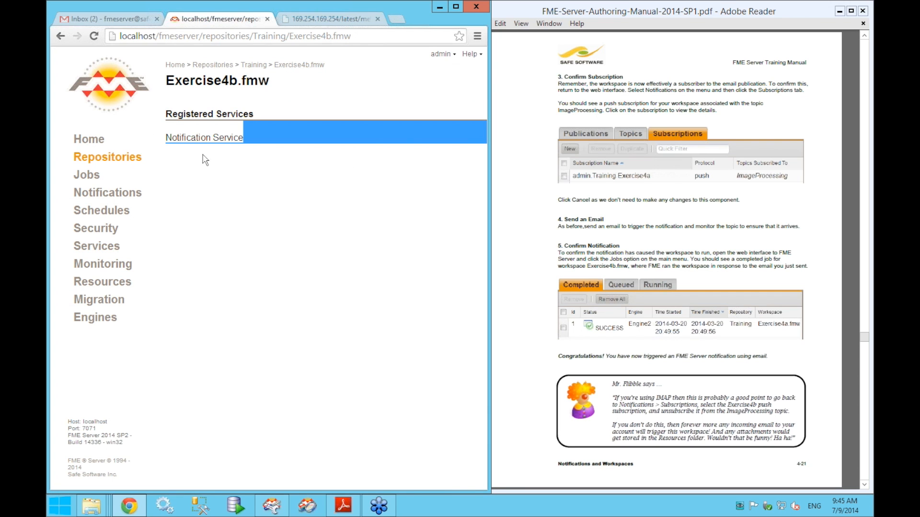
click(233, 155)
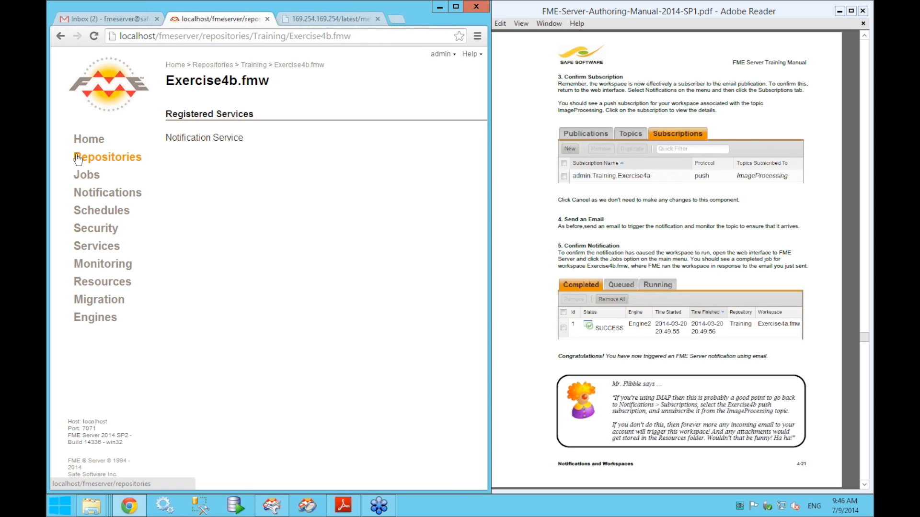
- Go to Notifications > Subscriptions, widen the browser, and open admin.Training.Exercise4b
click(86, 196)
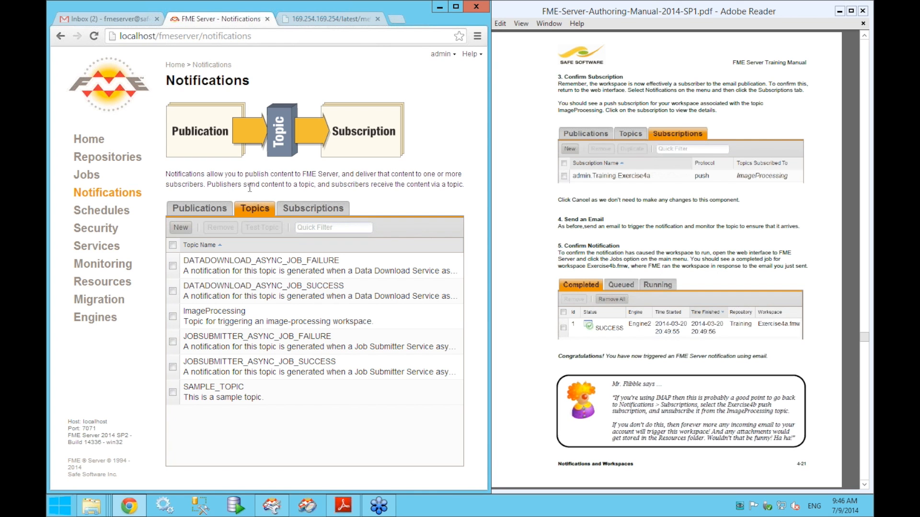
click(288, 213)
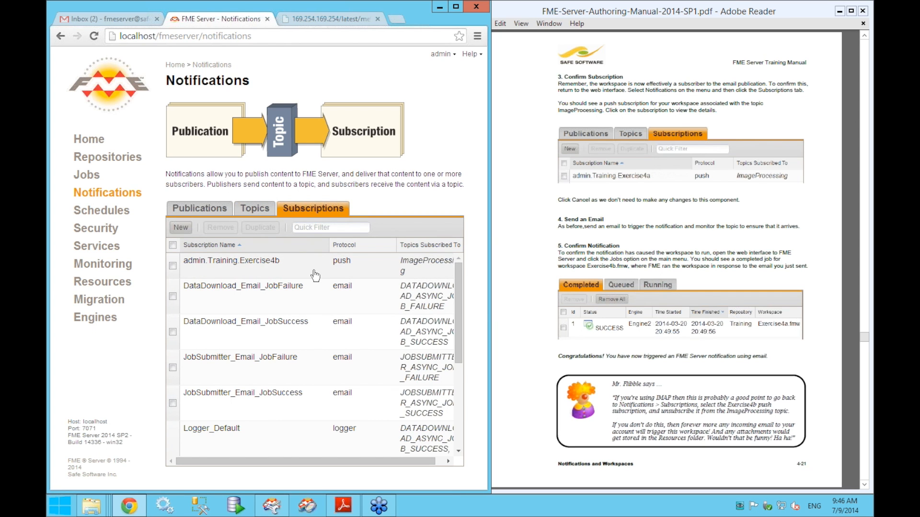
drag(534, 278, 573, 279)
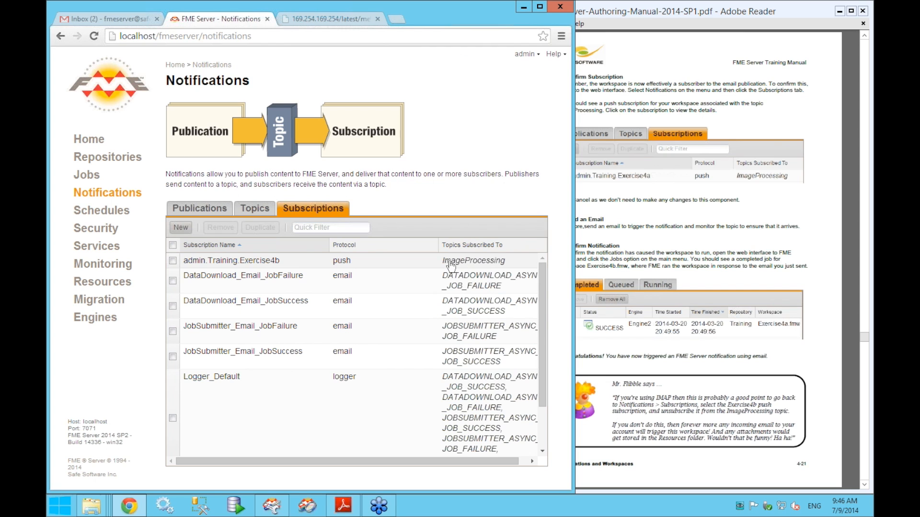
click(478, 263)
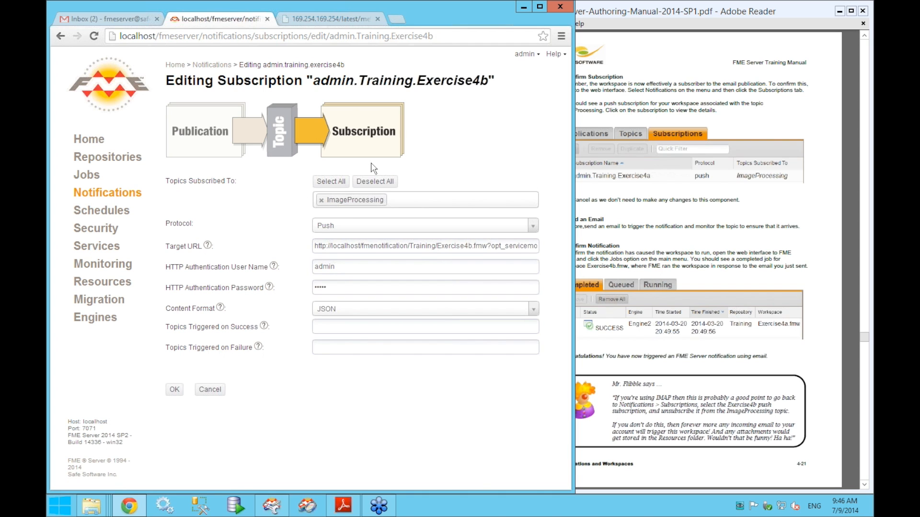
- Inspect the host, fmenotification, Training and Exercise4b parts of the target URL, then cancel unchanged
double_click(339, 247)
click(344, 245)
double_click(387, 245)
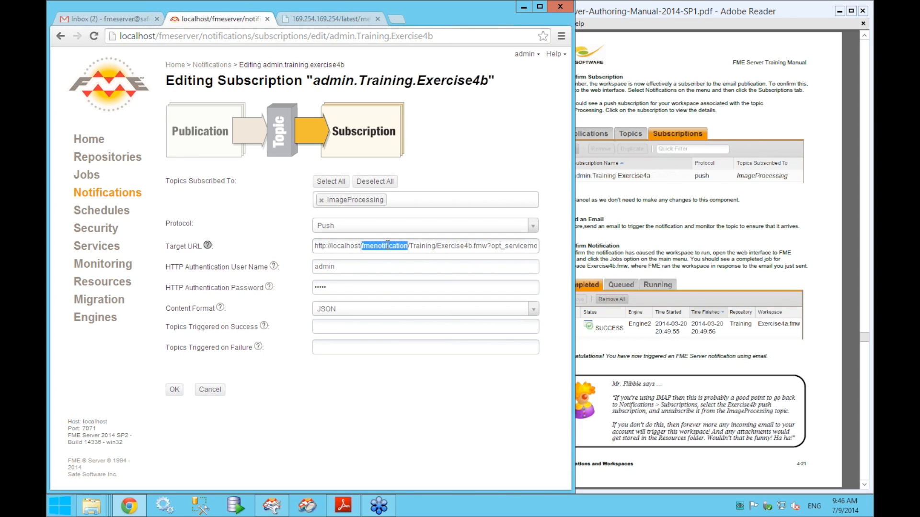
double_click(417, 245)
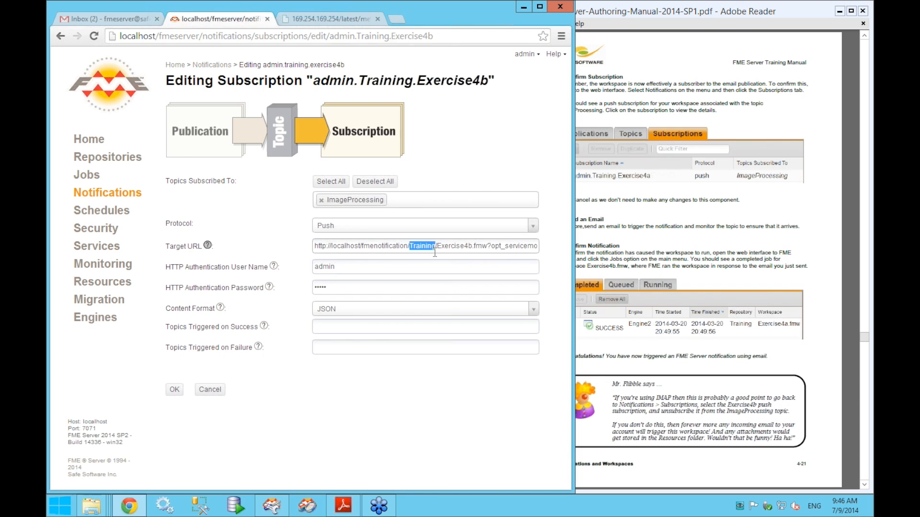
double_click(458, 245)
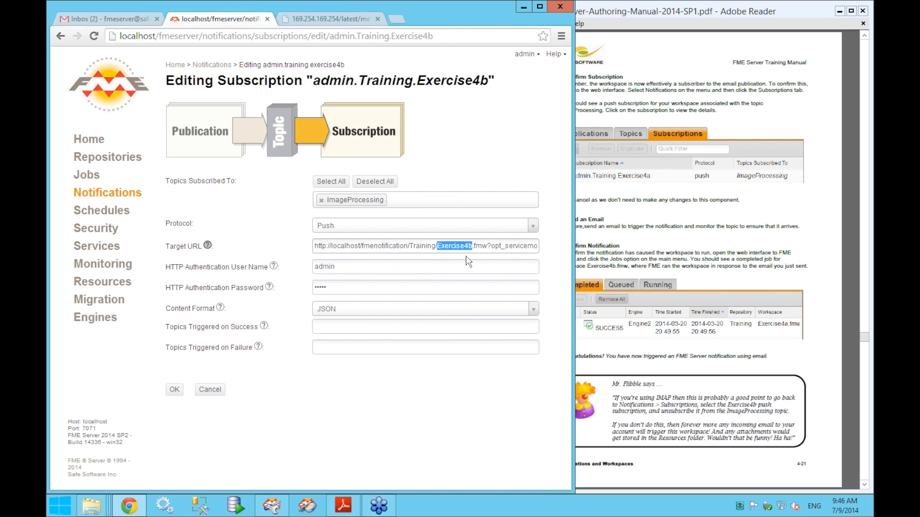
click(483, 245)
drag(487, 246, 309, 252)
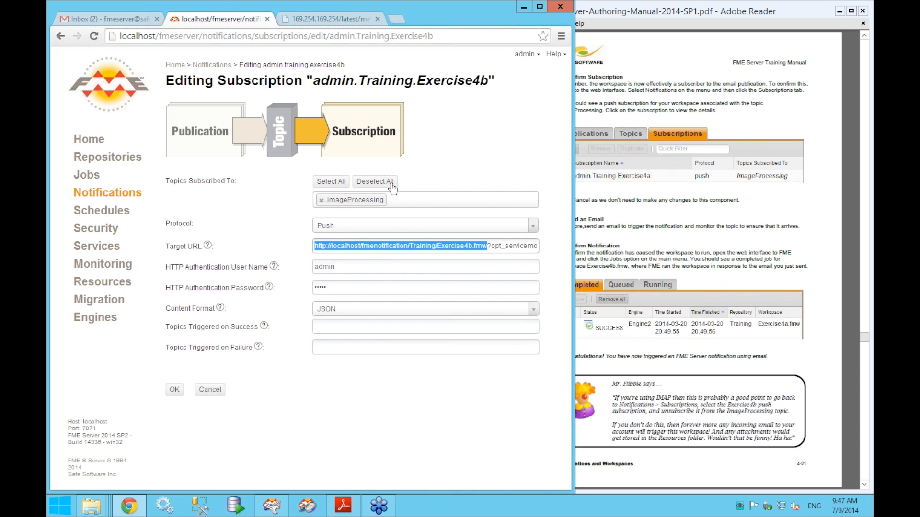
click(209, 390)
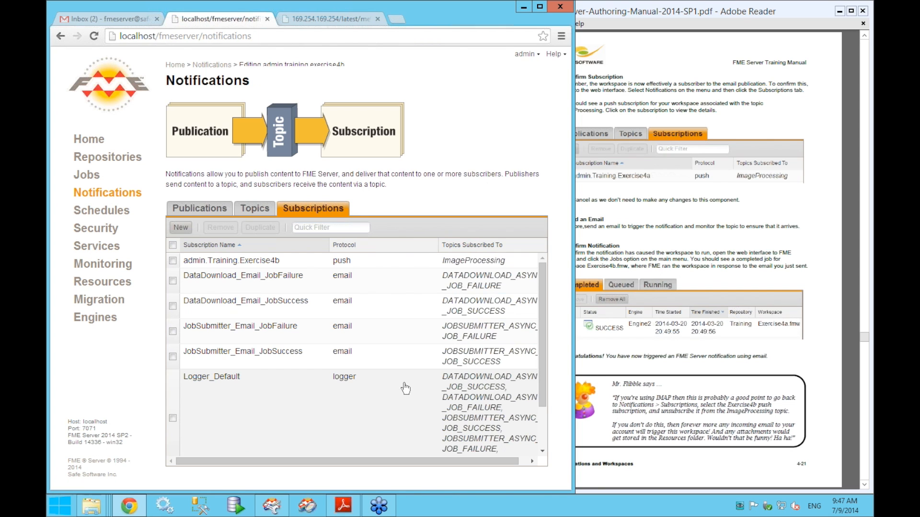
drag(572, 191, 467, 213)
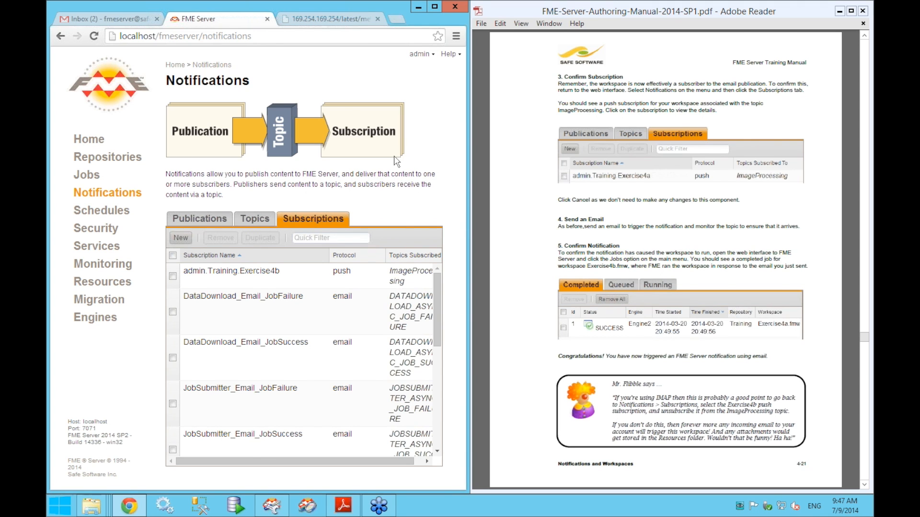
click(196, 220)
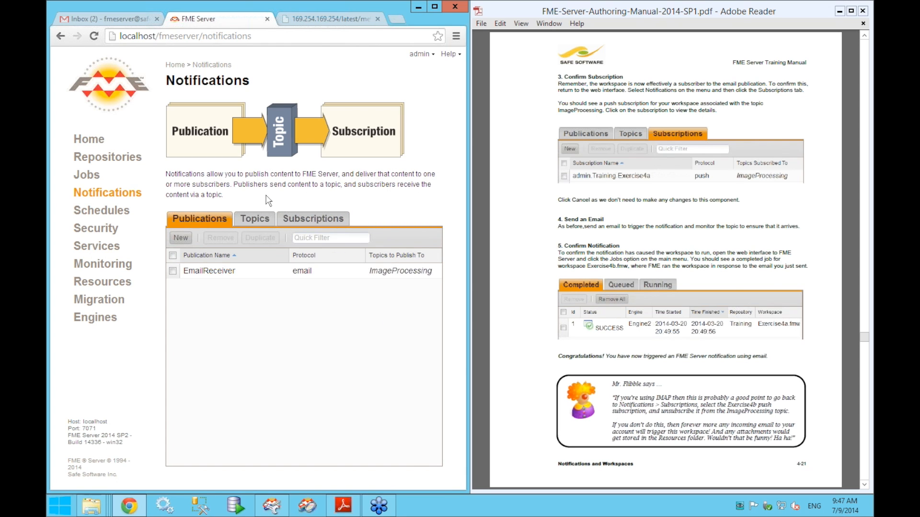
click(251, 216)
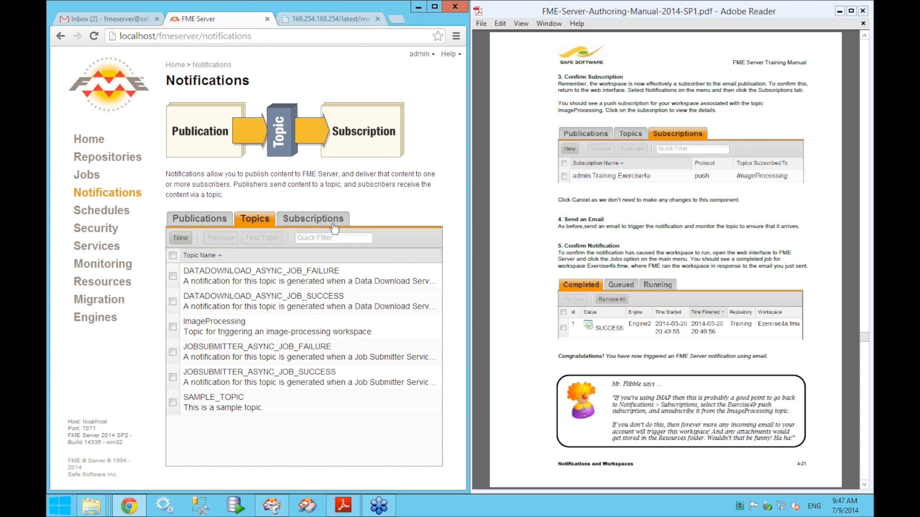
click(285, 220)
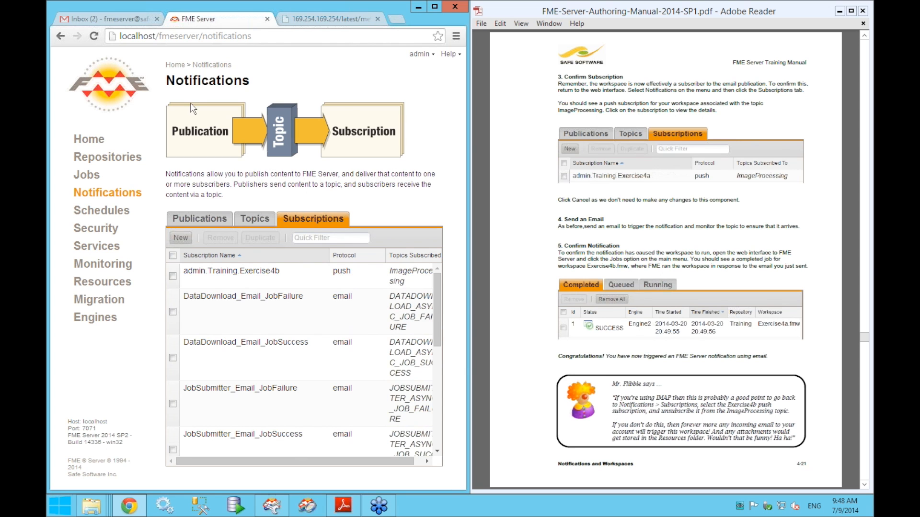
- Send a Gmail message titled Testing2 to the pasted server address, then return to FME Server
click(97, 20)
click(104, 122)
right_click(252, 260)
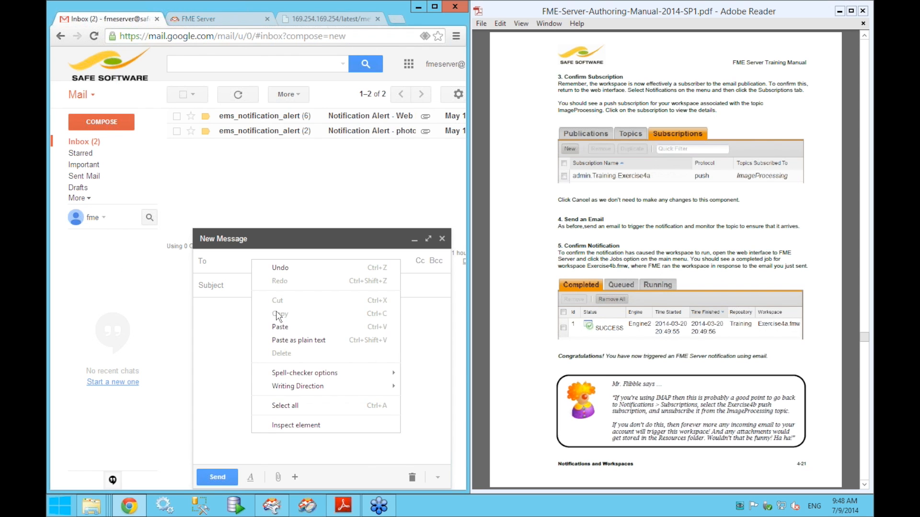
click(288, 326)
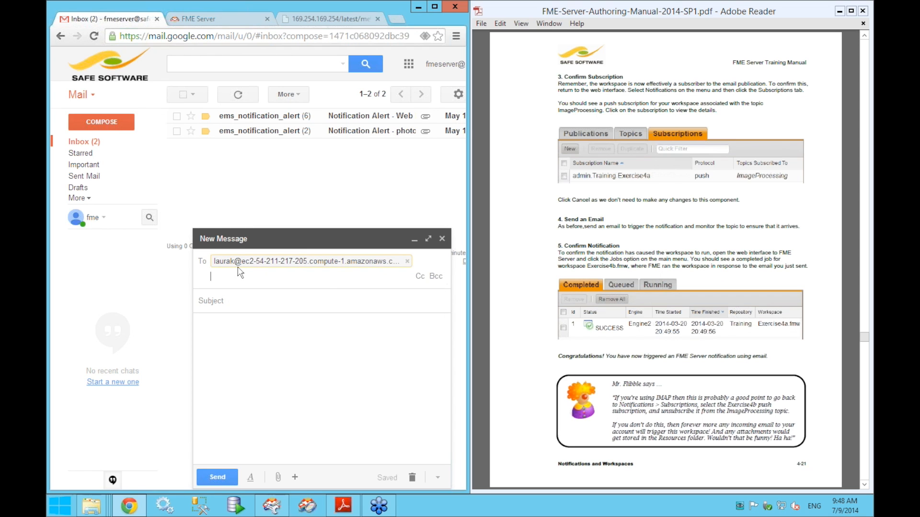
mouse_move(351, 271)
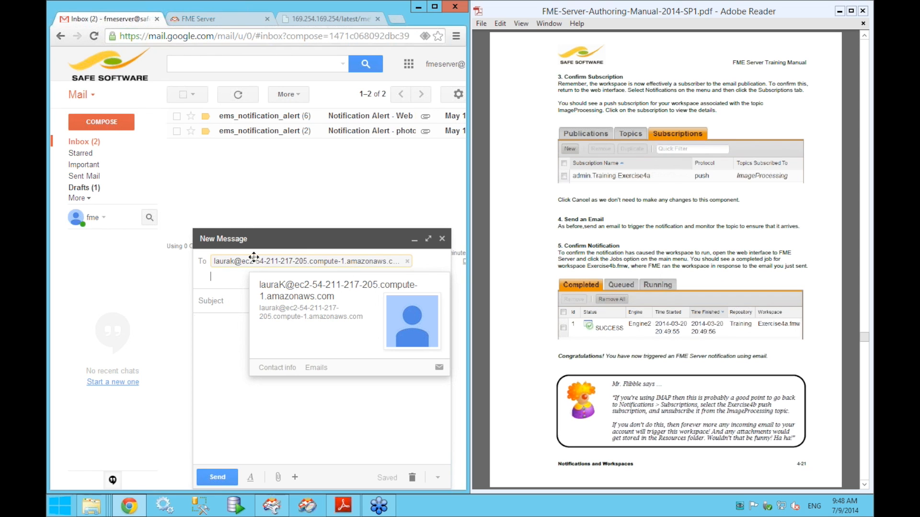
click(234, 301)
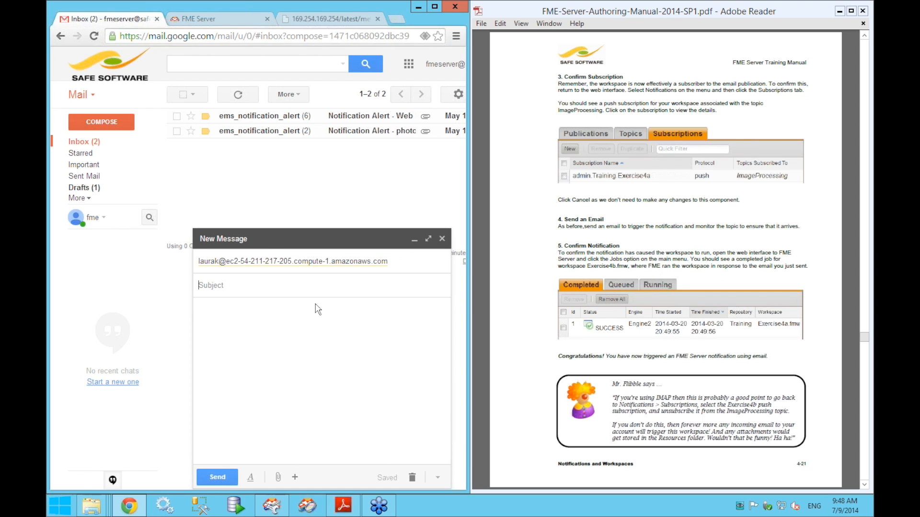
text(Testing2)
click(303, 348)
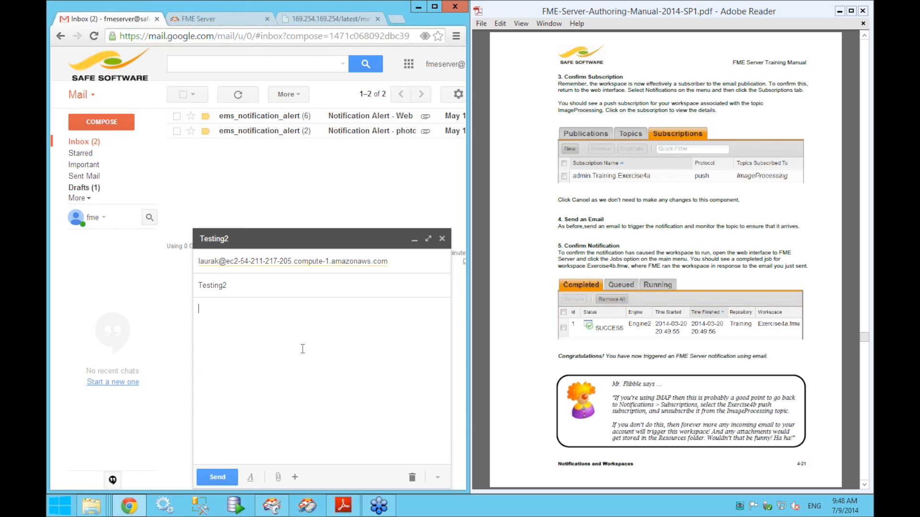
click(212, 479)
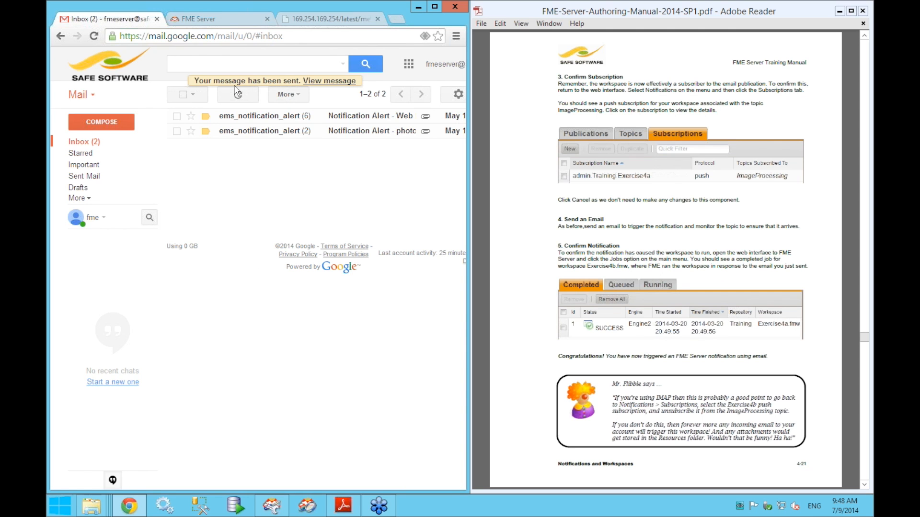
click(216, 19)
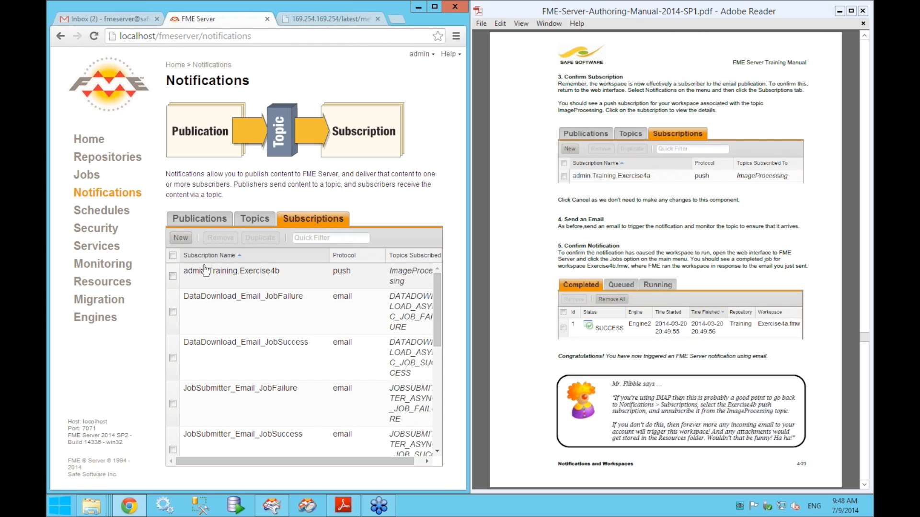
- Open Jobs and resize the manual and Chrome windows so the completed table shows Exercise4b.fmw
click(95, 177)
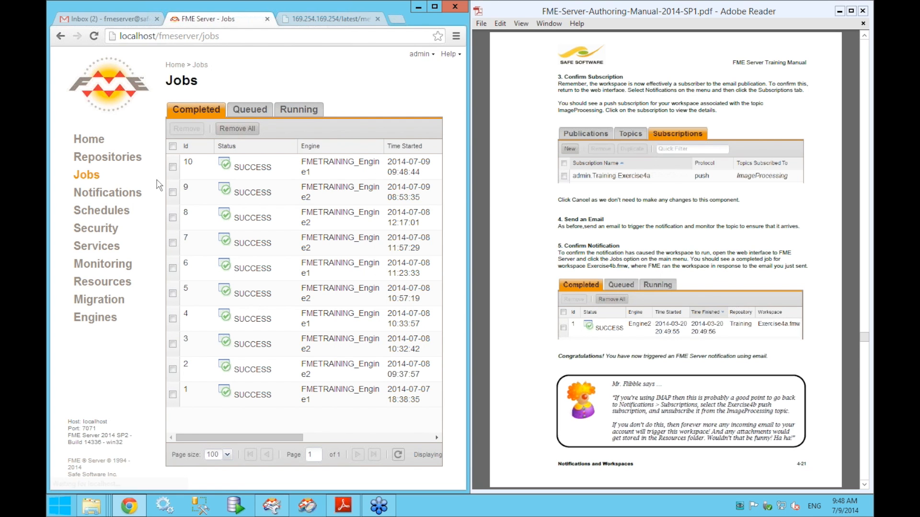
drag(472, 197, 677, 204)
drag(735, 208, 787, 208)
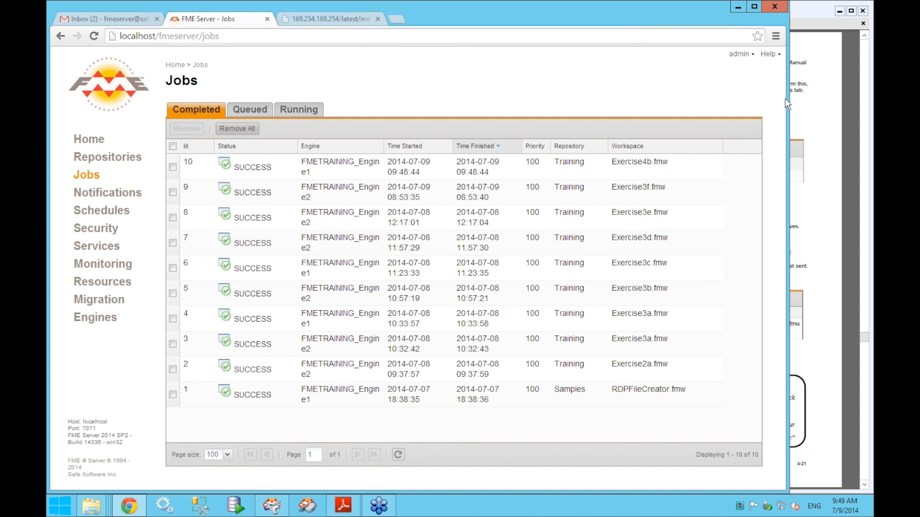
- Resize Chrome beside the manual, scroll the PDF to page 4-22, and bring Exercise4b.fmw forward
drag(786, 98, 469, 117)
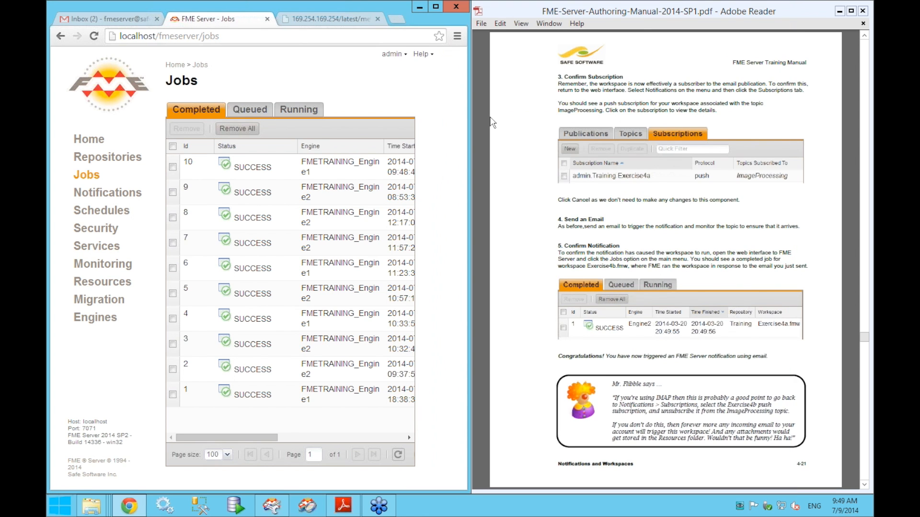
scroll(490, 118, down, 3)
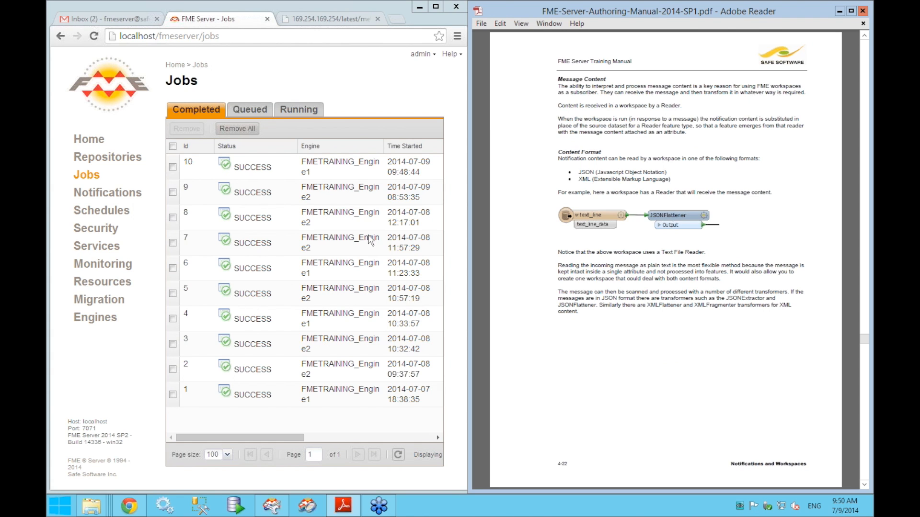
click(271, 506)
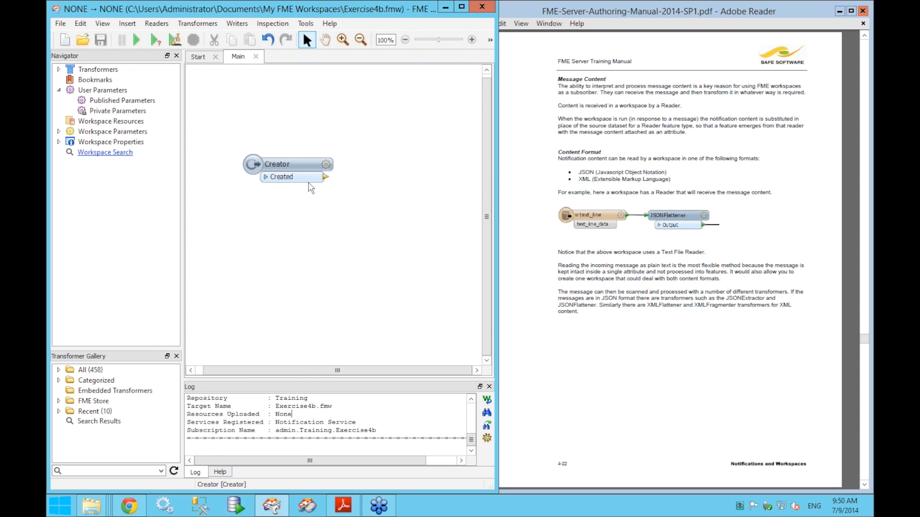
- Pass through the training manual and return to FME Server's Jobs page with ten successful jobs
click(514, 197)
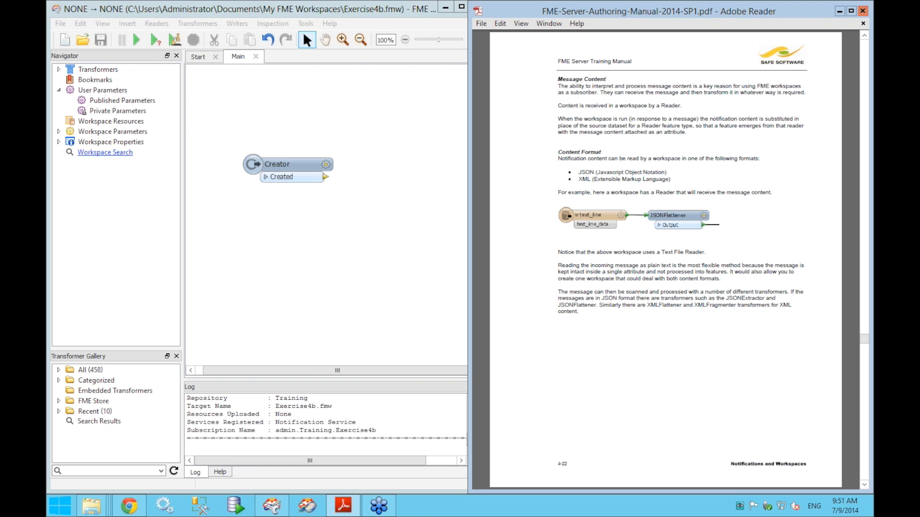
click(129, 506)
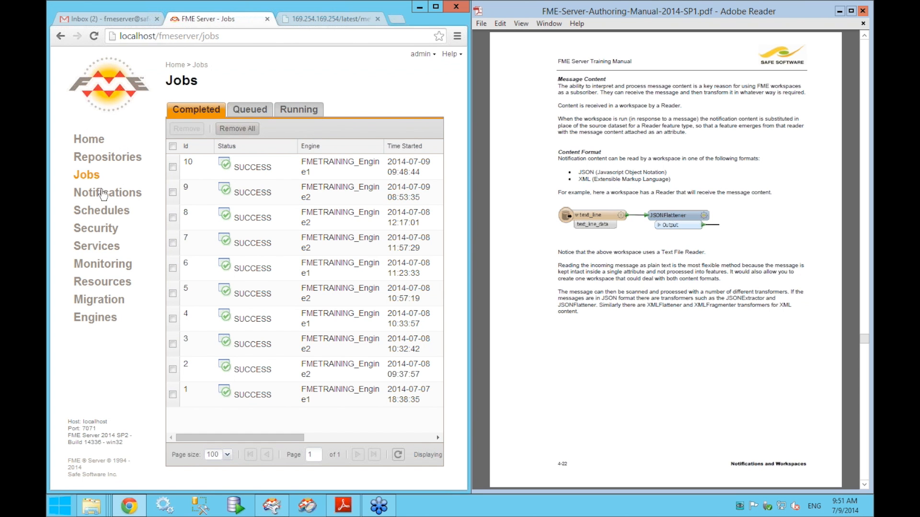
- Monitor the ImageProcessing topic in Topic Monitoring, then switch to the Gmail inbox tab
click(111, 264)
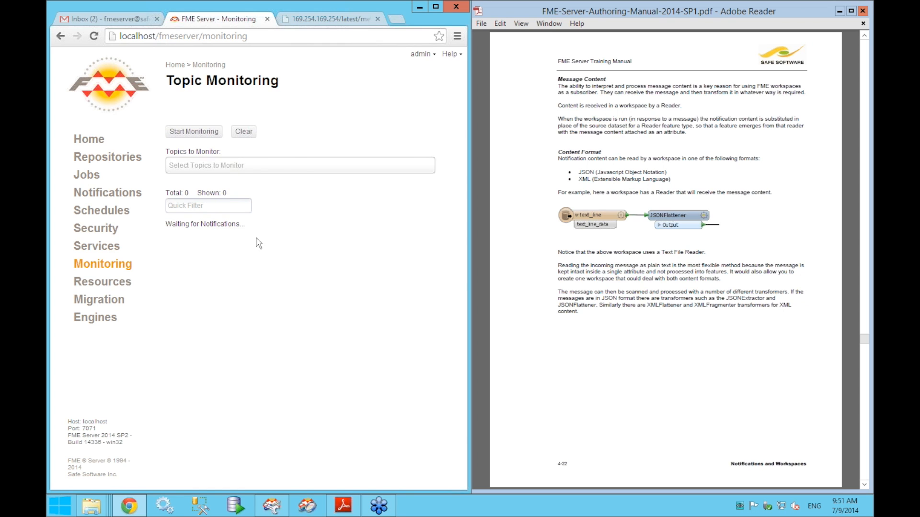
click(527, 246)
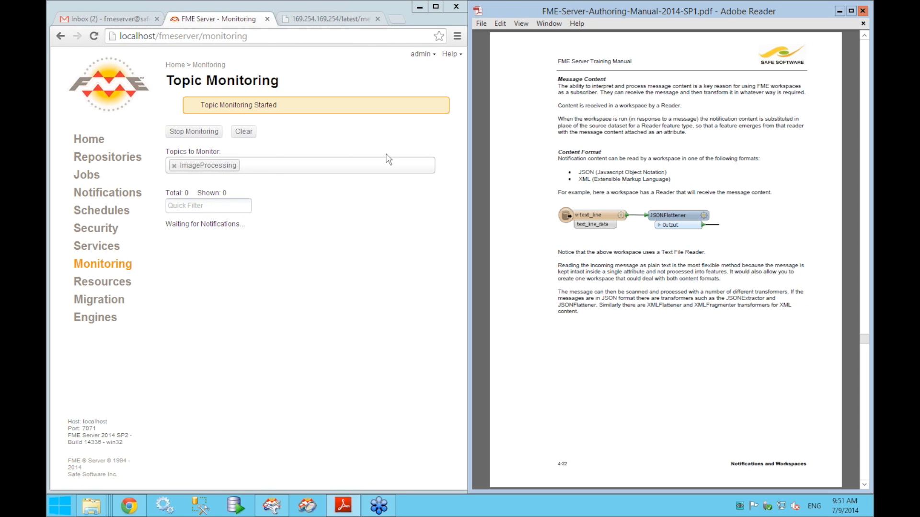
click(101, 20)
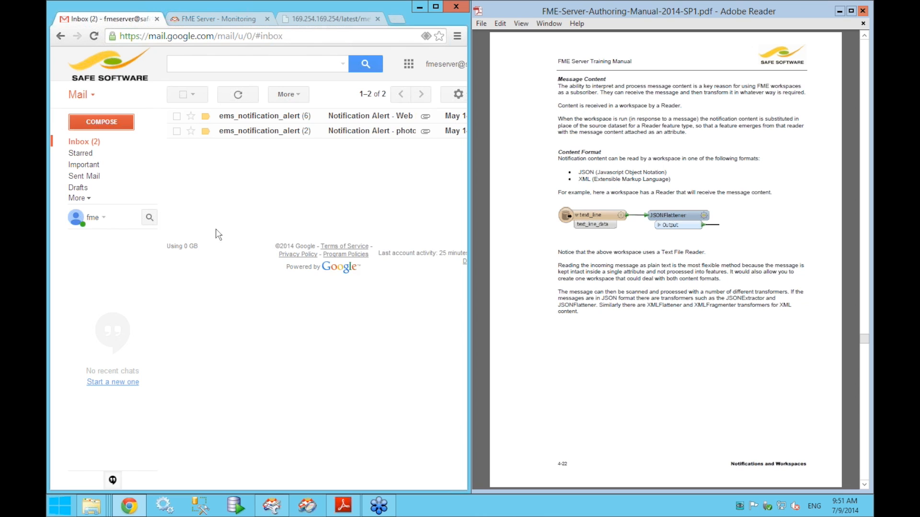
- Send a blank email to the pasted FME Server notification address, then return to the Monitoring tab
key(c)
right_click(265, 262)
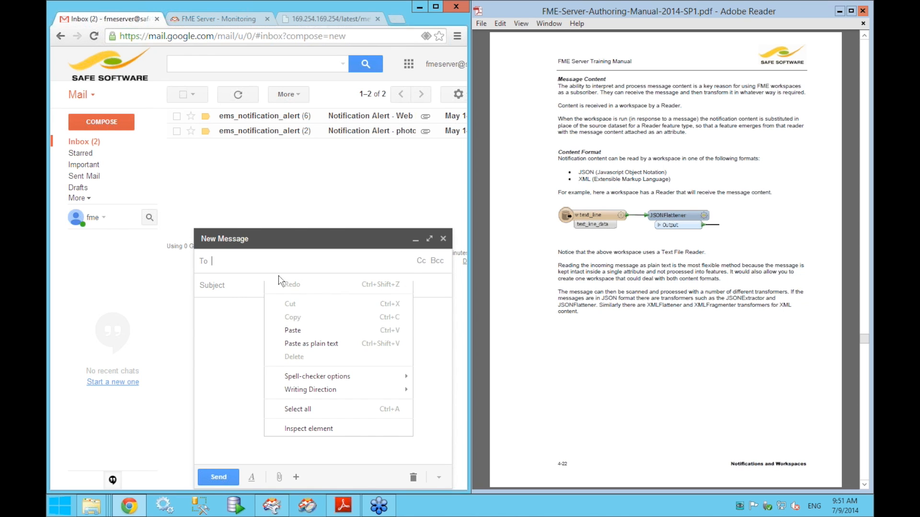
click(294, 330)
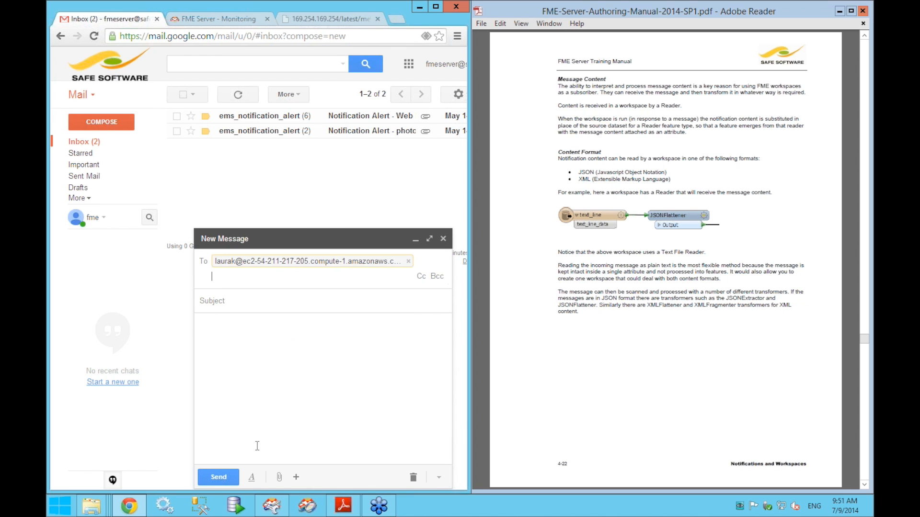
click(220, 477)
click(305, 108)
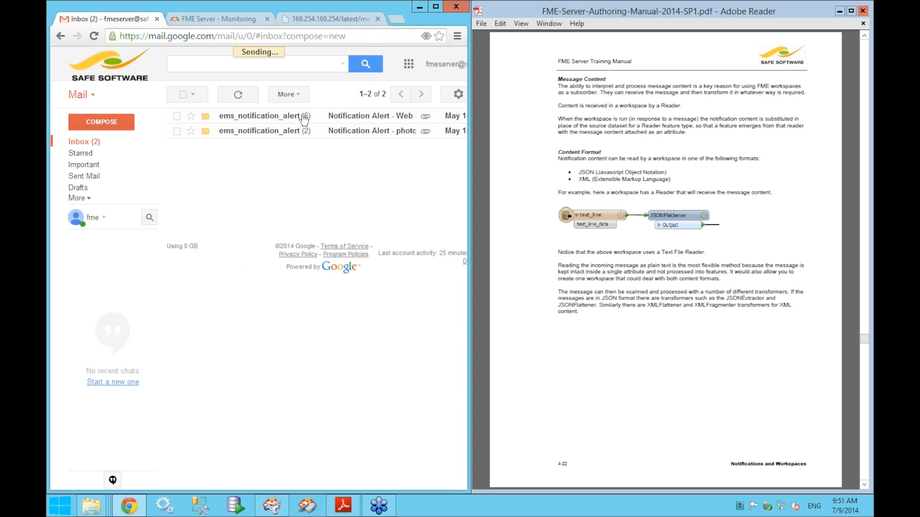
click(233, 20)
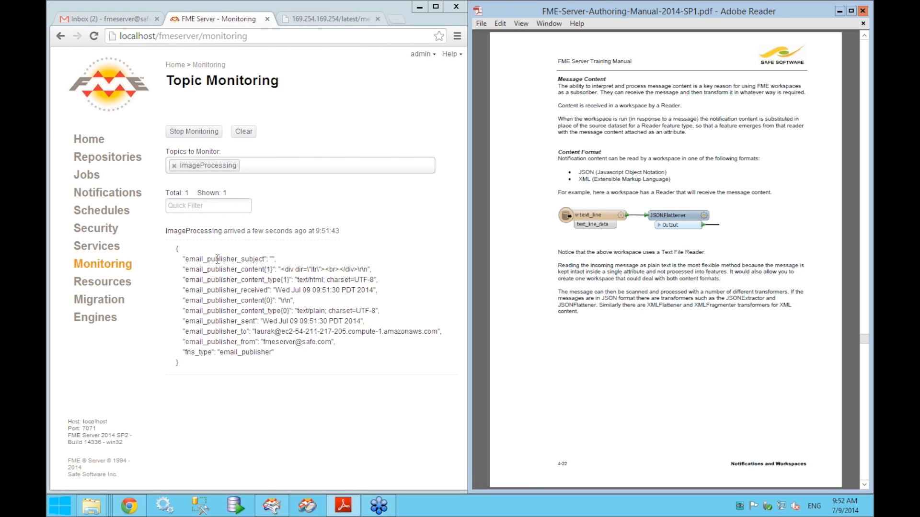
- Highlight the email_publisher_subject, content and content_type JSON keys, then scroll the manual to page 4-23
double_click(243, 261)
double_click(236, 269)
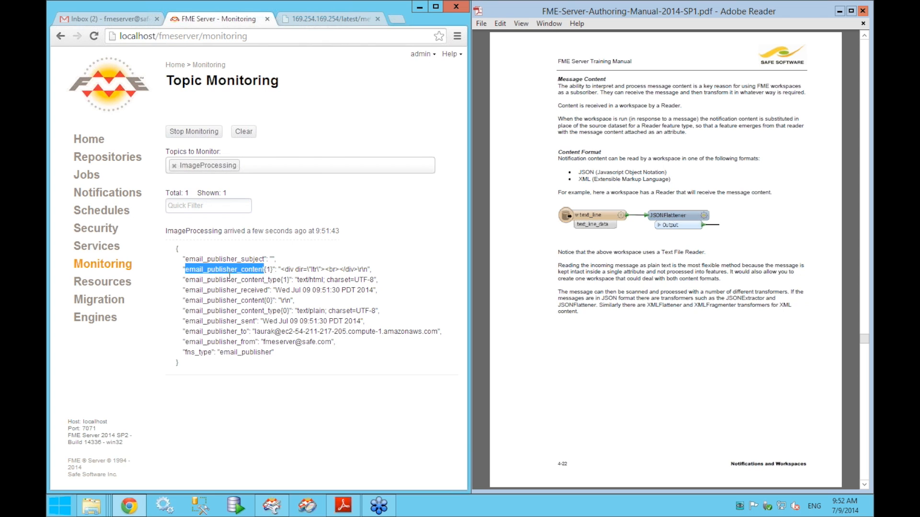
double_click(236, 280)
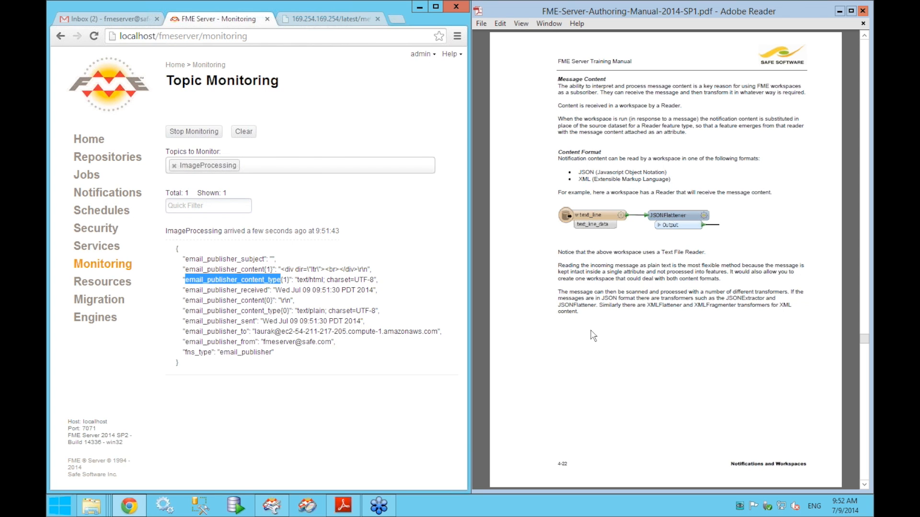
click(473, 355)
scroll(486, 356, down, 3)
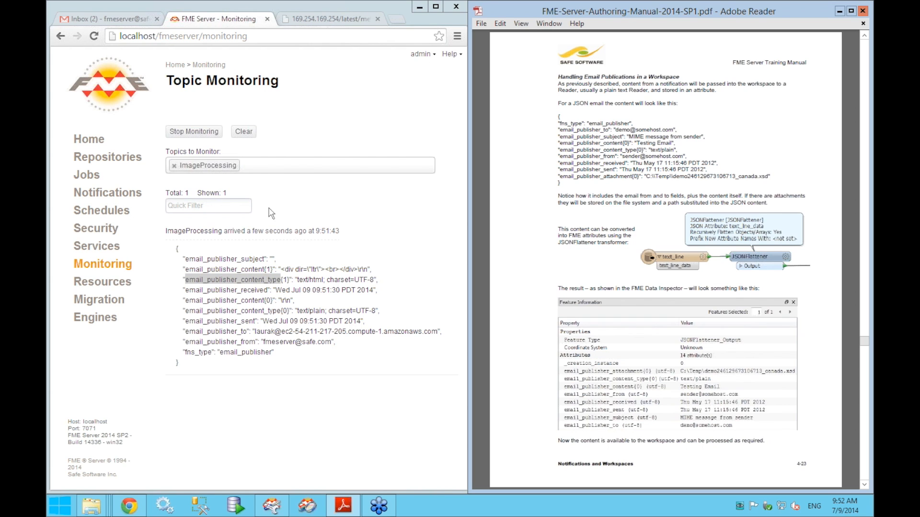
- Highlight the notification's email_publisher_subject, content and from keys, and mark the sender address value
double_click(231, 259)
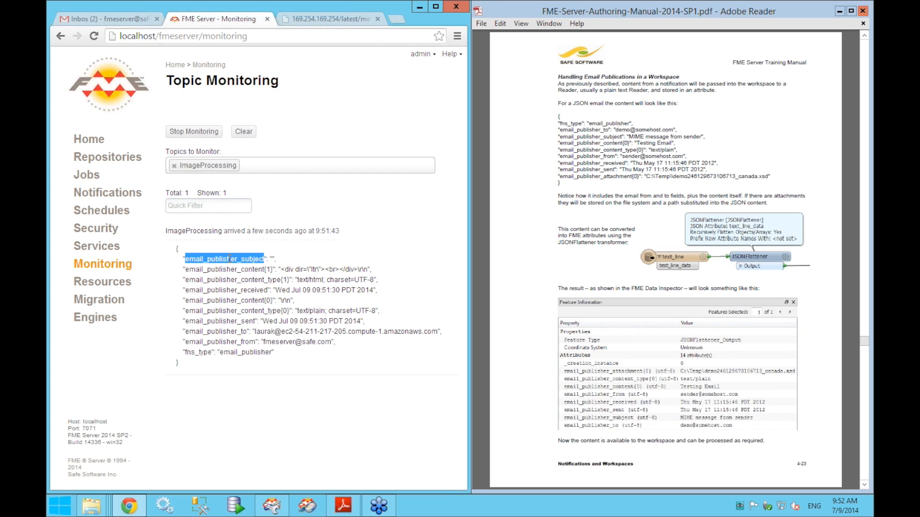
double_click(229, 300)
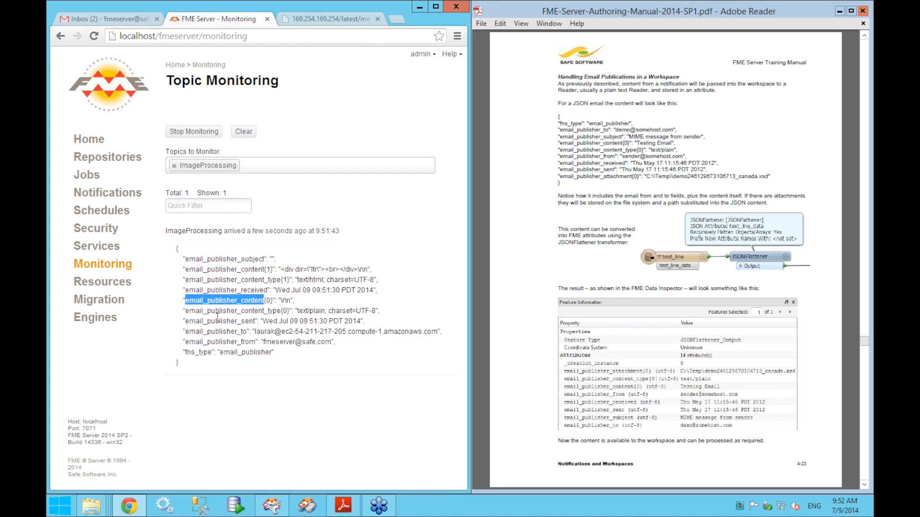
double_click(210, 342)
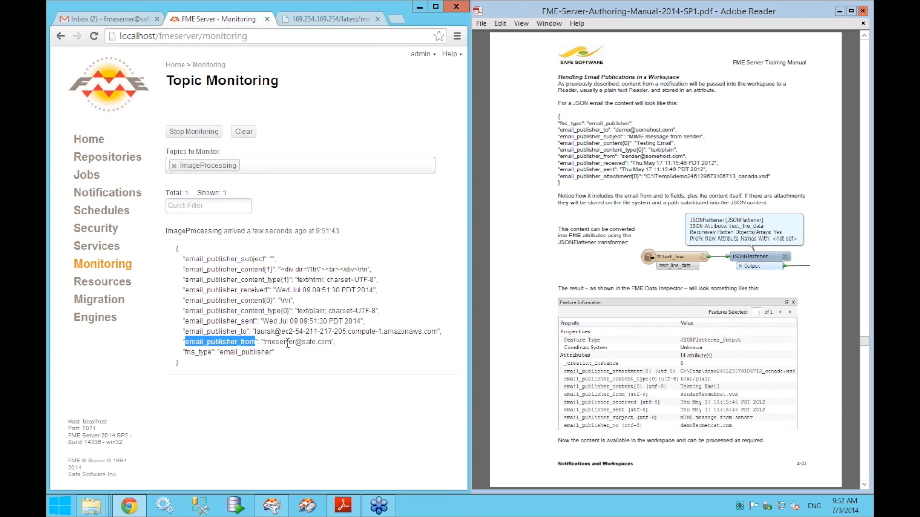
drag(261, 341, 335, 344)
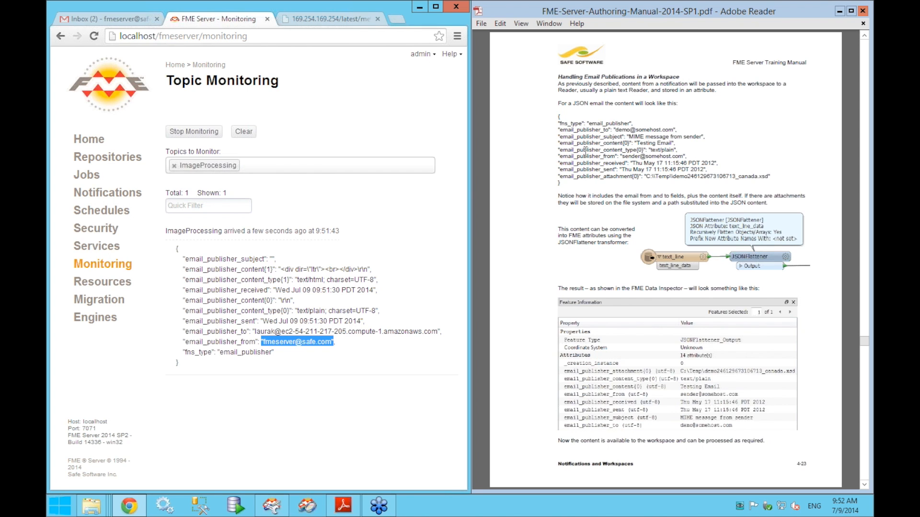
- Mark the attachment line in the manual's example, then scroll to Exercise 4c on page 4-24
drag(560, 176, 772, 178)
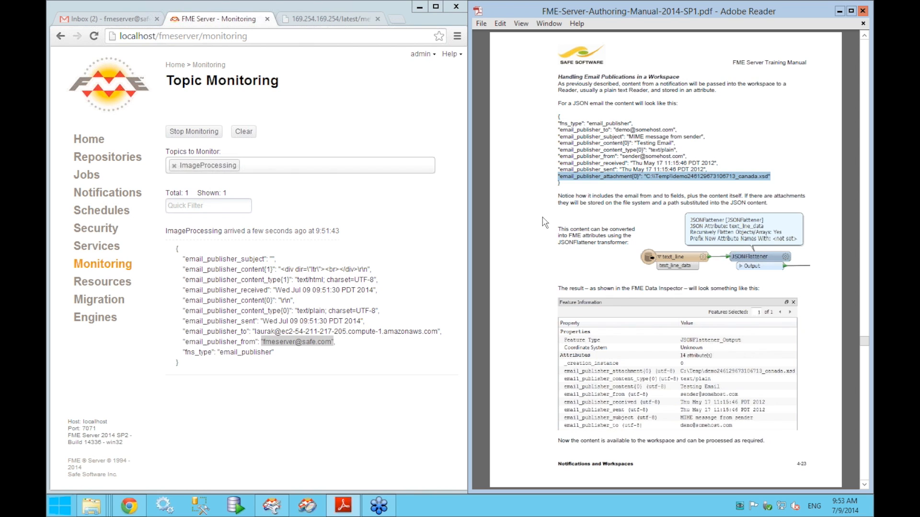
click(501, 269)
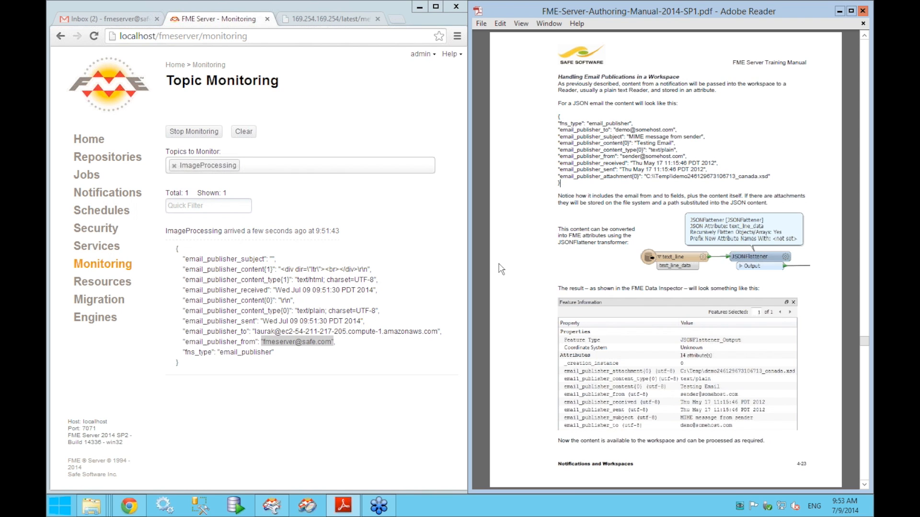
scroll(481, 266, down, 3)
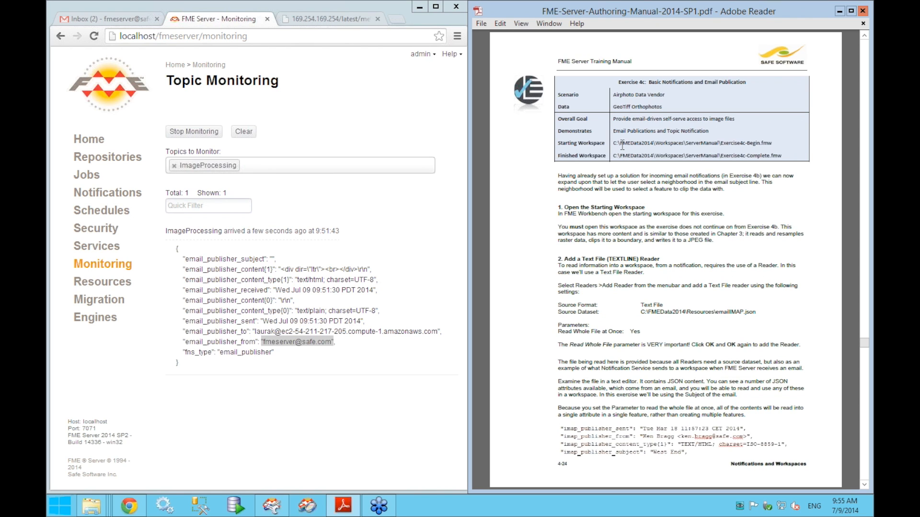
- Highlight the starting workspace path in the manual and switch to FME Workbench
drag(612, 142, 774, 144)
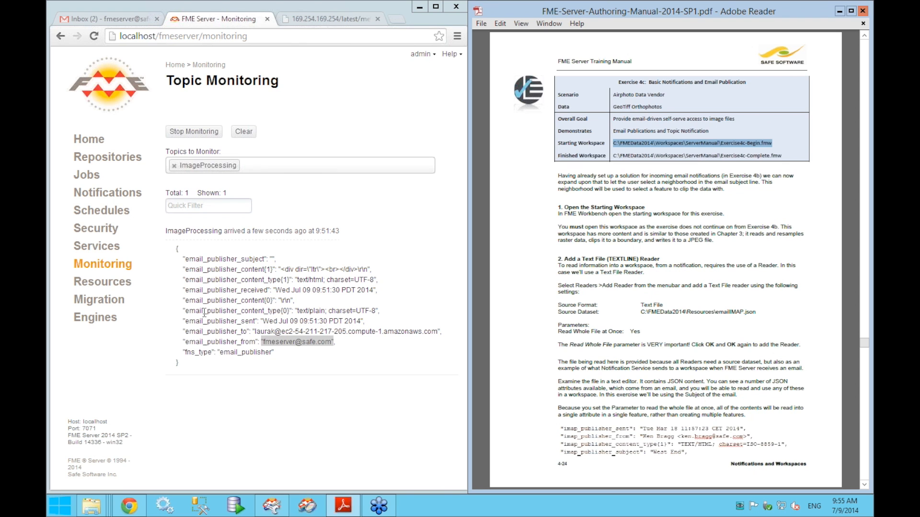
click(98, 507)
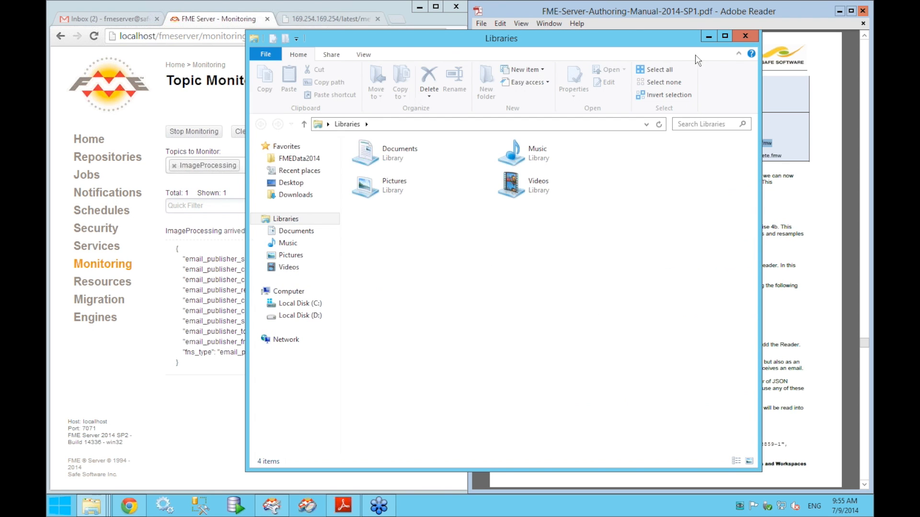
click(92, 507)
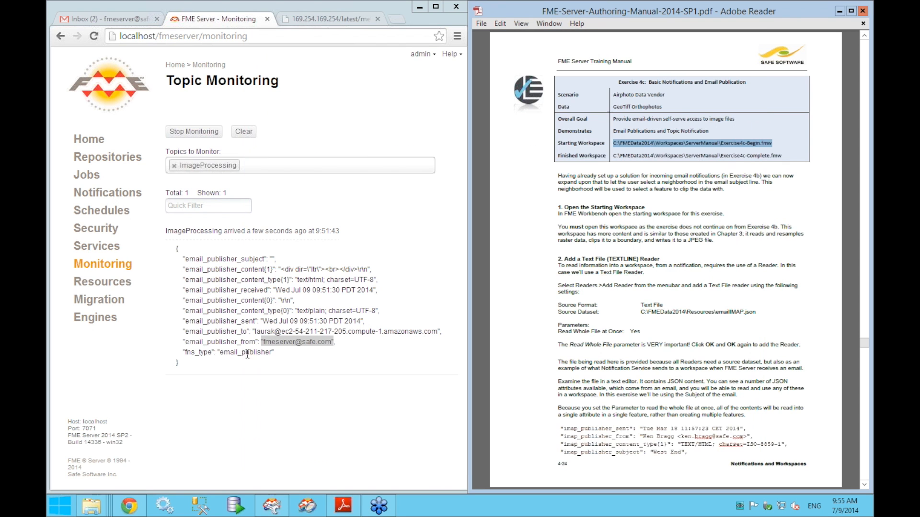
click(272, 506)
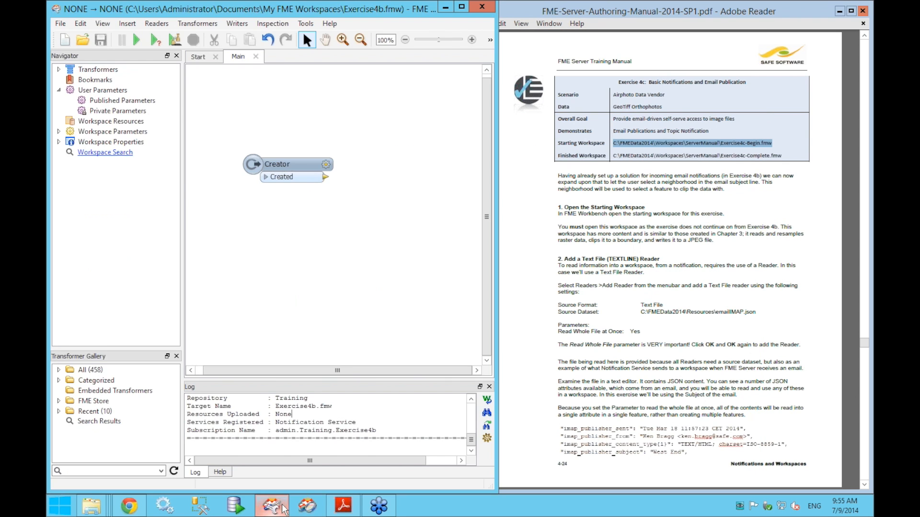
- Open Exercise4c-Begin-EmailPublication.fmw from FMEData2014 > Workspaces > ServerTraining
click(60, 23)
click(66, 57)
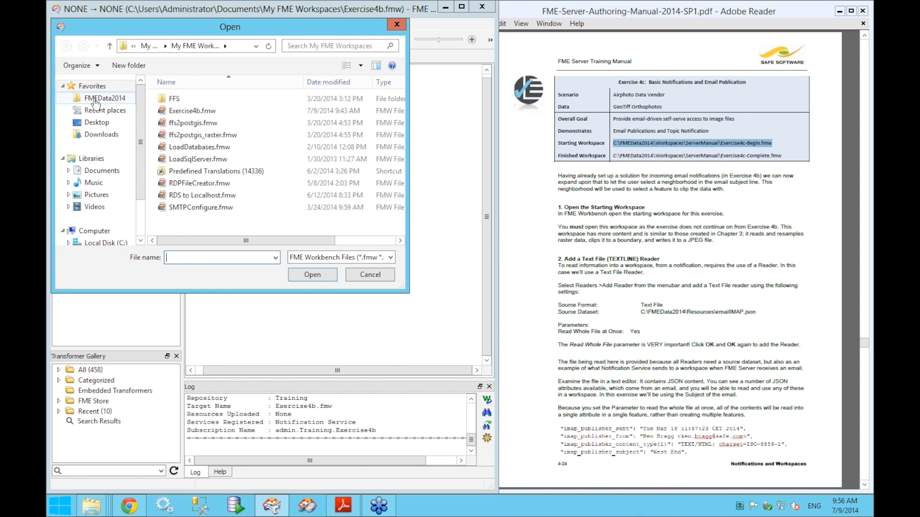
click(95, 99)
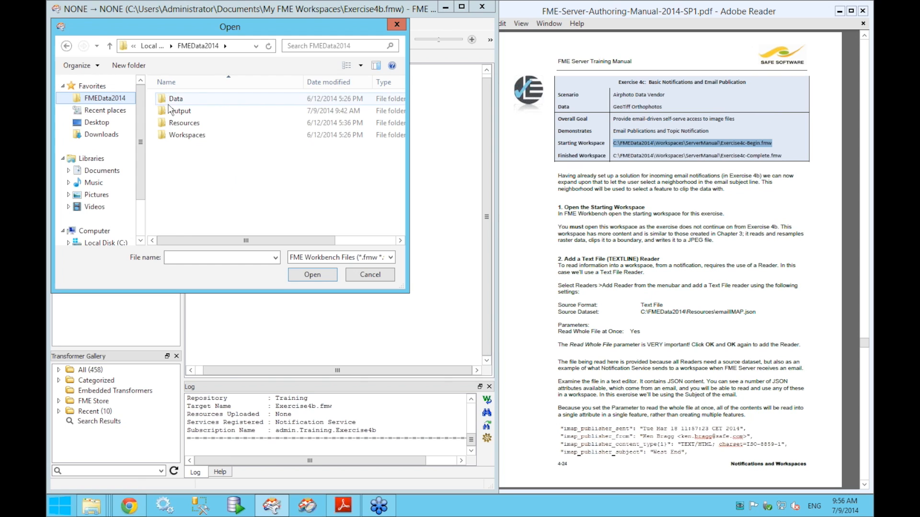
click(176, 136)
double_click(176, 137)
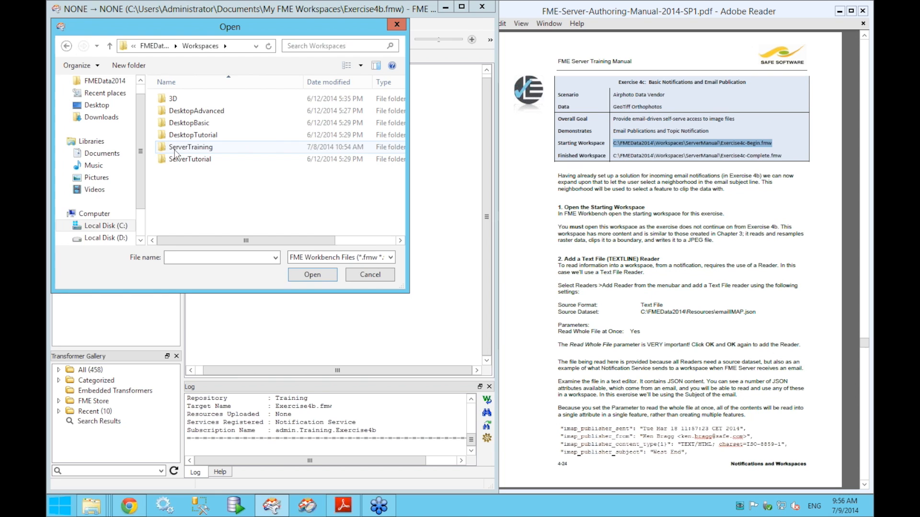
double_click(176, 151)
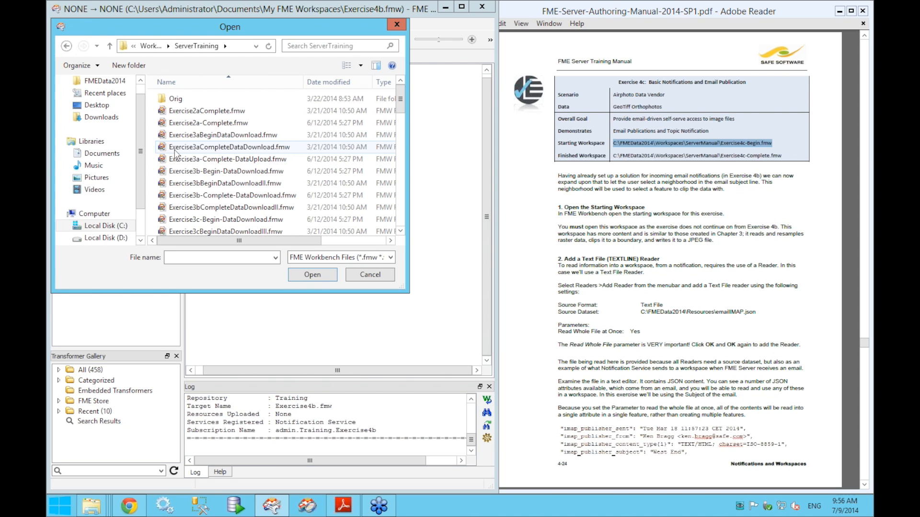
drag(399, 102, 399, 163)
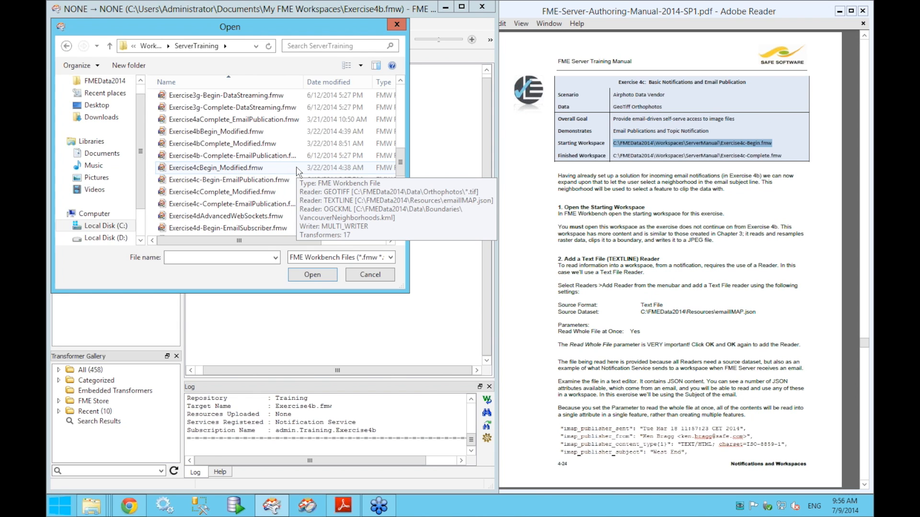
click(227, 184)
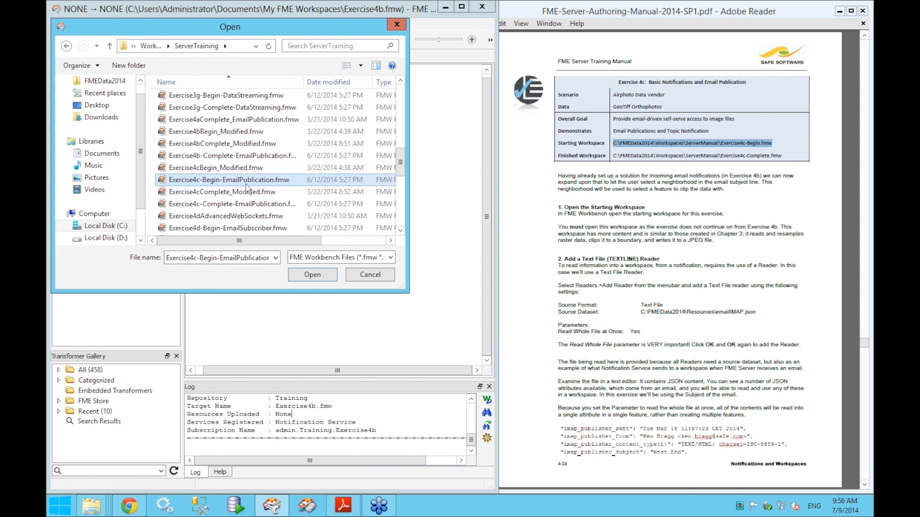
click(311, 275)
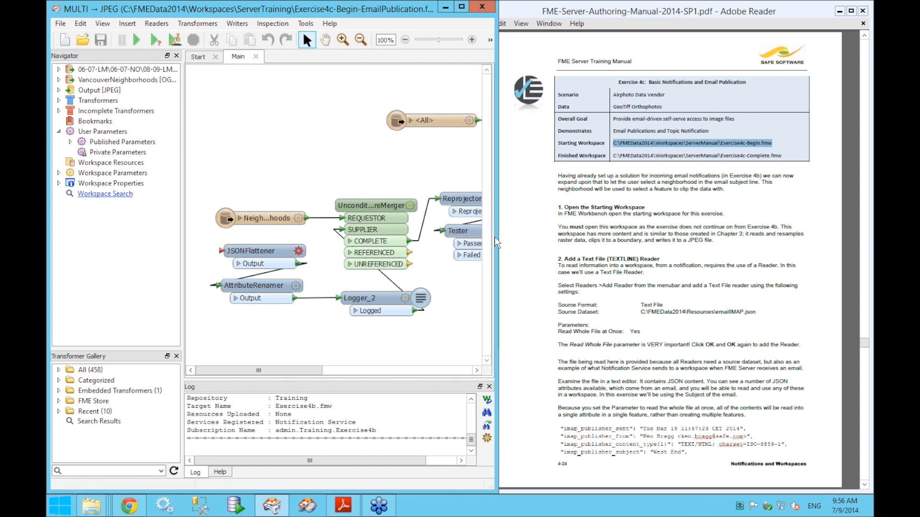
- Widen the Workbench window and move the VancouverNeighborhoods reader up and right
drag(508, 237, 523, 239)
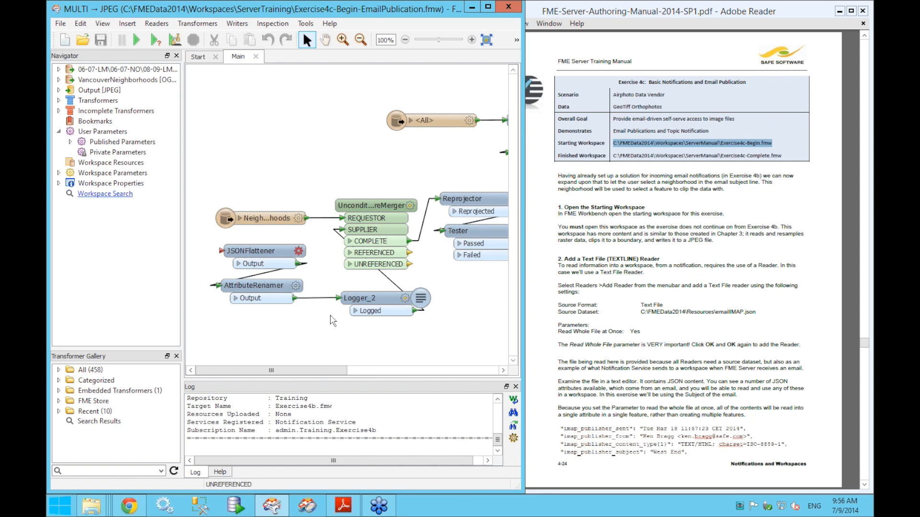
drag(355, 156, 308, 153)
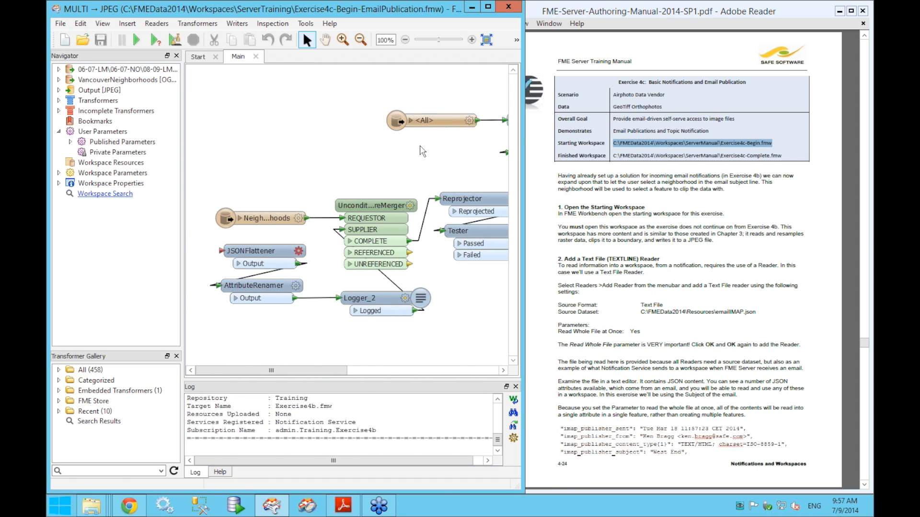
click(432, 124)
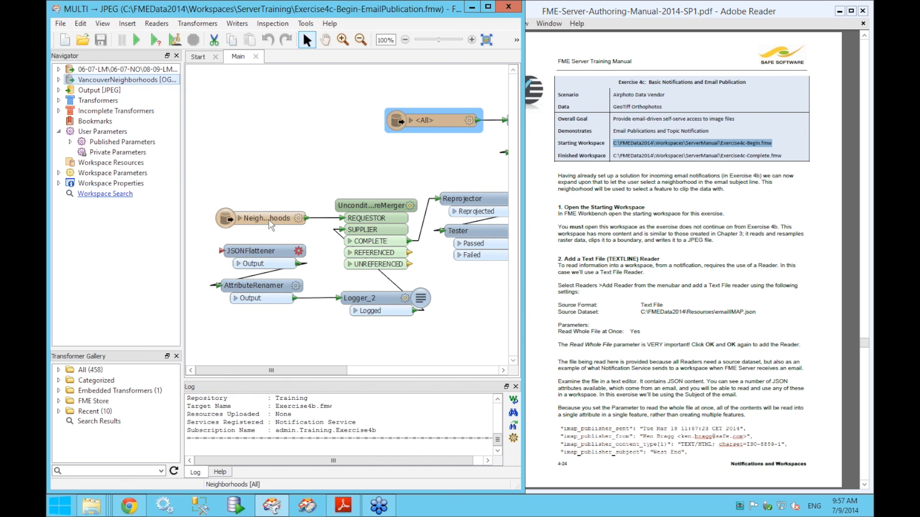
click(274, 224)
drag(275, 229, 280, 192)
- Inspect the Reprojector, Clipper and JPEG writer, then move the neighborhoods reader further up
drag(414, 249, 223, 239)
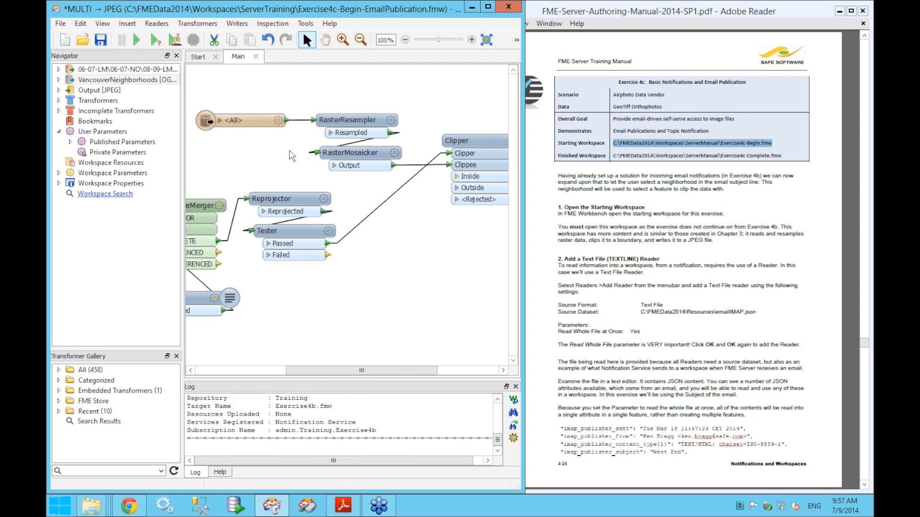
click(309, 200)
click(493, 143)
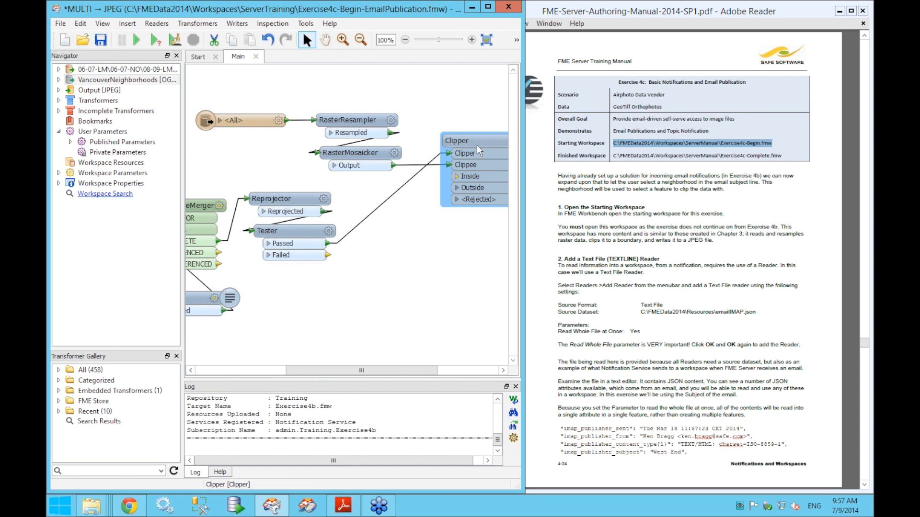
drag(467, 237, 338, 239)
click(445, 179)
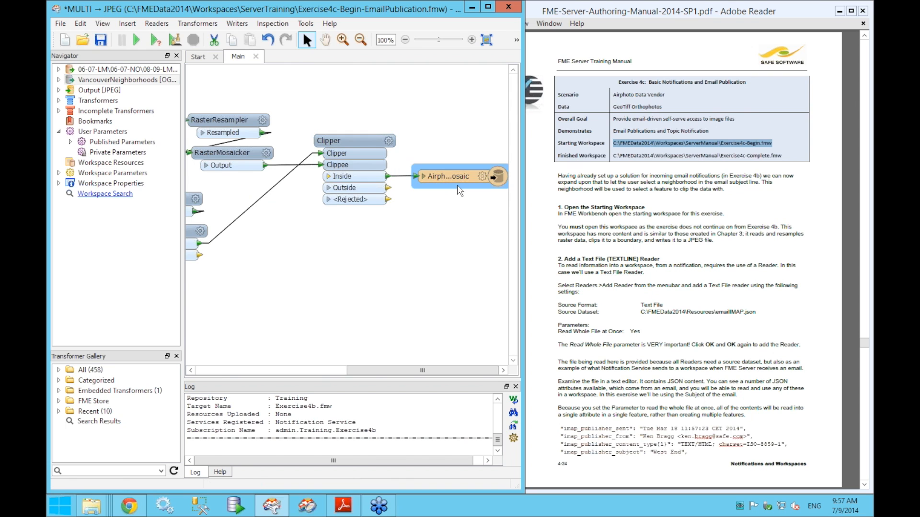
drag(298, 311, 469, 312)
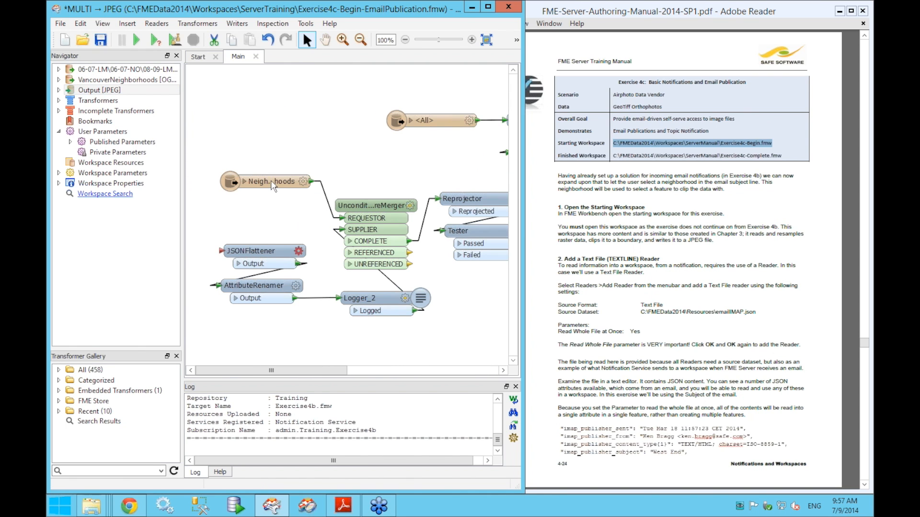
drag(265, 185, 267, 151)
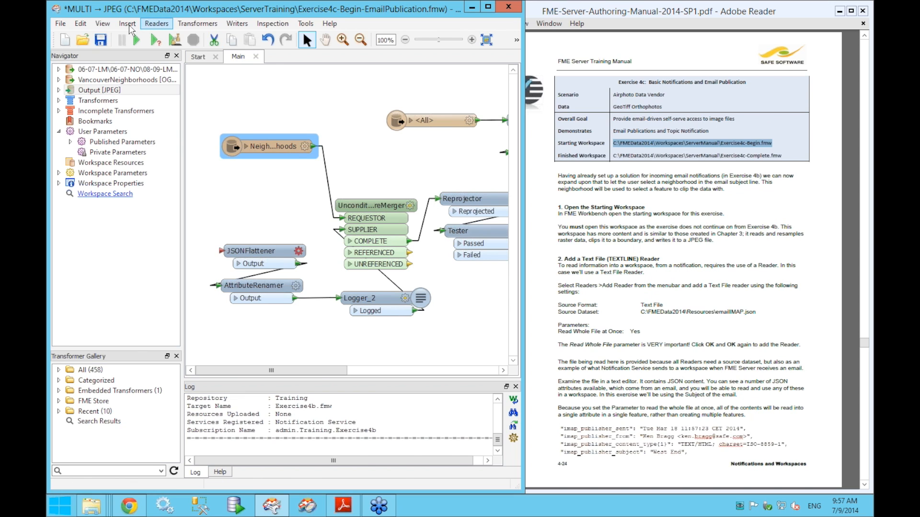
- Add a reader with format Text File, clear its dataset path, and browse for the source file
click(154, 24)
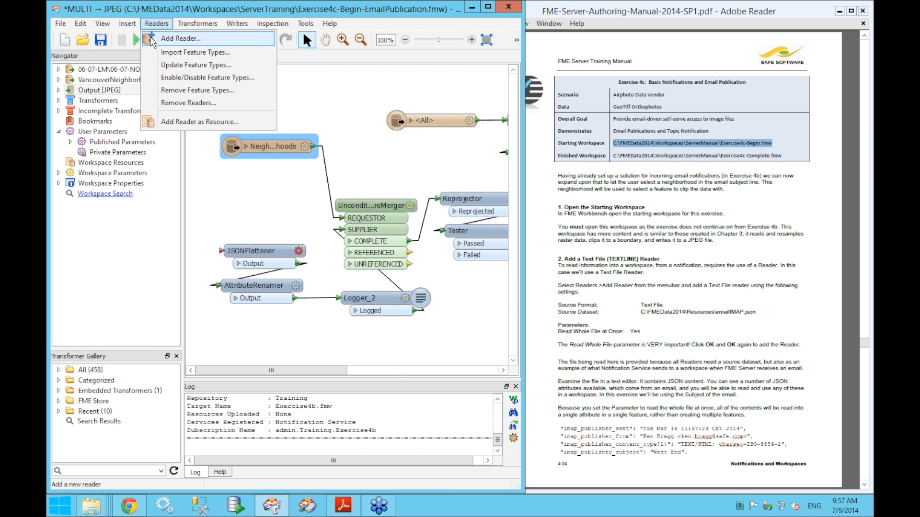
click(152, 41)
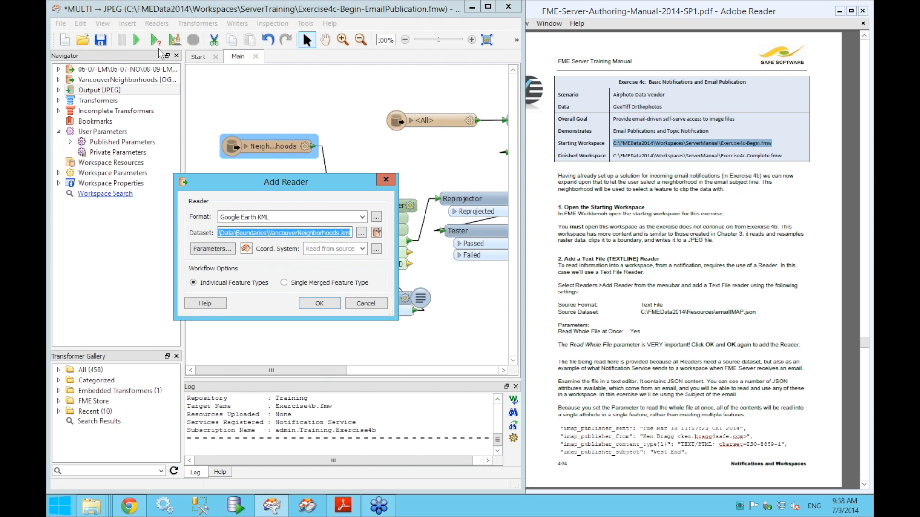
click(302, 217)
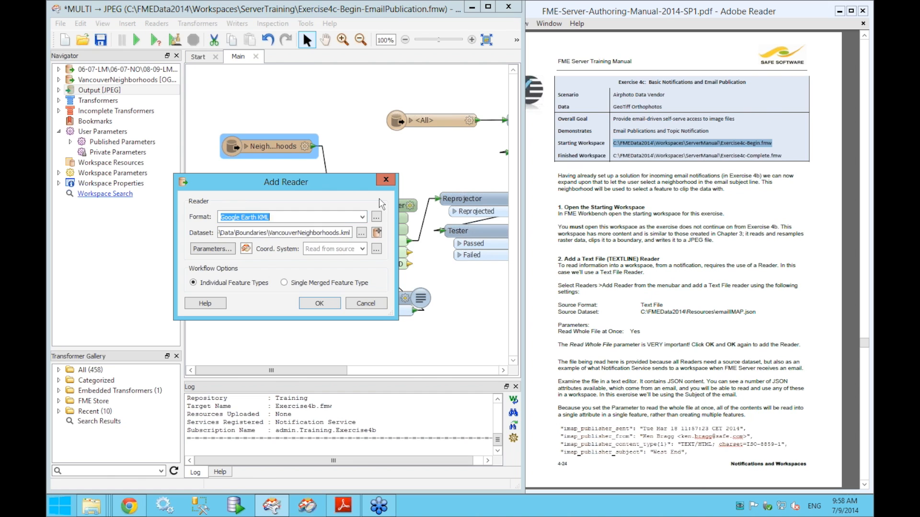
text(text fi)
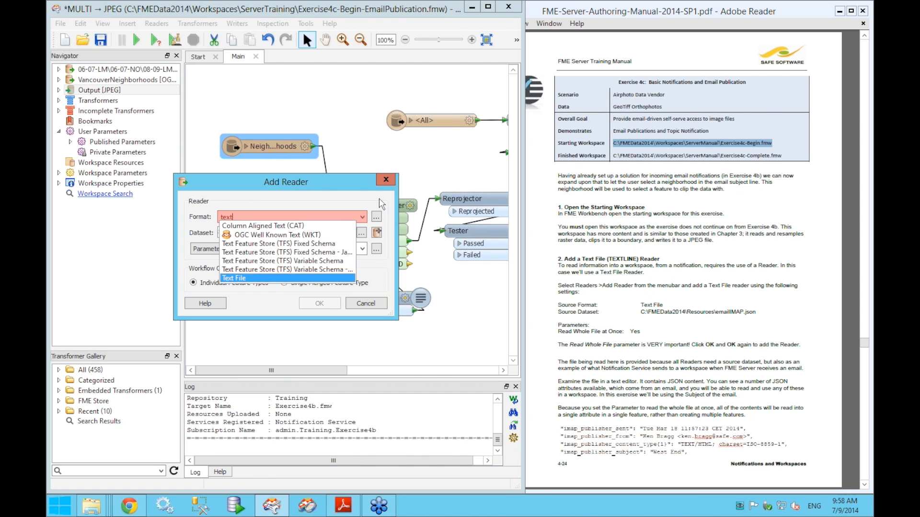
key(Tab)
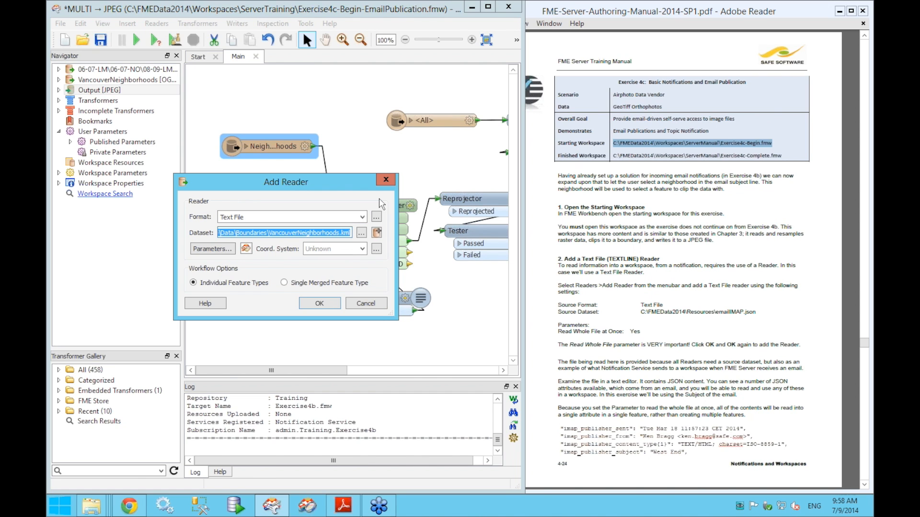
key(BackSpace)
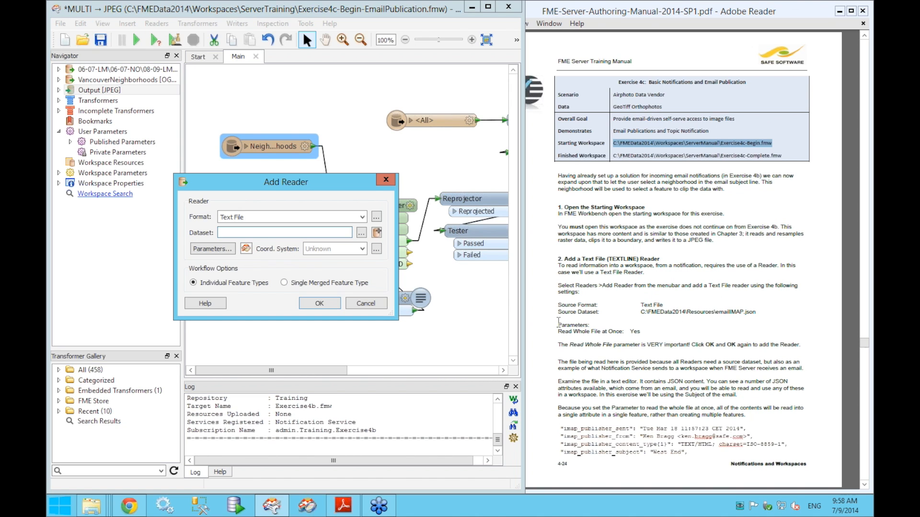
click(361, 233)
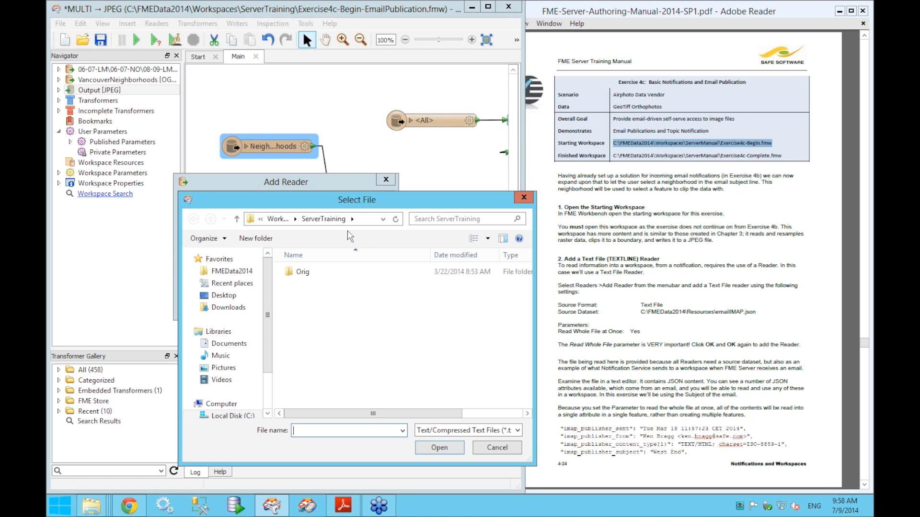
- Point the Text File reader at C:\FMEData2014\Resources\emailIMAP.json using the All Files (*.*) filter
click(227, 272)
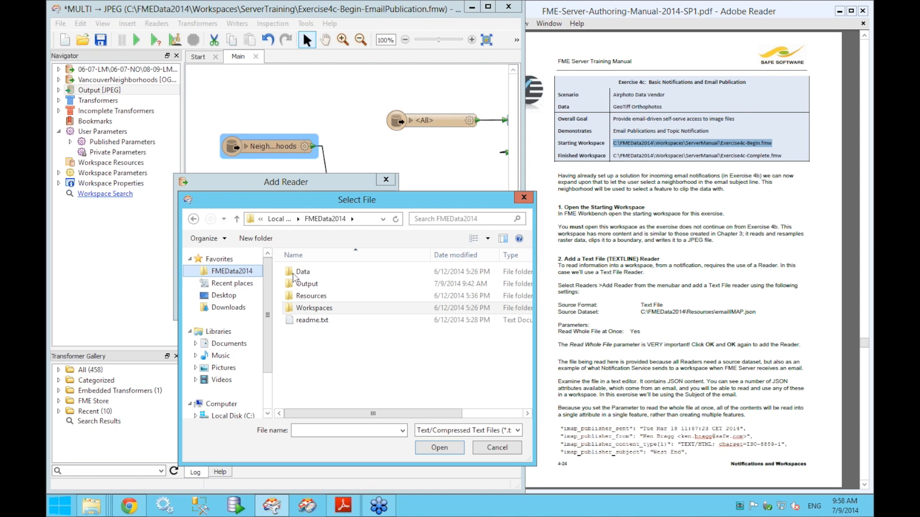
double_click(299, 297)
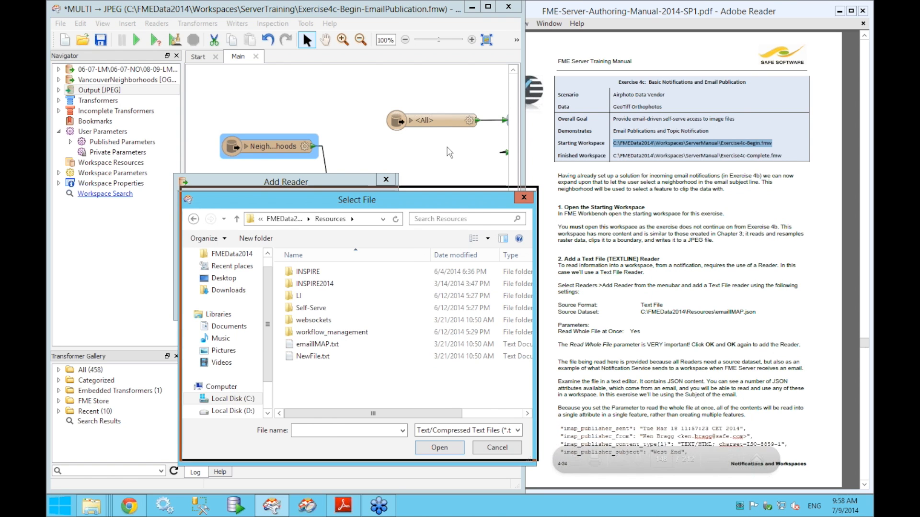
drag(467, 205, 448, 151)
drag(510, 406, 601, 426)
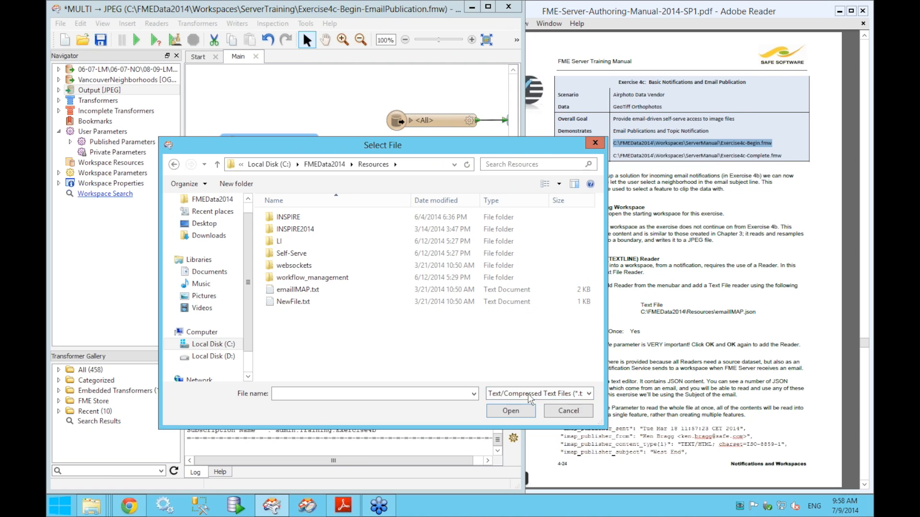
click(521, 399)
click(532, 398)
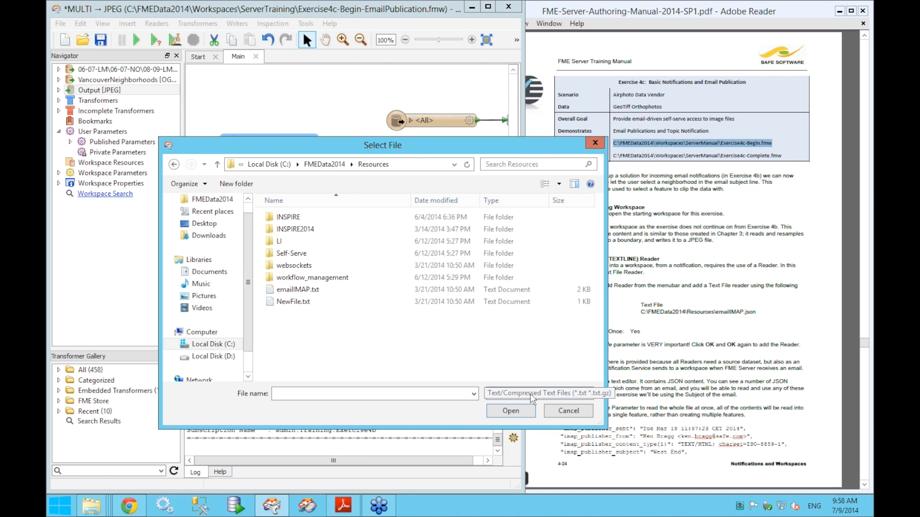
click(531, 399)
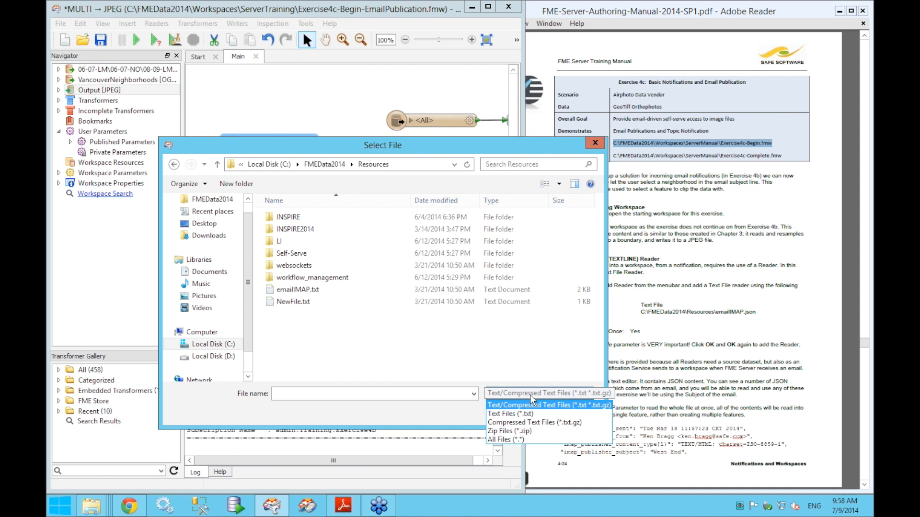
click(517, 440)
drag(599, 266, 600, 291)
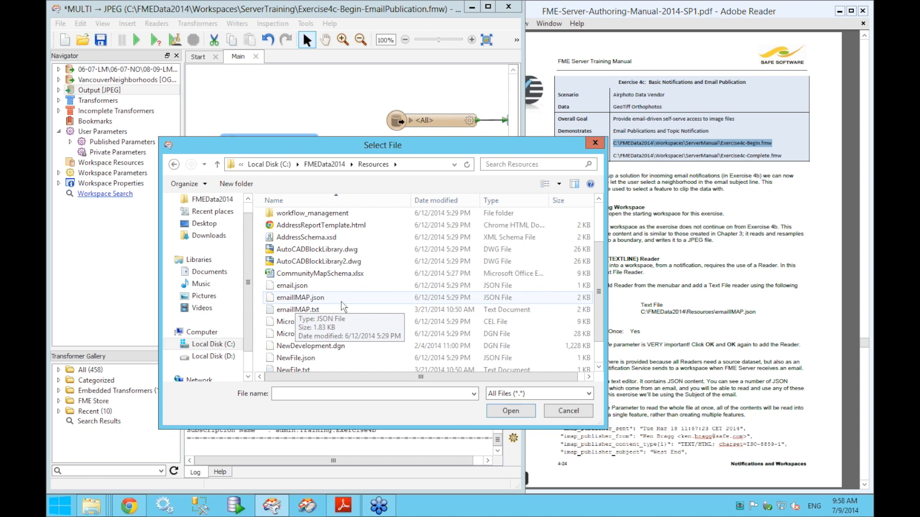
click(302, 297)
click(521, 411)
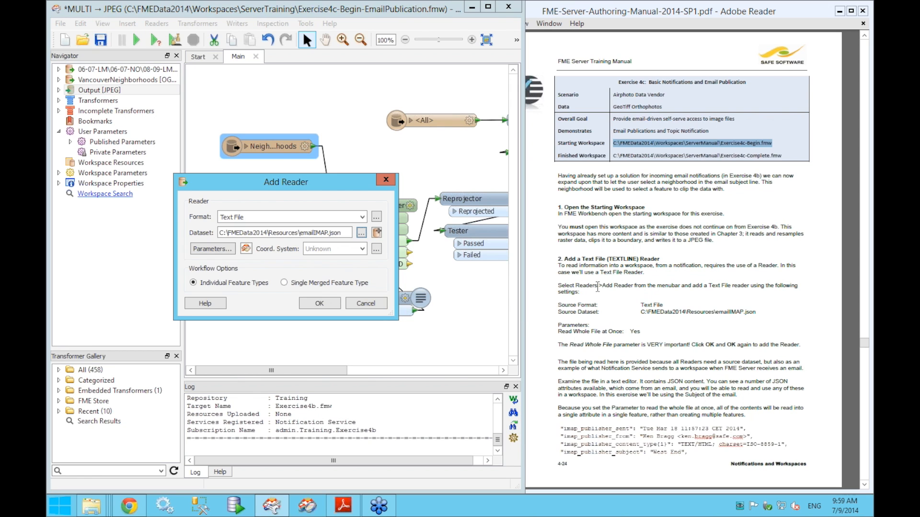
click(231, 252)
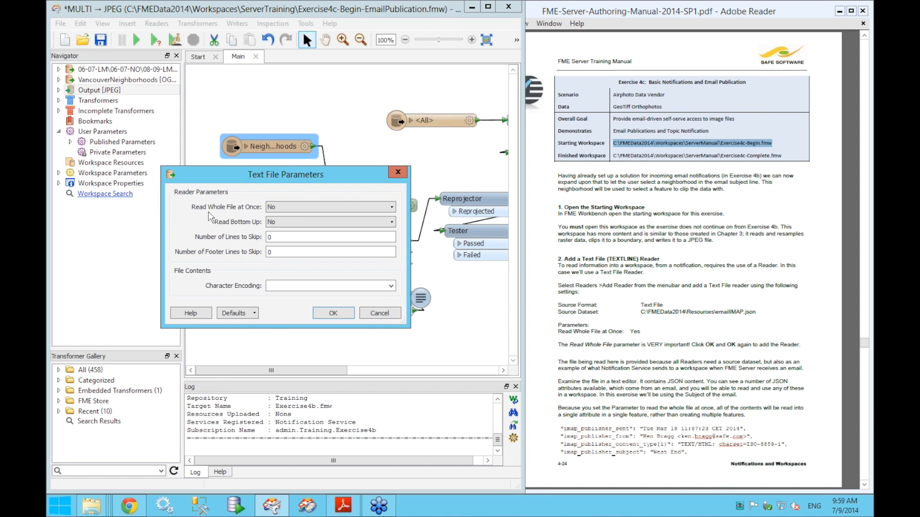
- Set Read Whole File at Once to Yes and add the emailIMAP text reader to the workspace
click(298, 209)
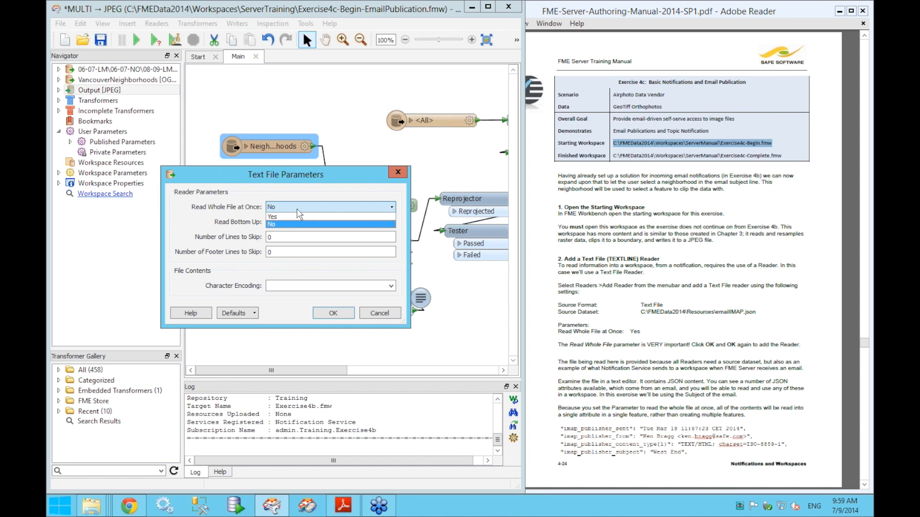
click(293, 217)
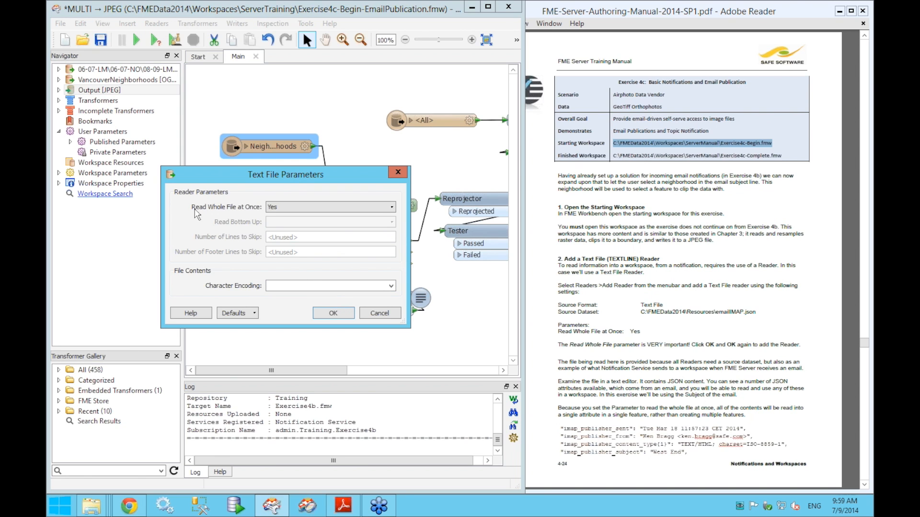
click(333, 311)
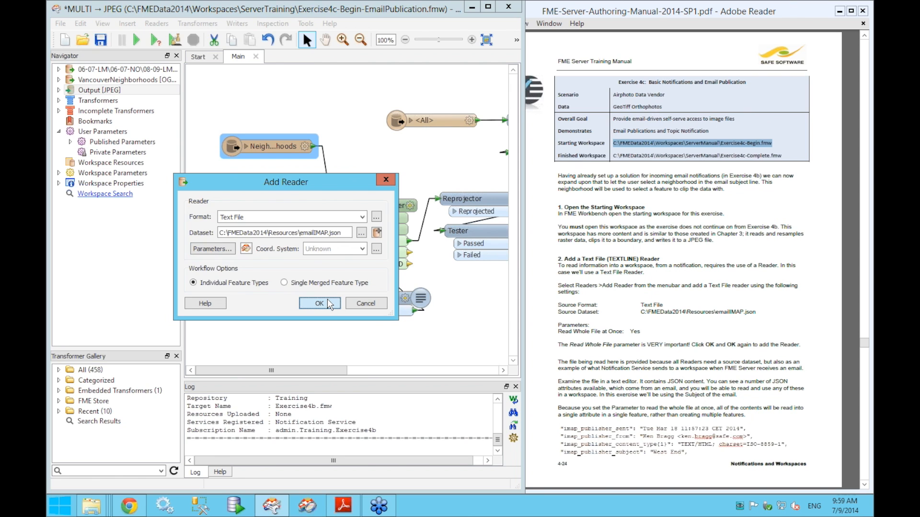
click(327, 299)
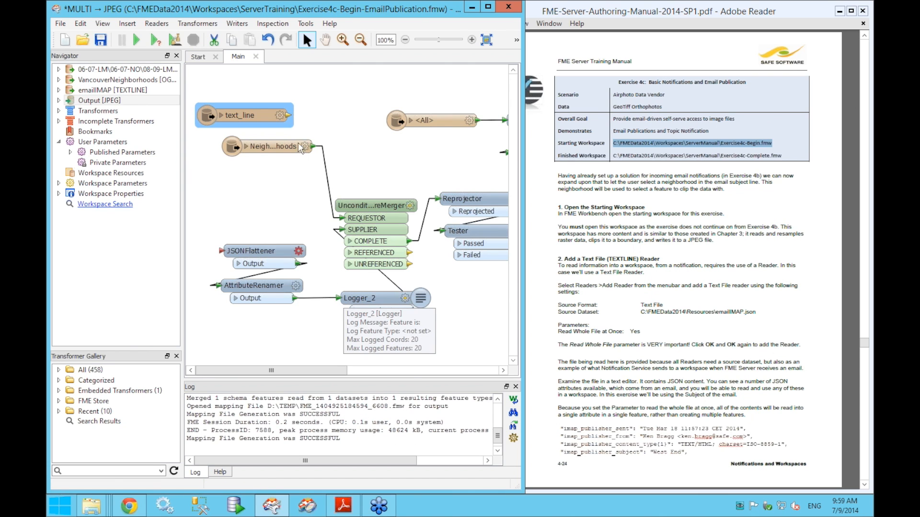
- Drag the text_line feature type down beside the JSONFlattener and nudge the JSONFlattener into line
mouse_move(251, 108)
mouse_down()
mouse_move(254, 199)
mouse_move(226, 252)
mouse_up()
click(286, 223)
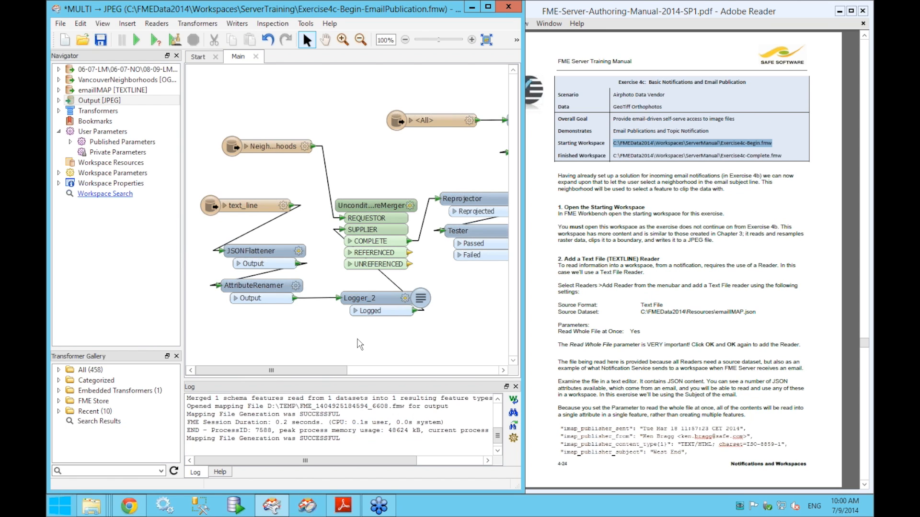
click(253, 207)
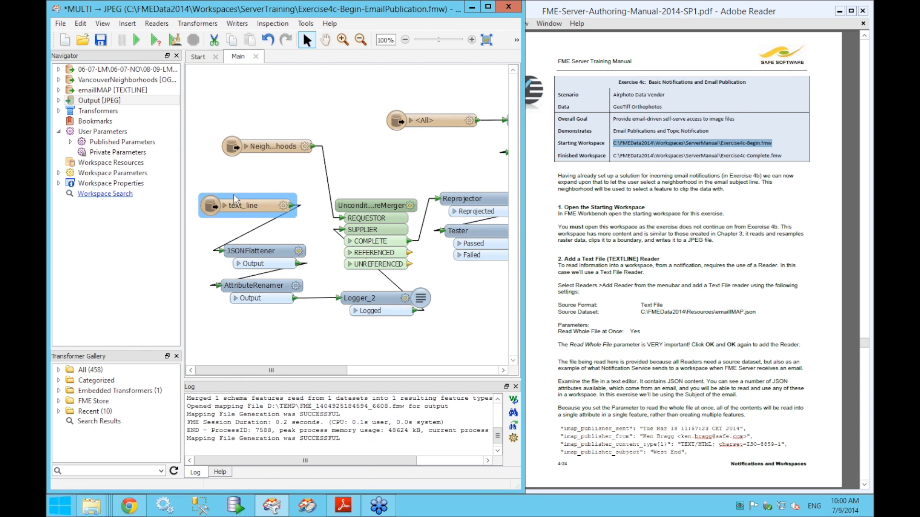
drag(255, 250, 255, 245)
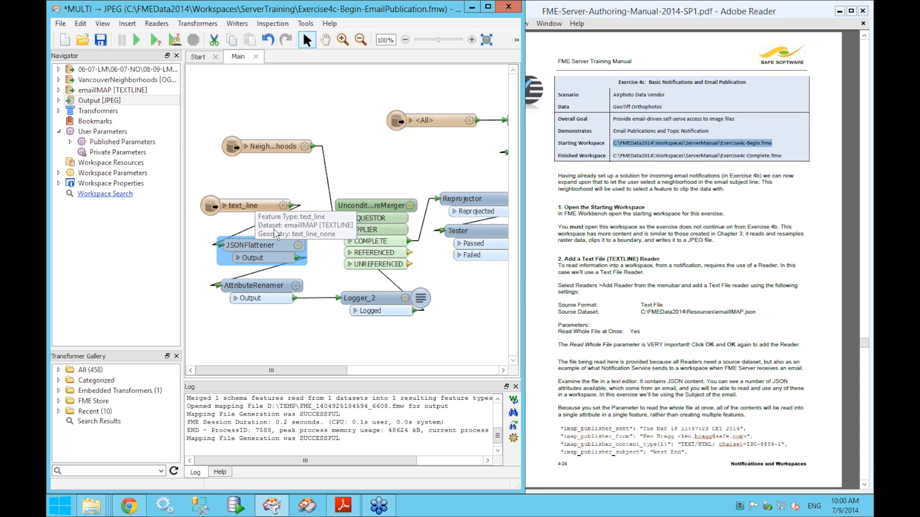
double_click(290, 244)
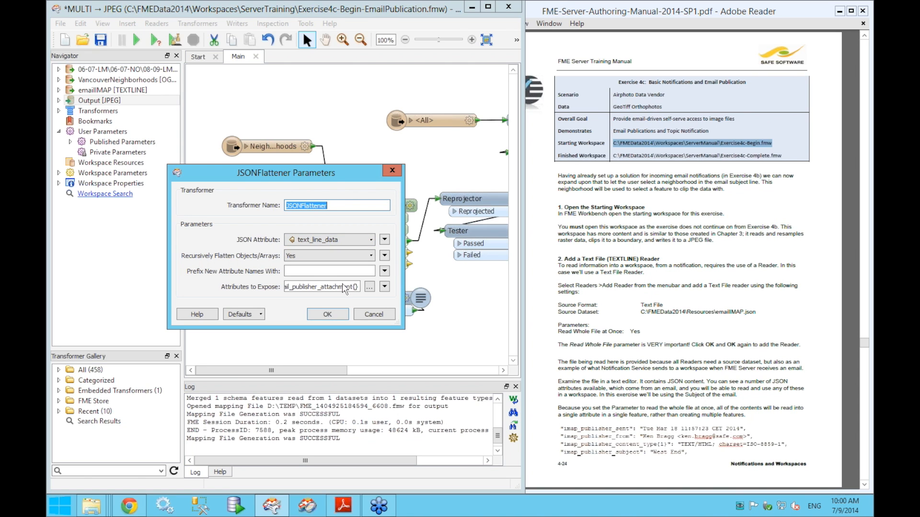
click(137, 510)
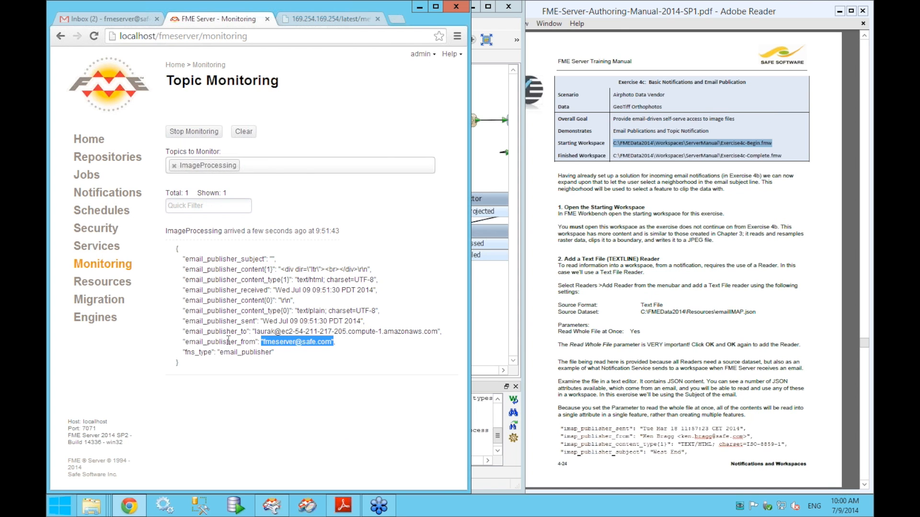
click(419, 10)
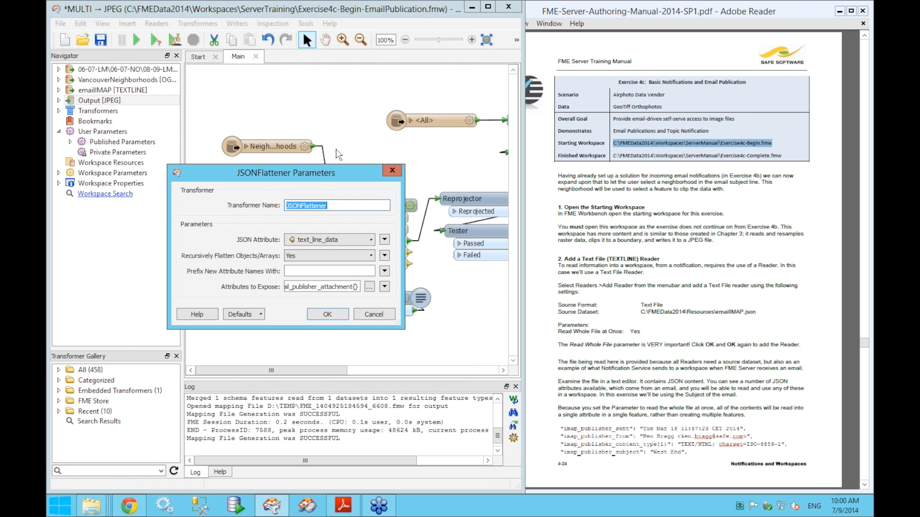
click(370, 286)
drag(354, 184, 359, 143)
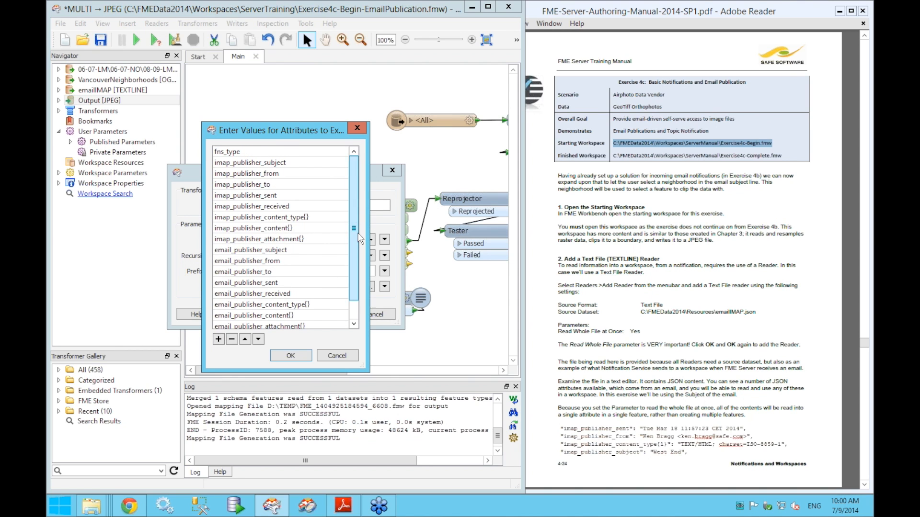
drag(356, 232, 356, 248)
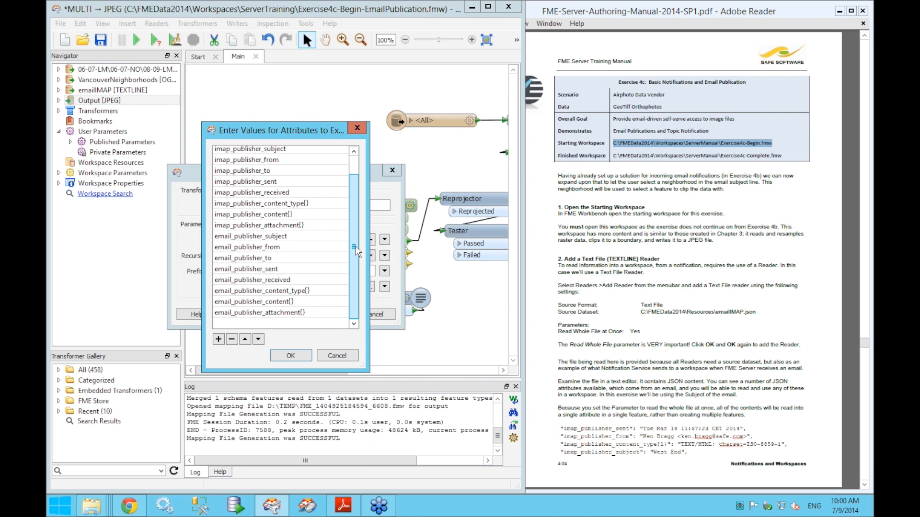
click(351, 357)
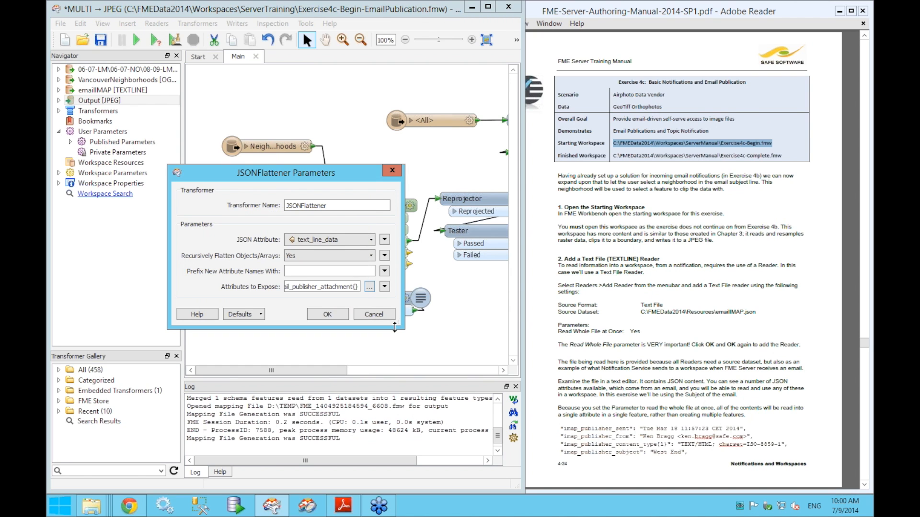
click(331, 315)
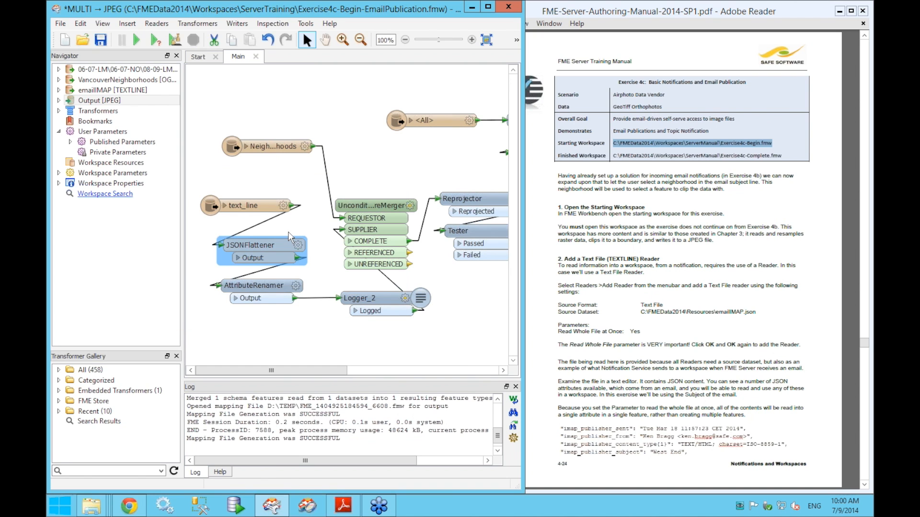
click(291, 286)
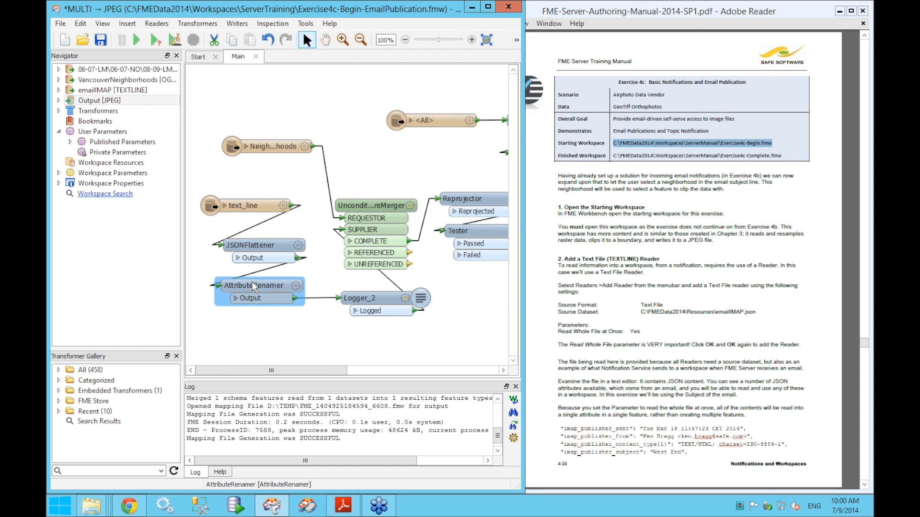
click(299, 284)
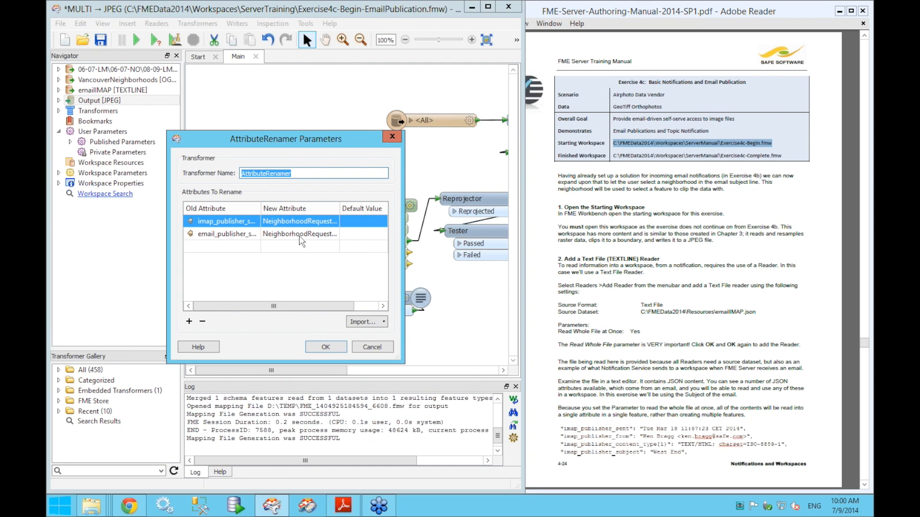
drag(408, 228, 582, 228)
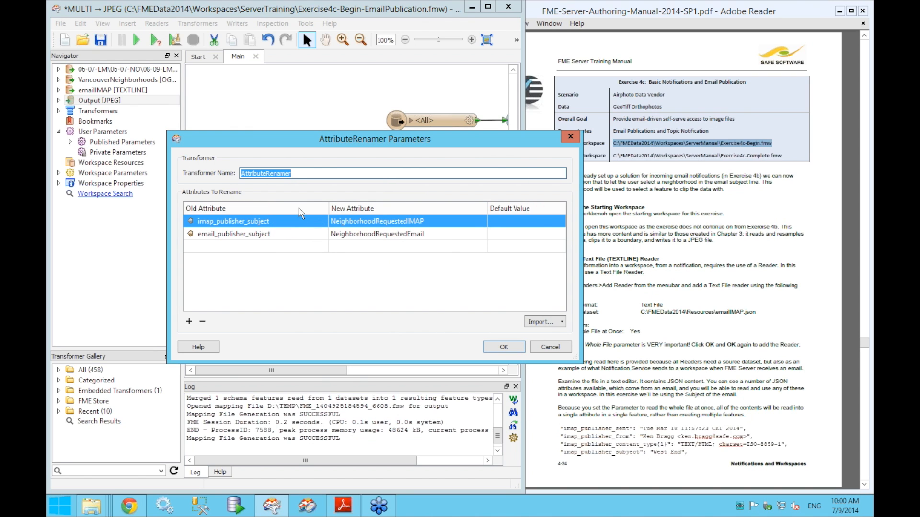
click(297, 234)
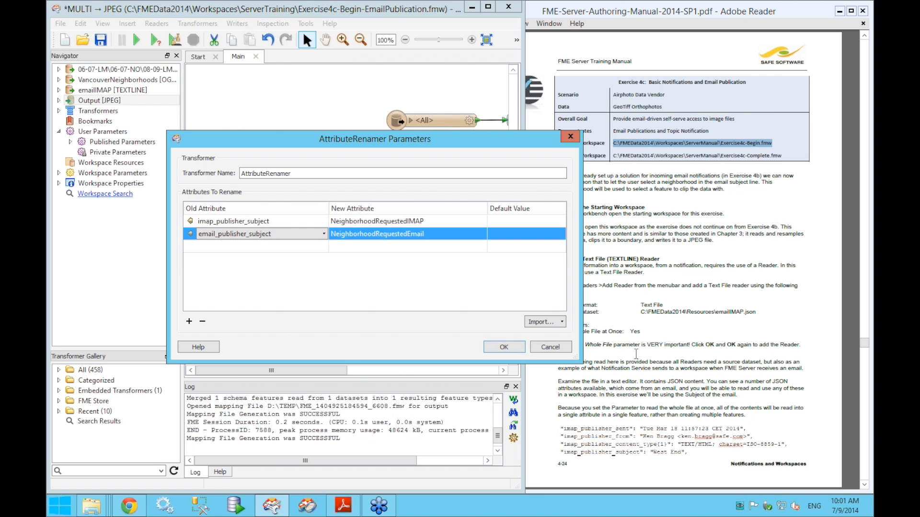
click(563, 347)
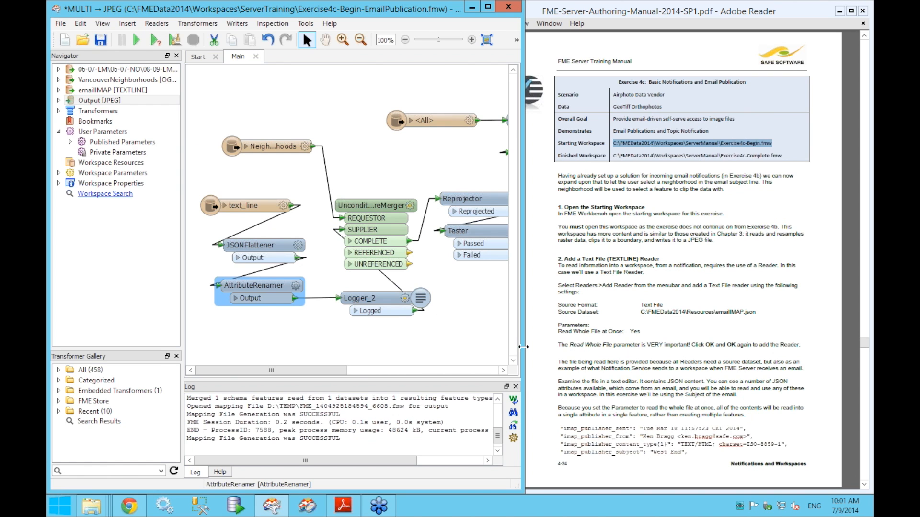
click(380, 220)
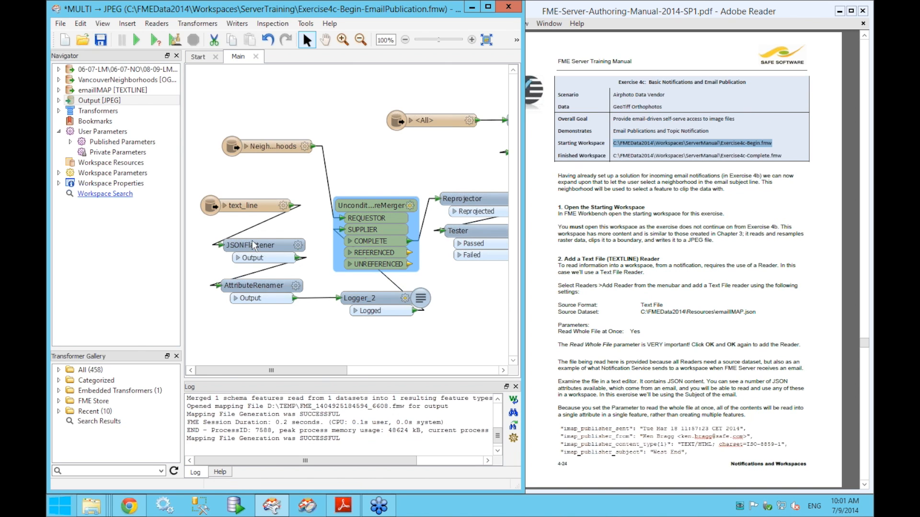
mouse_move(269, 289)
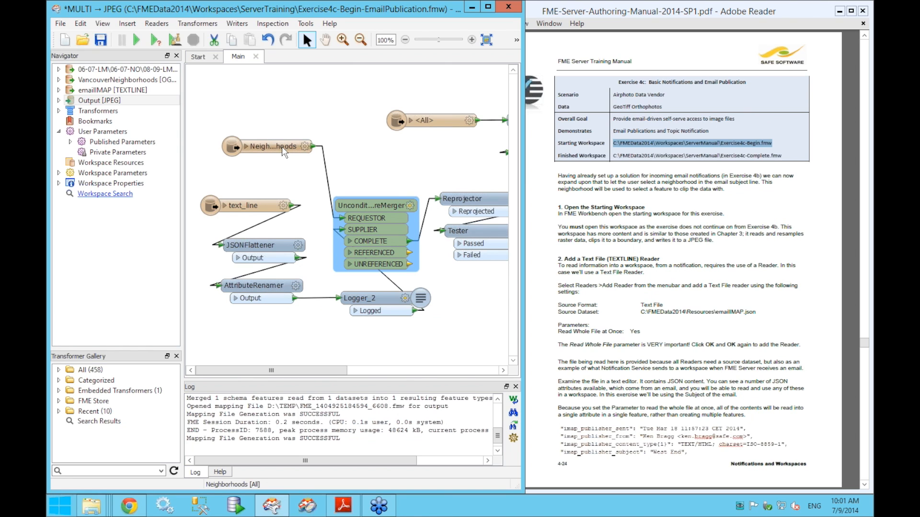
mouse_move(282, 146)
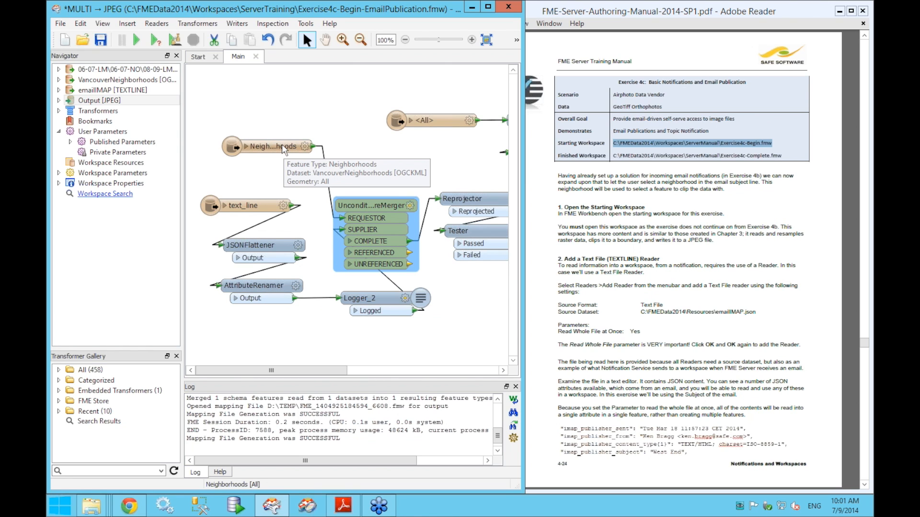
click(281, 145)
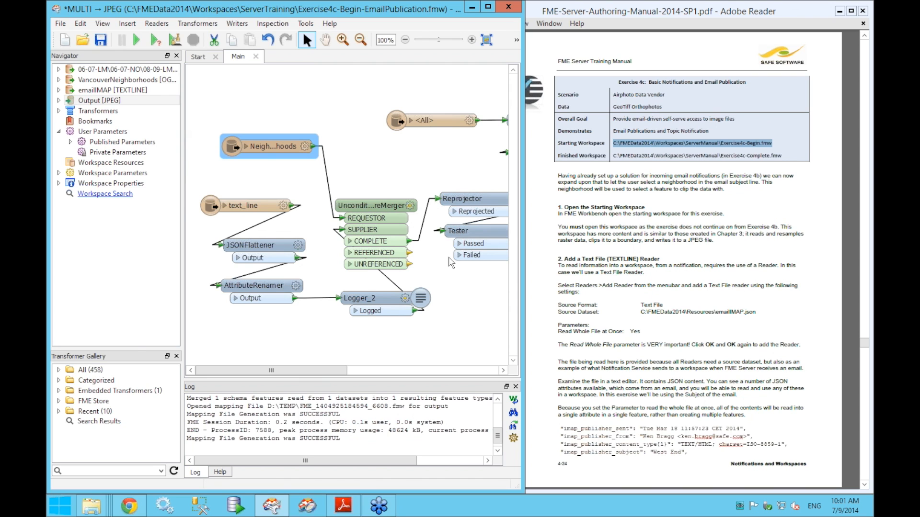
drag(476, 249, 383, 249)
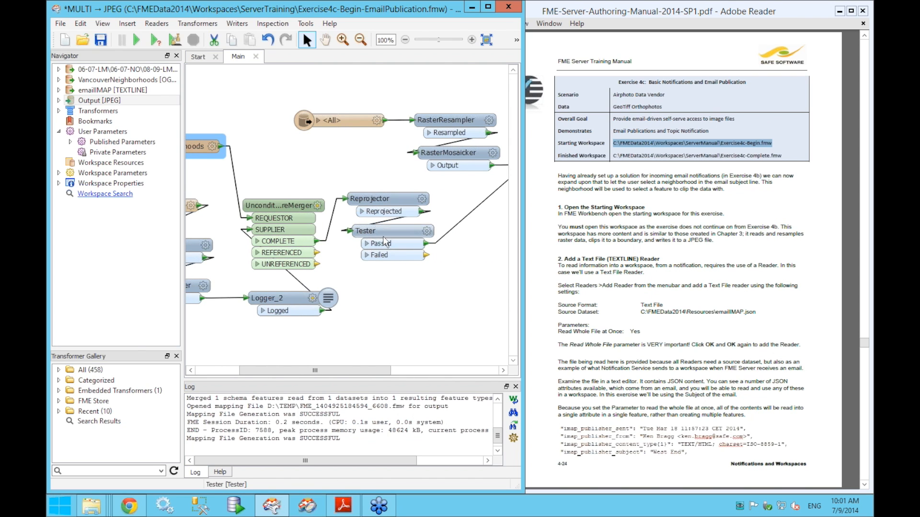
double_click(395, 244)
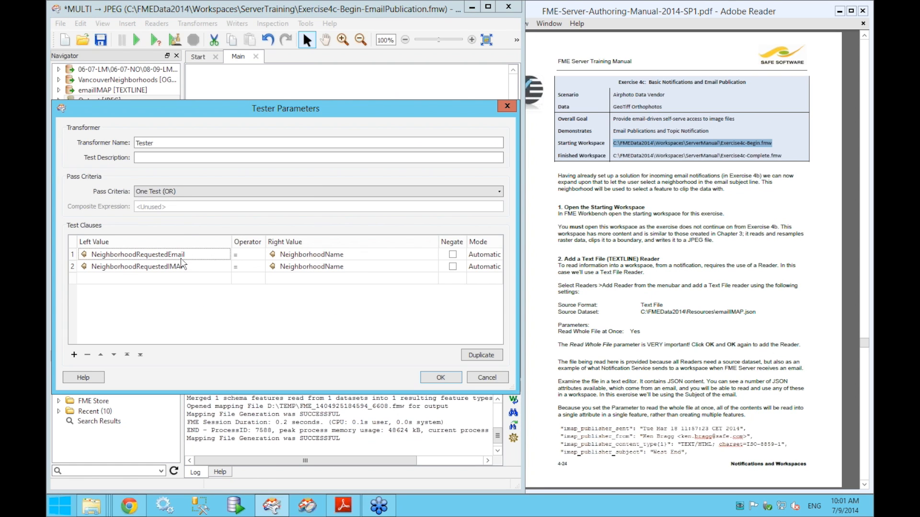
click(506, 106)
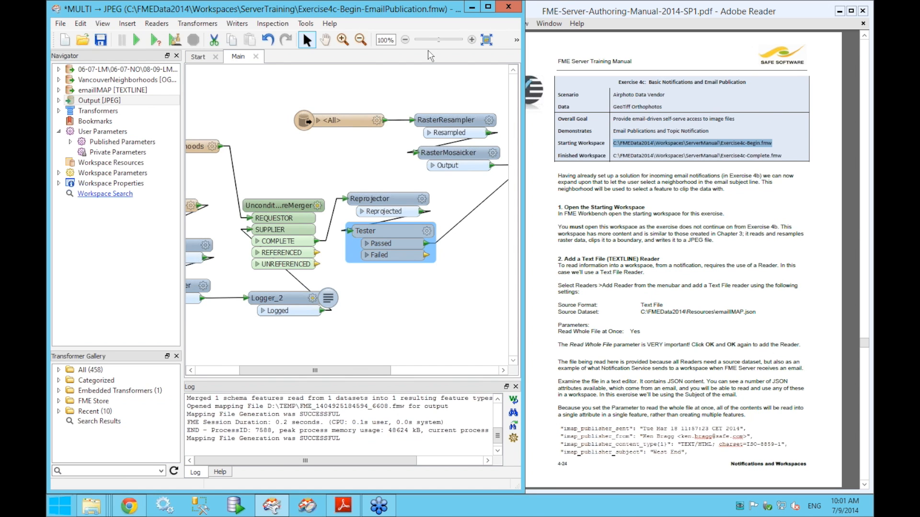
key(space)
drag(454, 247, 405, 246)
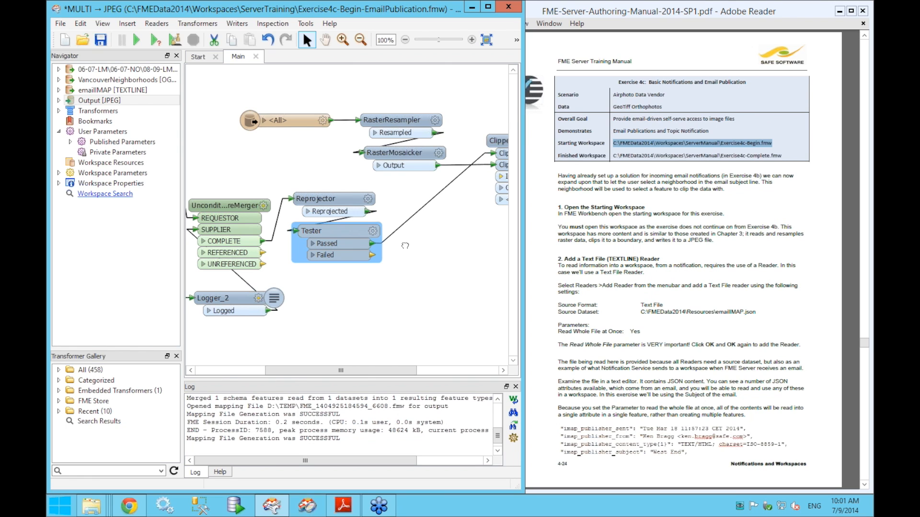
drag(404, 246, 241, 246)
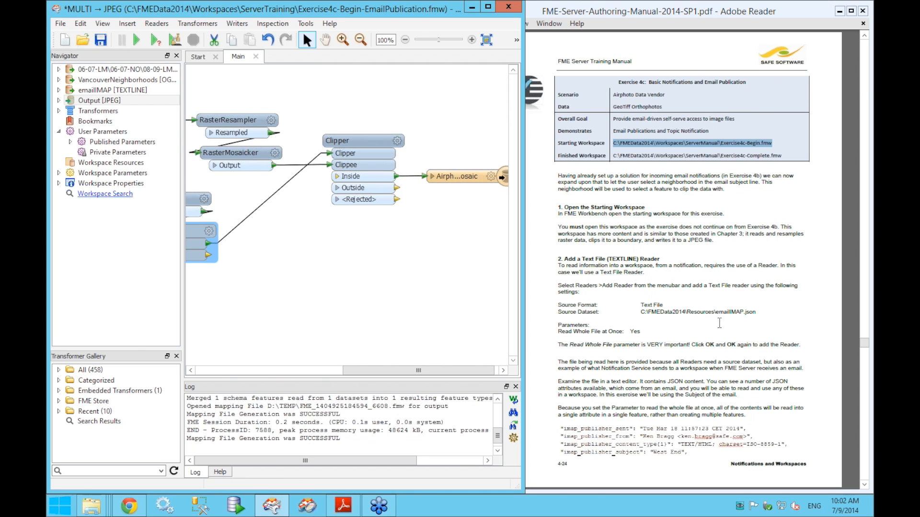
- Scroll the training manual to page 4-26, step 5 'Publish to FME Server (Step 1)'
click(843, 312)
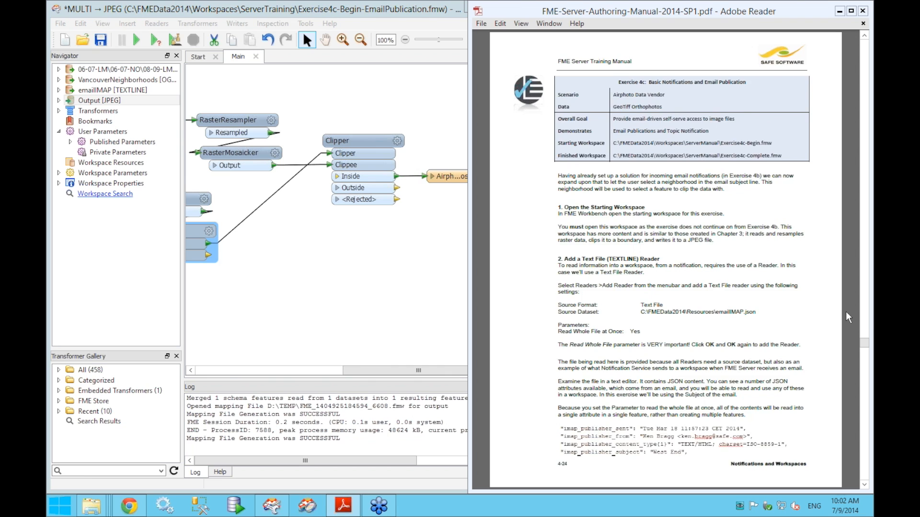
scroll(846, 311, down, 1)
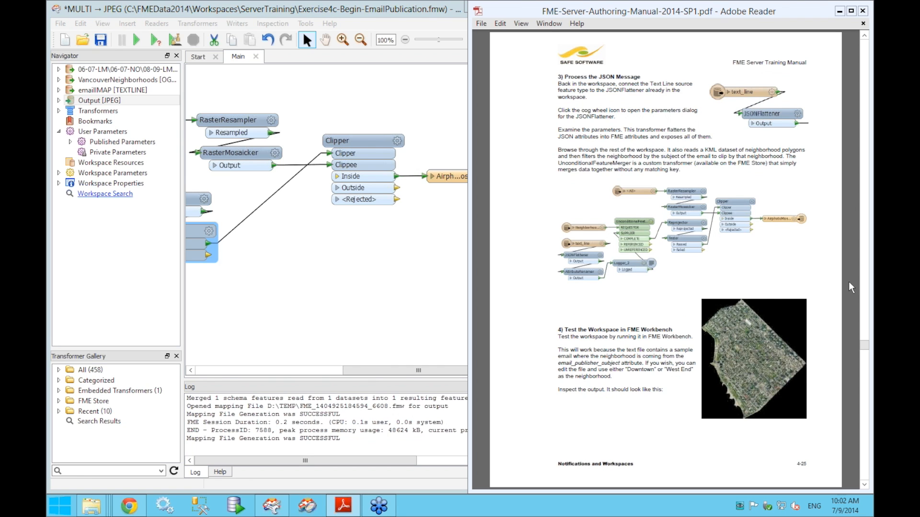
scroll(851, 287, down, 1)
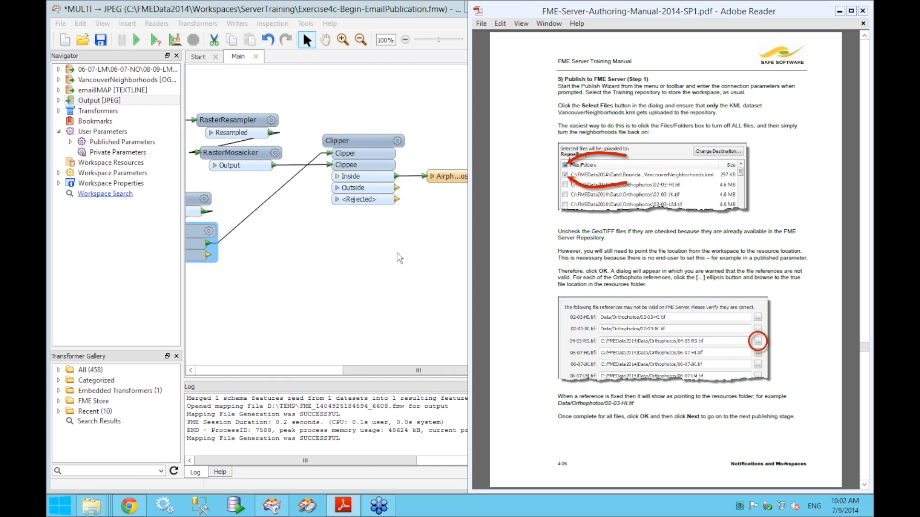
- Return to the workspace and choose Save As from the File menu
drag(308, 246, 557, 252)
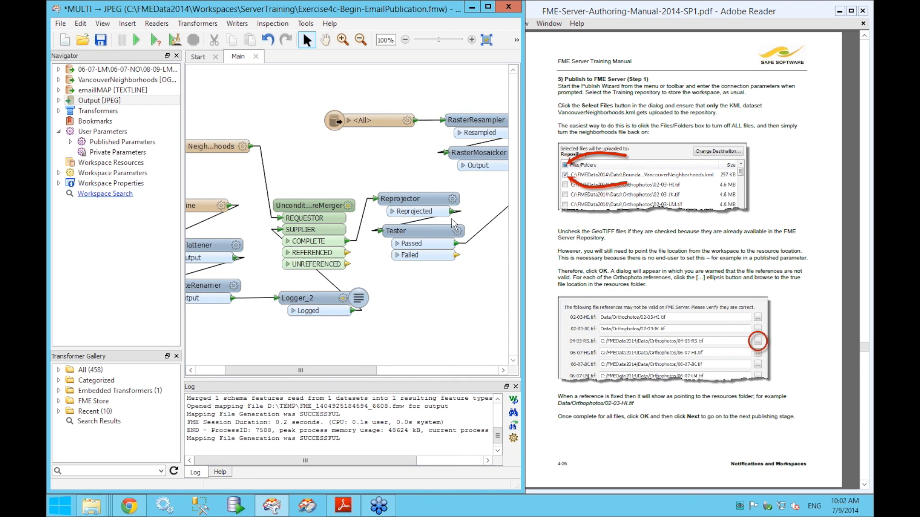
click(60, 23)
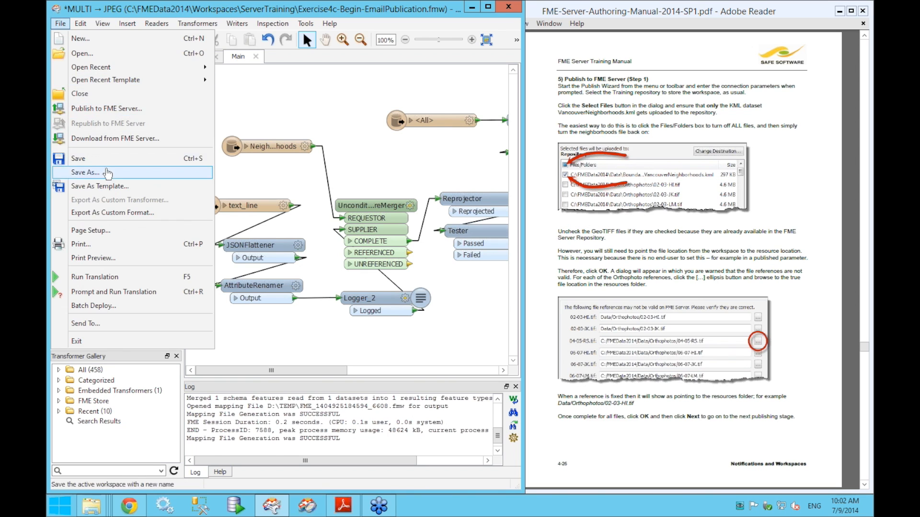
click(192, 171)
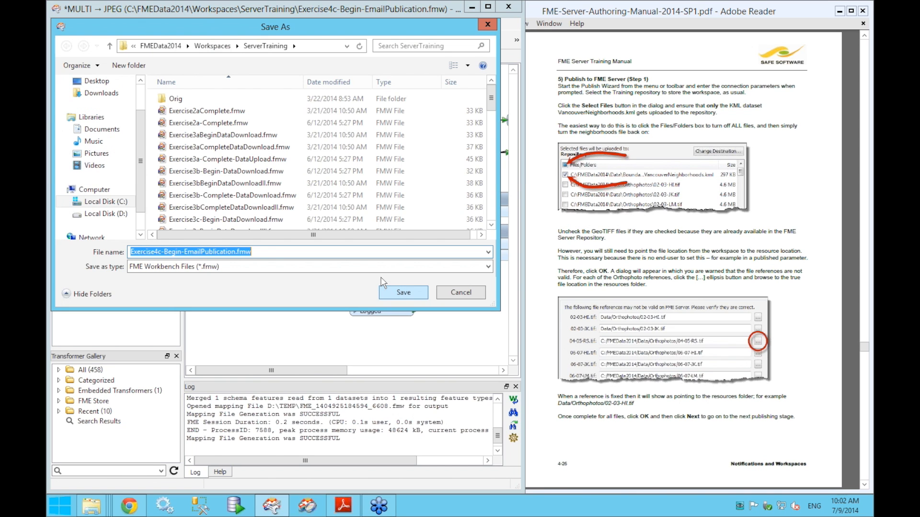
- Save the workspace as Exercise4c-Begin-EmailPublication.fmw in C:\FMEData2014\Output
scroll(117, 103, up, 2)
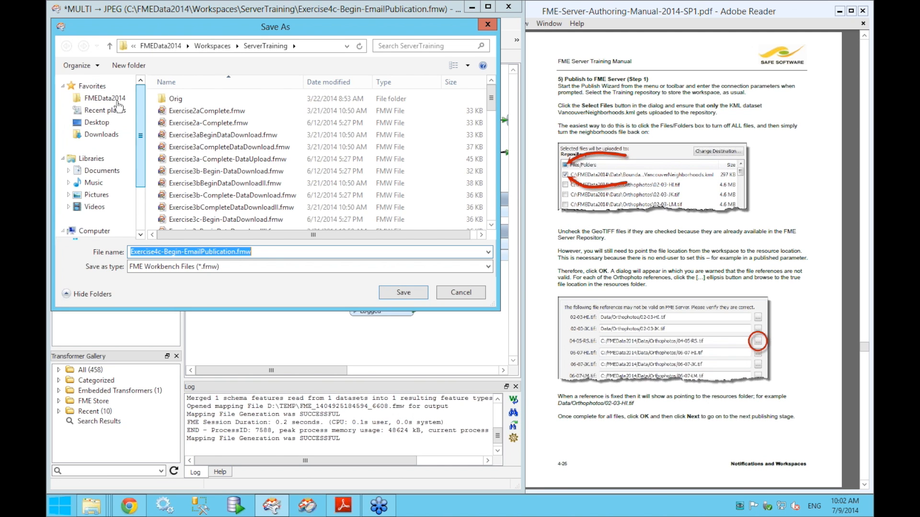
click(114, 98)
double_click(180, 111)
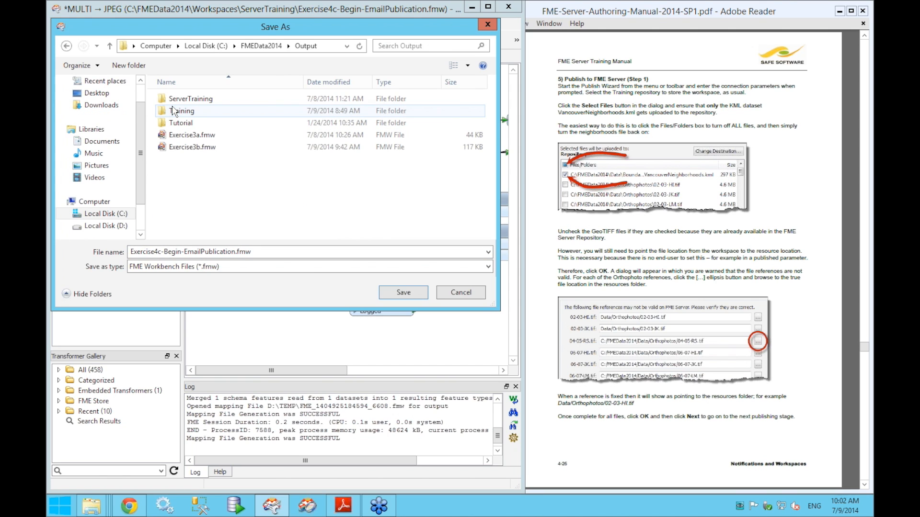
click(400, 291)
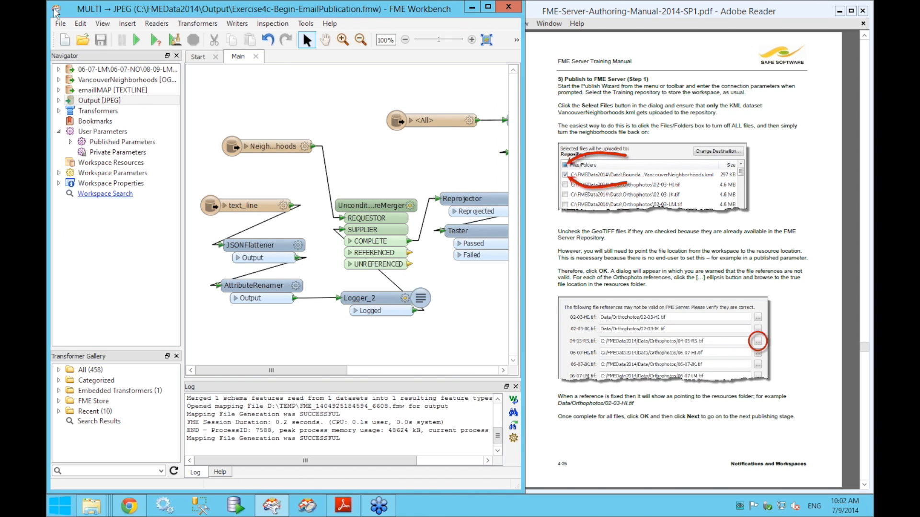
click(60, 24)
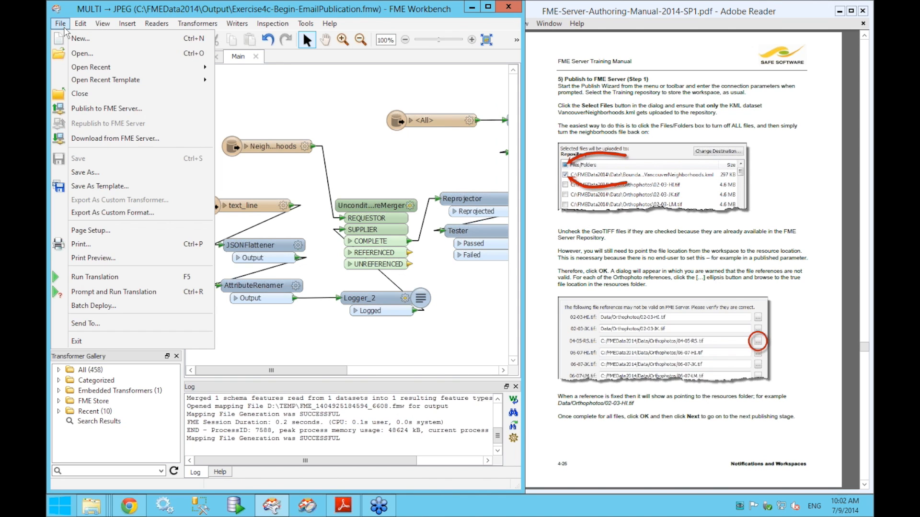
- Connect to localhost:7071 for publishing and rename the workspace to Exercise4c.fmw in Training
click(89, 114)
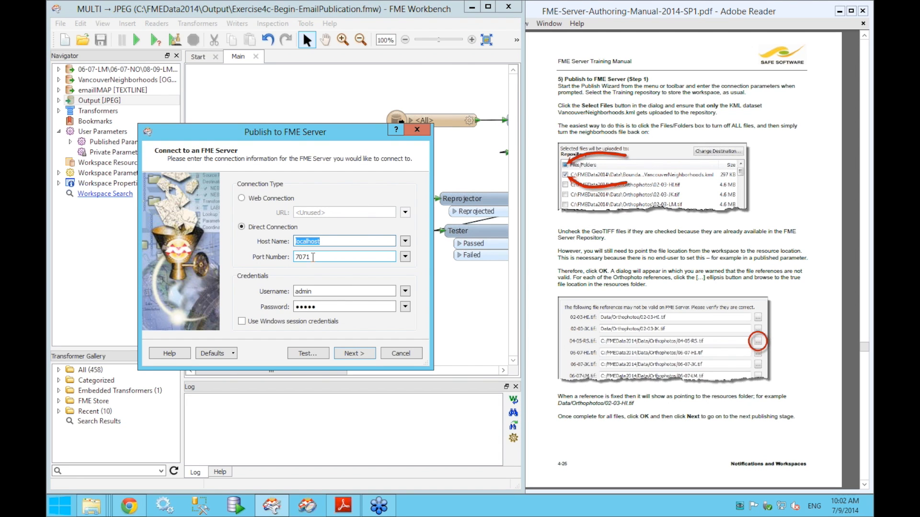
click(360, 355)
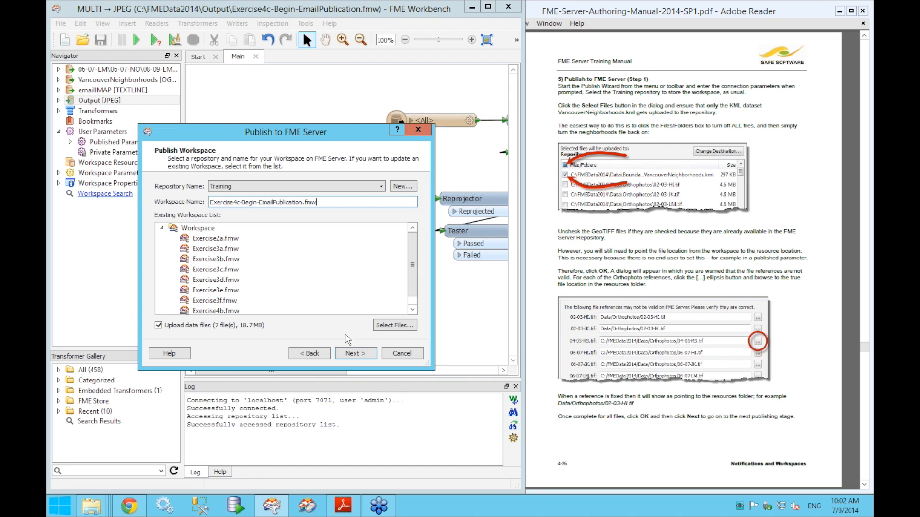
double_click(246, 202)
drag(268, 200, 302, 202)
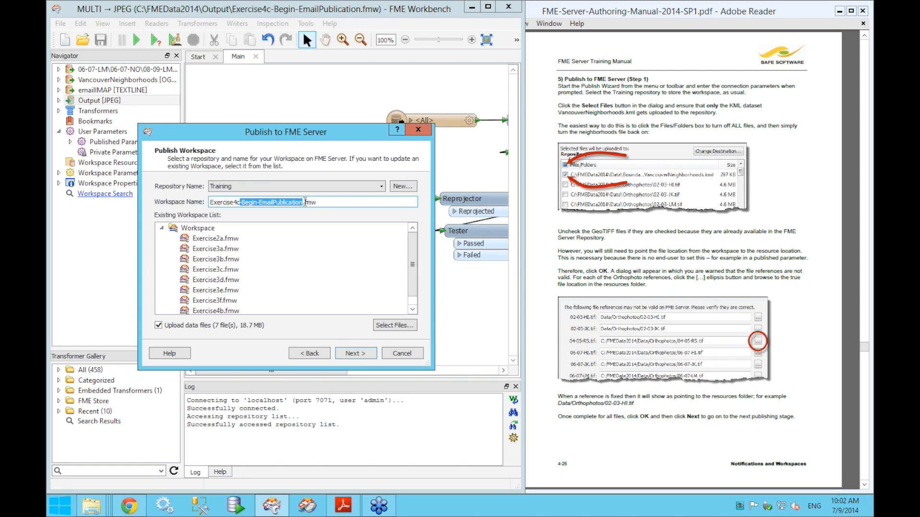
key(Delete)
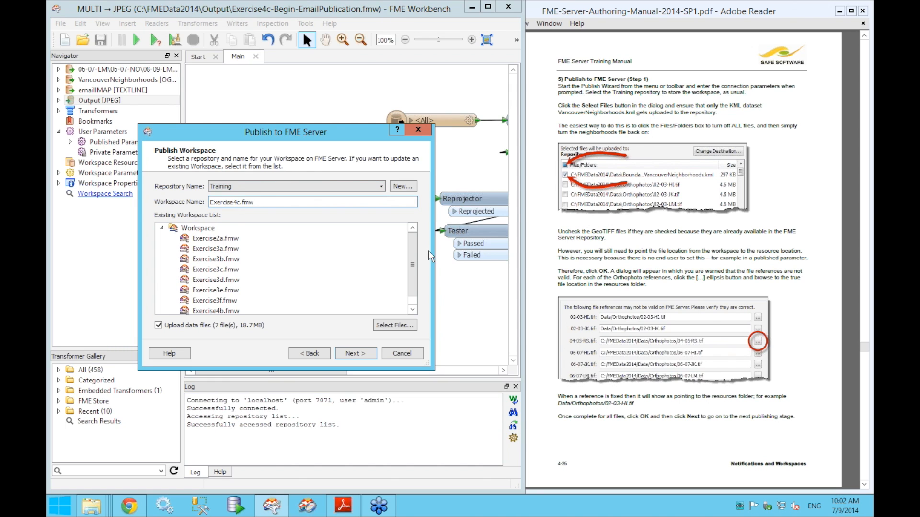
scroll(335, 268, down, 1)
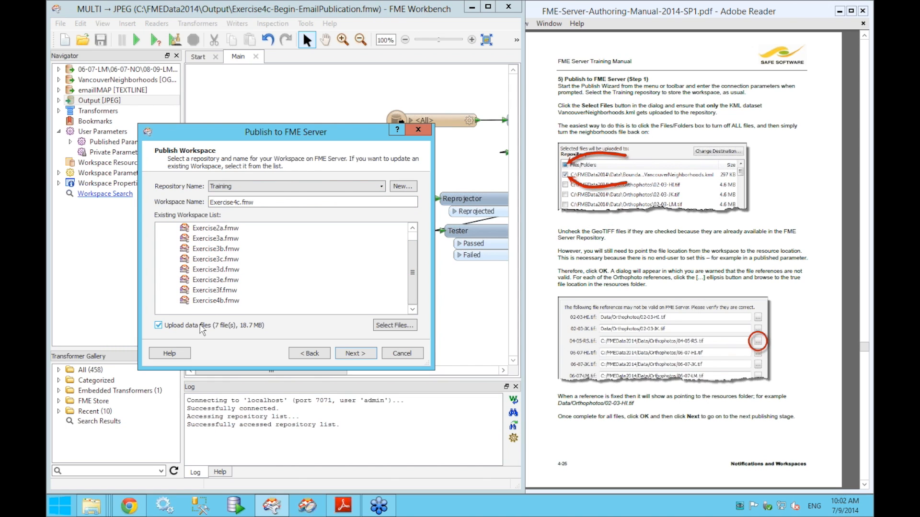
- Uncheck the four orthophotos and emailIMAP.json so only VancouverNeighborhoods.kml uploads, accepting file references
click(404, 326)
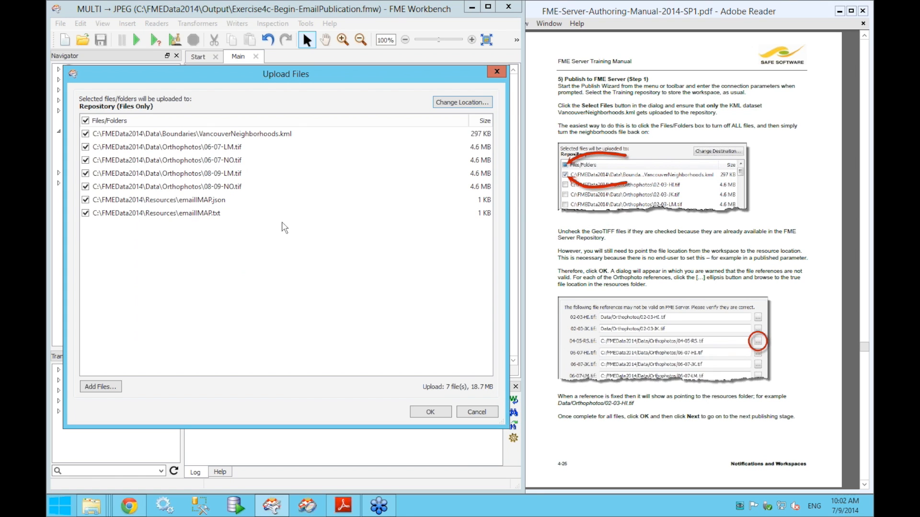
click(86, 147)
click(85, 160)
click(86, 173)
click(85, 186)
click(86, 200)
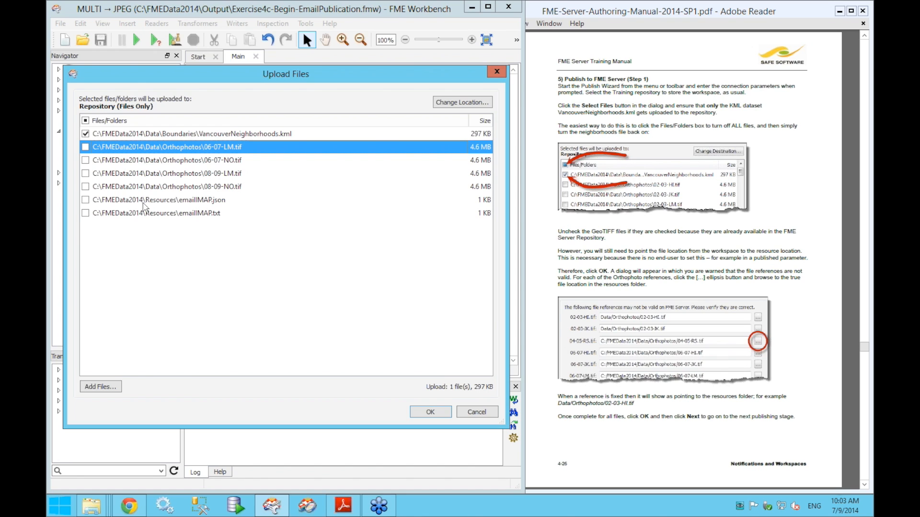
drag(255, 79, 295, 136)
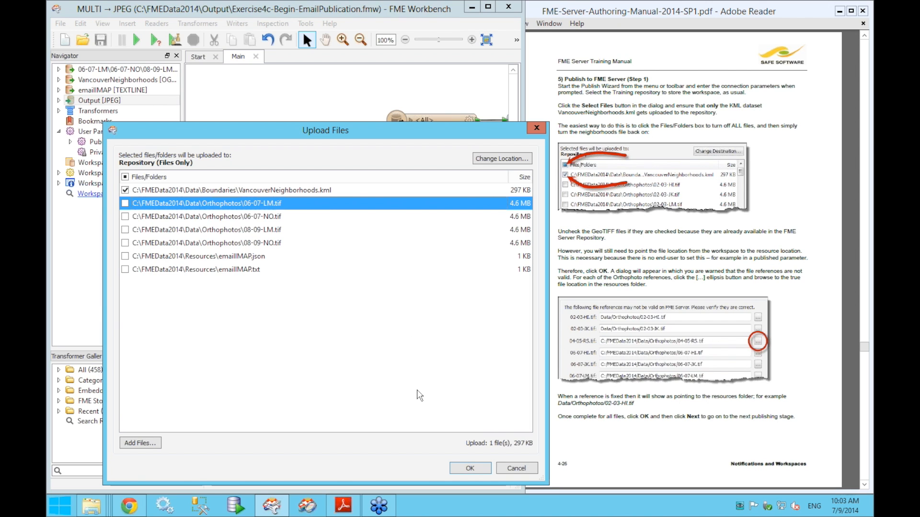
click(470, 468)
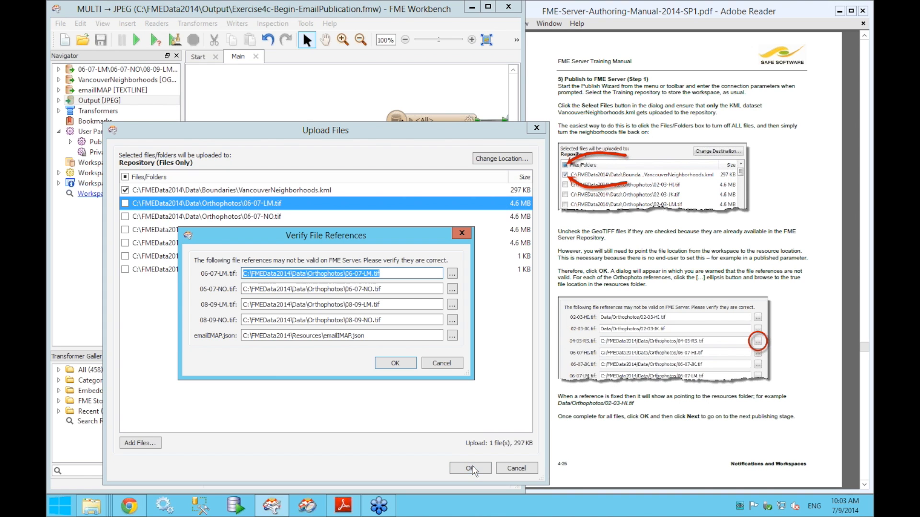
click(399, 362)
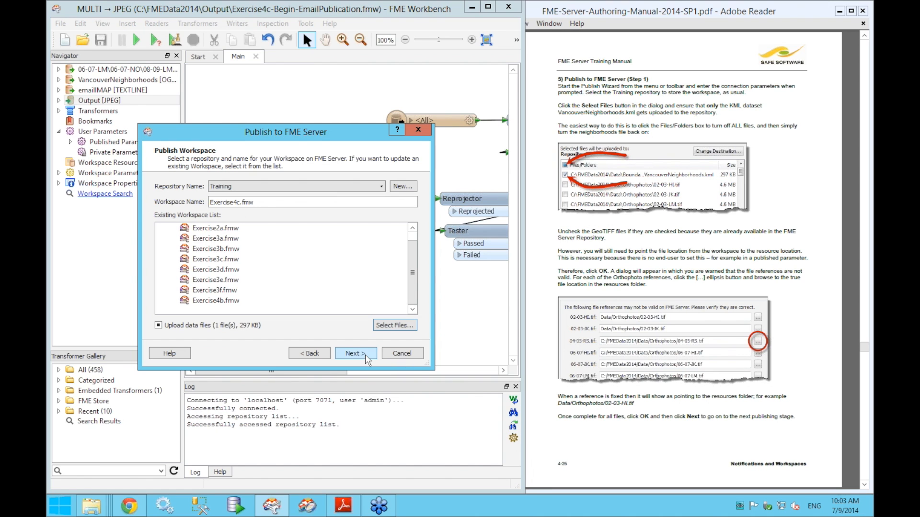
- Enable Notification Service and check its ImageProcessing topic subscription with the emailIMAP reader
click(853, 346)
scroll(854, 346, down, 3)
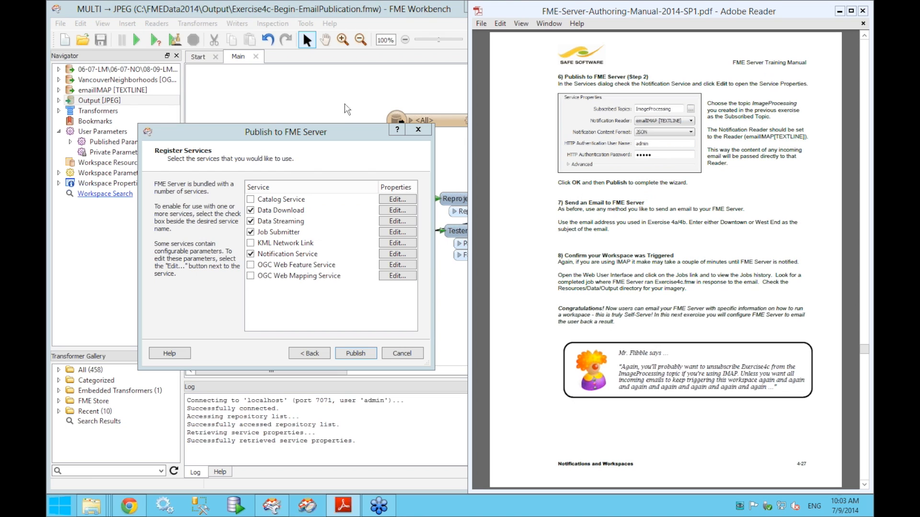
click(287, 255)
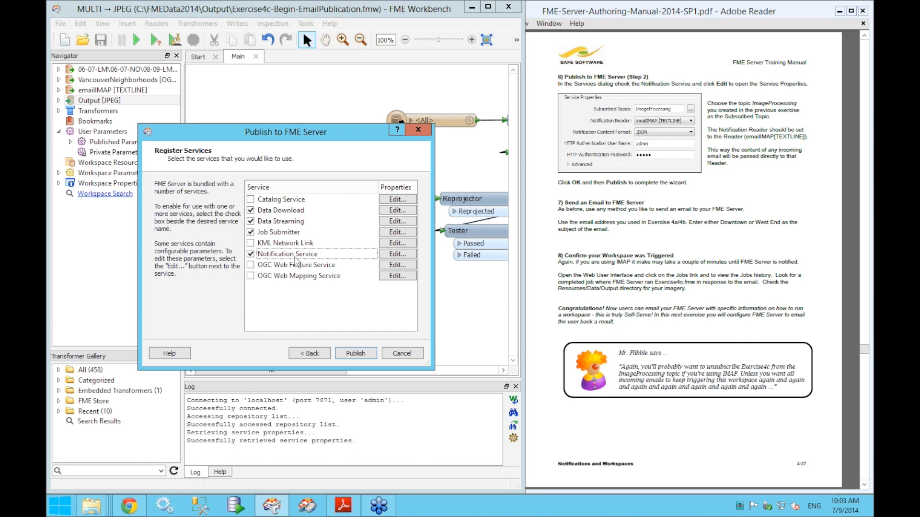
click(388, 260)
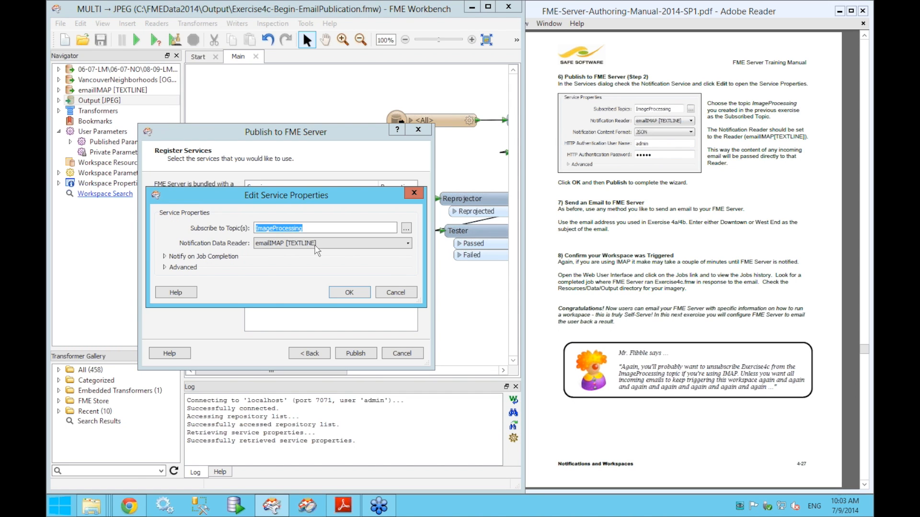
click(274, 231)
- Confirm the Notification Service settings, publish Exercise4c.fmw, and dismiss the notification topics error
click(350, 290)
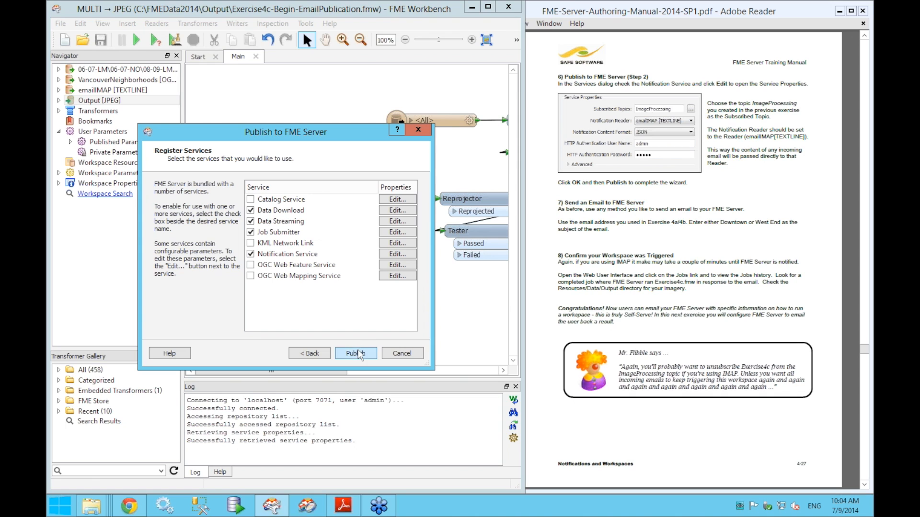
click(359, 353)
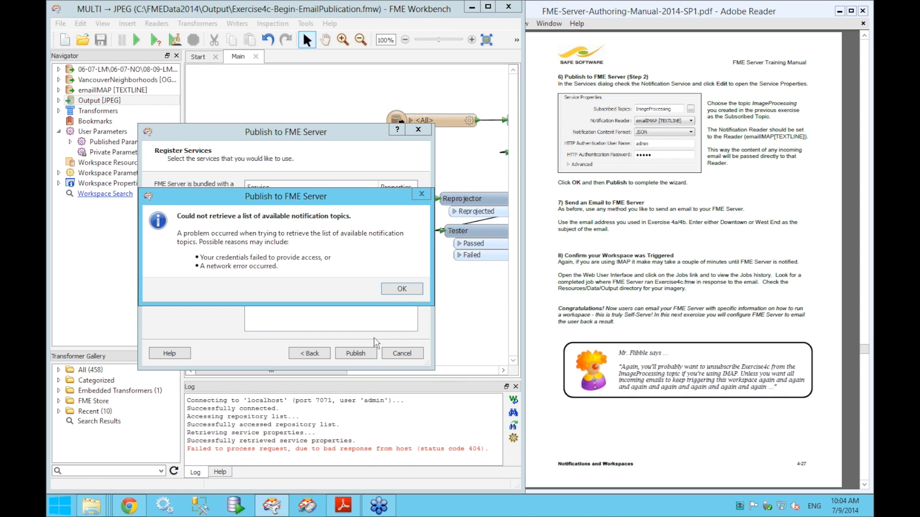
click(394, 290)
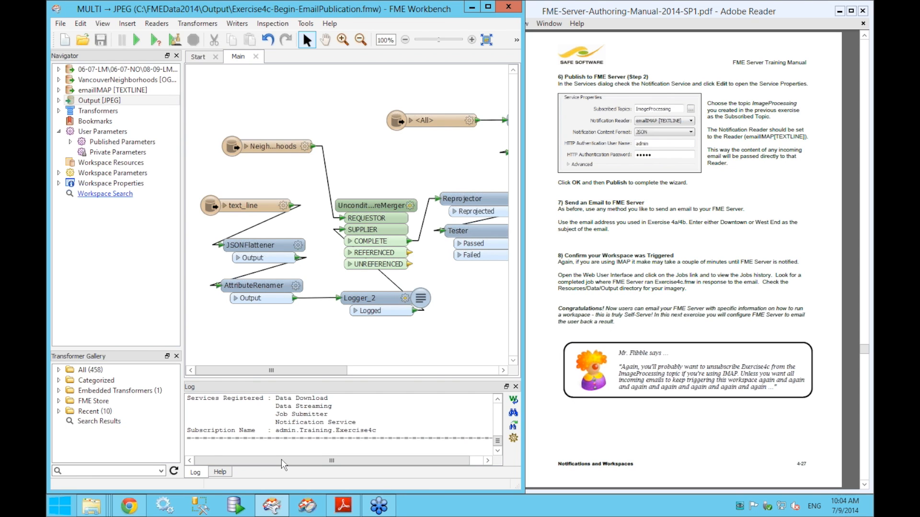
- Check that FME Server's Notifications subscriptions list admin.Training.Exercise4c subscribed to ImageProcessing
click(142, 504)
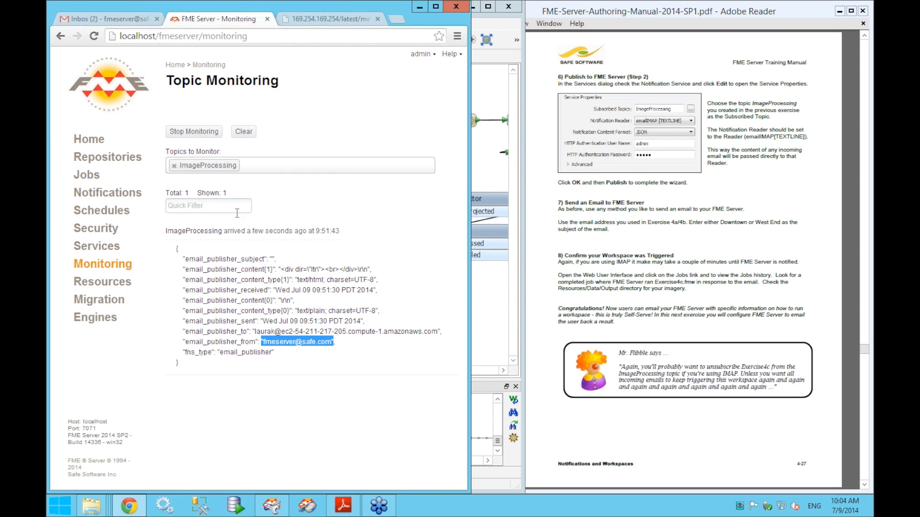
click(106, 201)
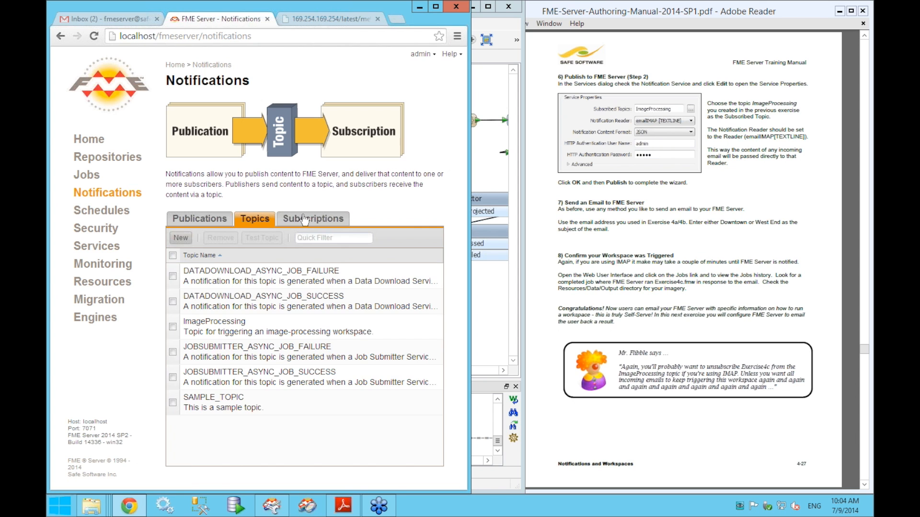
click(304, 219)
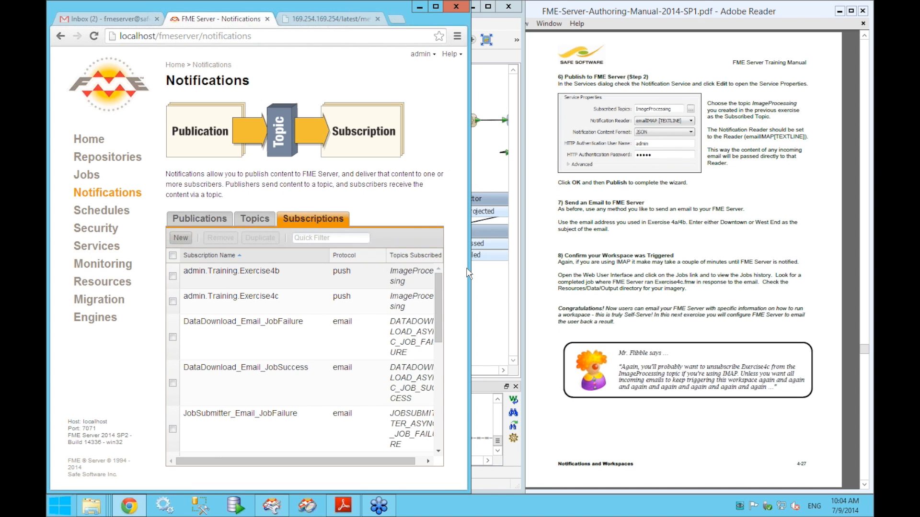
drag(714, 279, 744, 280)
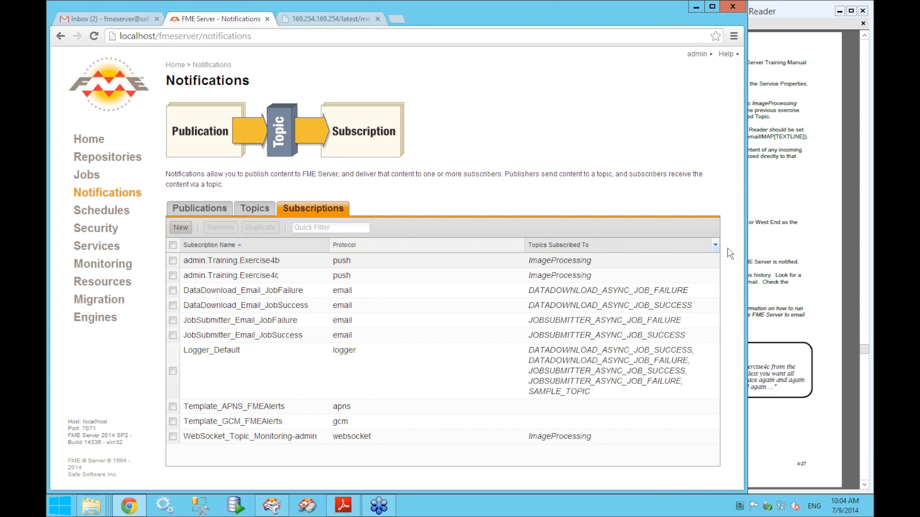
drag(744, 246, 520, 265)
- Open Topic Monitoring in a new browser tab to watch the ImageProcessing topic
right_click(110, 265)
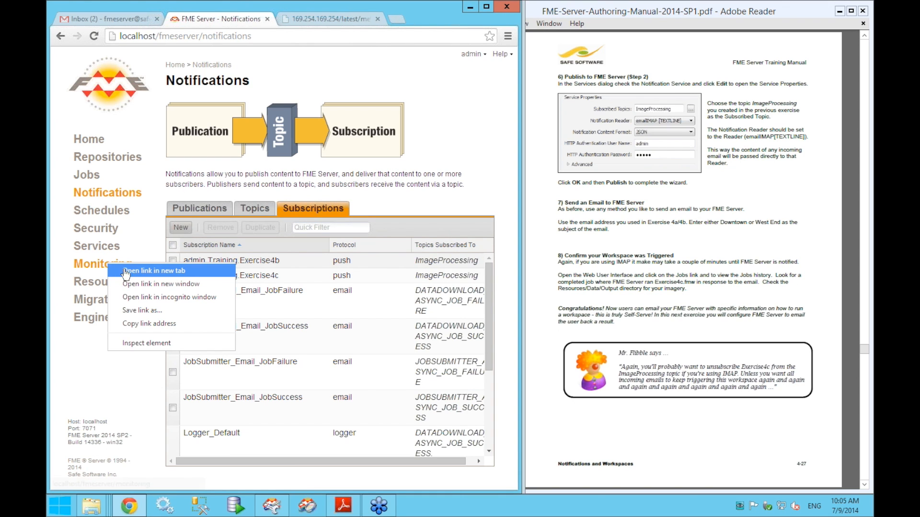
click(144, 271)
click(288, 18)
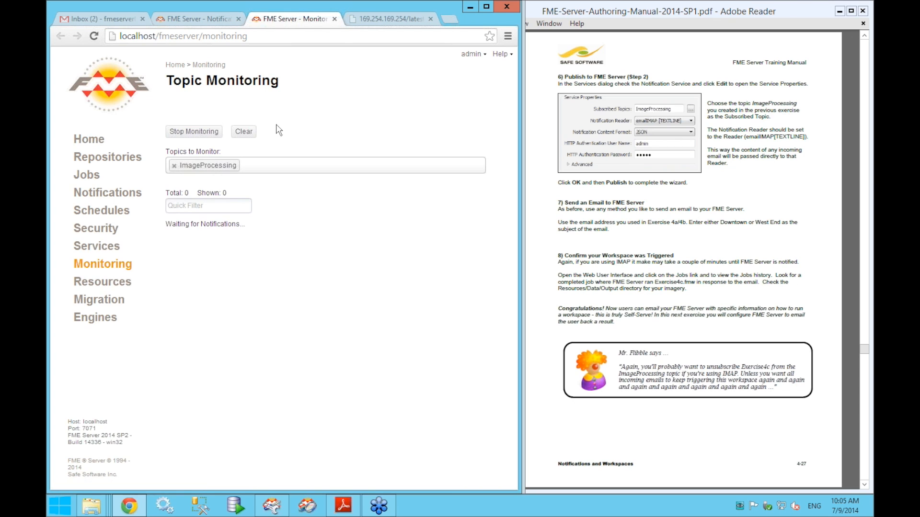
- In Gmail, compose a new email to the FME Server's incoming address with subject Downtown
click(125, 19)
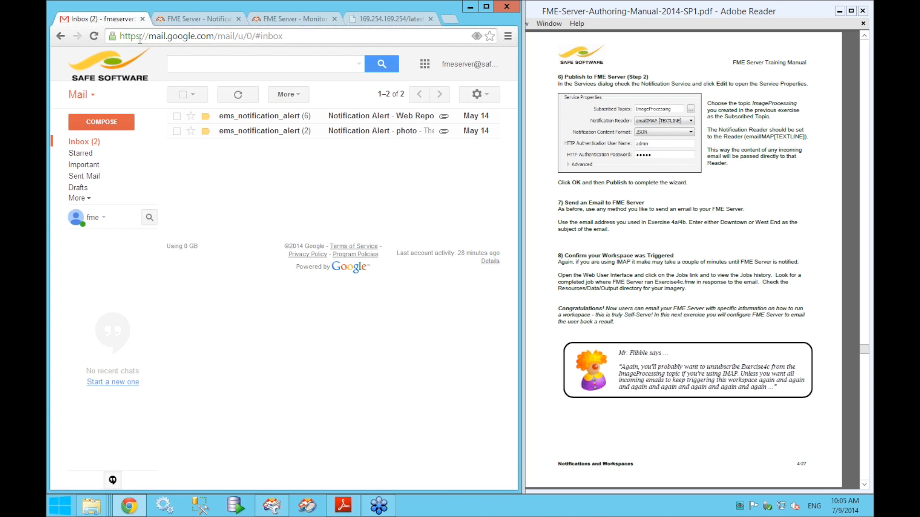
click(106, 121)
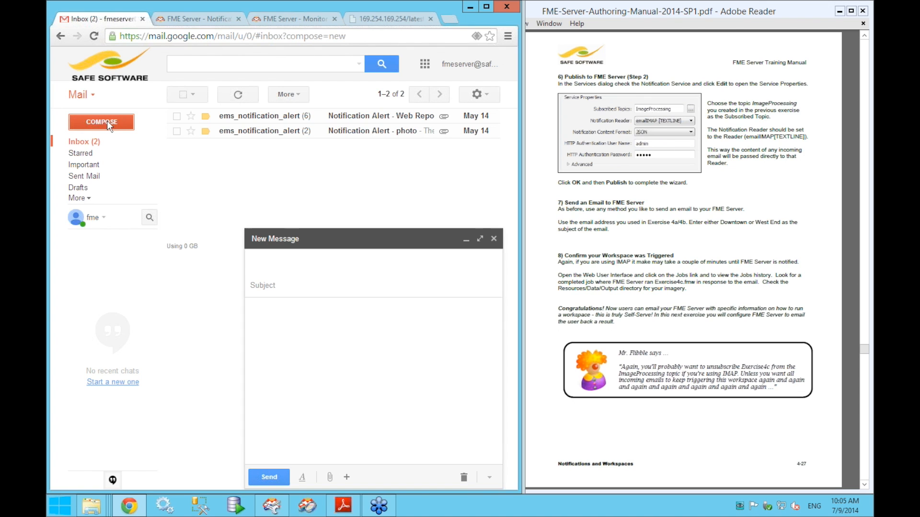
right_click(309, 262)
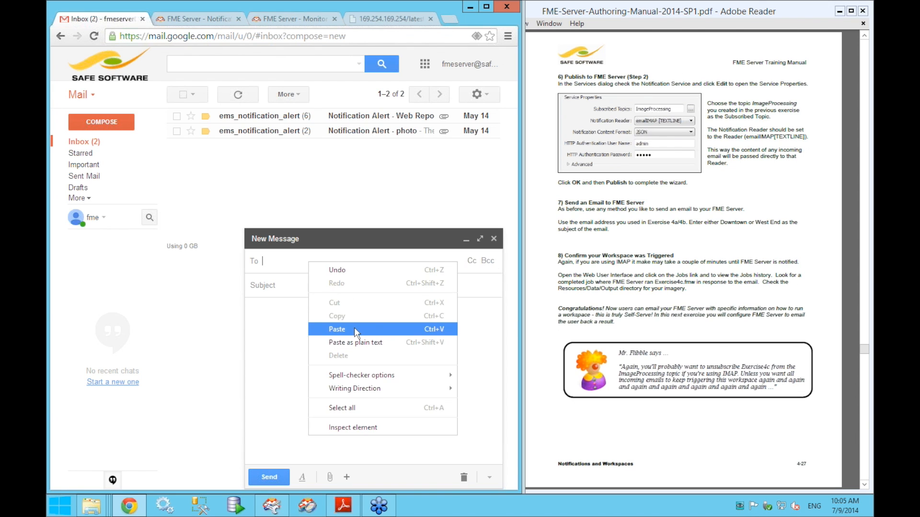
click(355, 326)
click(323, 304)
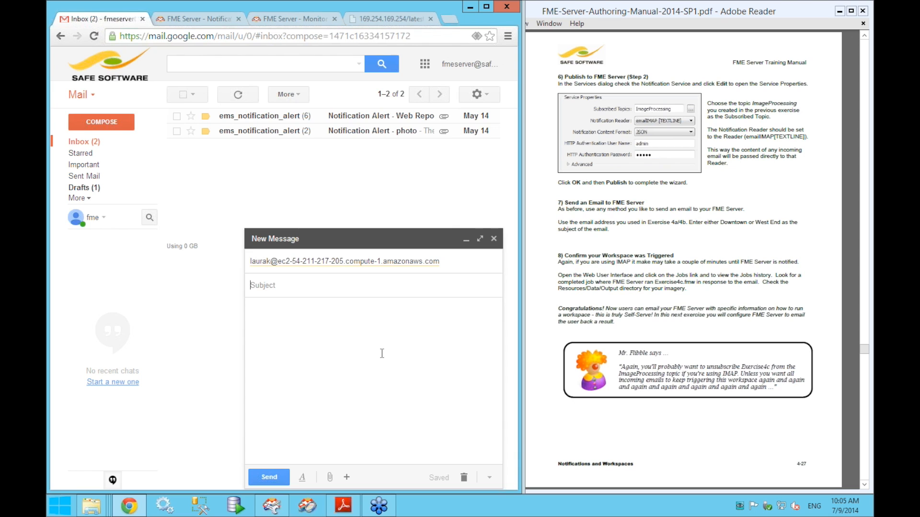
key(Tab)
text(Downtown)
- Check the allowed subject words in the manual, send the email, and return to Topic Monitoring
drag(690, 223, 758, 228)
click(756, 219)
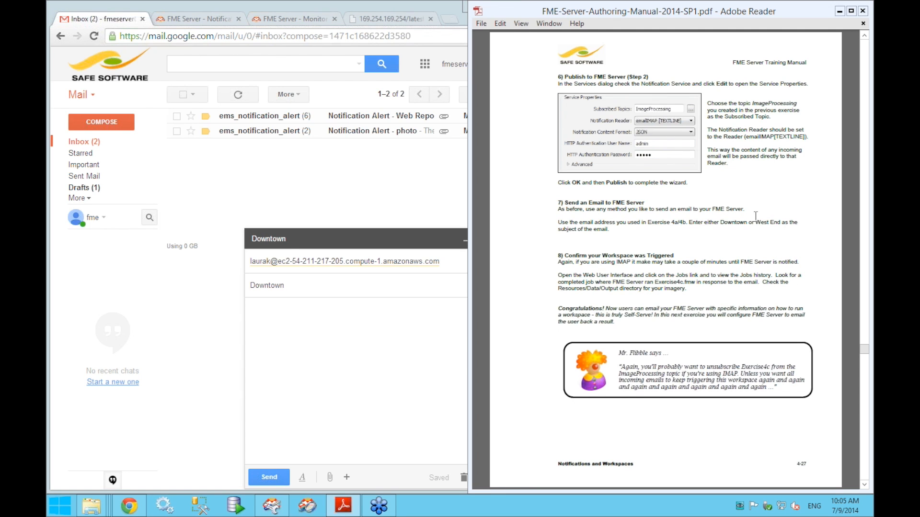
click(415, 214)
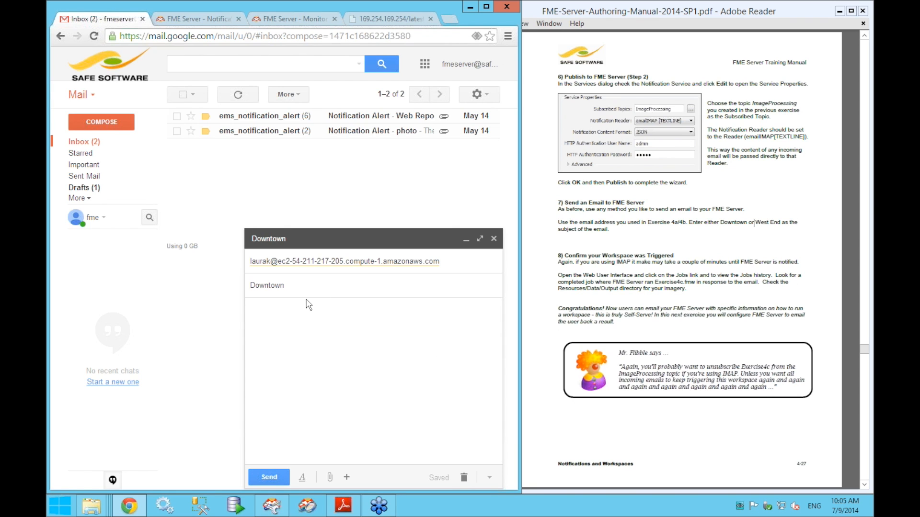
click(322, 353)
click(277, 480)
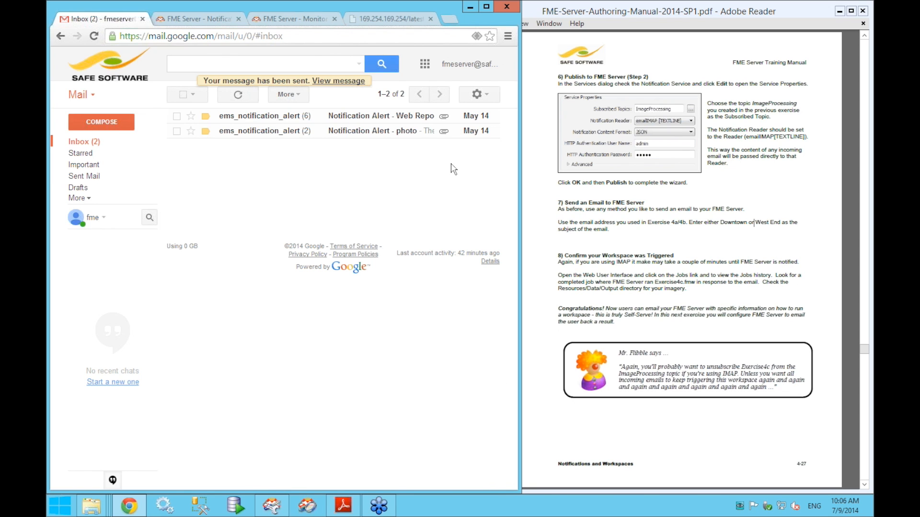
click(328, 22)
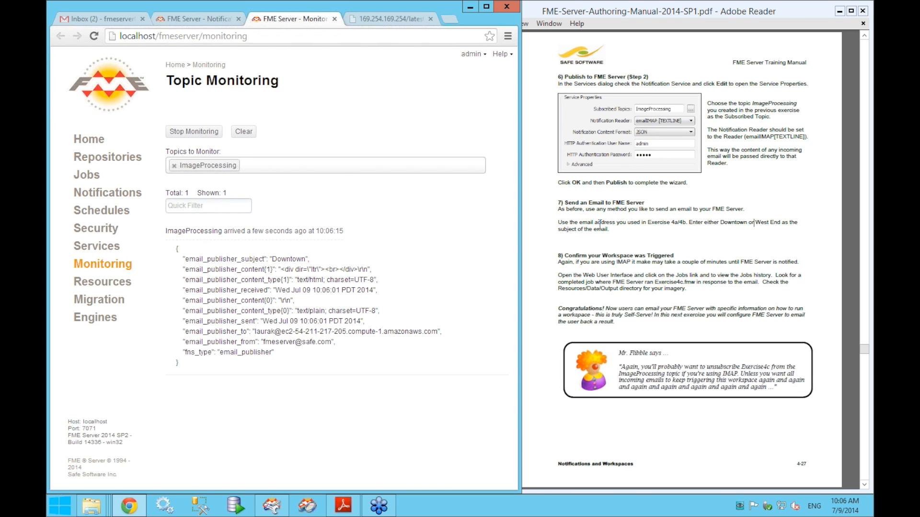
- Confirm the ImageProcessing notification carries email_publisher_subject Downtown, then return to the Notifications page
double_click(232, 258)
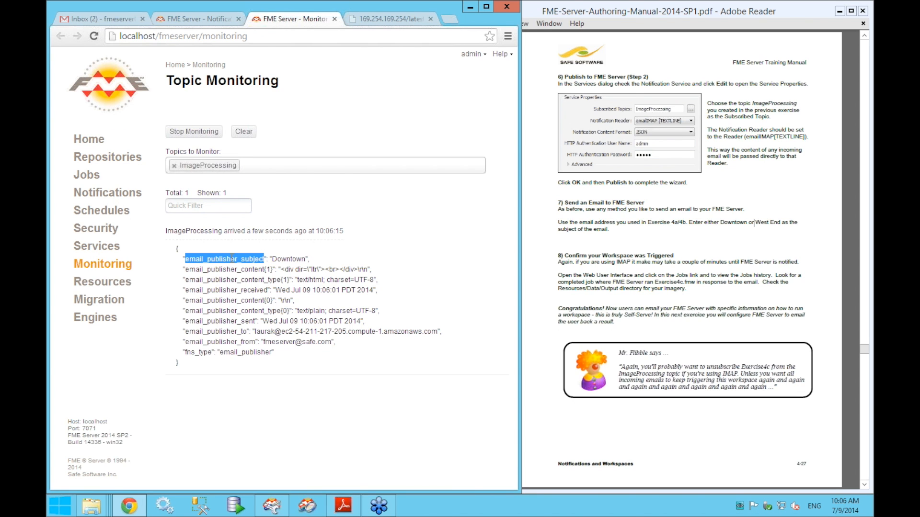
double_click(297, 259)
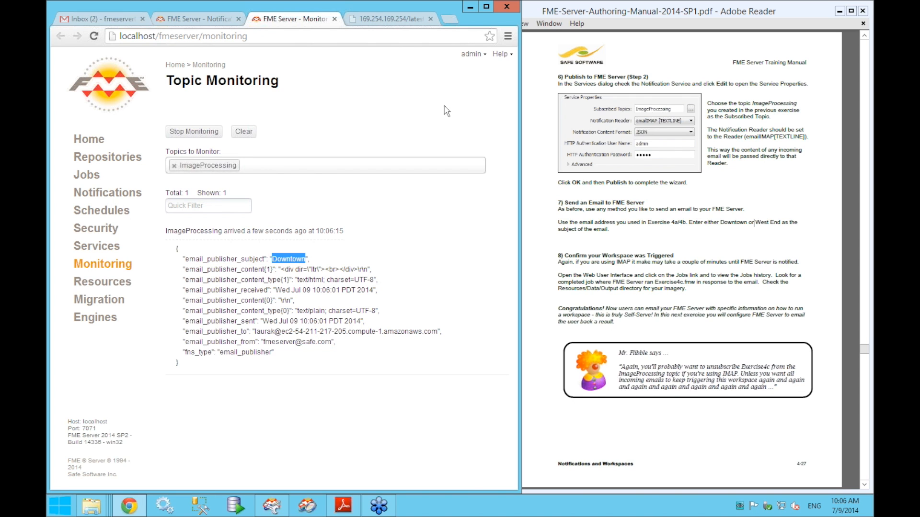
click(191, 22)
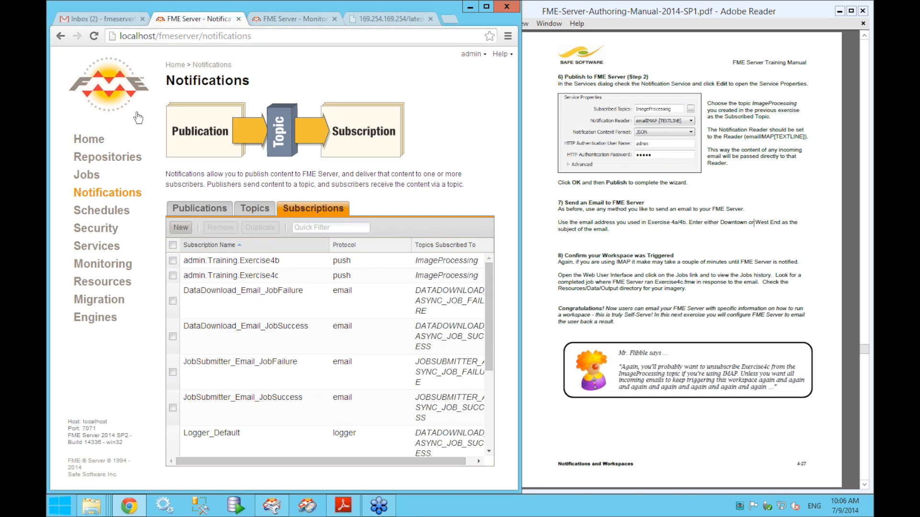
- Open job 13 for Exercise4c.fmw and confirm SUCCESS status with 1 feature written
click(87, 179)
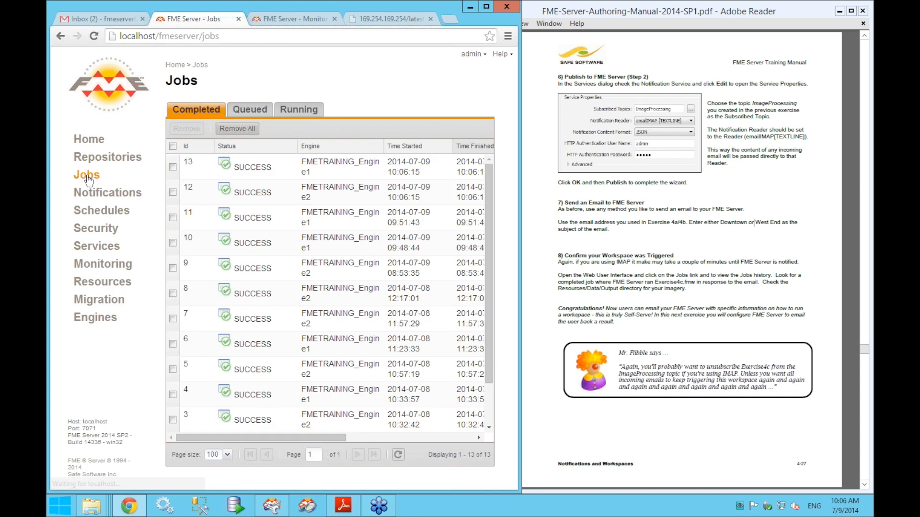
drag(521, 162, 746, 162)
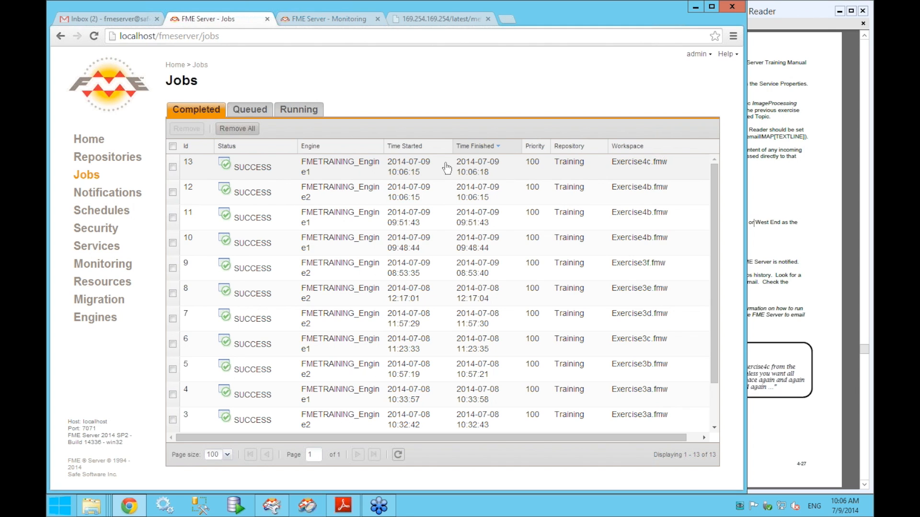
click(412, 168)
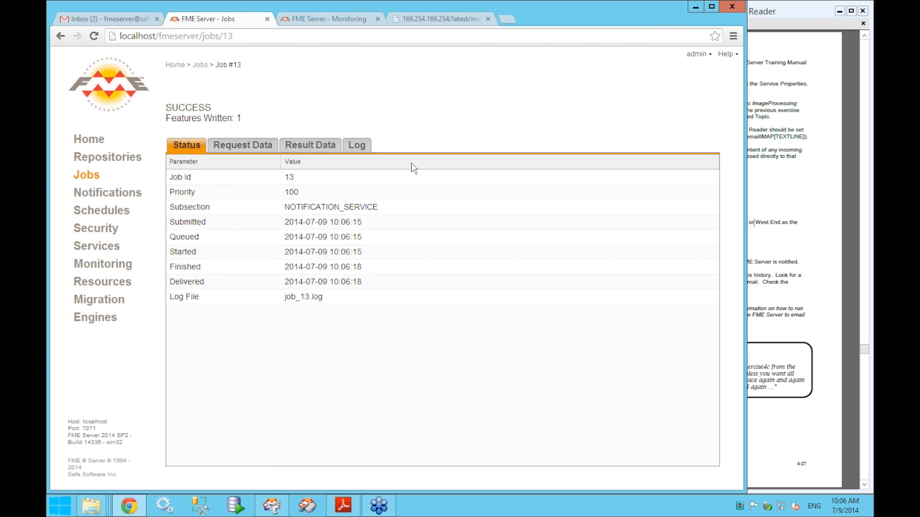
double_click(188, 135)
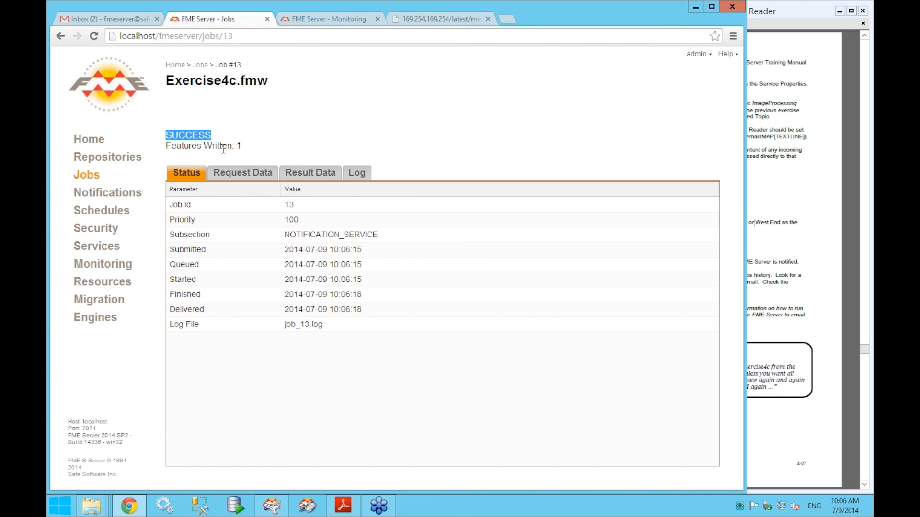
double_click(217, 145)
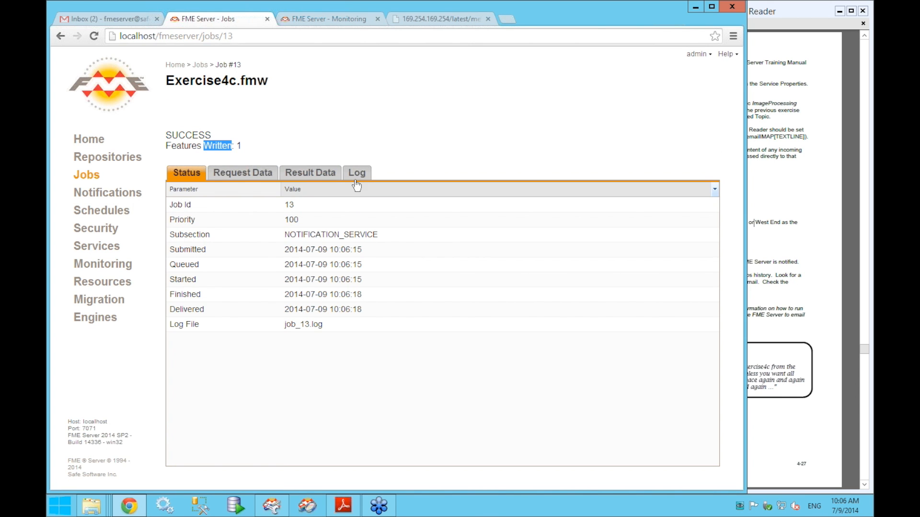
- Review the job's request data, return to its status, and narrow the browser beside the manual
click(245, 178)
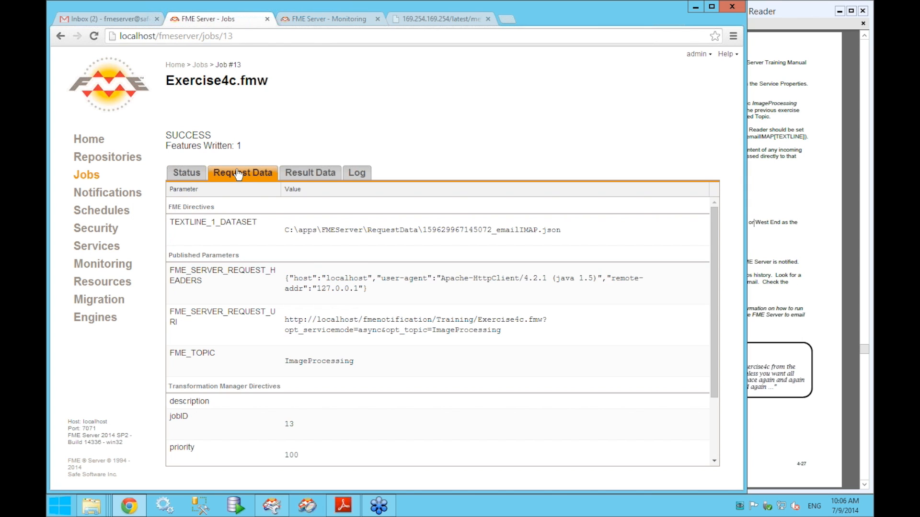
click(194, 175)
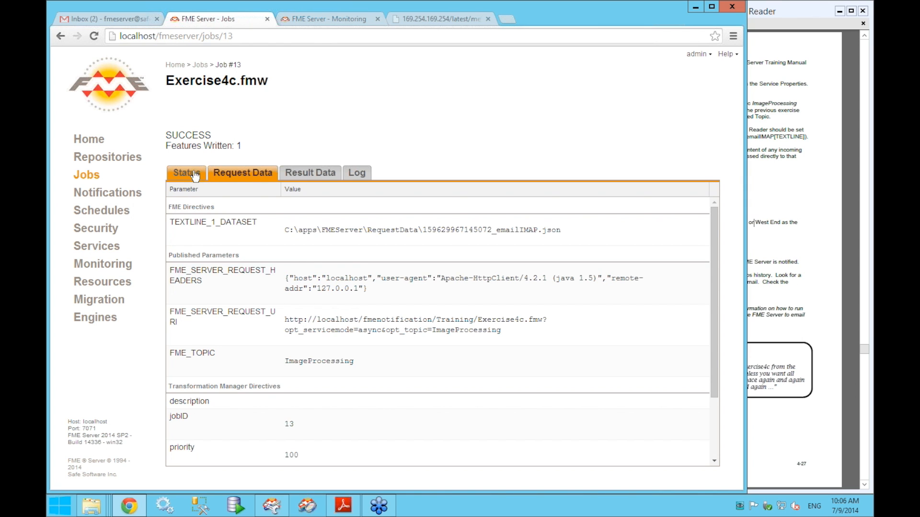
drag(744, 185, 450, 186)
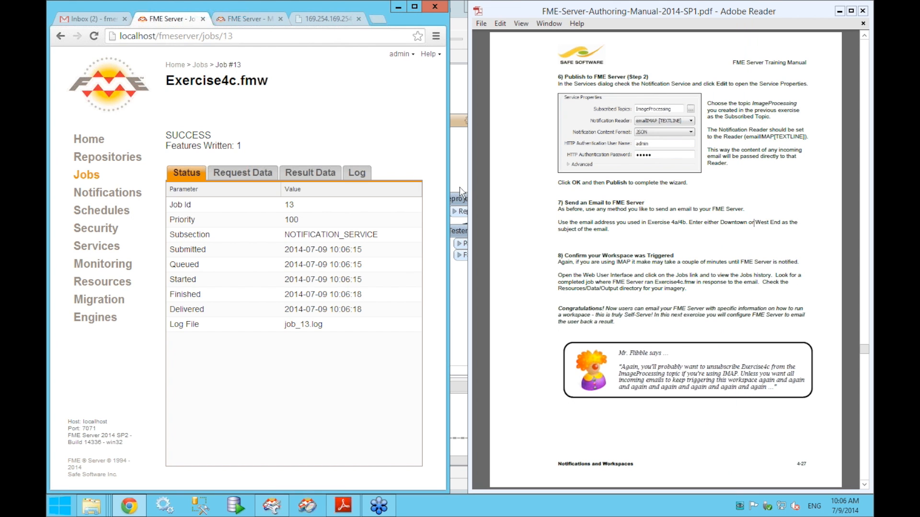
- Arrange Workbench on the left half and the training manual on the right, showing page 4-27
click(459, 186)
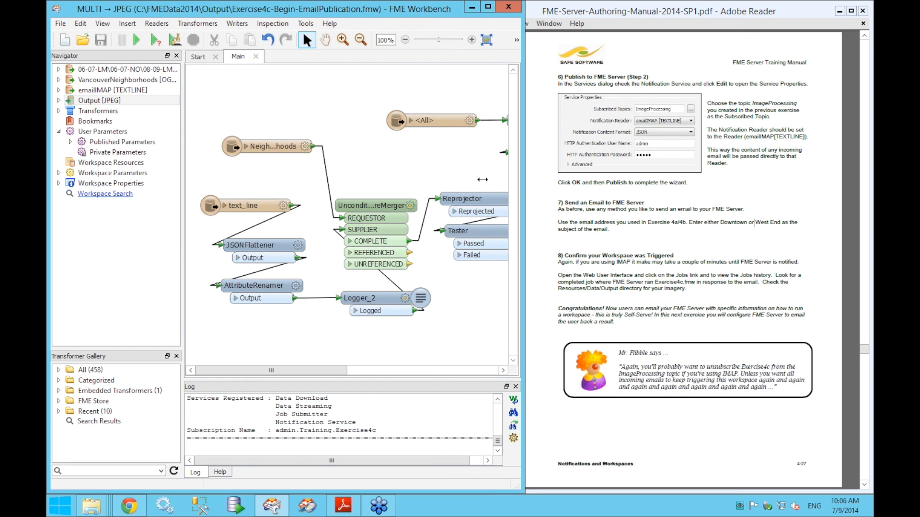
drag(482, 179, 468, 179)
click(536, 180)
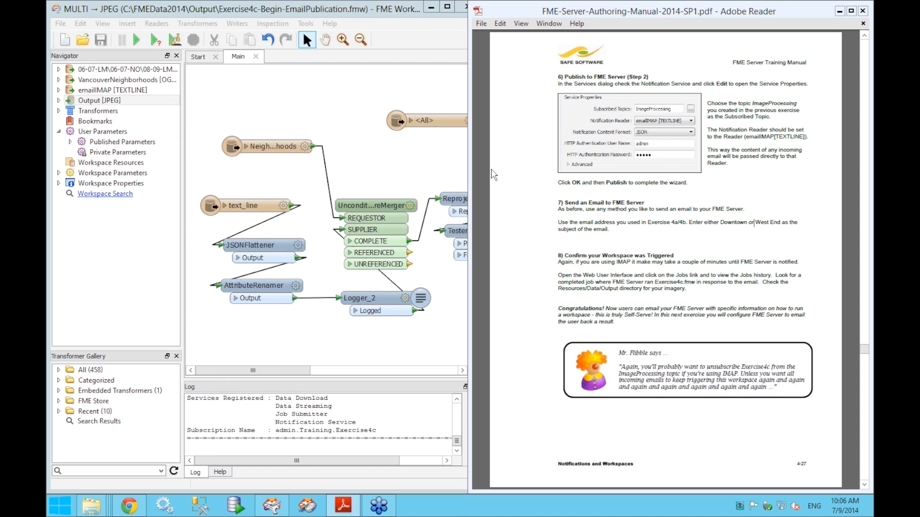
scroll(491, 174, down, 1)
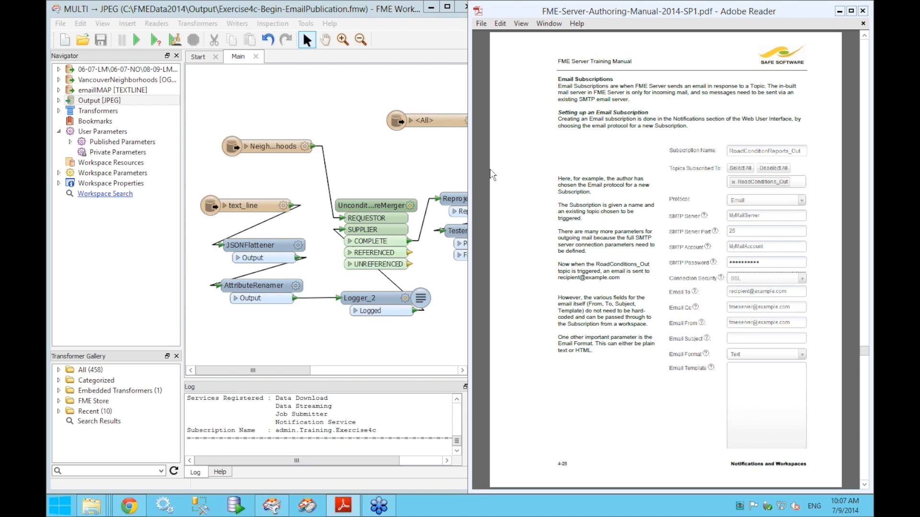
scroll(491, 175, up, 1)
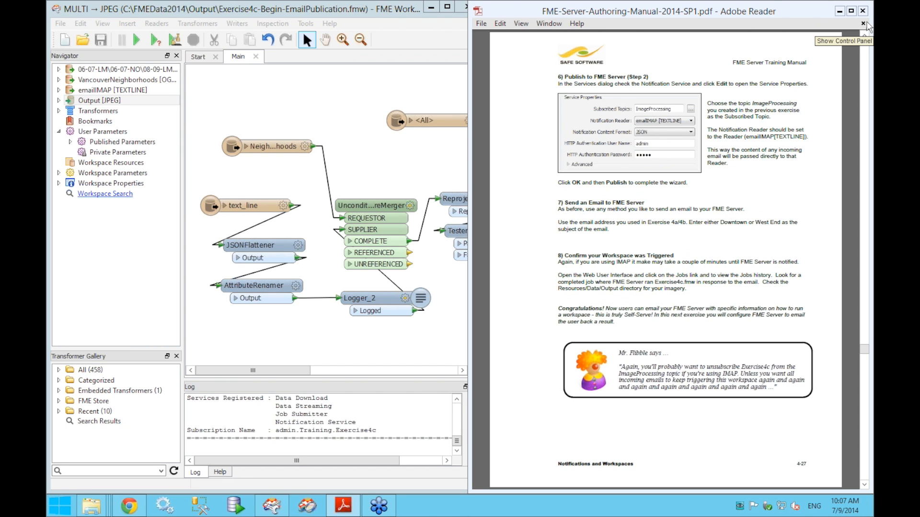
click(468, 288)
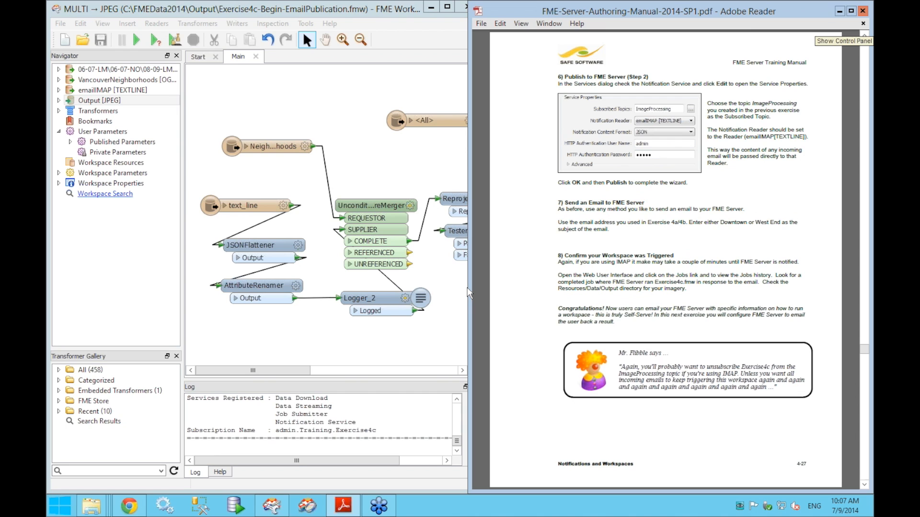
drag(474, 291, 483, 291)
click(449, 319)
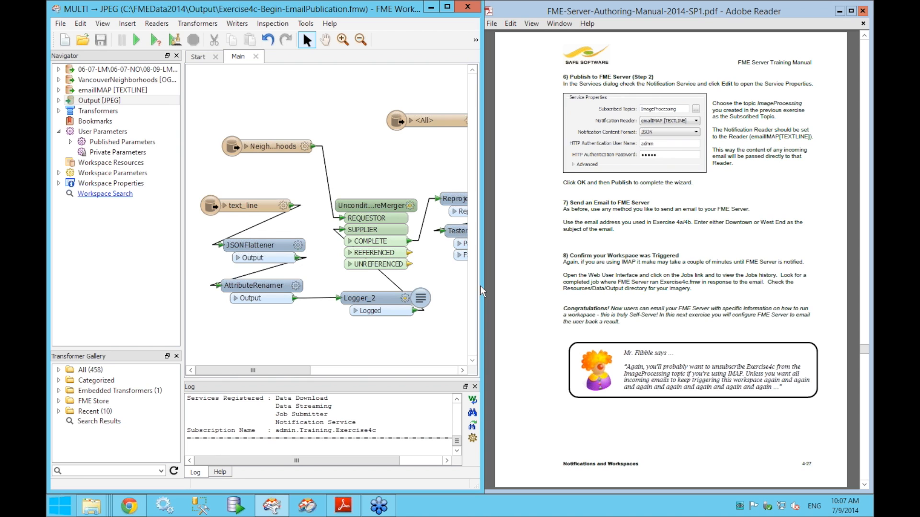
- Read the manual from page 4-27 through 4-29 to page 4-30, Registering a Workspace
click(496, 285)
scroll(495, 285, down, 1)
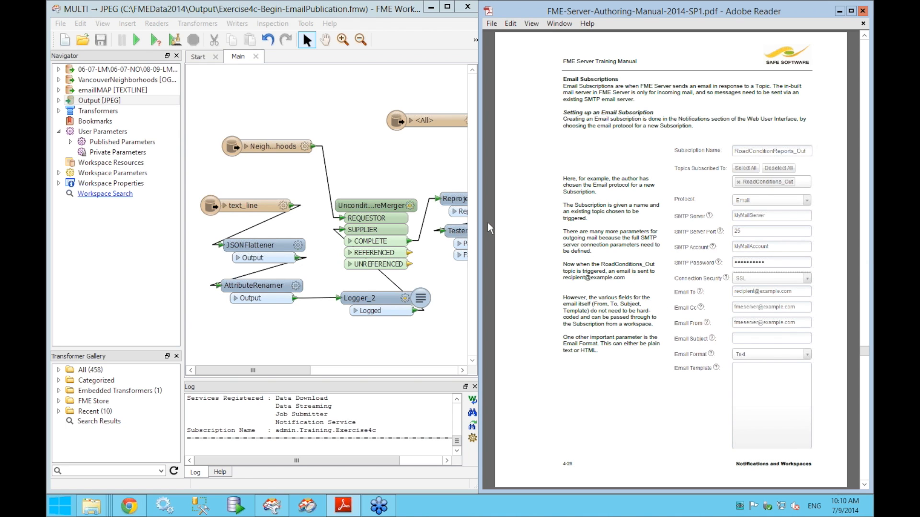
scroll(488, 223, down, 1)
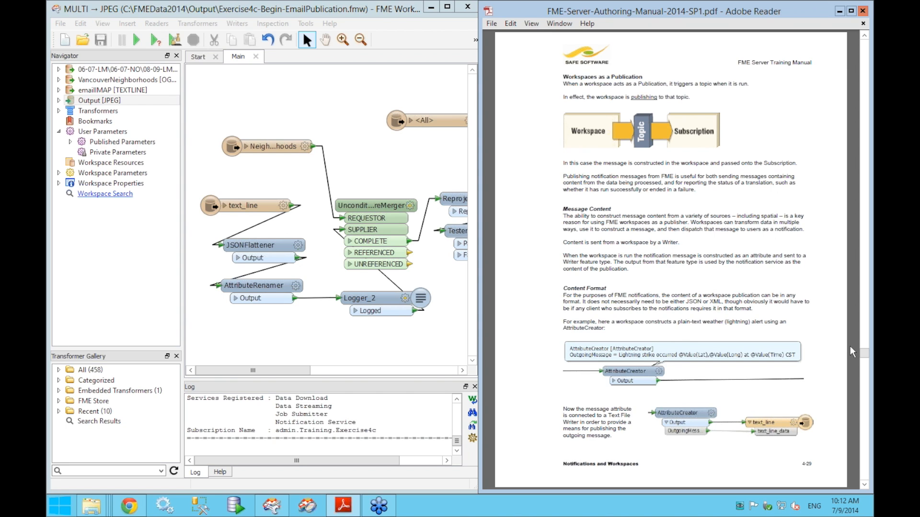
scroll(850, 346, down, 1)
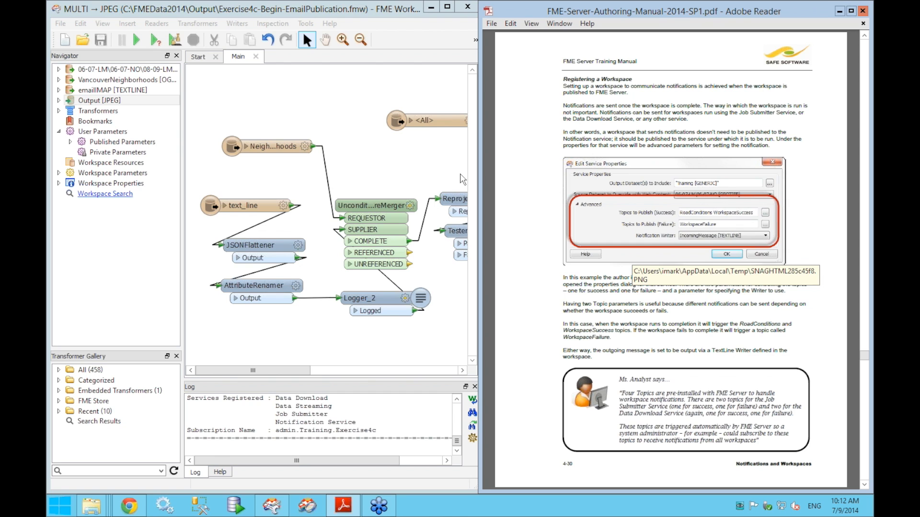
mouse_move(129, 506)
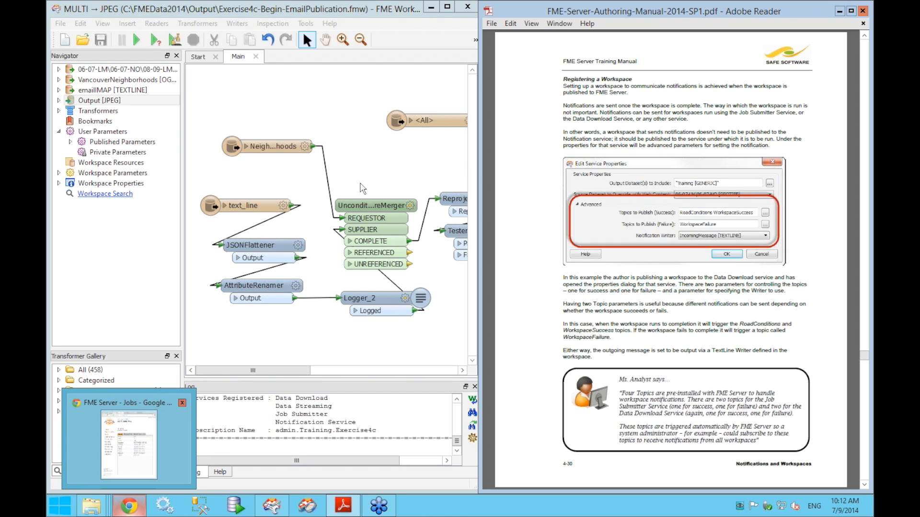
- Start publishing the workspace to the localhost FME Server and advance to Register Services
click(61, 23)
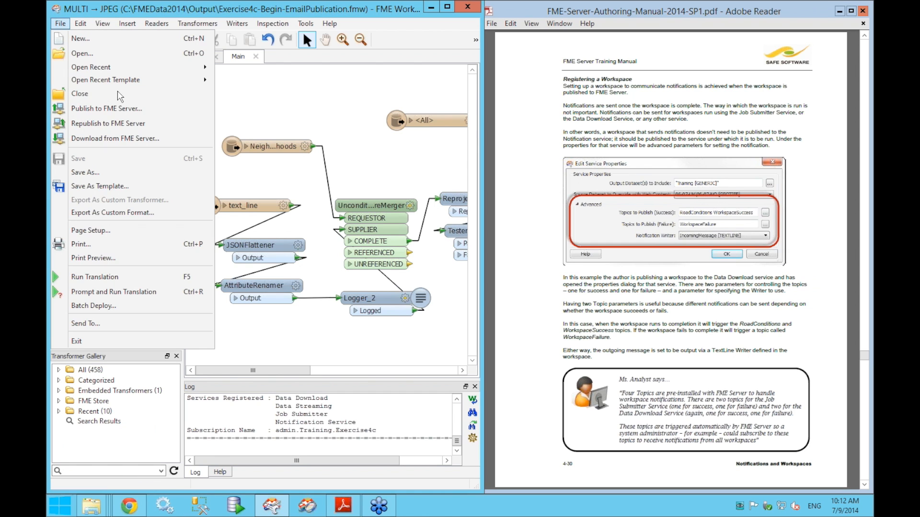
click(121, 109)
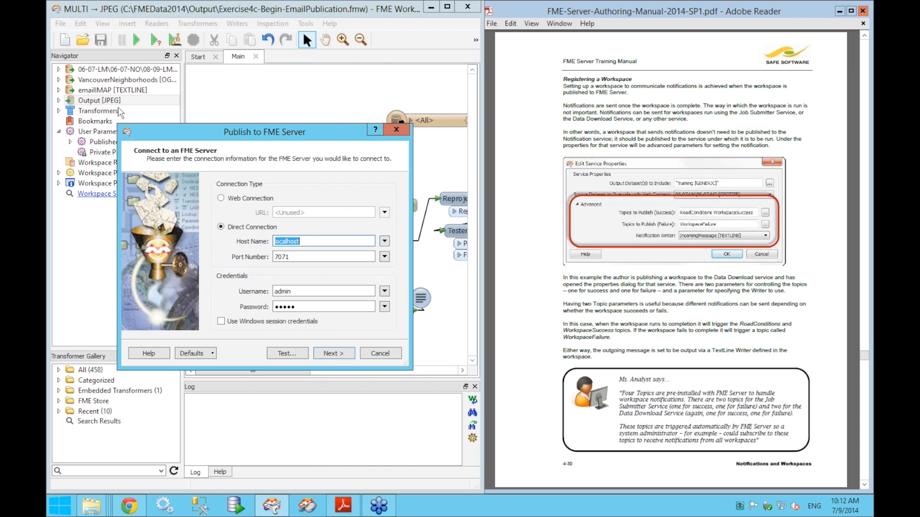
click(329, 354)
click(328, 353)
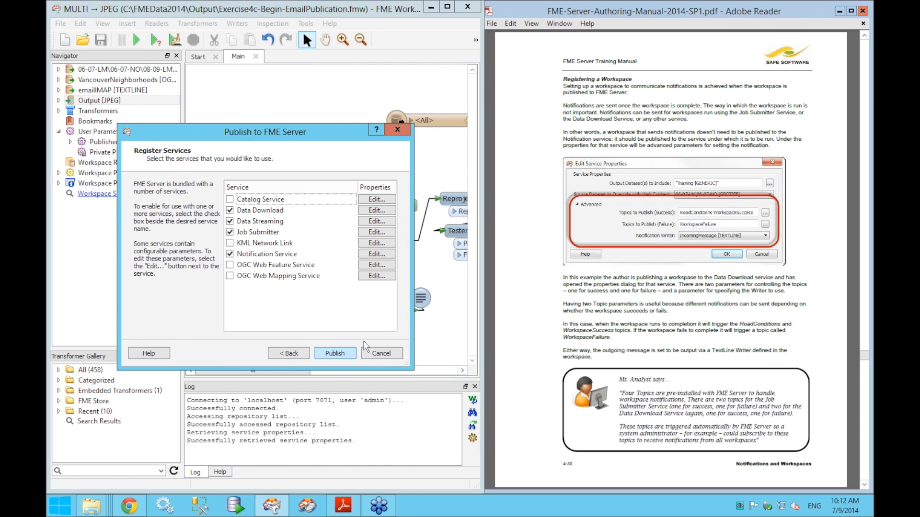
- Inspect the Notification Service's job completion and Data to Post options, then cancel unchanged
click(374, 254)
click(145, 257)
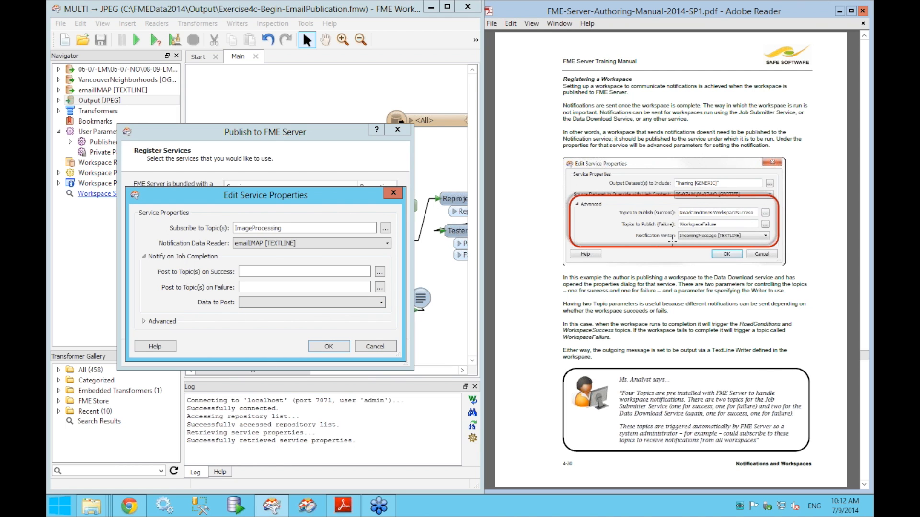
click(314, 303)
click(316, 300)
click(368, 346)
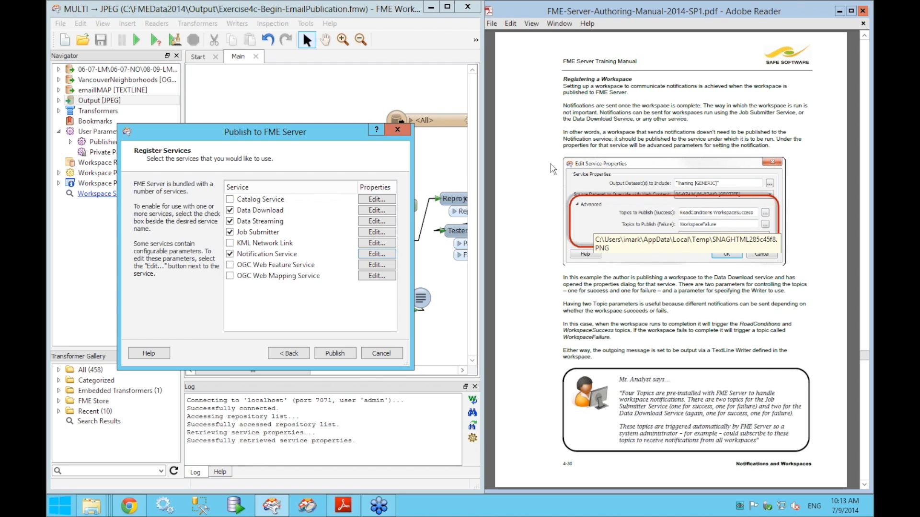
- Inspect another service's Notify on Job Completion settings and close them unchanged
click(371, 223)
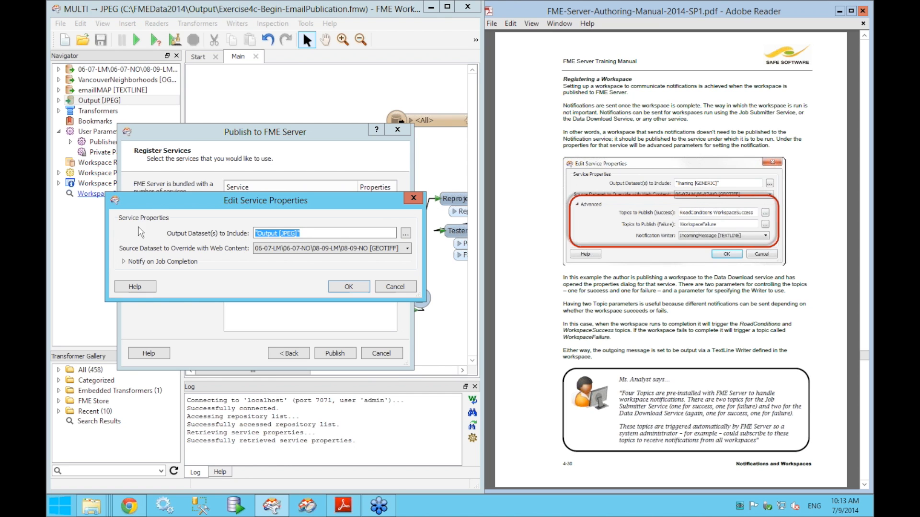
click(134, 264)
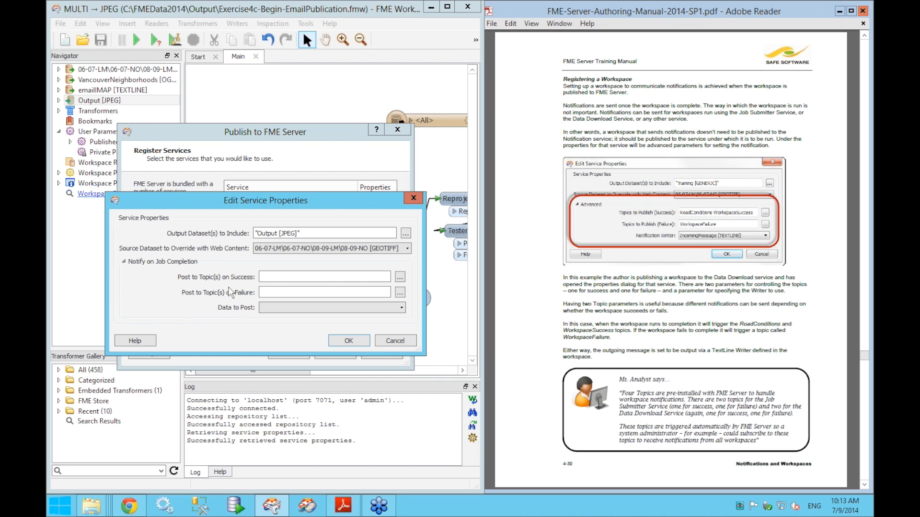
click(395, 341)
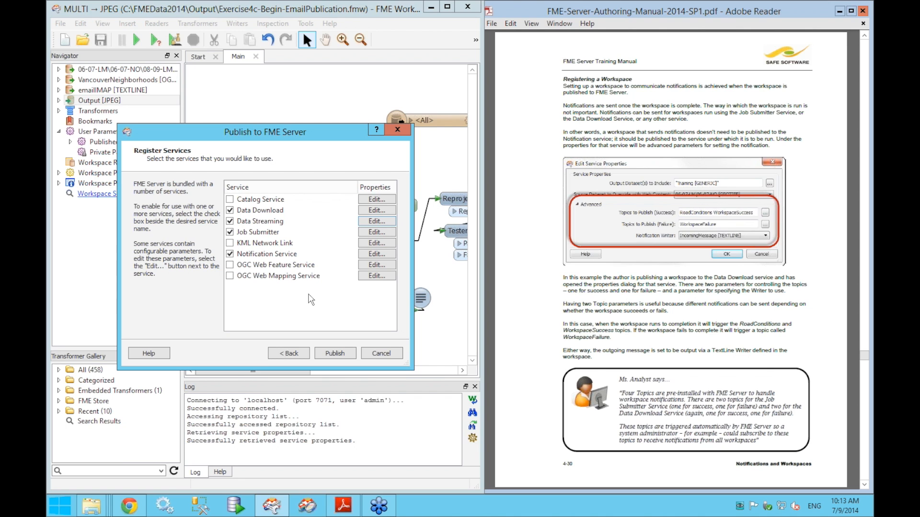
- Cancel the Publish to FME Server wizard and advance the manual to page 4-31
click(380, 354)
click(548, 300)
scroll(549, 300, down, 3)
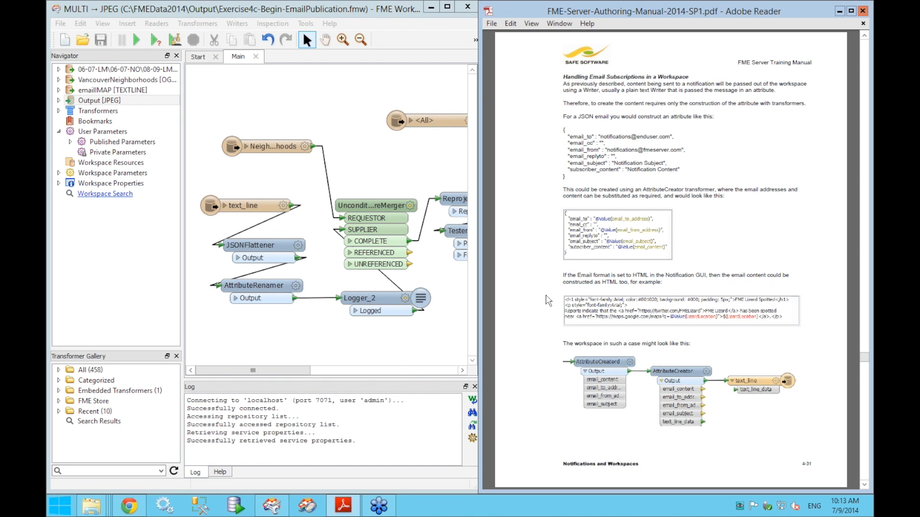
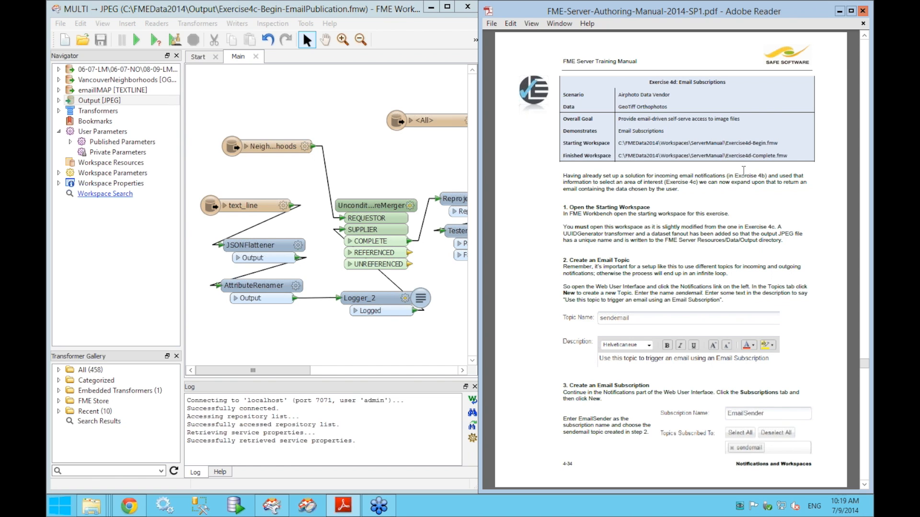
- Bring the Exercise4c-Begin-EmailPublication workspace forward in FME Workbench and show its File menu
click(345, 124)
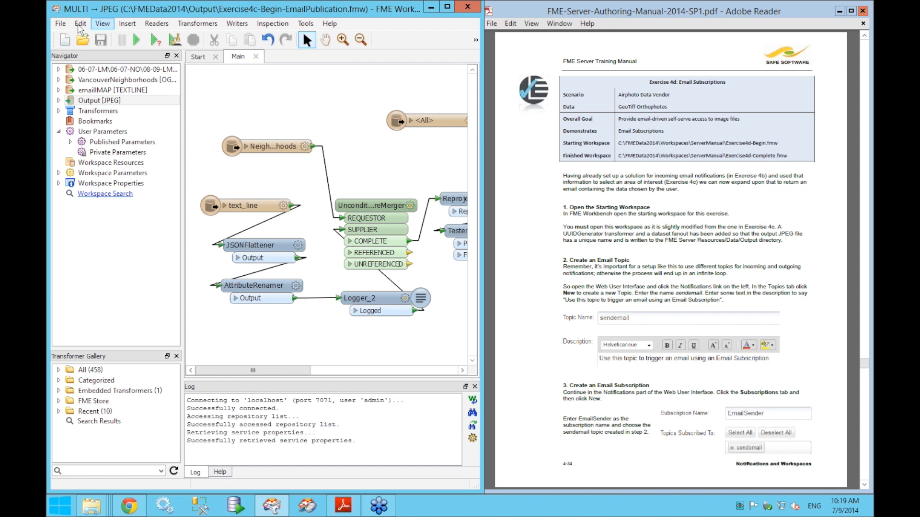
click(63, 25)
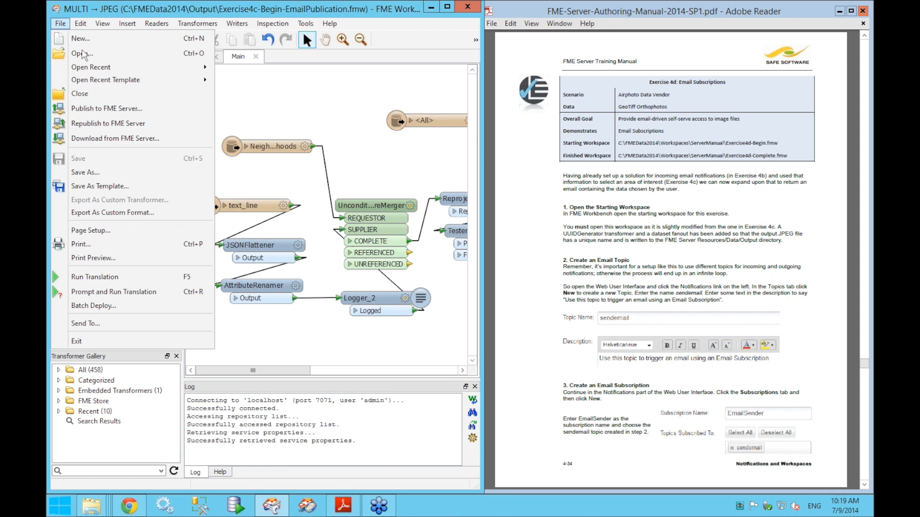
- Open Exercise4d-Begin-EmailSubscriber.fmw from FMEData2014 > Workspaces > ServerTraining
click(81, 54)
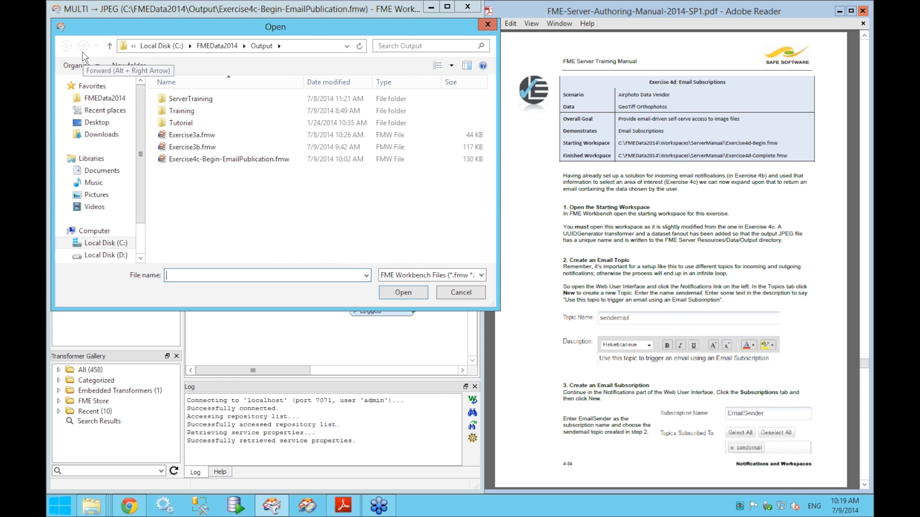
click(102, 100)
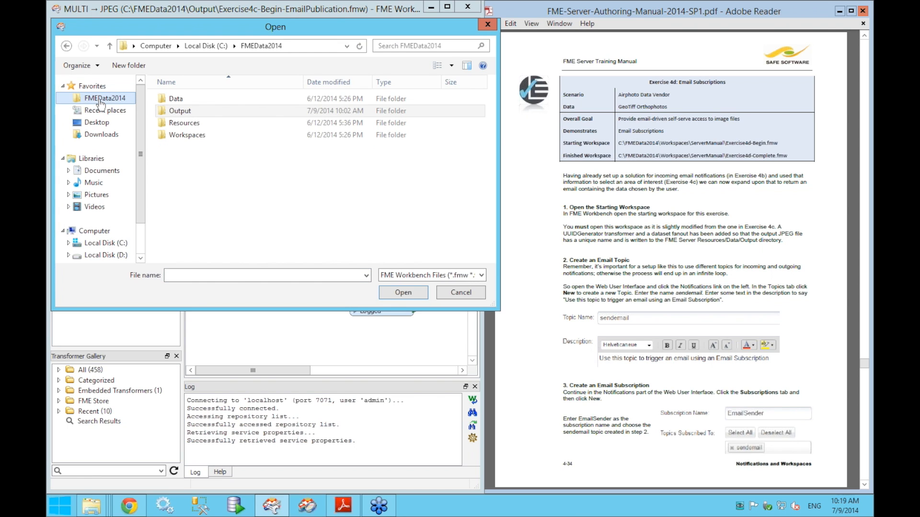
click(200, 141)
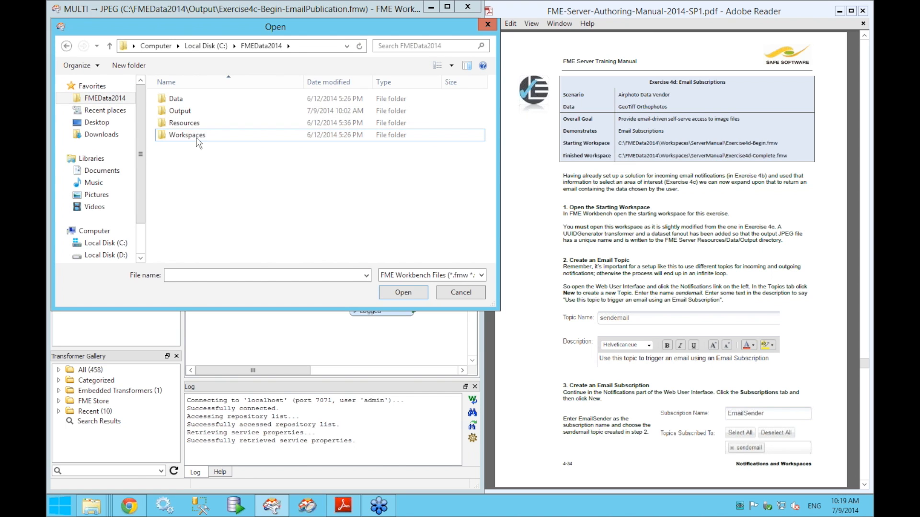
double_click(199, 137)
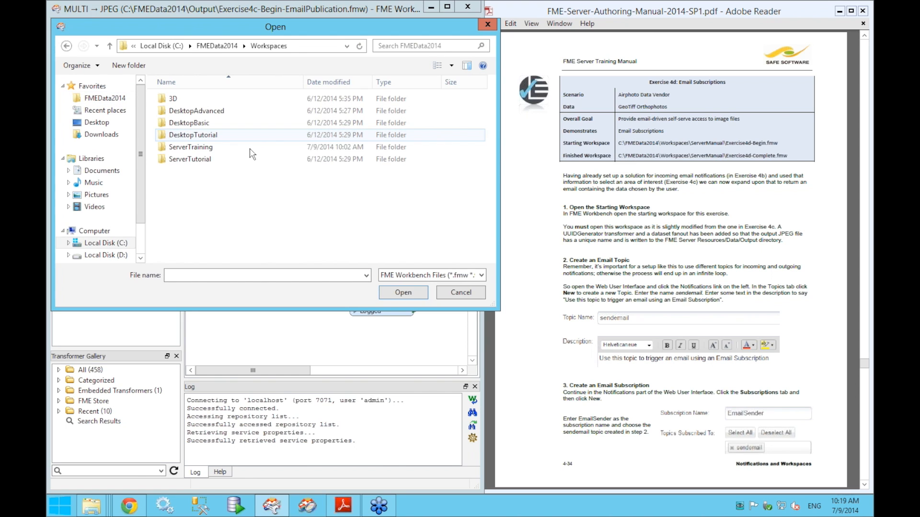
click(196, 153)
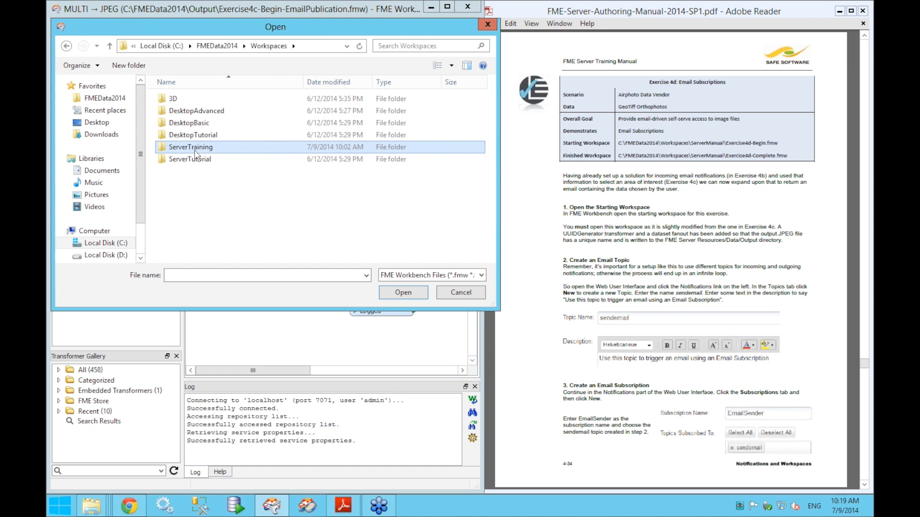
double_click(194, 149)
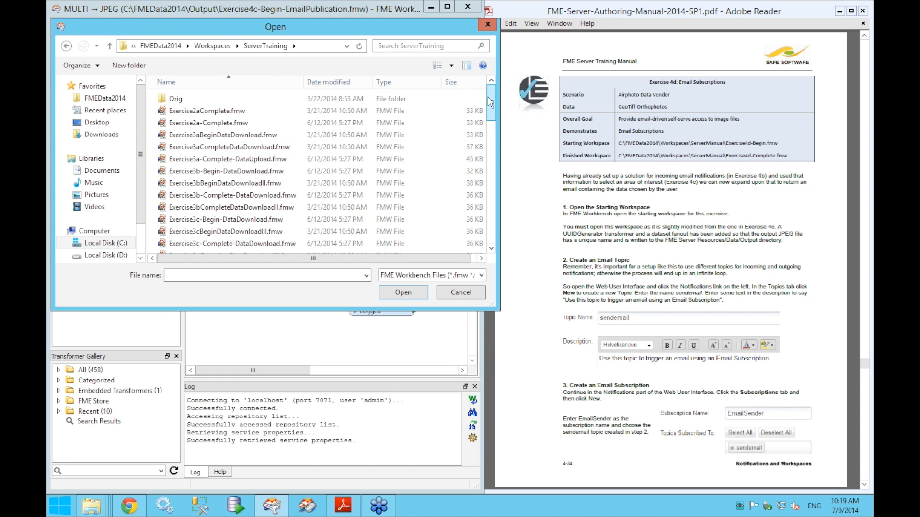
drag(492, 110, 493, 199)
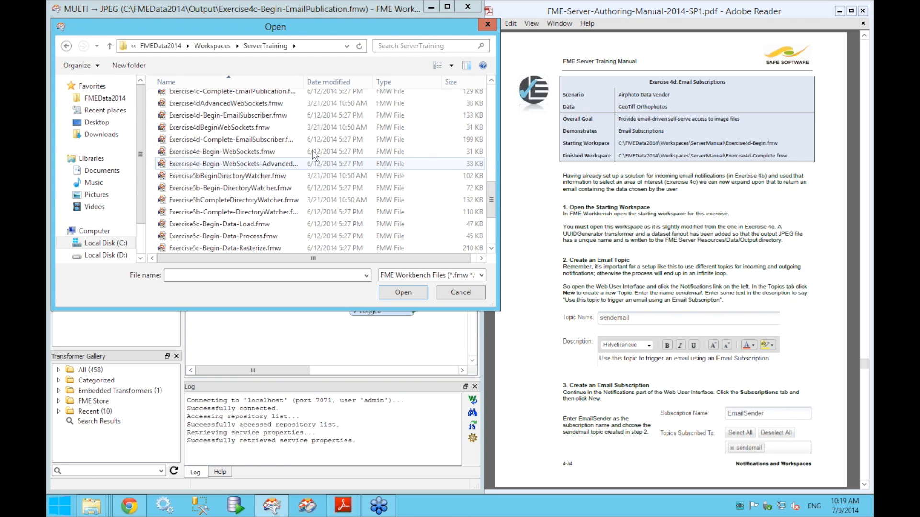
click(197, 116)
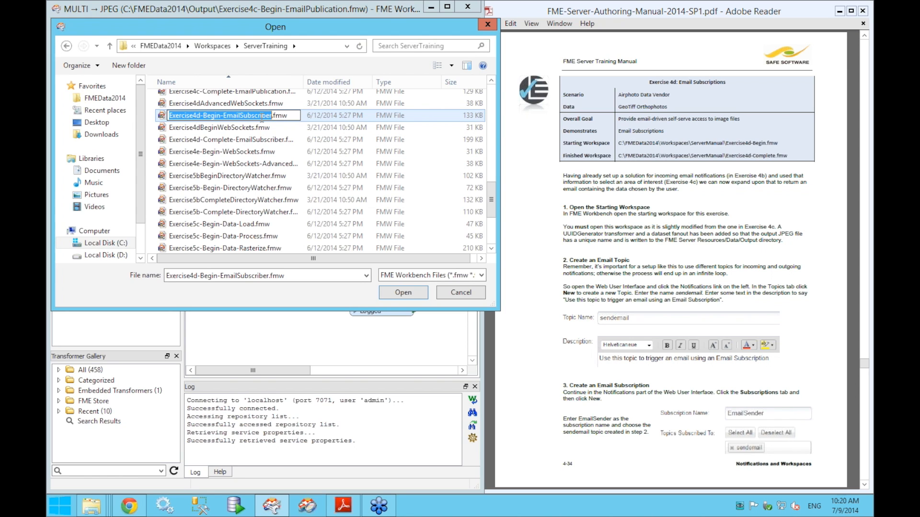
click(411, 287)
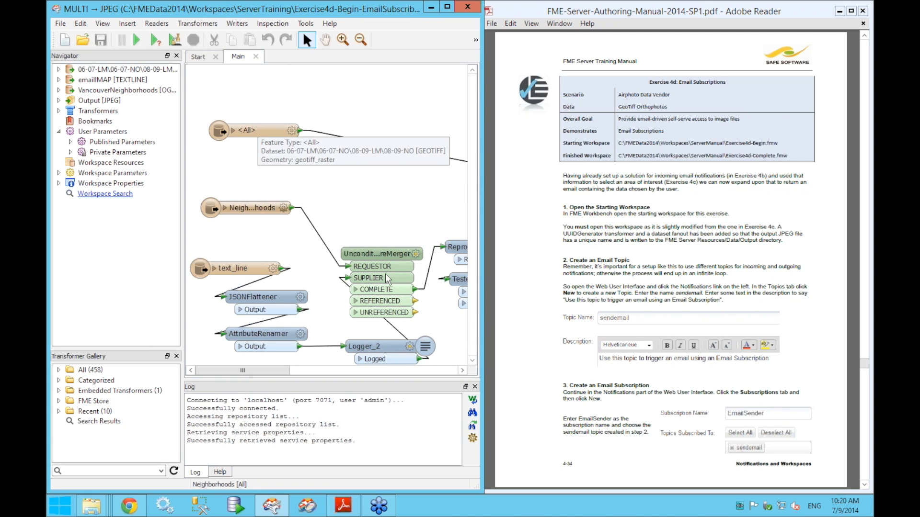
- Pan to the end of the workflow and look at the UUIDGenerator's parameters
drag(381, 197, 240, 186)
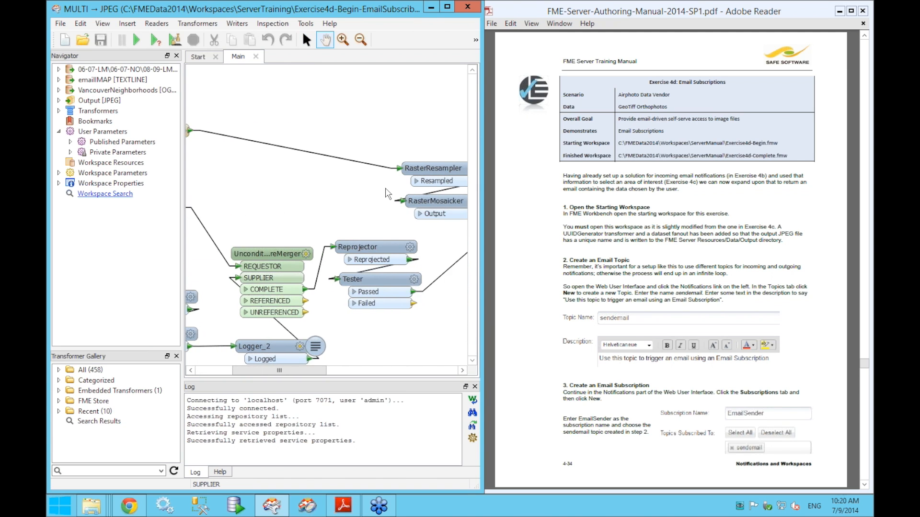
drag(439, 240, 172, 240)
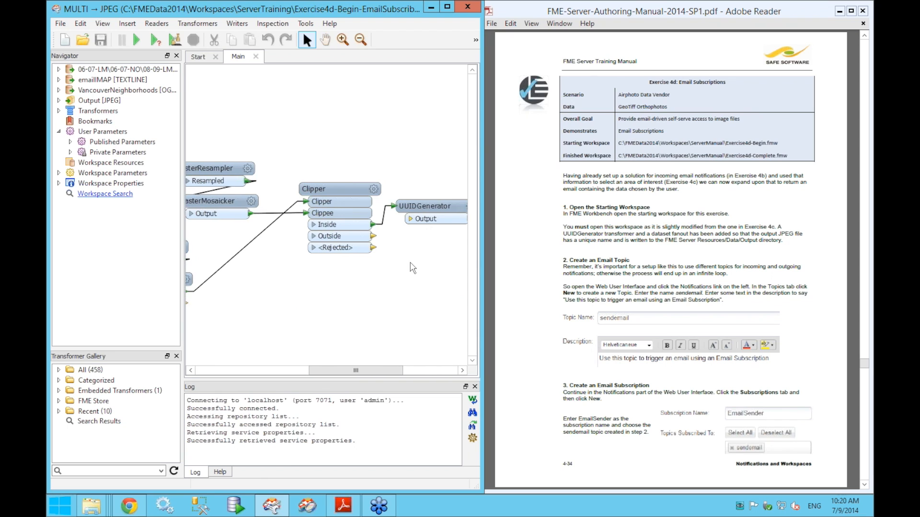
drag(340, 262, 417, 264)
key(Escape)
drag(420, 201, 448, 195)
drag(419, 257, 346, 248)
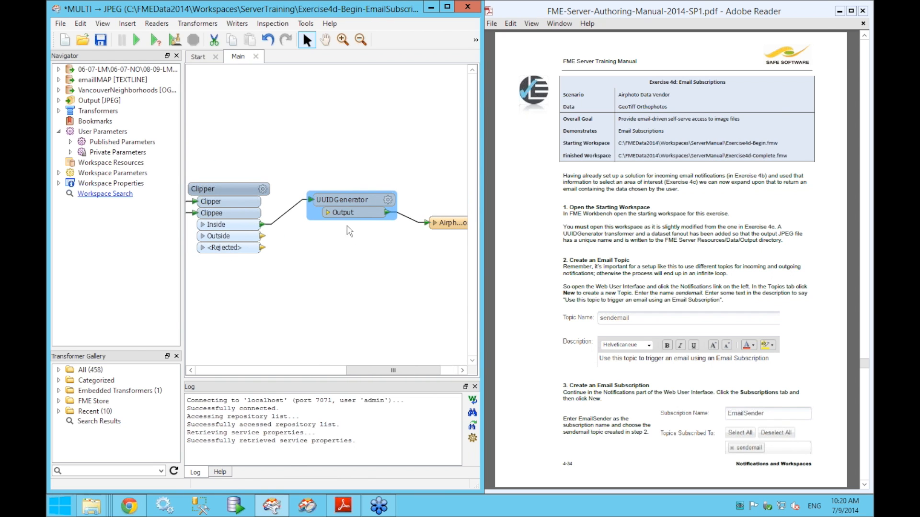
drag(349, 232, 296, 225)
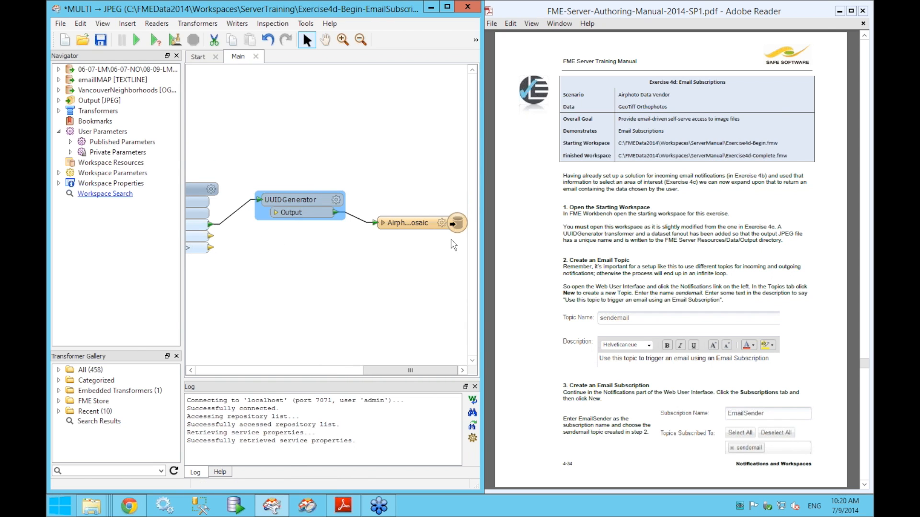
double_click(306, 199)
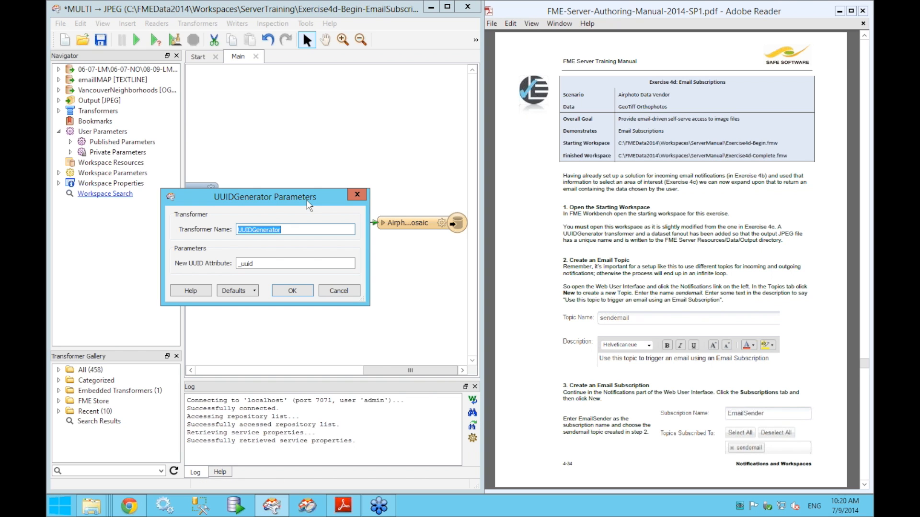
click(357, 194)
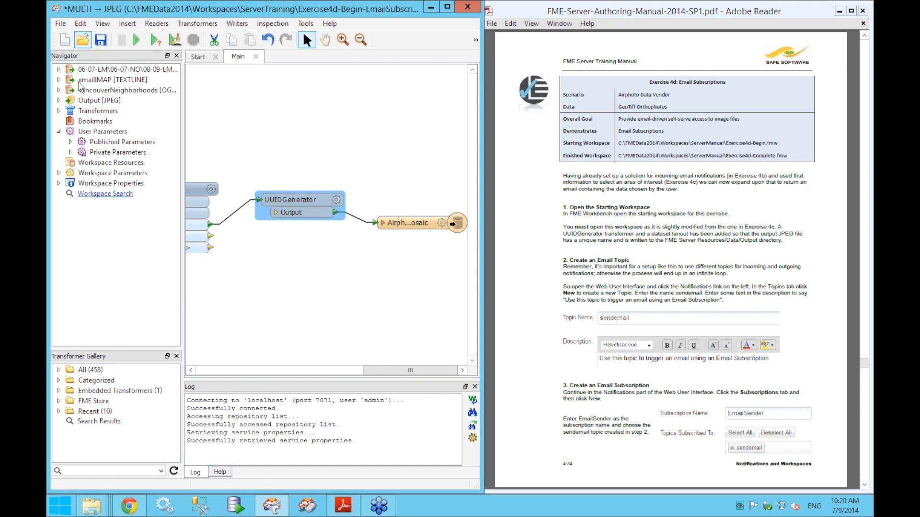
- Review the JPEG output's Advanced fanout directory and dataset settings without changing them
click(59, 101)
drag(182, 106, 223, 105)
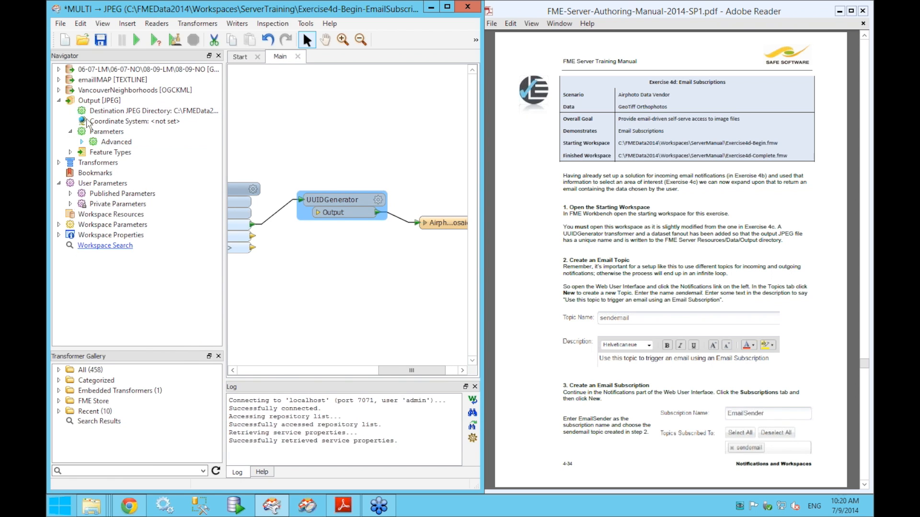
click(82, 142)
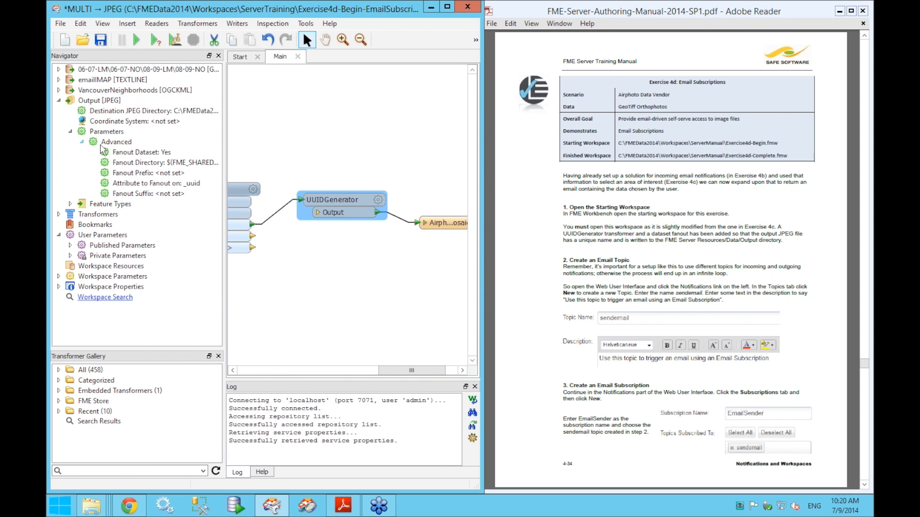
drag(226, 166, 271, 167)
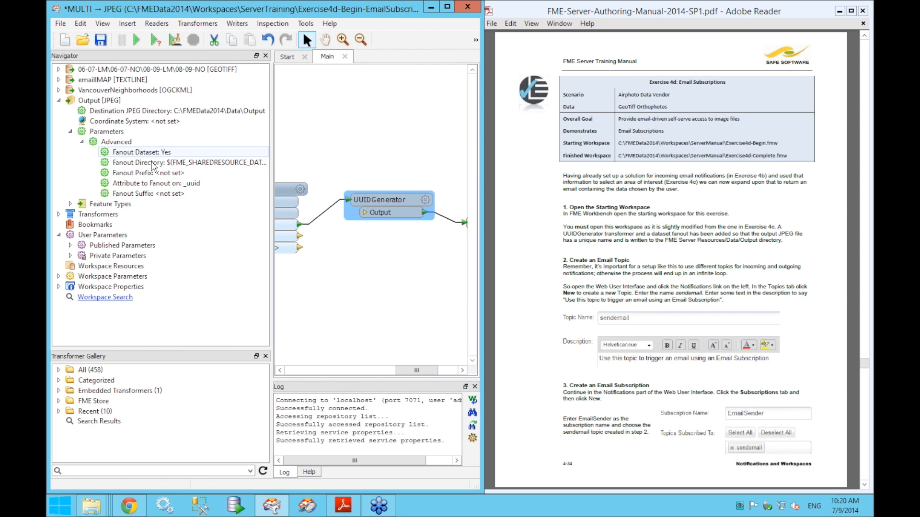
double_click(152, 164)
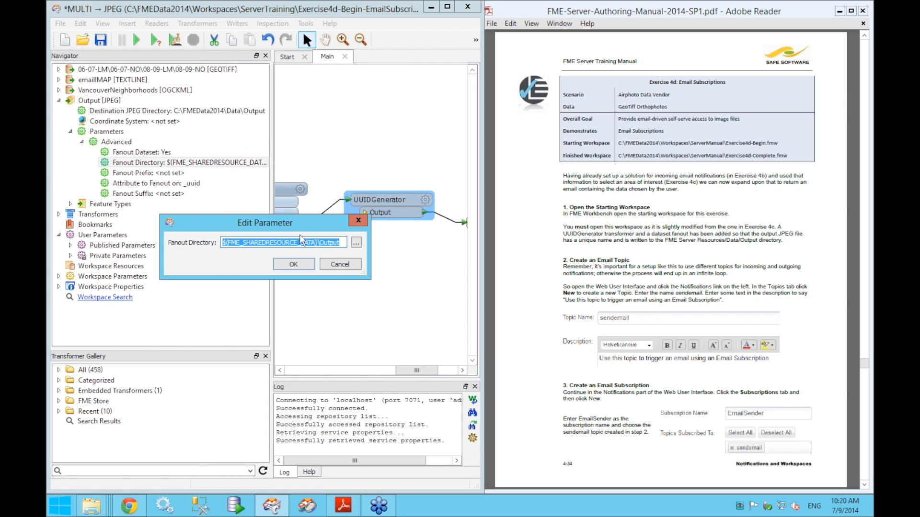
key(Escape)
double_click(133, 152)
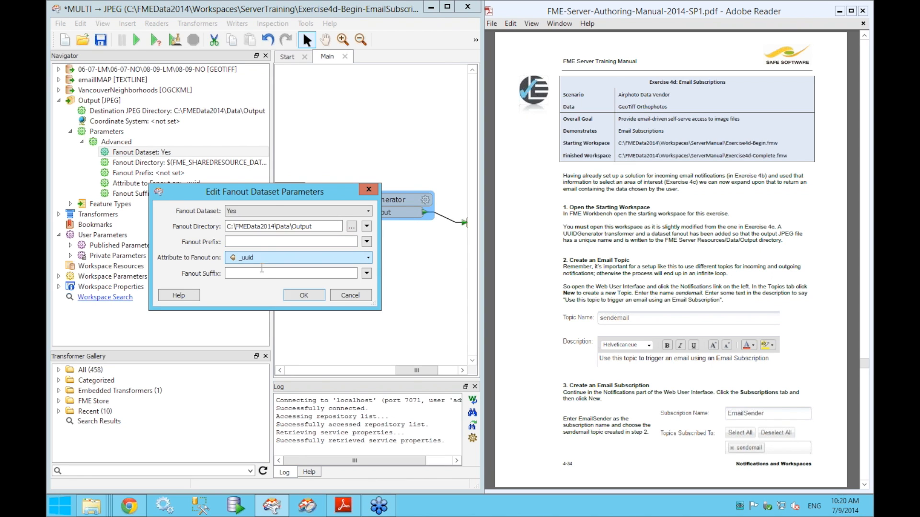
click(338, 295)
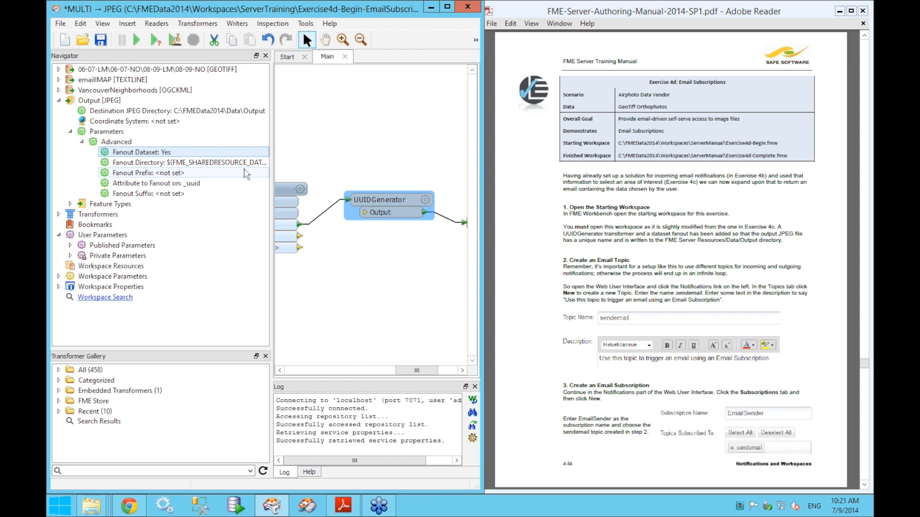
- Point out the fanout on _uuid setting, then restore the canvas view to the Clipper
click(211, 183)
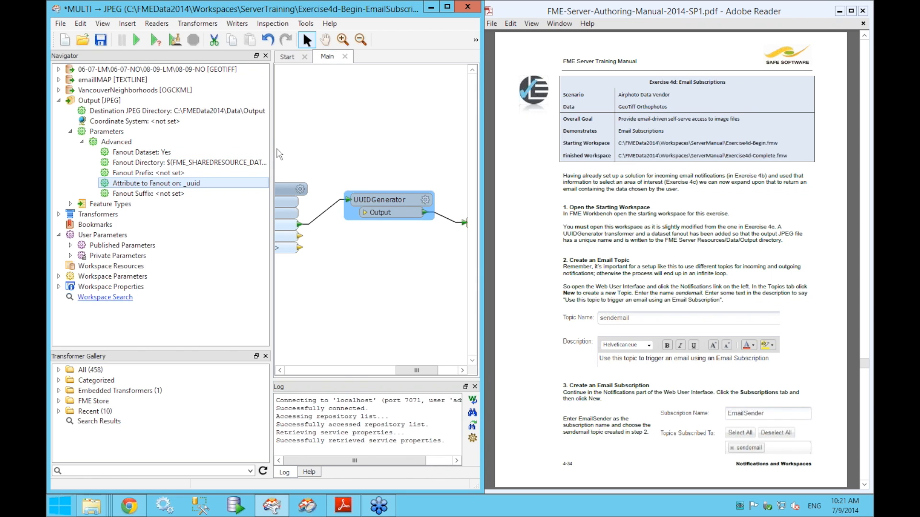
drag(271, 148, 171, 148)
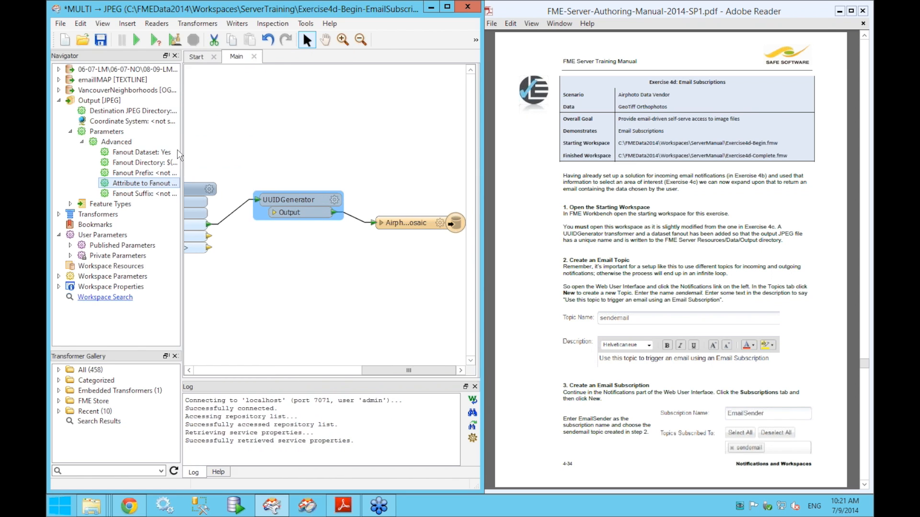
drag(267, 148, 353, 149)
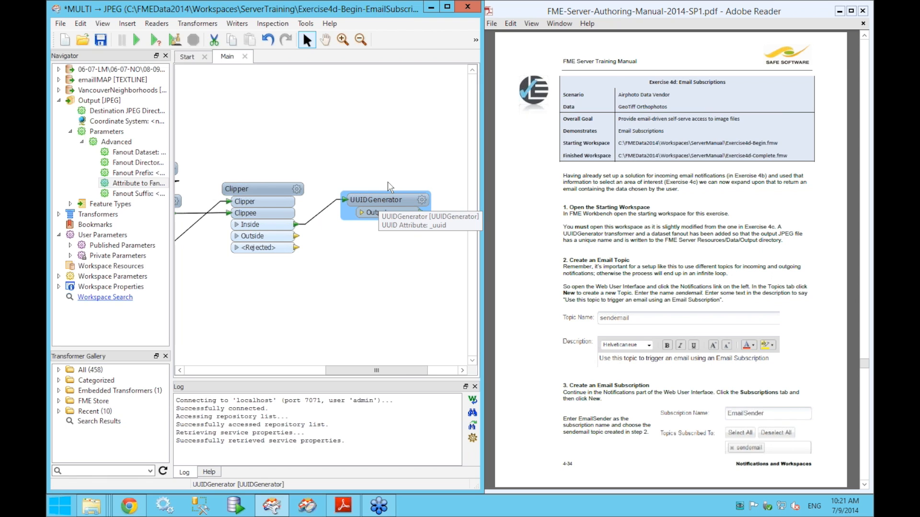
mouse_move(376, 138)
mouse_down()
mouse_move(429, 142)
mouse_move(387, 141)
mouse_up()
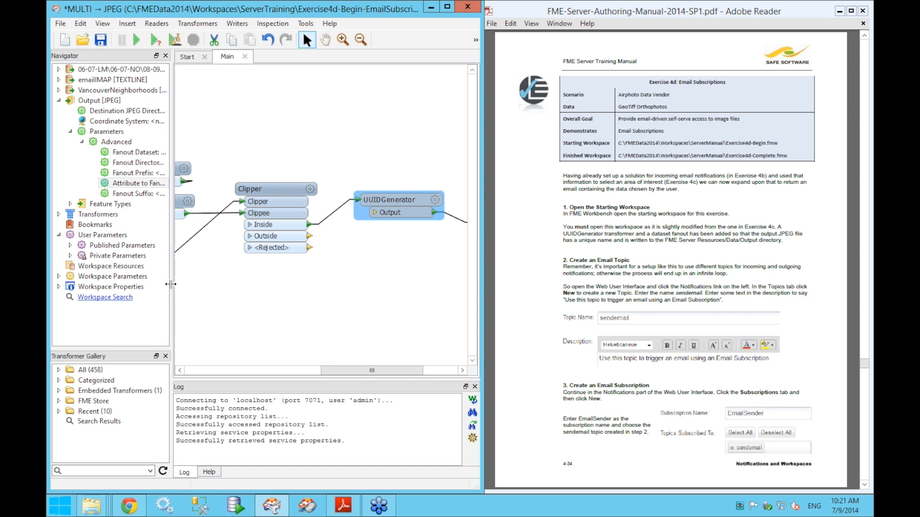
mouse_move(128, 505)
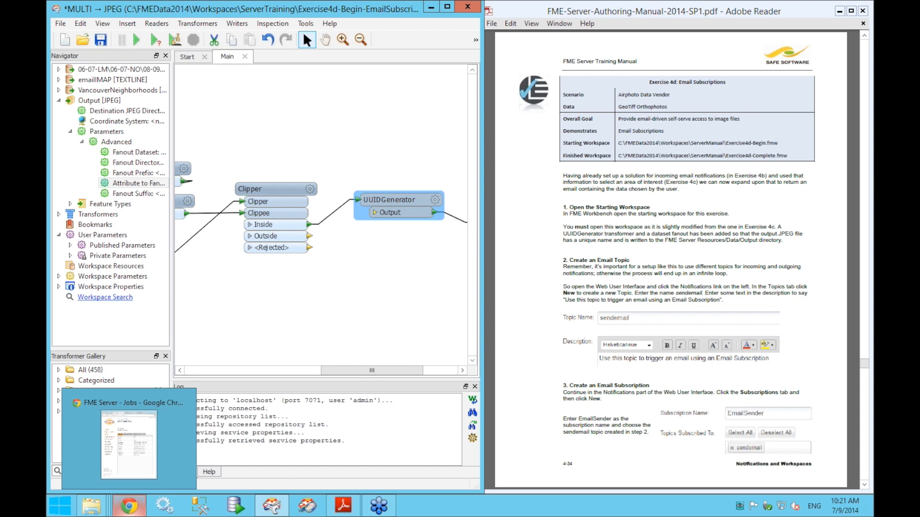
- Create topic sendemail described as 'Topic to trigger an email using an Email Subsciription'
click(128, 445)
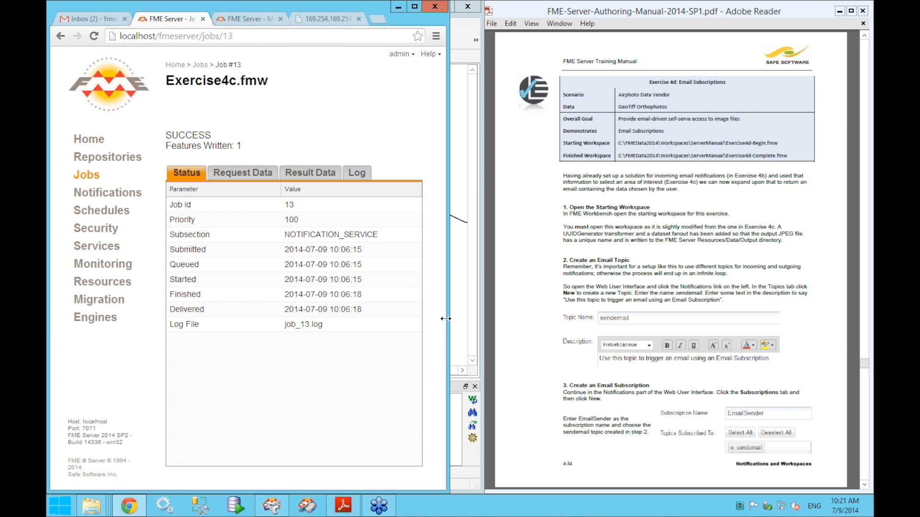
drag(459, 318, 498, 318)
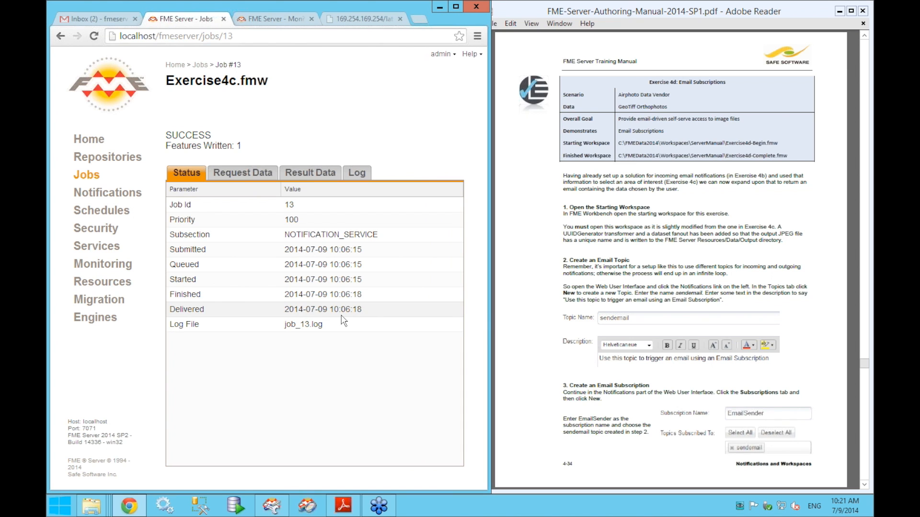
click(94, 193)
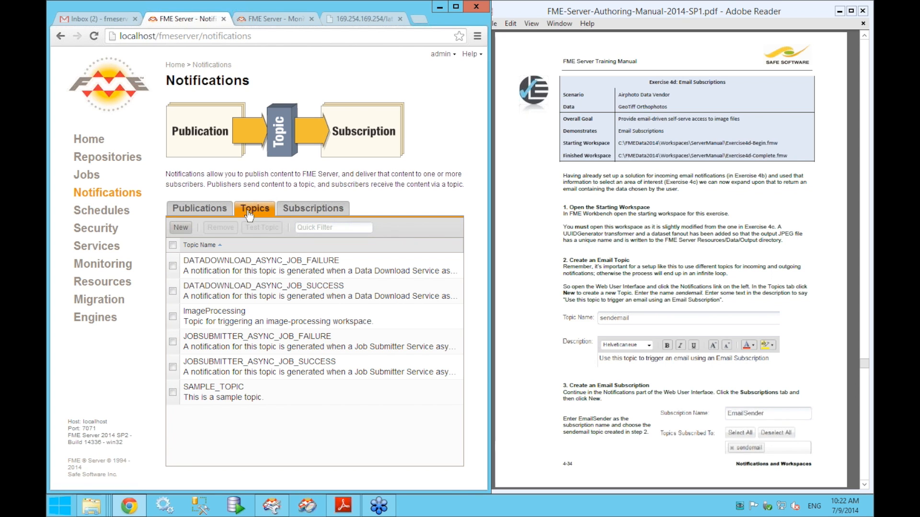
click(185, 228)
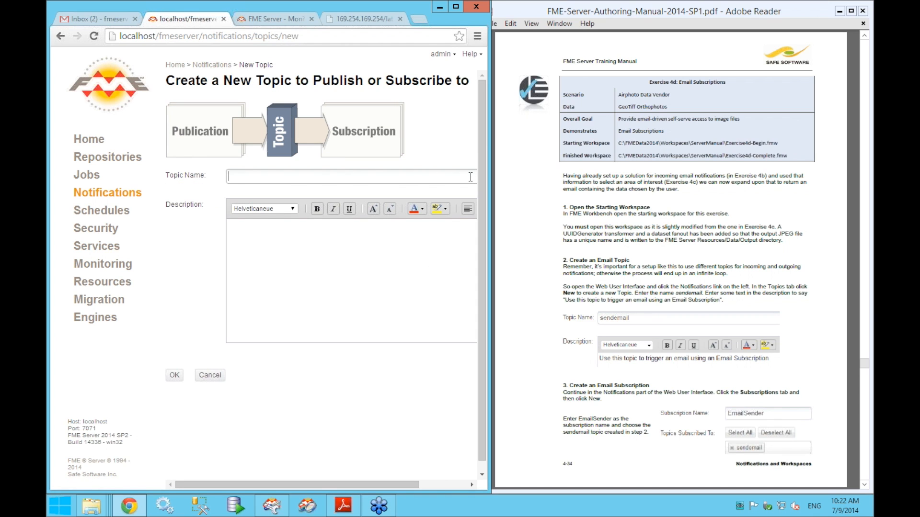
text(sendemail)
click(344, 286)
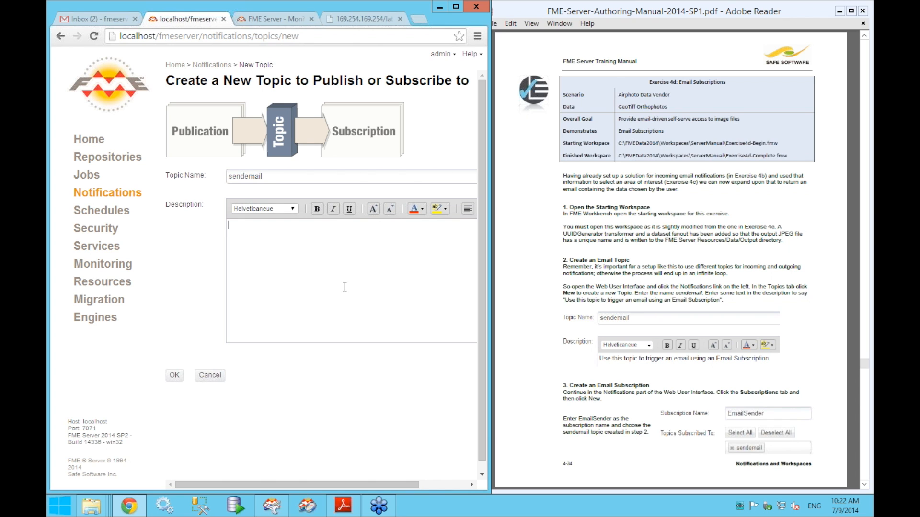
text(Topic to trigger an email using an )
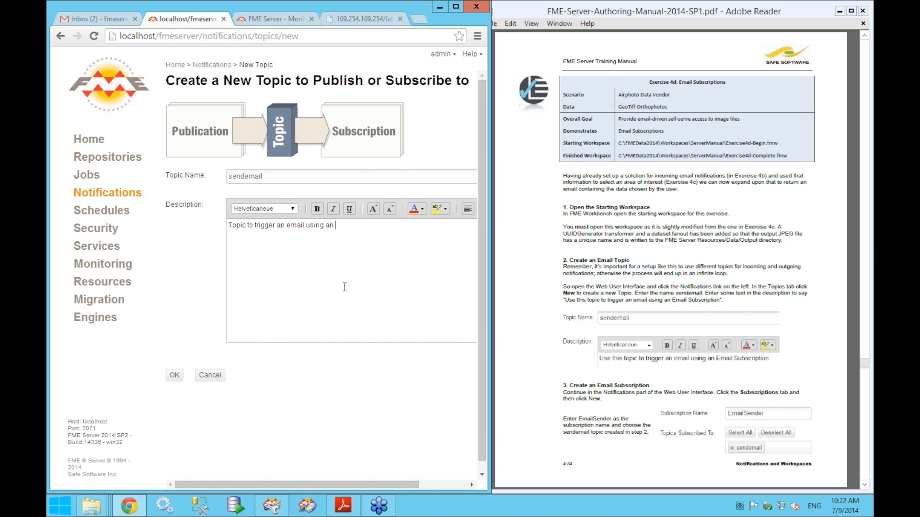
text(Email Subsc)
text(i)
text(ription)
click(178, 377)
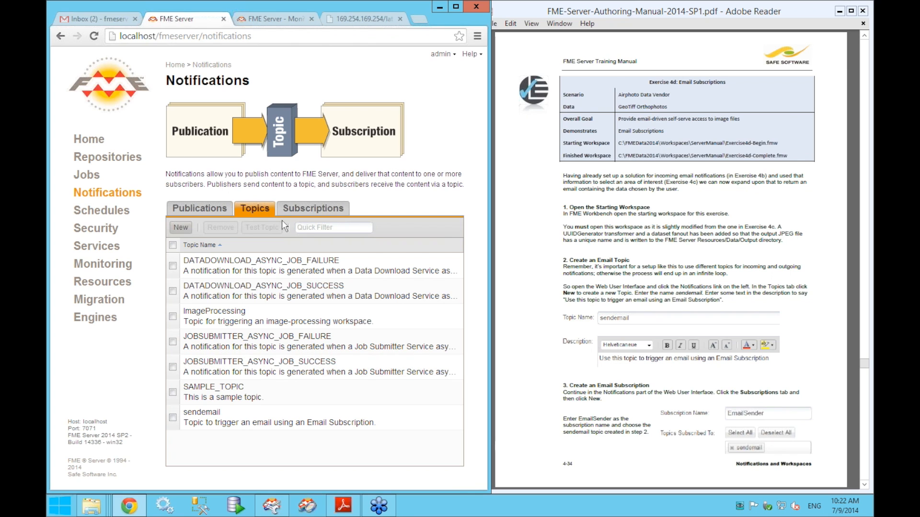
- Start a new subscription named EmailSender from the Subscriptions list
click(321, 212)
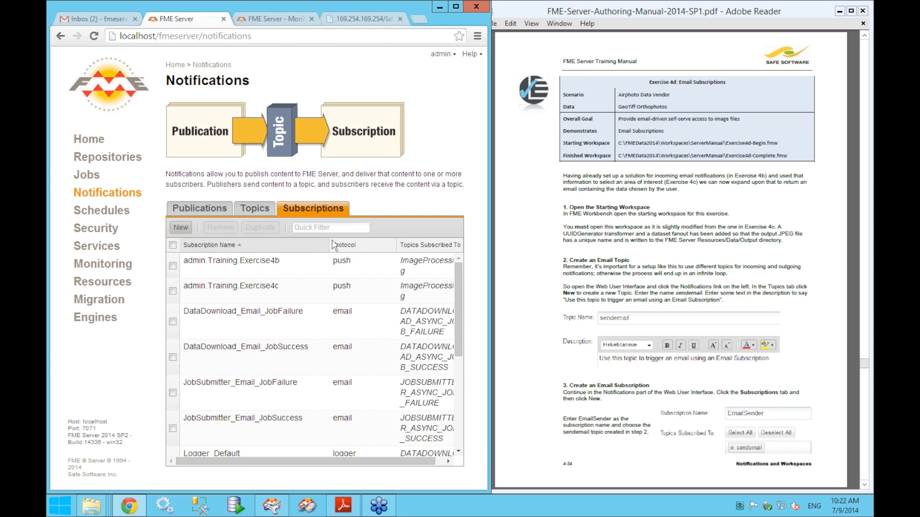
drag(490, 310, 505, 308)
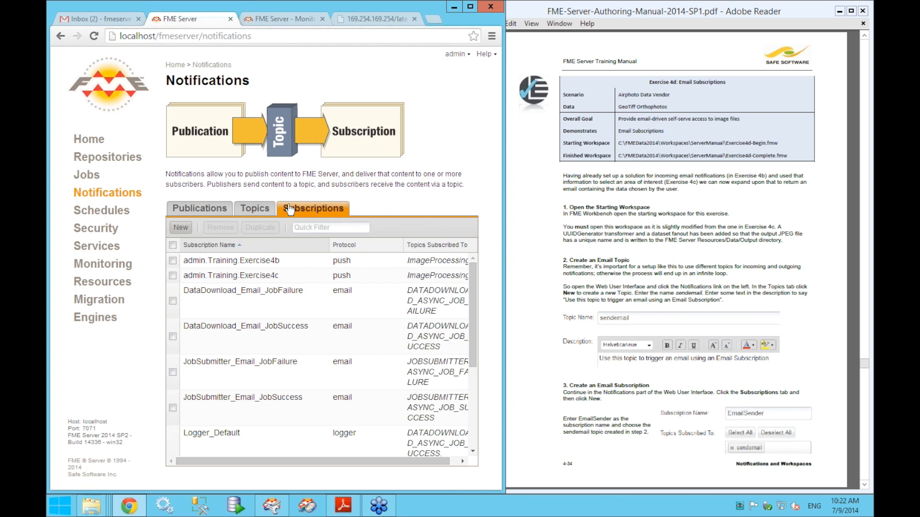
click(187, 228)
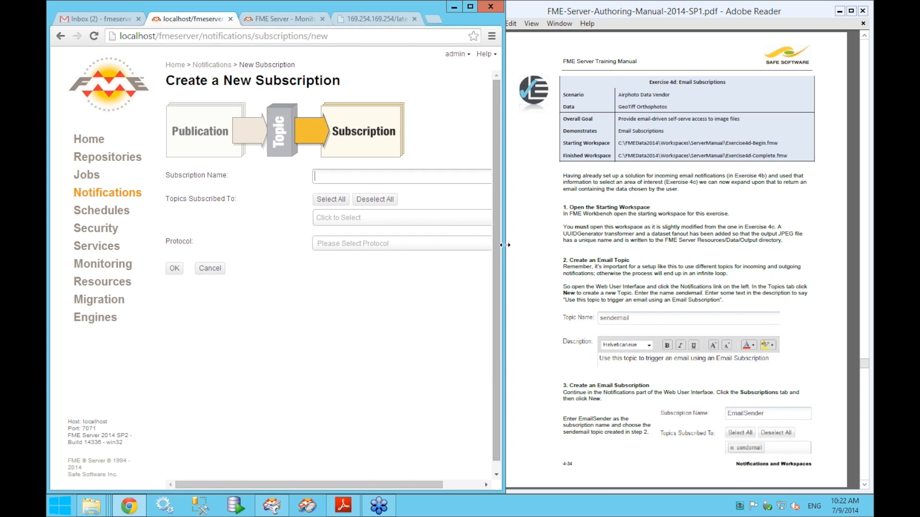
drag(542, 245, 554, 245)
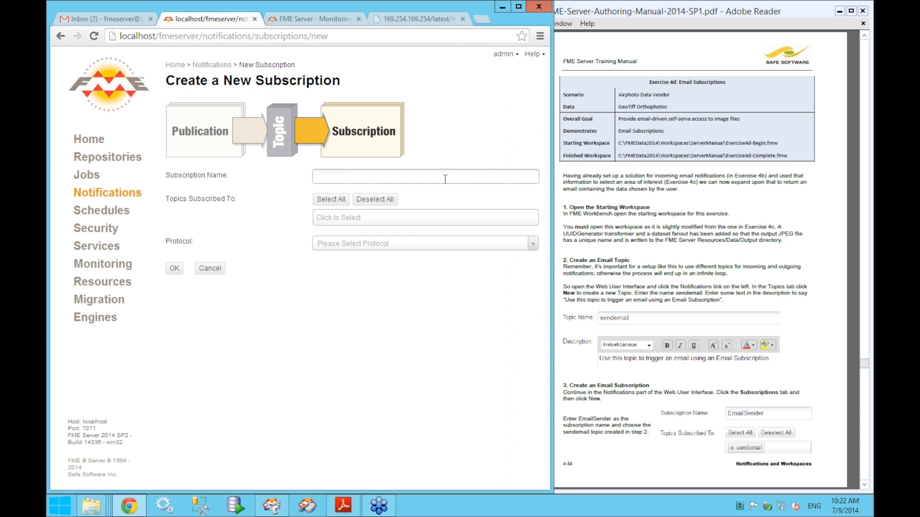
text(EmailSender)
- Subscribe EmailSender to the sendemail topic and set its protocol to Email
click(405, 217)
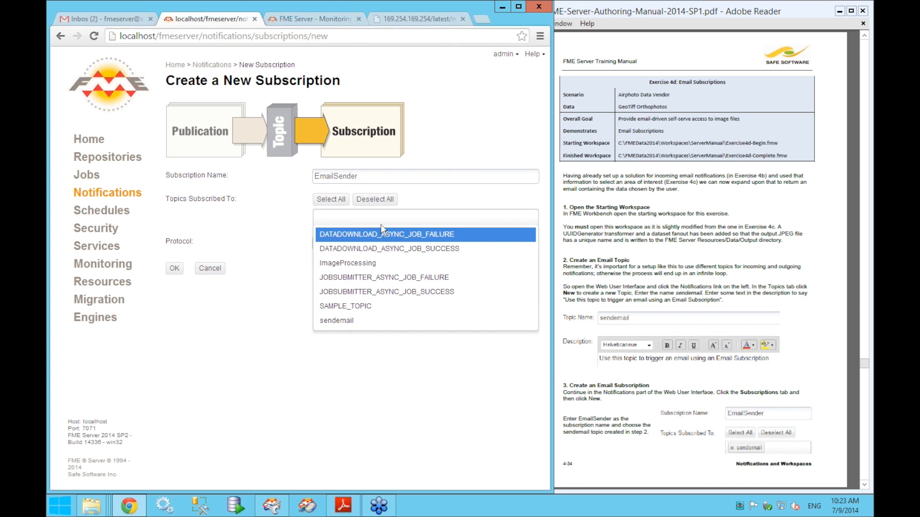
click(338, 322)
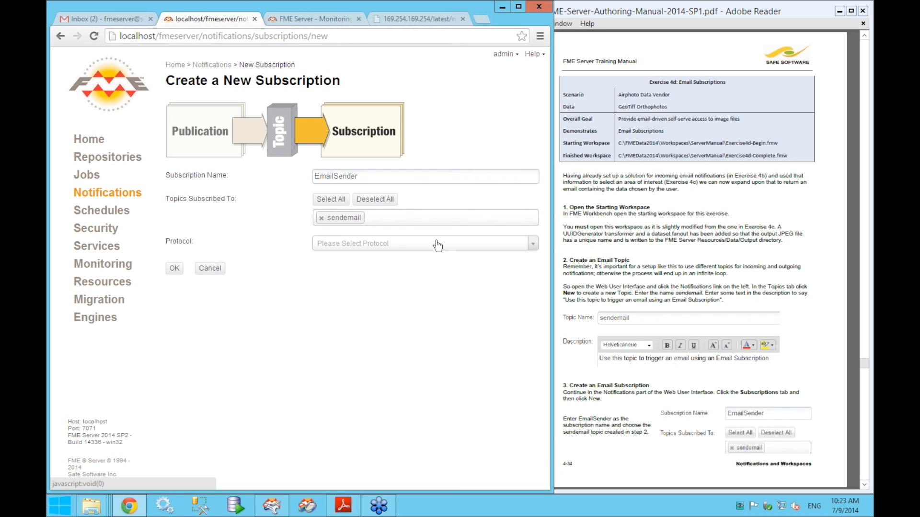
click(356, 248)
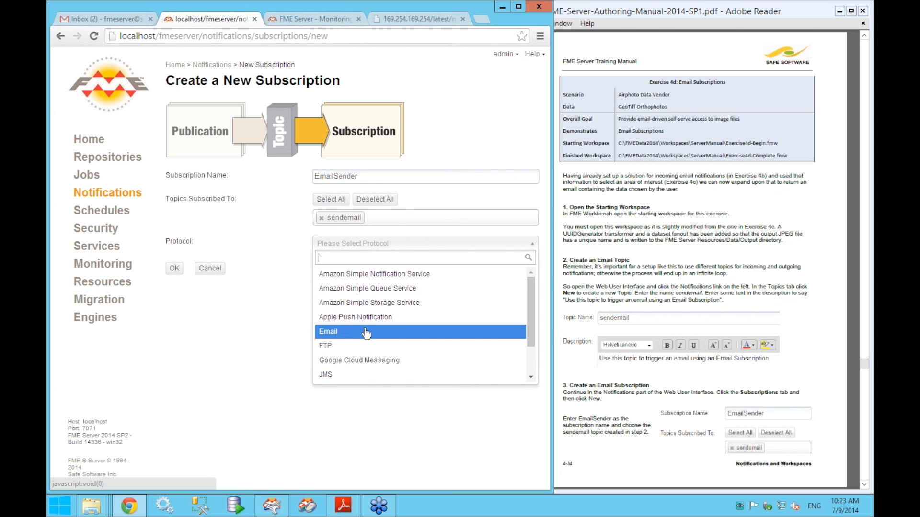
click(367, 332)
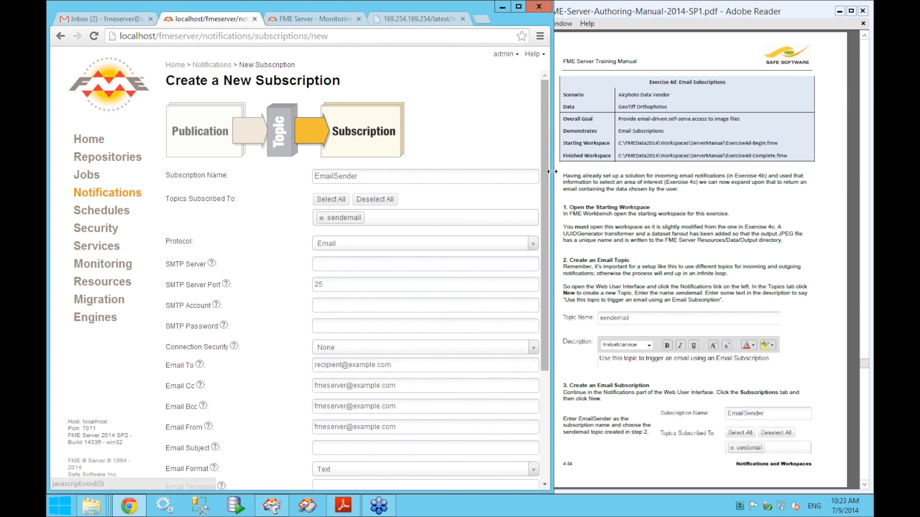
- Read the manual's page 4-35 step 4 email settings, then return to the subscription form
drag(548, 186, 546, 214)
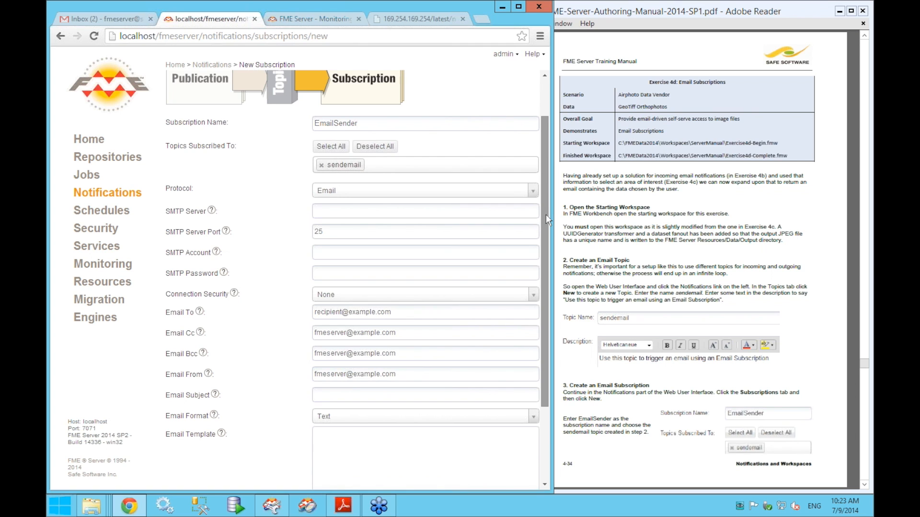
scroll(545, 214, down, 2)
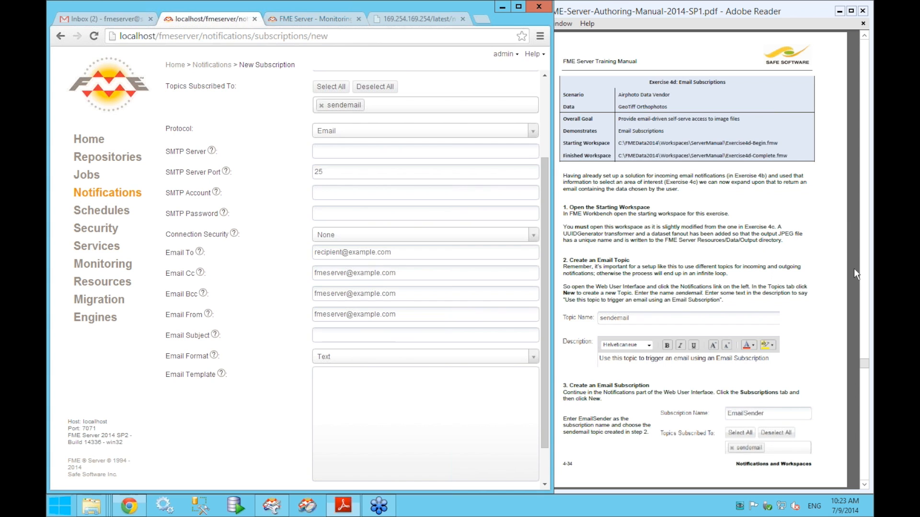
click(854, 268)
scroll(791, 233, down, 3)
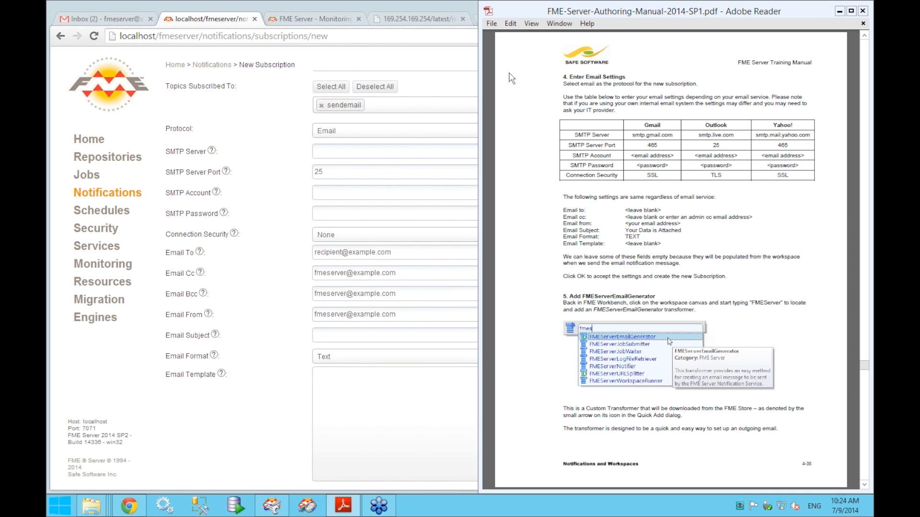
click(274, 105)
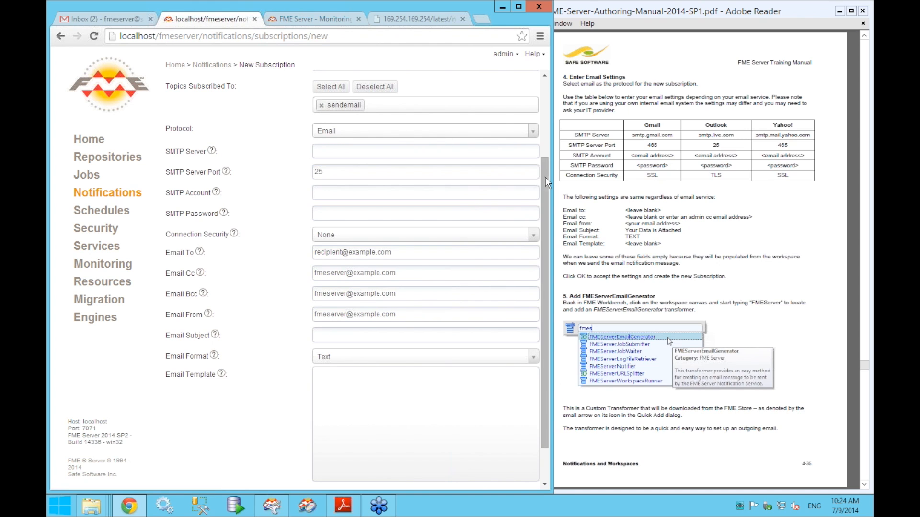
- Set SMTP server smtp.gmail.com, port 465, the account address and password, with SSL security
scroll(545, 158, up, 2)
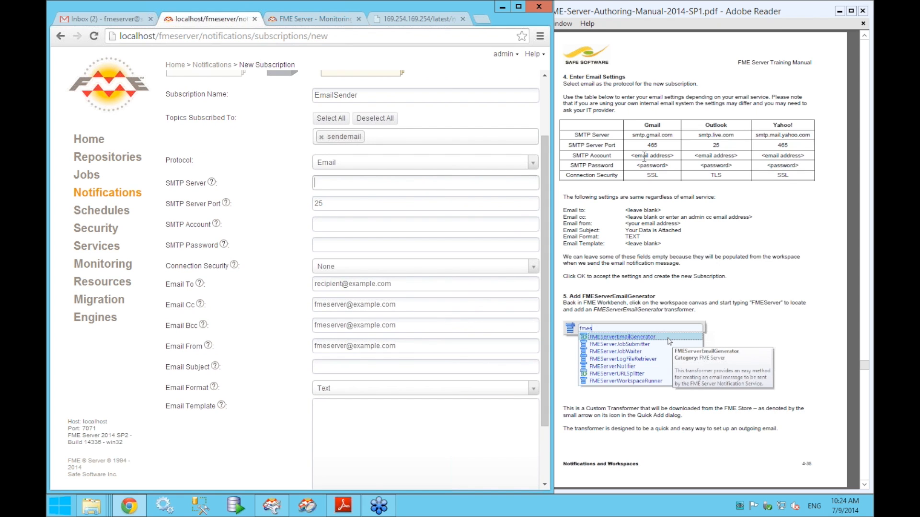
text(smtp.gmail.com)
click(477, 206)
key(BackSpace)
key(BackSpace)
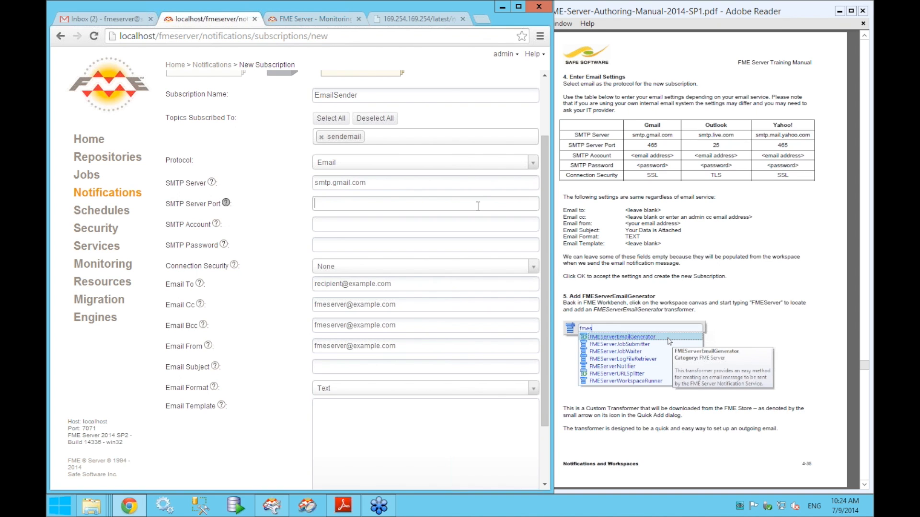
text(465)
click(474, 223)
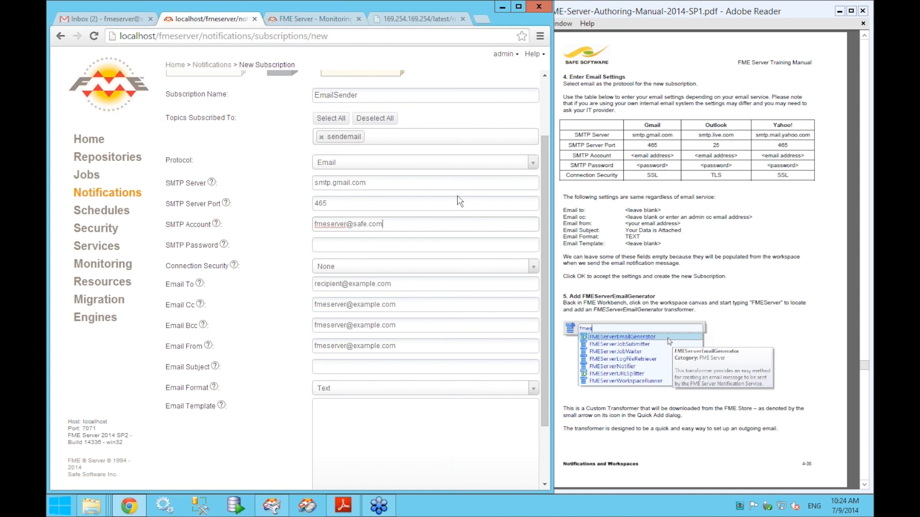
click(448, 246)
text(••••••••••)
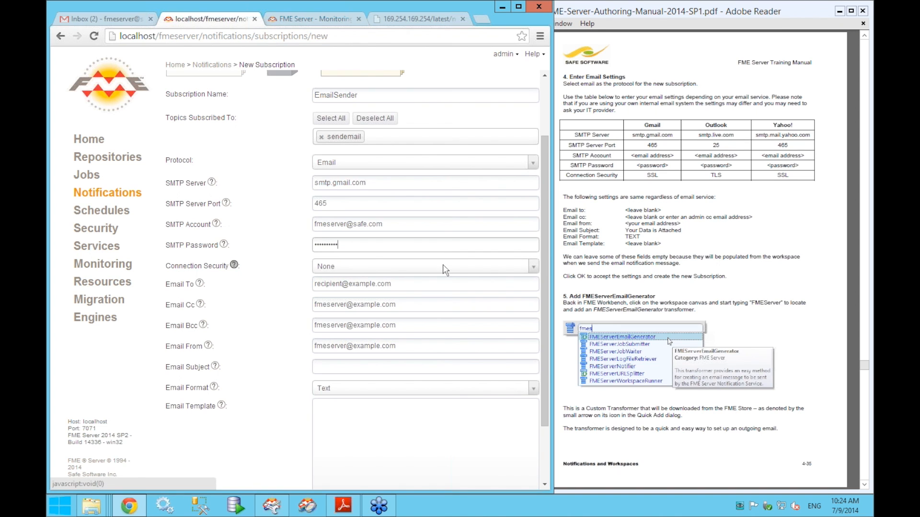
click(445, 267)
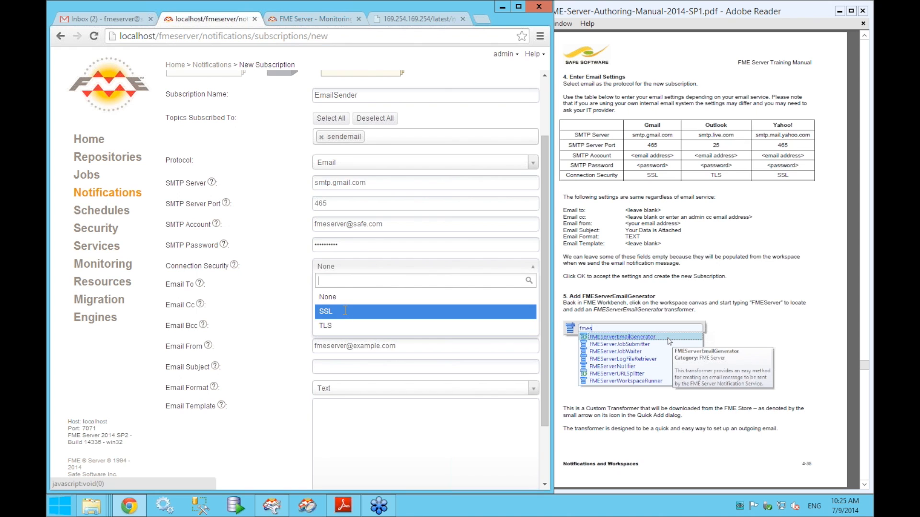
click(345, 310)
- Clear To, Cc and Bcc, enter the sender address, subject 'Your Data is Attached', keep Text format
click(396, 286)
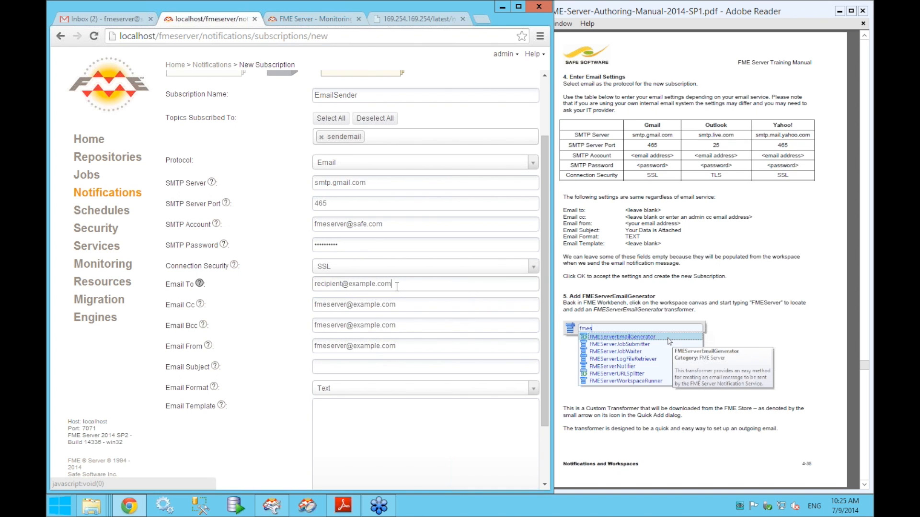
key(ctrl+shift+Left)
key(ctrl+shift+Left)
key(ctrl+shift+Left)
key(BackSpace)
drag(400, 304, 286, 309)
key(BackSpace)
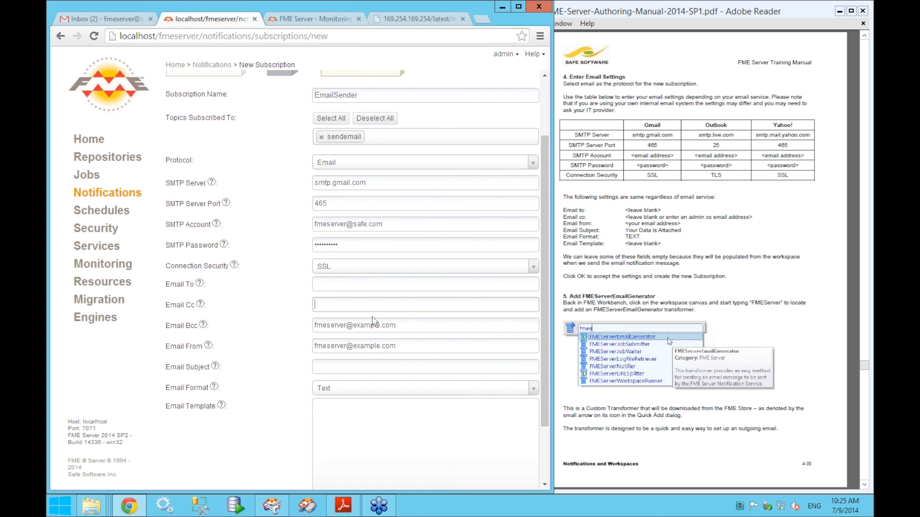
triple_click(360, 325)
key(BackSpace)
triple_click(353, 346)
key(BackSpace)
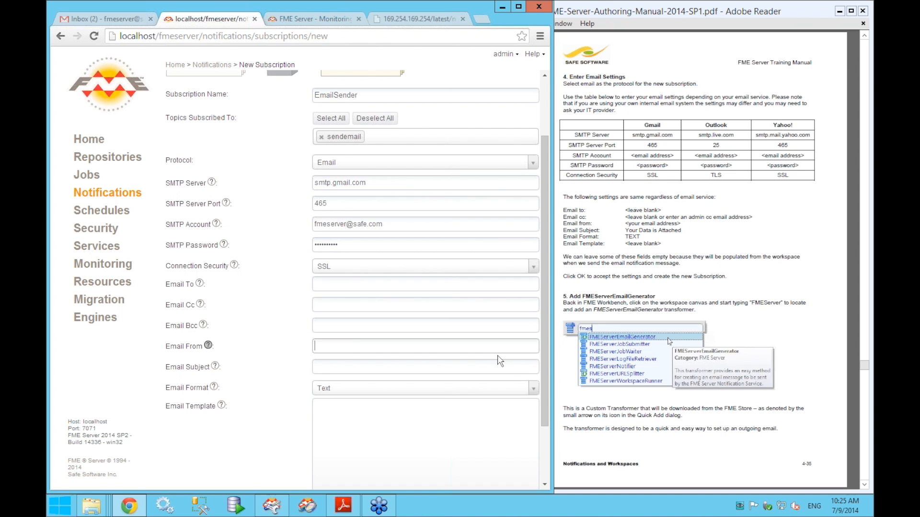
key(Tab)
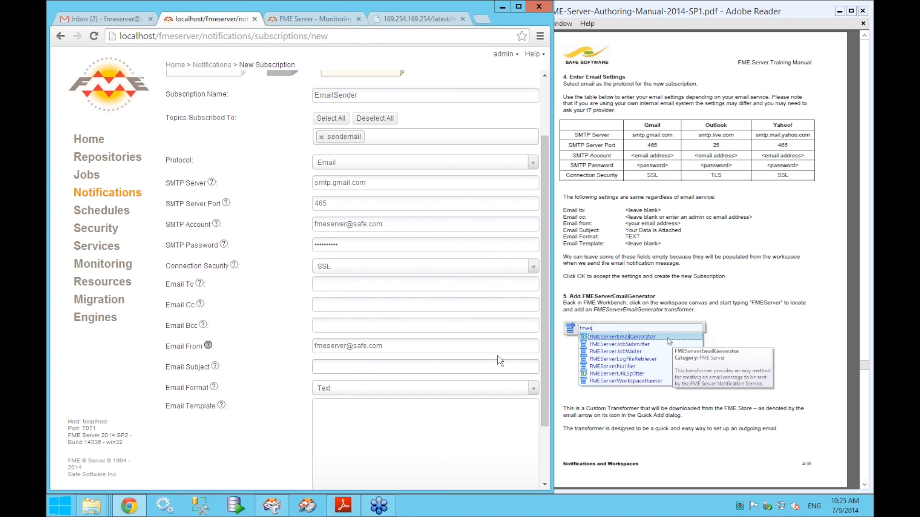
text(Your Data is Attached)
click(481, 392)
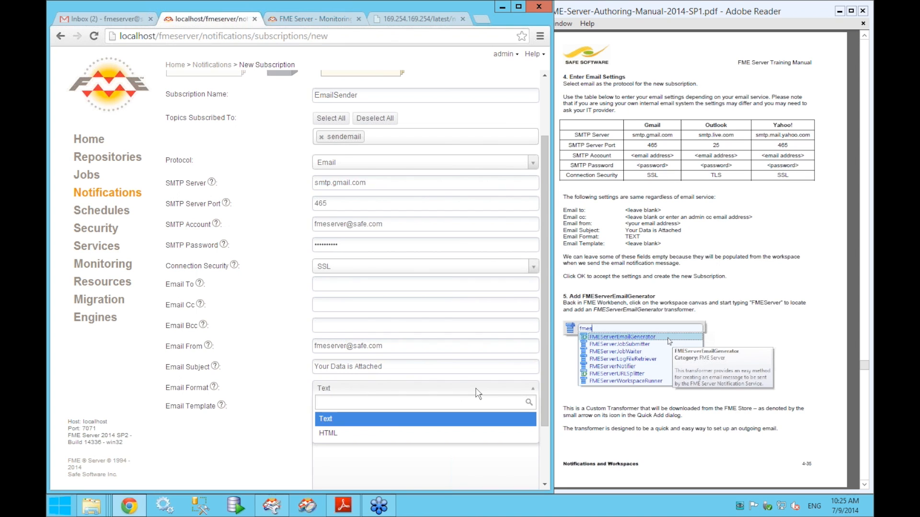
click(387, 417)
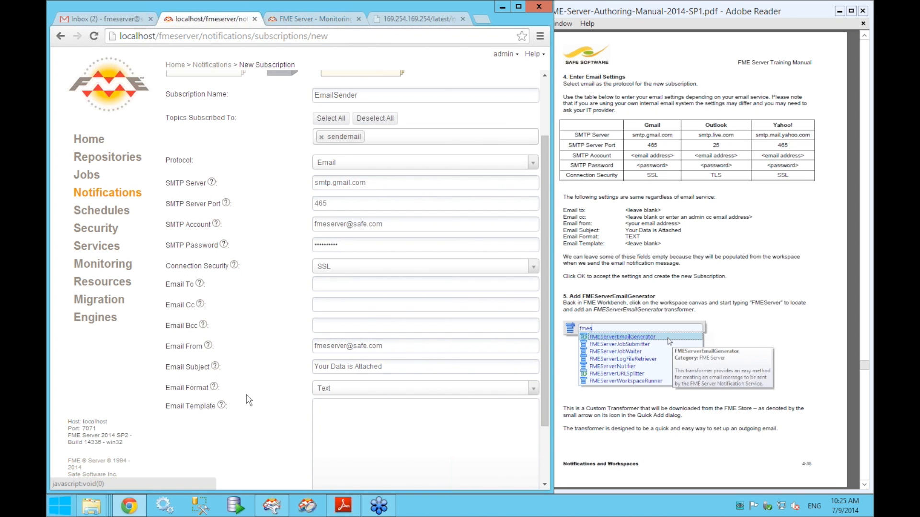
scroll(290, 393, down, 2)
scroll(290, 393, up, 4)
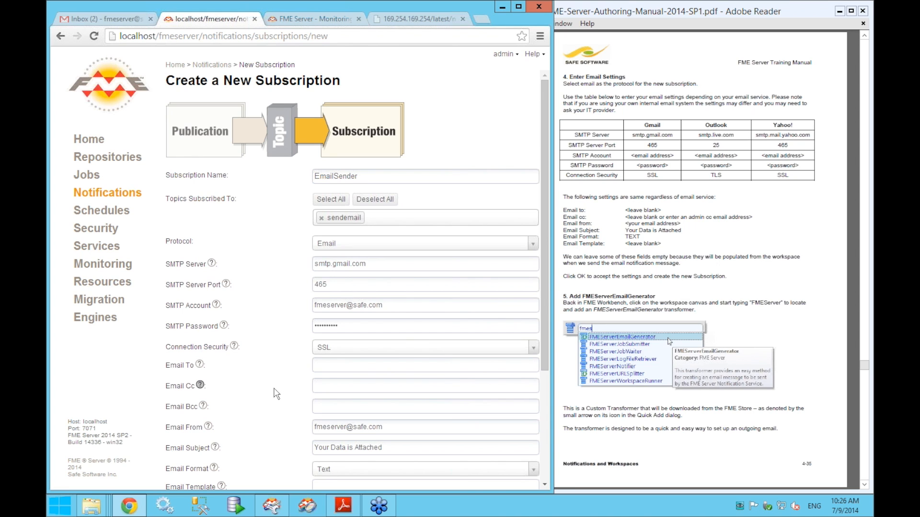
click(331, 369)
scroll(262, 406, down, 3)
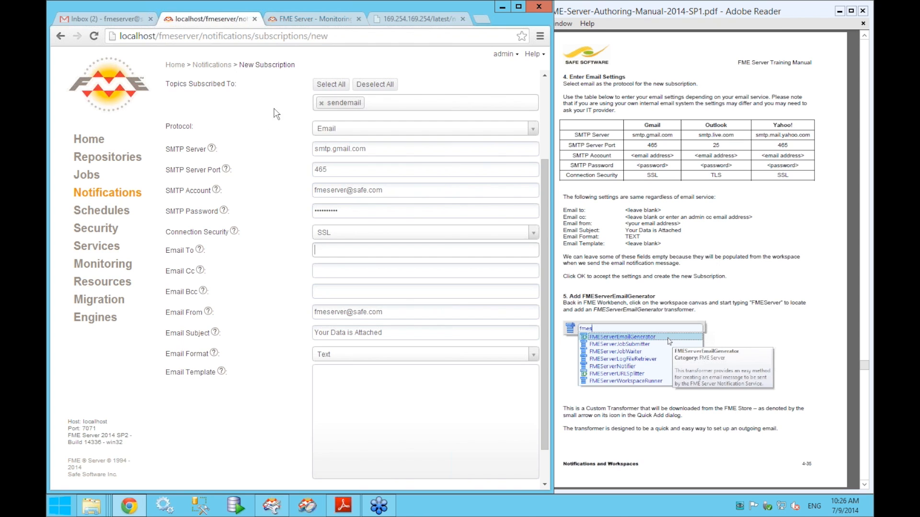
scroll(234, 352, down, 2)
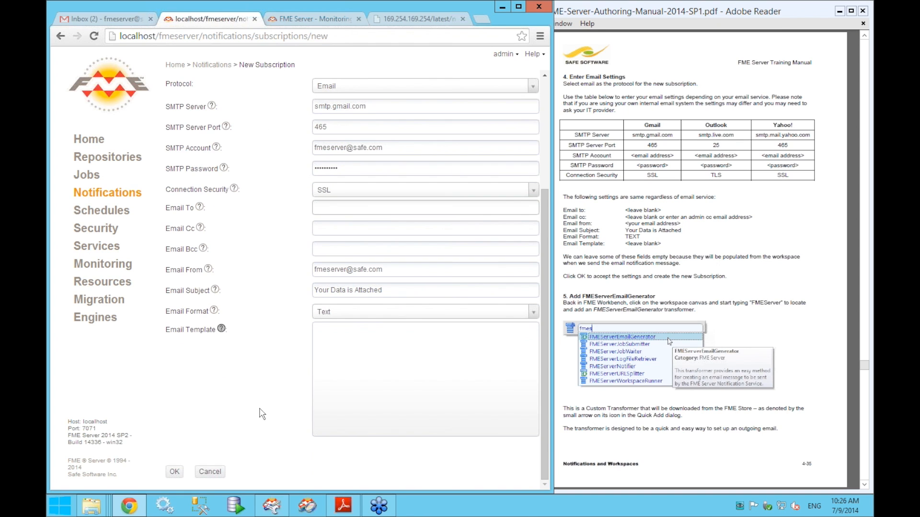
click(174, 472)
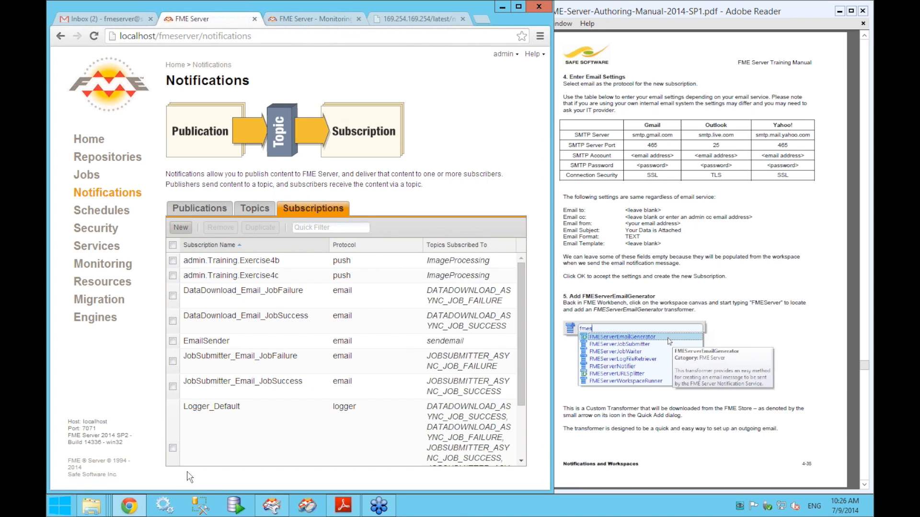
- Scroll through the Subscriptions list, then bring the Exercise4d workspace in FME Workbench forward
scroll(303, 462, down, 1)
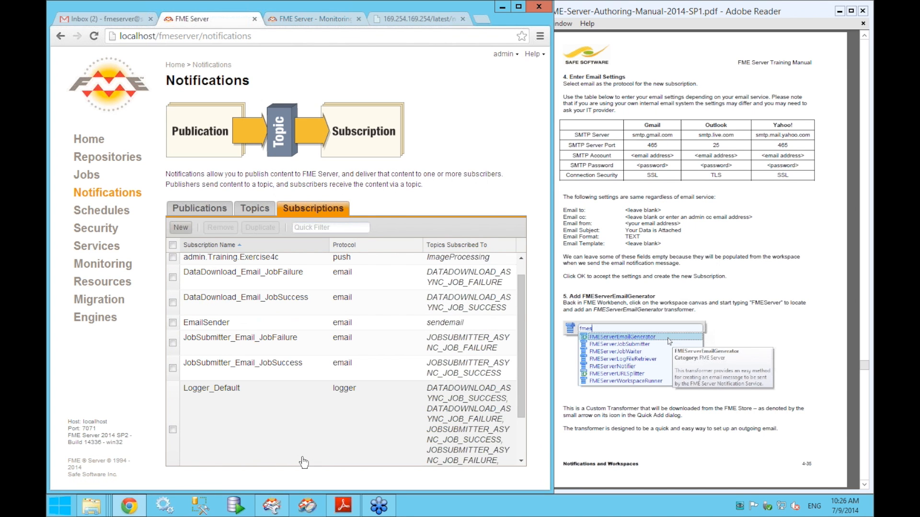
scroll(303, 462, down, 3)
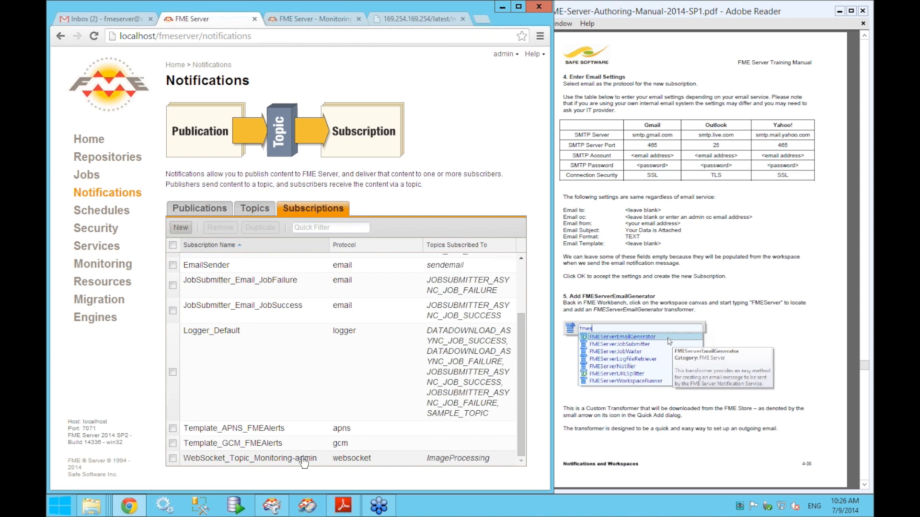
scroll(303, 462, up, 3)
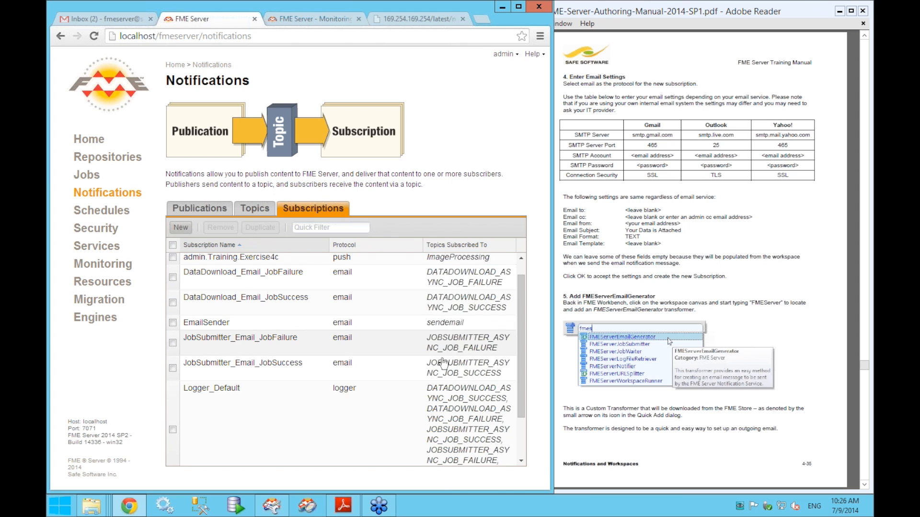
scroll(443, 361, up, 1)
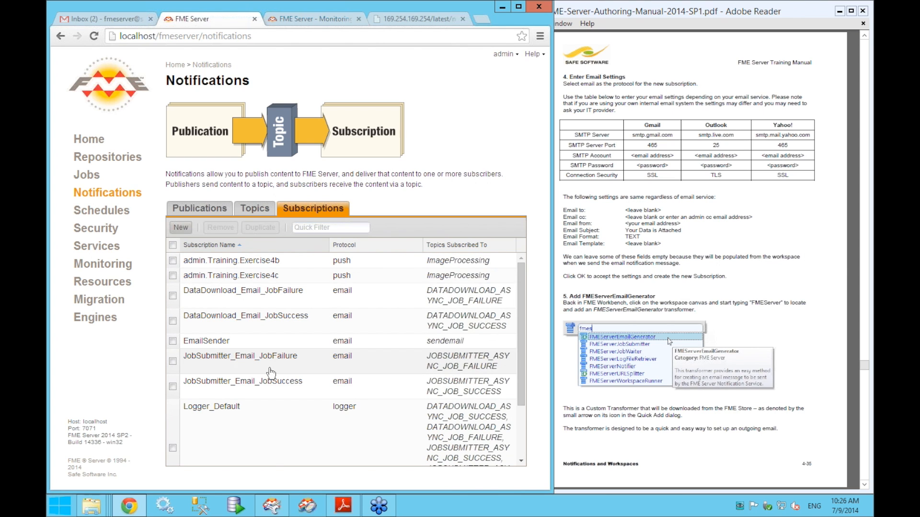
click(282, 510)
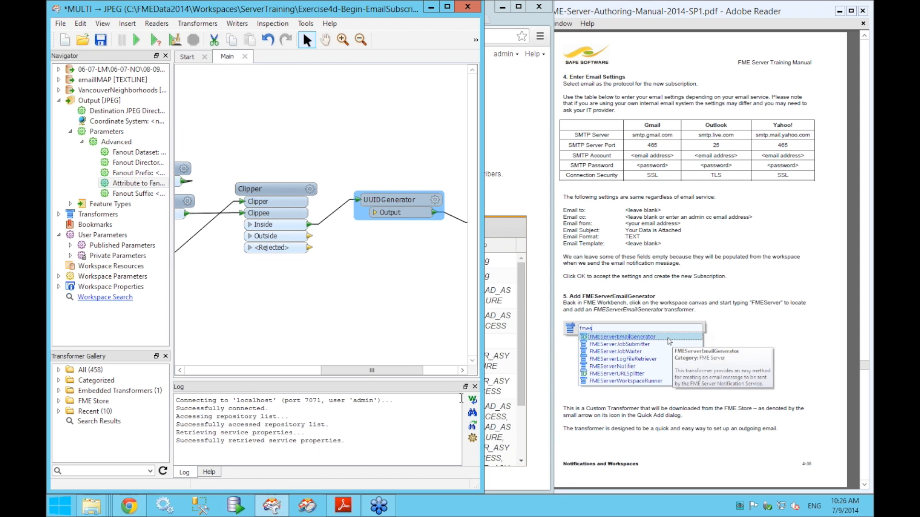
- Widen the Workbench window to show the Clipper, UUIDGenerator and writer chain, then begin a transformer search
drag(512, 392, 522, 393)
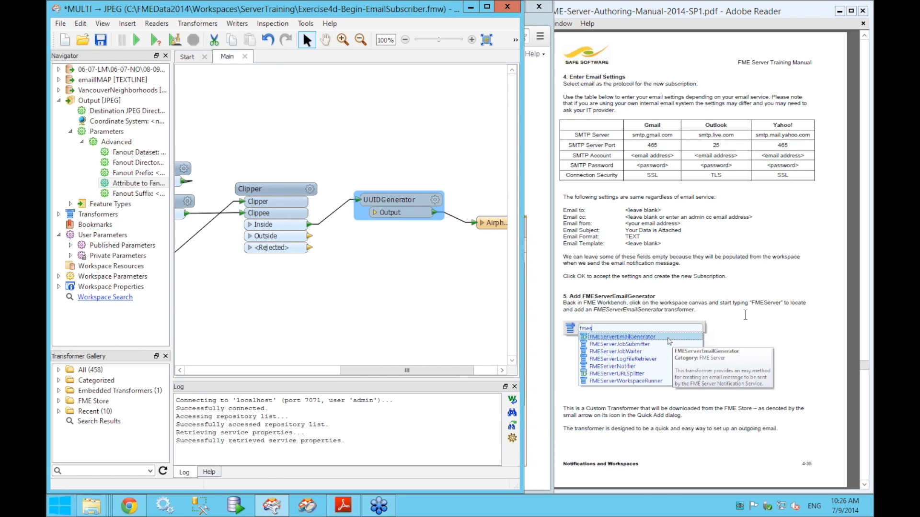
drag(424, 374, 445, 375)
click(383, 345)
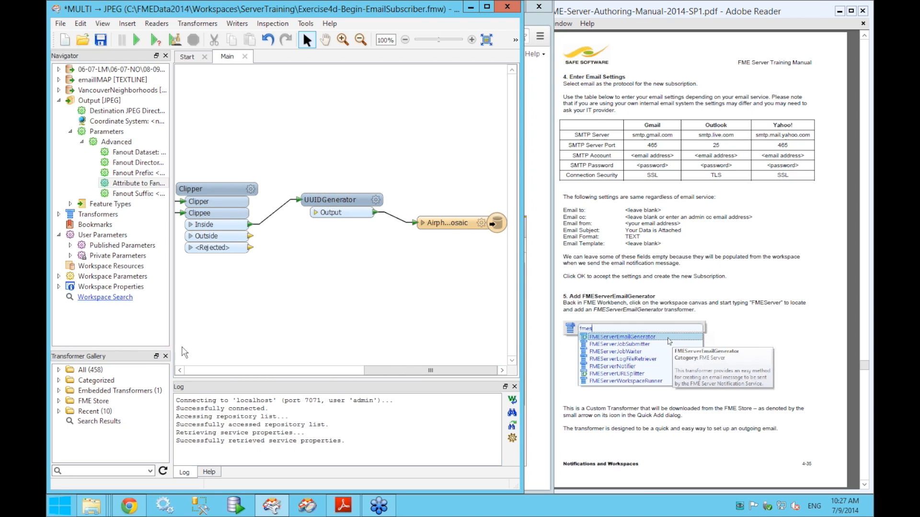
click(259, 331)
text(f)
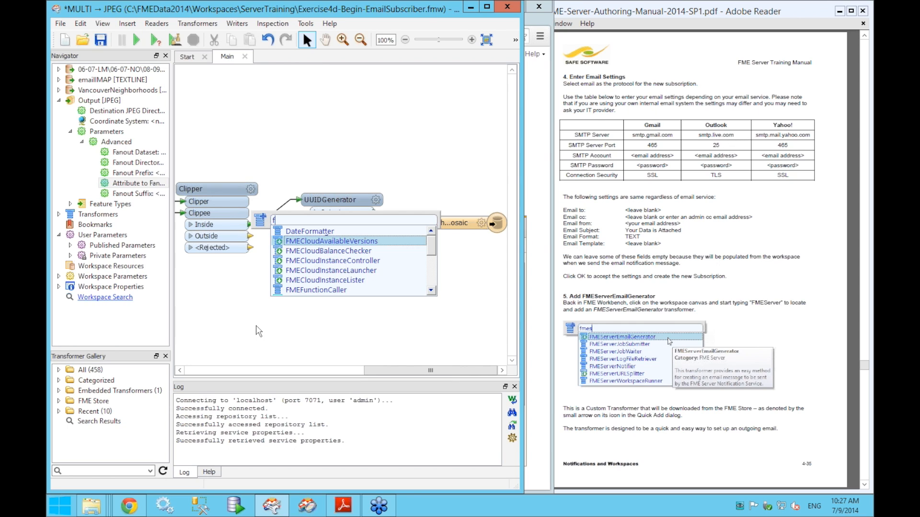
- Add an FMEServerEmailGenerator via Quick Add search 'fmeserveremail' and place it below UUIDGenerator
key(BackSpace)
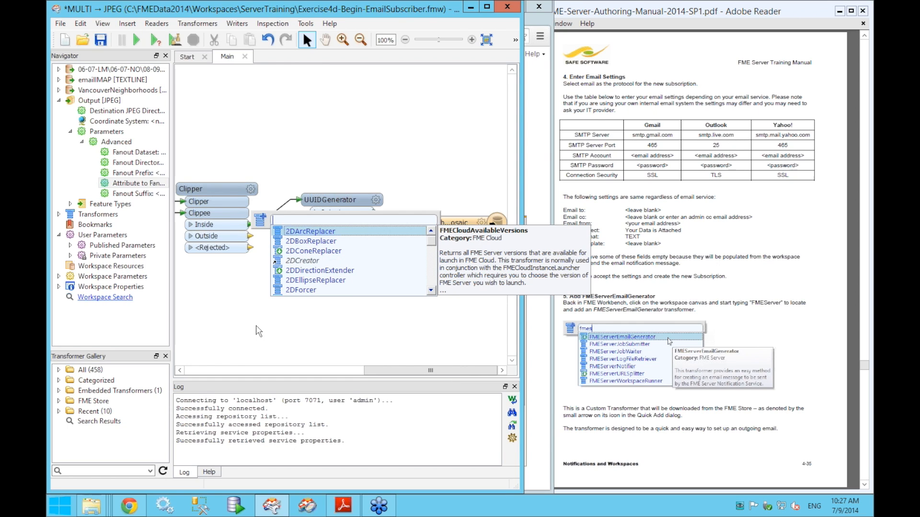
text(f)
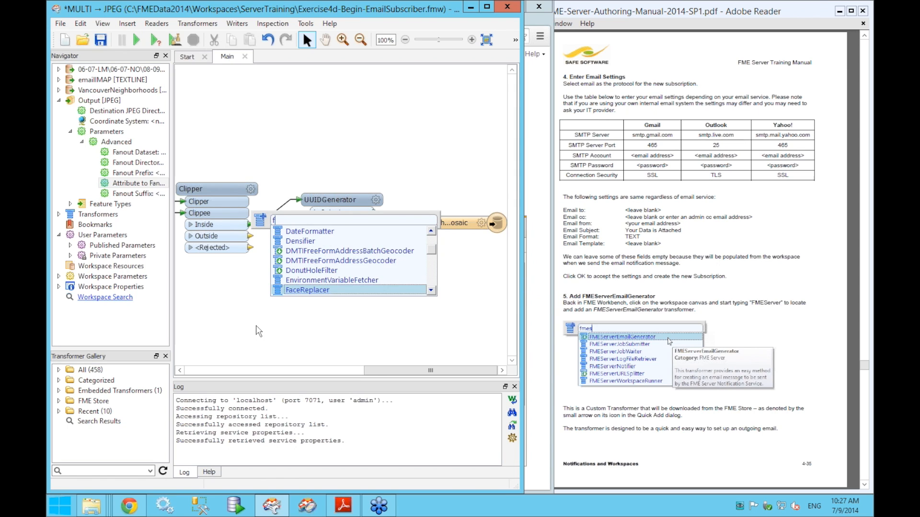
text(meserveremail)
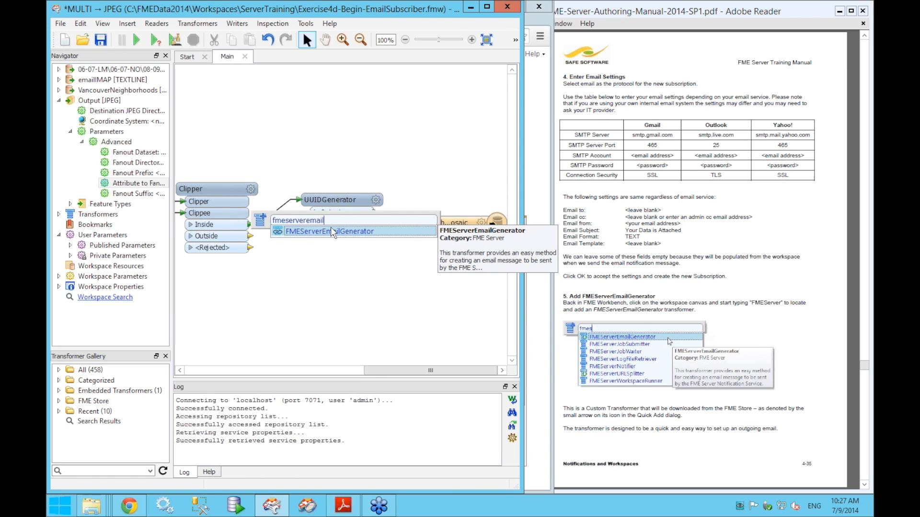
double_click(334, 233)
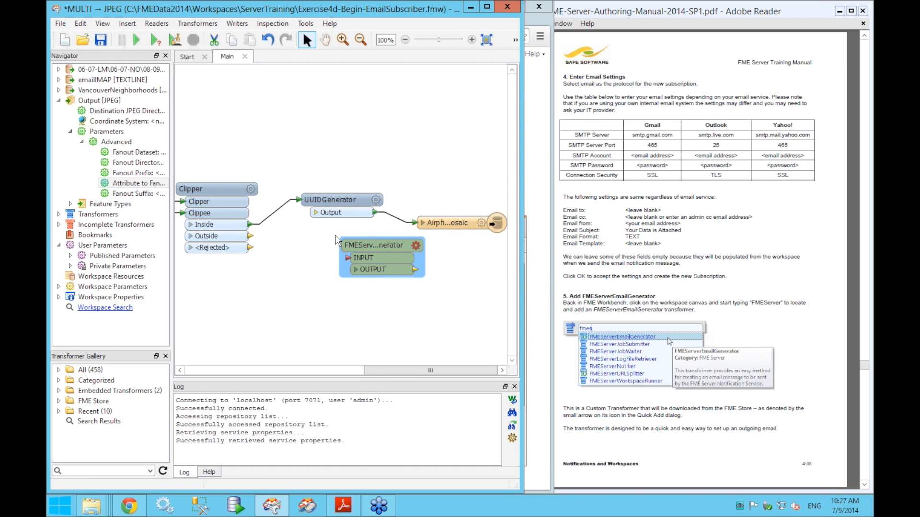
drag(386, 261, 374, 301)
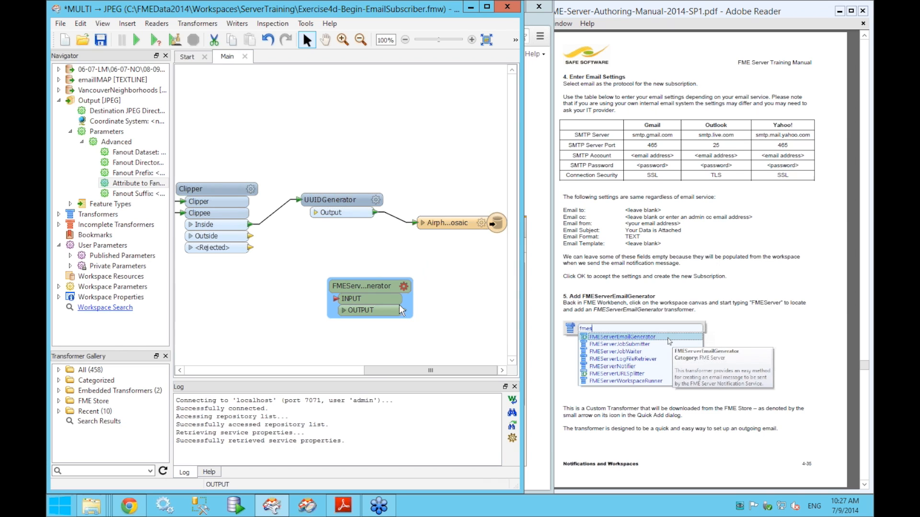
- Rearrange the email generator, UUIDGenerator and AirphotoMosaic writer into a tidy layout
click(850, 307)
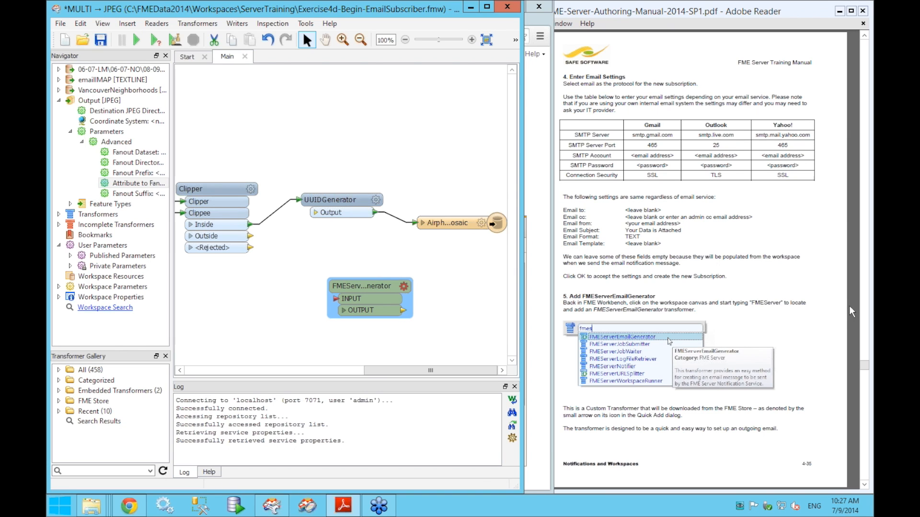
scroll(849, 306, down, 3)
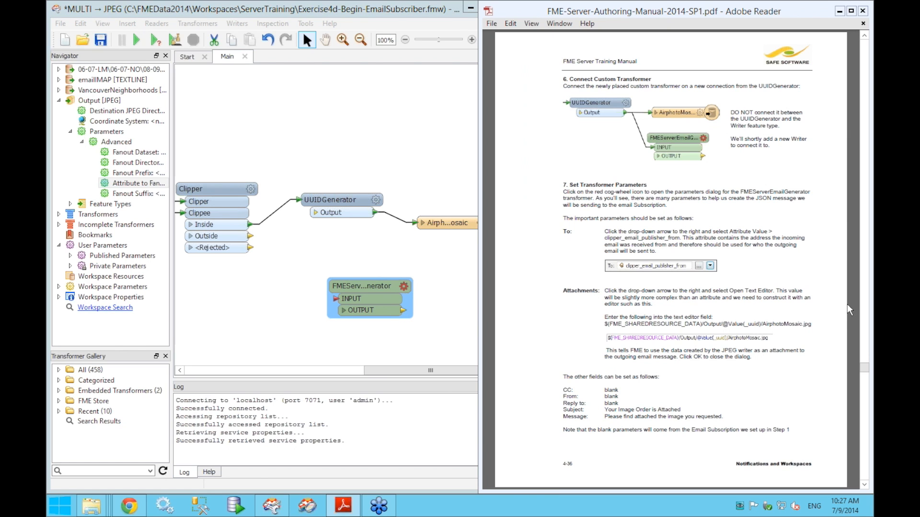
click(319, 243)
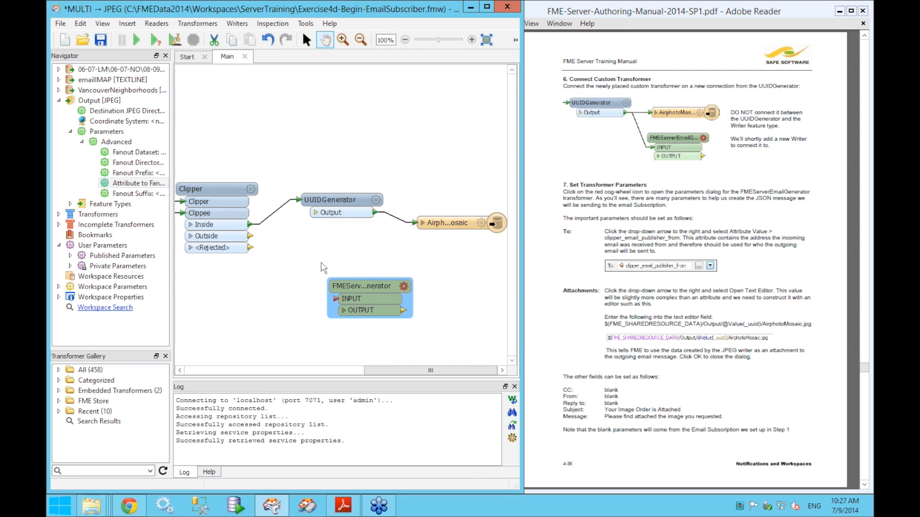
drag(358, 294, 398, 282)
mouse_move(304, 191)
mouse_down()
mouse_move(280, 178)
mouse_move(290, 182)
mouse_up()
click(443, 176)
drag(448, 224, 438, 167)
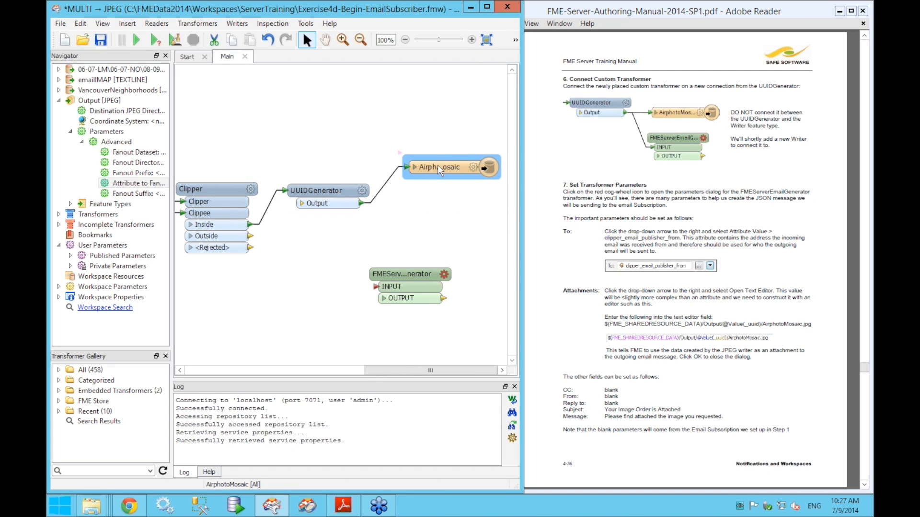
drag(422, 273, 444, 260)
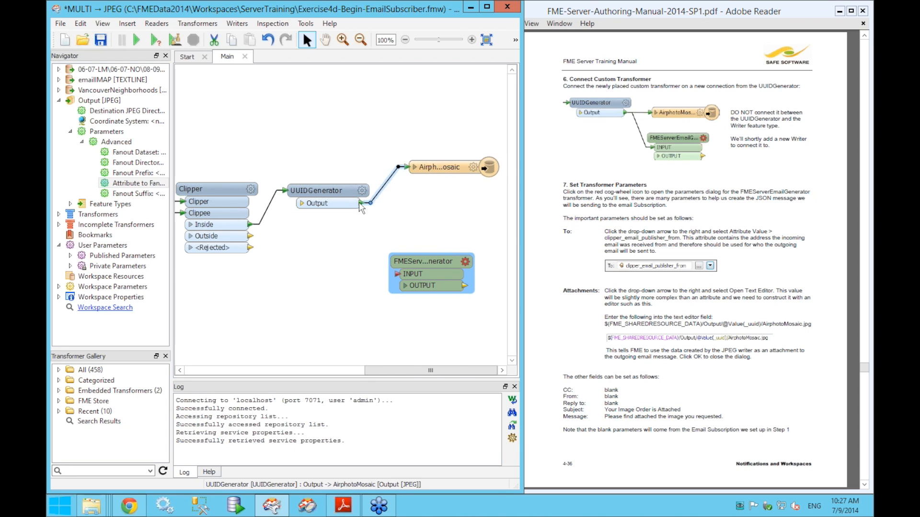
- Connect UUIDGenerator's output to FMEServerEmailGenerator and shift the email generator slightly left
drag(360, 207, 383, 271)
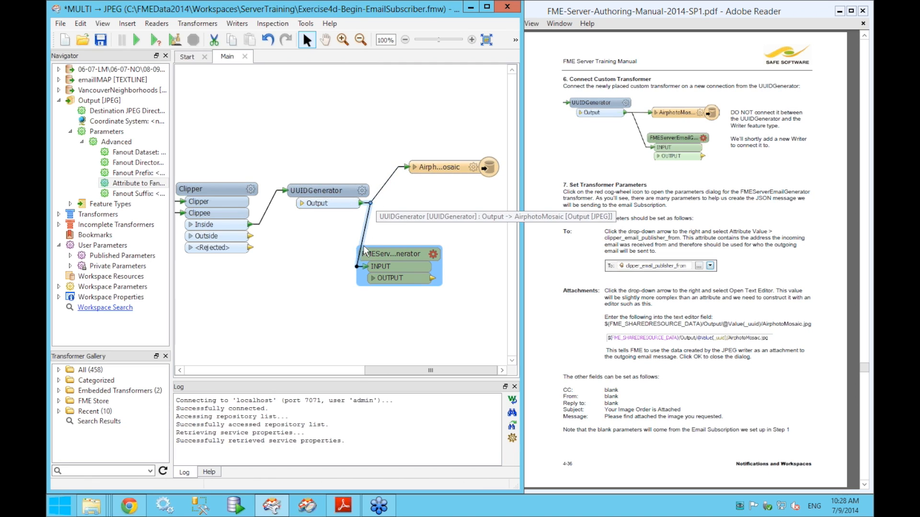
click(419, 224)
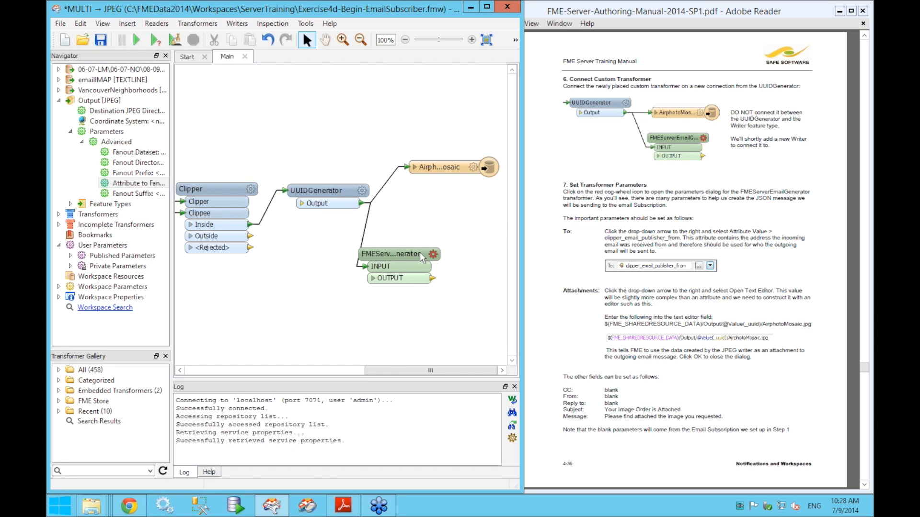
drag(413, 267, 387, 267)
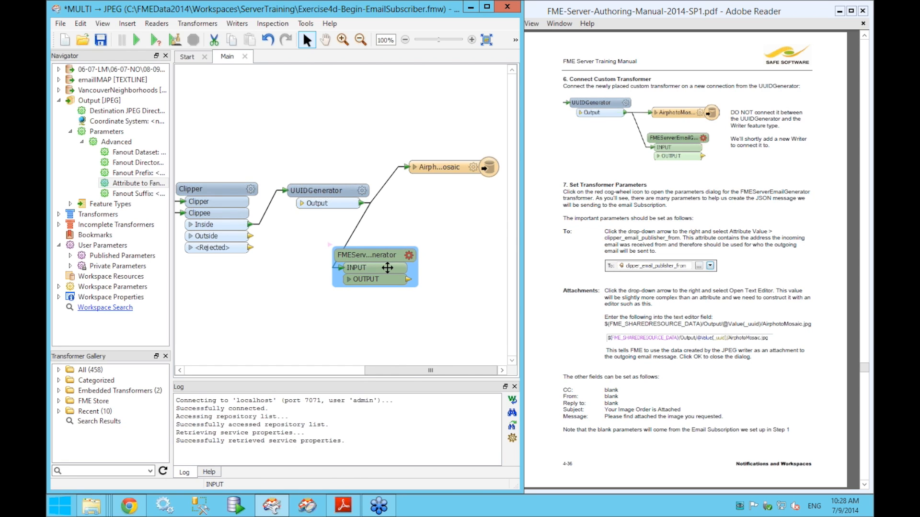
- Set the email generator's To recipient to the clipper_email_publisher_from attribute value
click(409, 257)
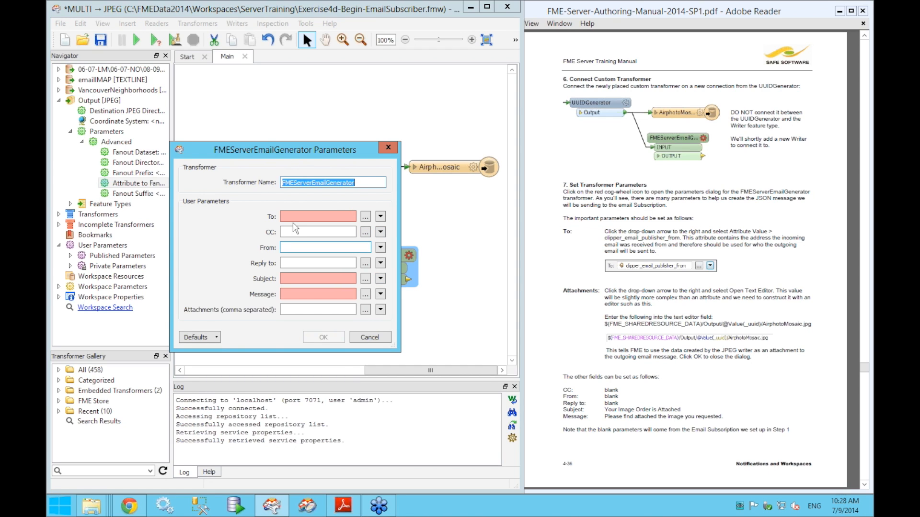
click(381, 218)
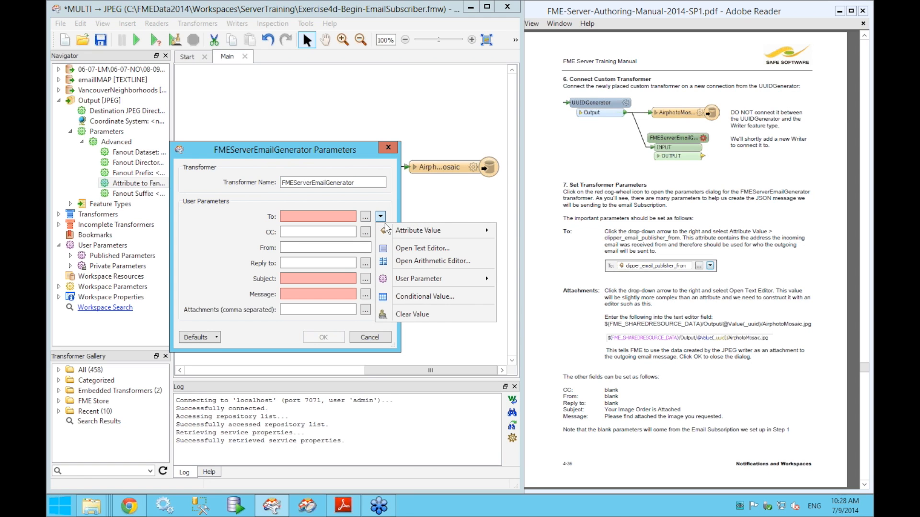
mouse_move(401, 231)
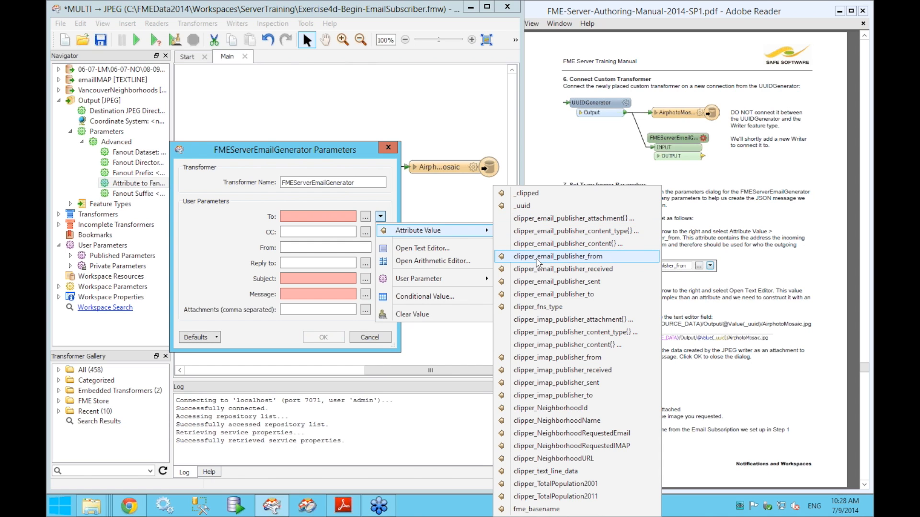
click(537, 257)
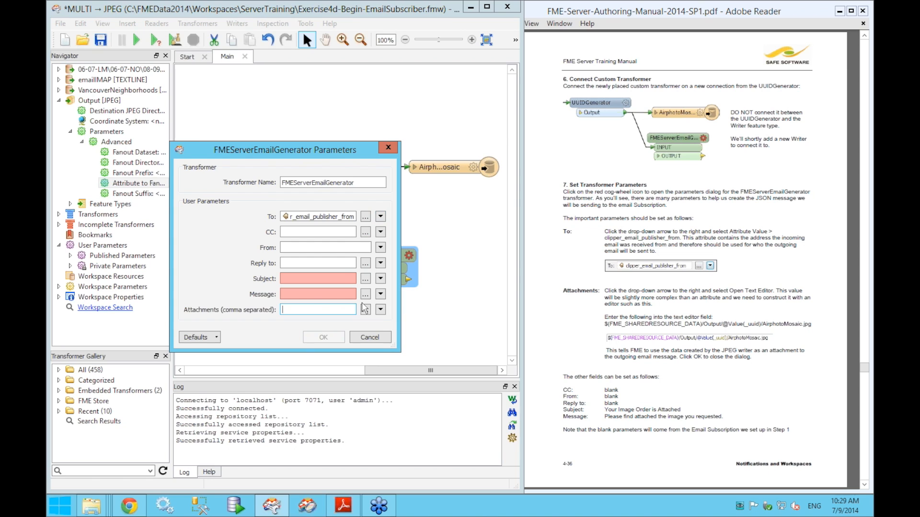
- Open a widened Text Editor for the Attachments parameter
click(284, 308)
click(307, 232)
click(381, 312)
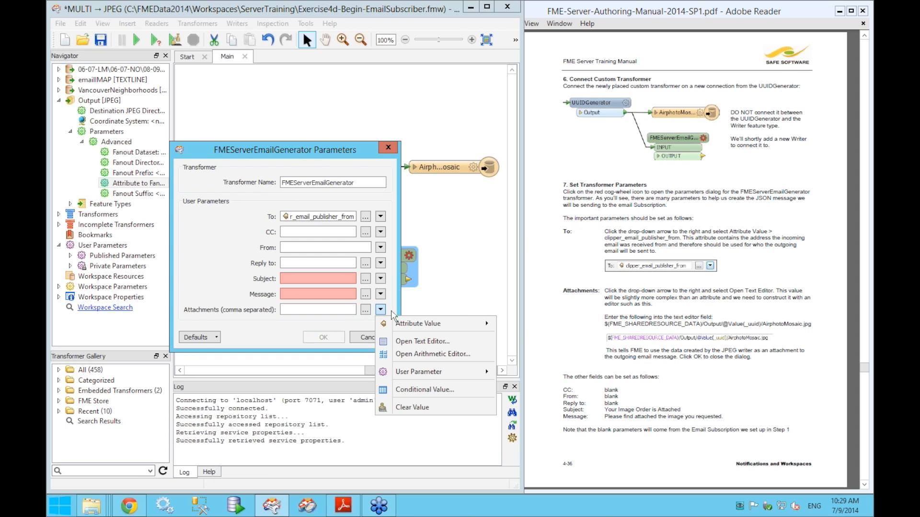
click(414, 347)
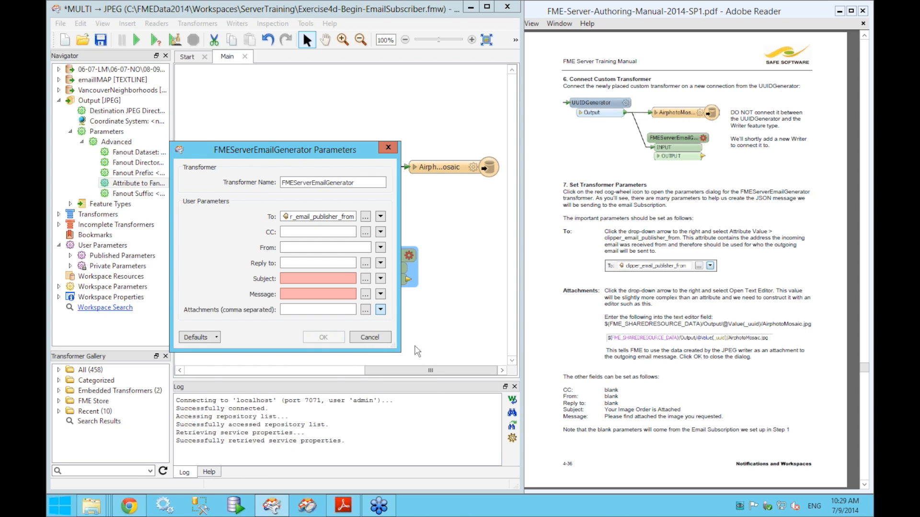
drag(435, 361, 498, 360)
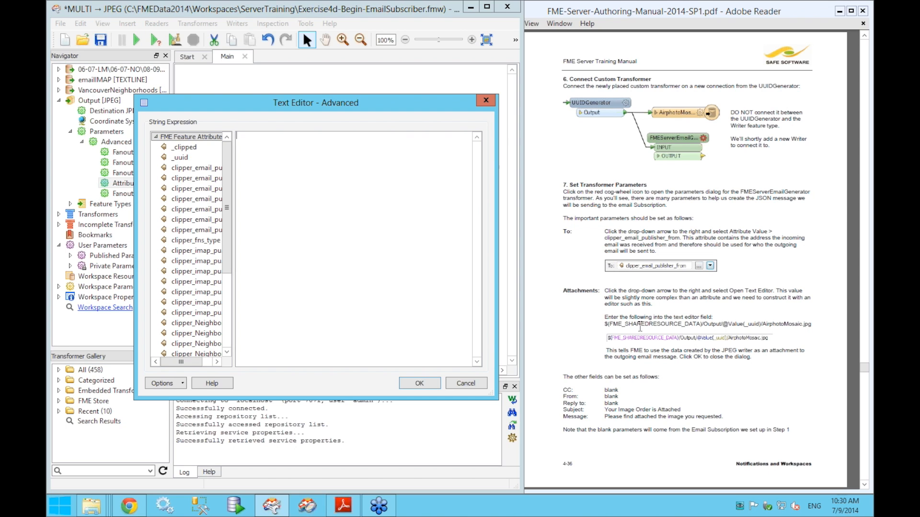
- Build the attachment expression $(FME_SHAREDRESOURCE_DATA)/Output/ from the private parameters list
drag(605, 324, 815, 324)
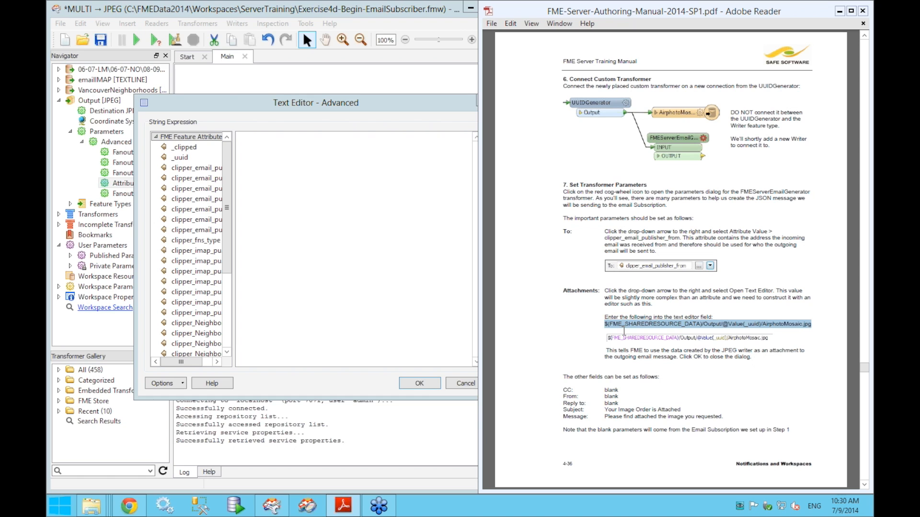
click(416, 112)
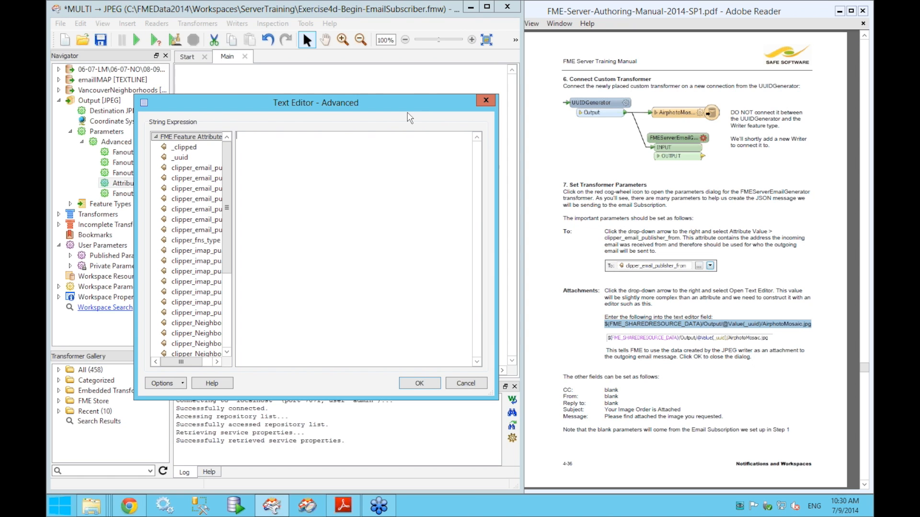
click(156, 137)
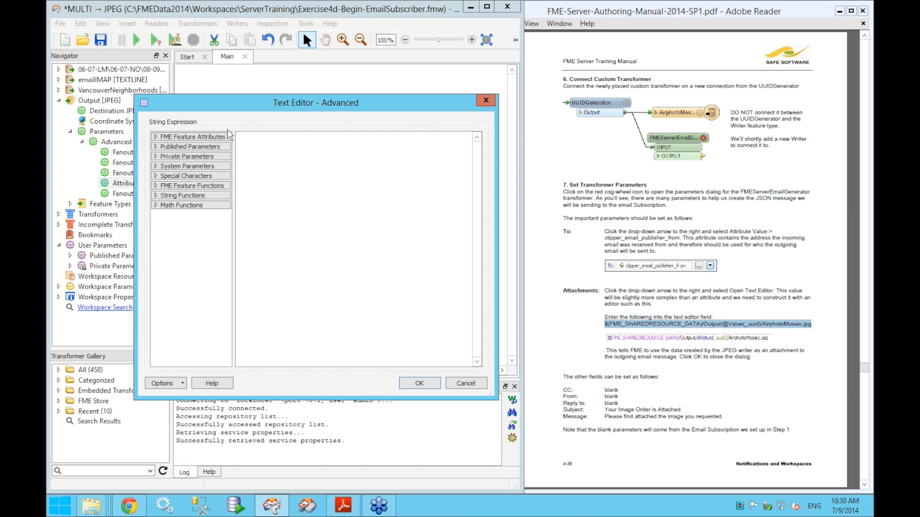
click(156, 157)
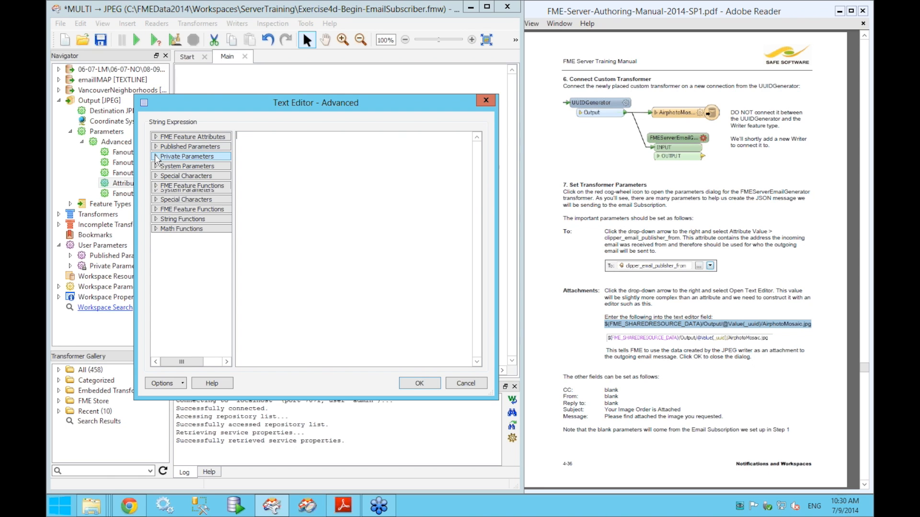
drag(234, 170, 273, 171)
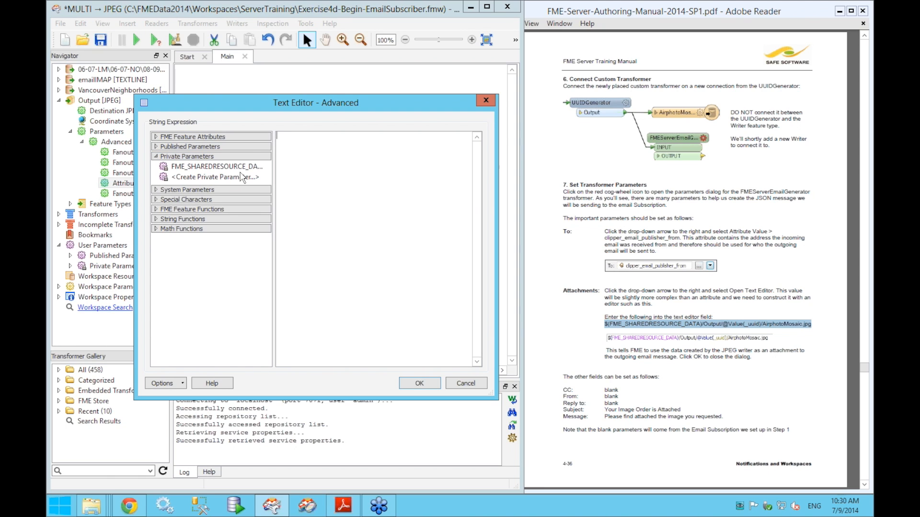
click(202, 167)
double_click(200, 167)
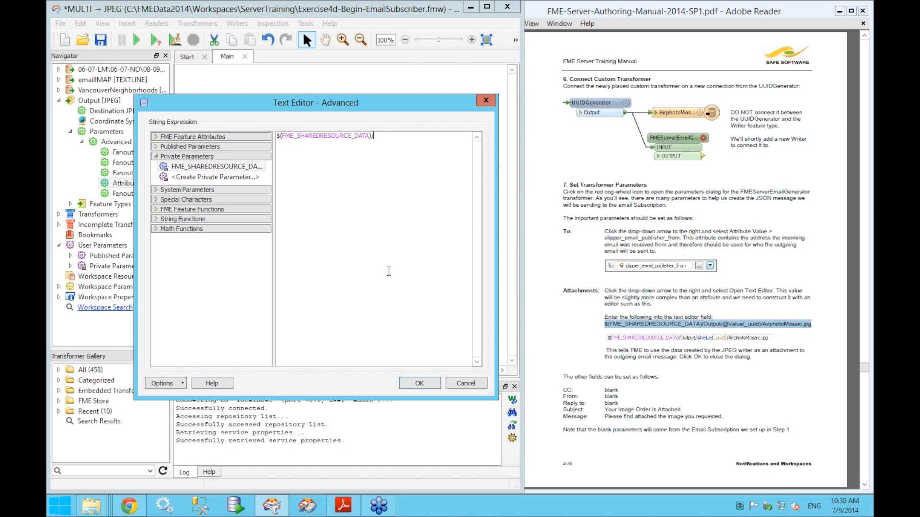
text(Output)
text(/)
click(156, 138)
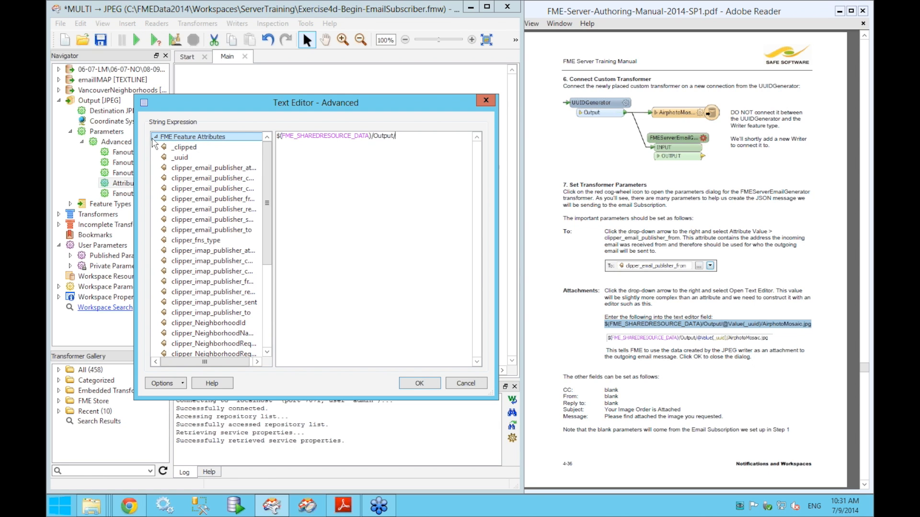
double_click(185, 159)
text(/)
text(Air)
key(BackSpace)
text(rphotoMosaic.jpg)
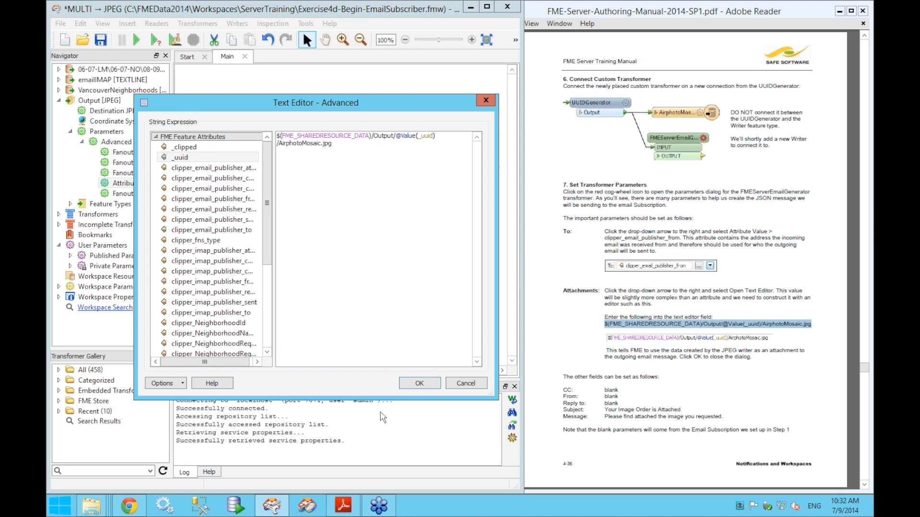
click(418, 385)
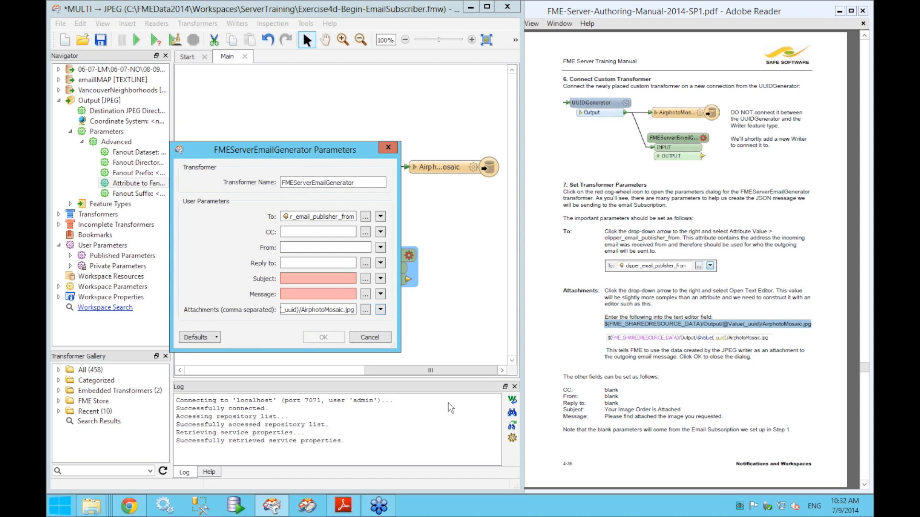
- Enter subject 'Your Image Order is Attached' and message 'Please find attached the image you requested.'
click(312, 249)
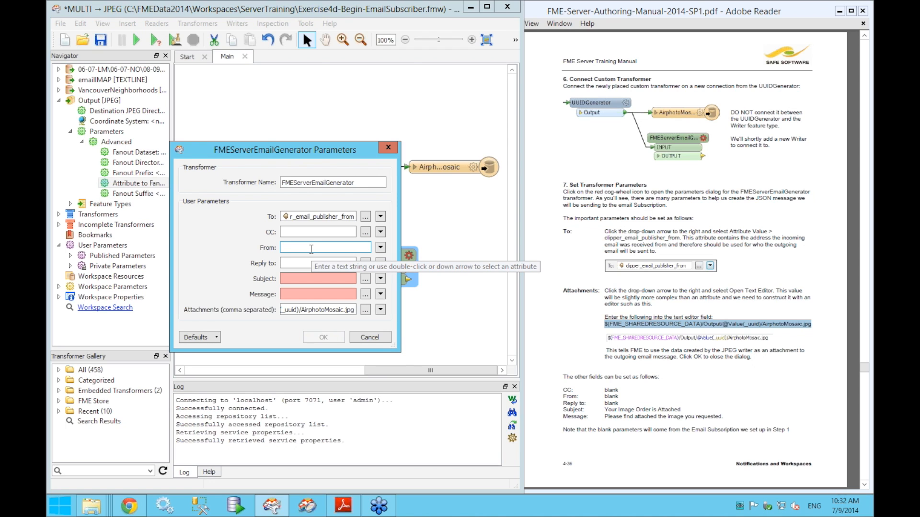
click(309, 262)
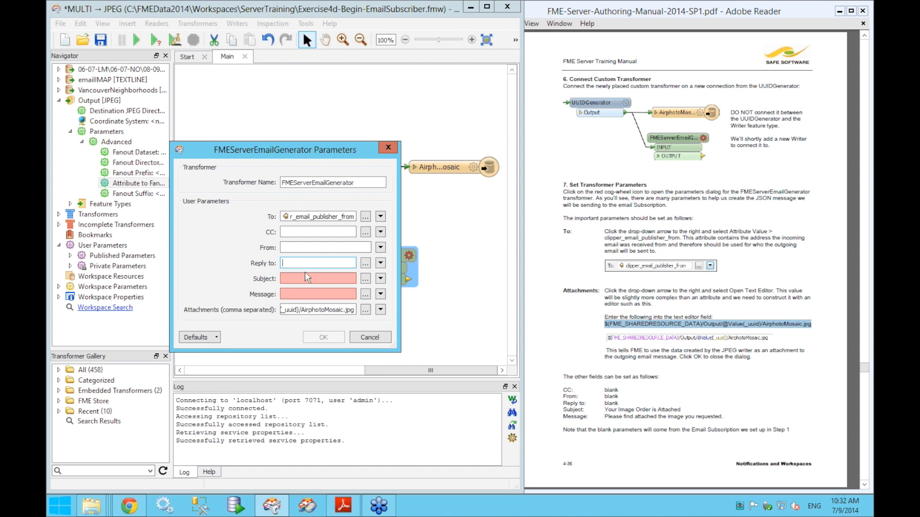
click(306, 277)
text(Your)
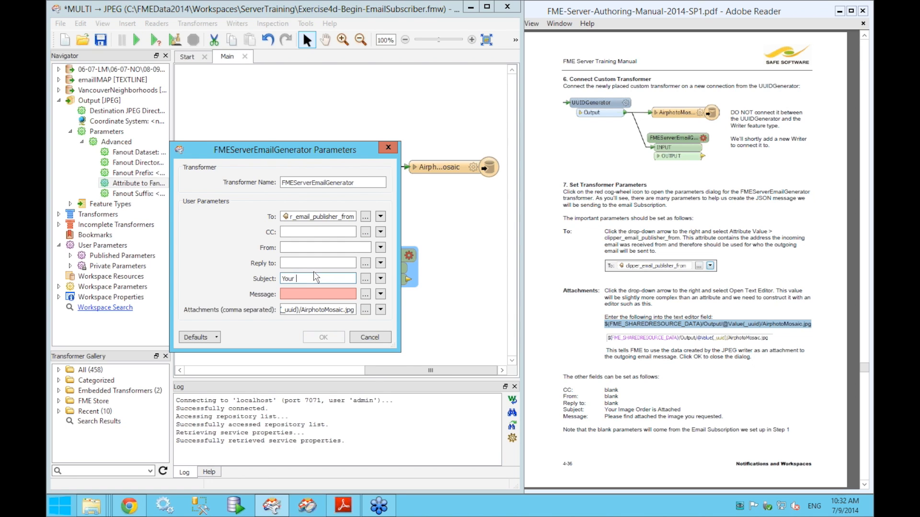
text( Image Order is AttachedPle)
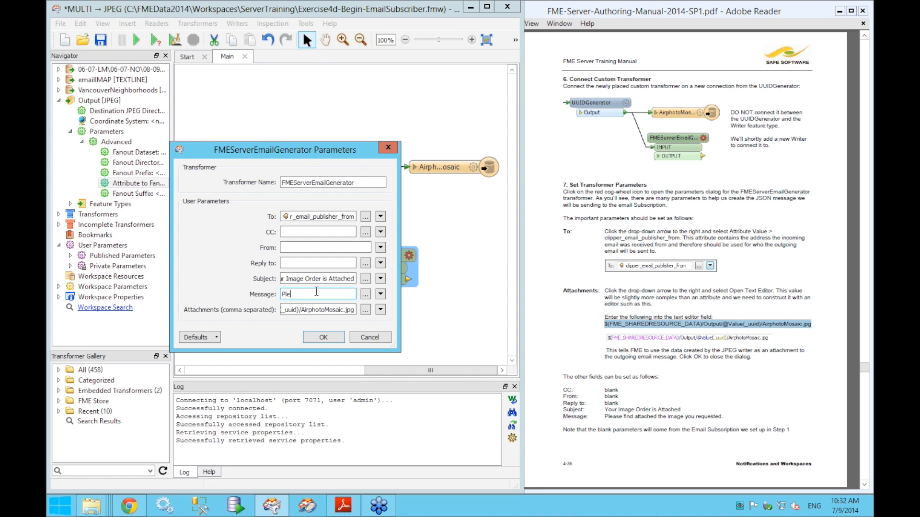
text(ase find attahce)
key(BackSpace)
key(BackSpace)
text(ached you)
key(BackSpace)
key(BackSpace)
key(BackSpace)
text(the image you requested.)
click(339, 337)
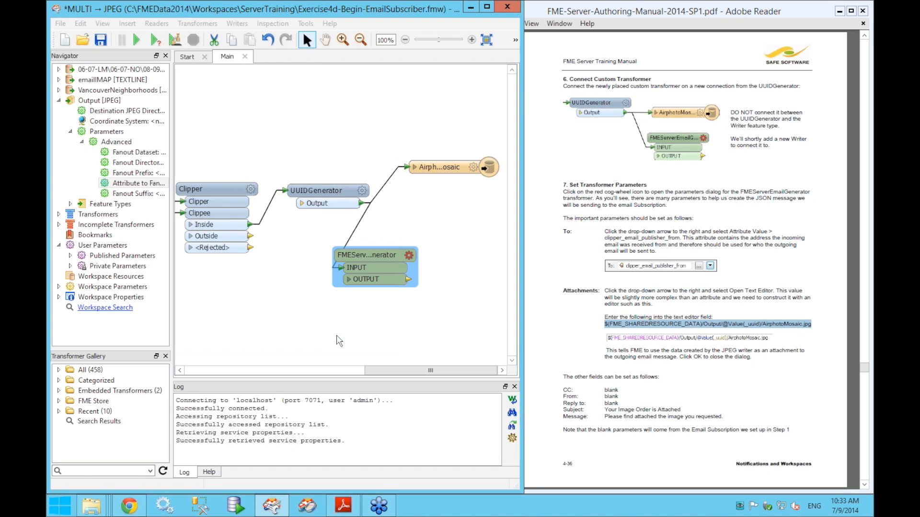
- Scroll the training manual down to page 4-37, then return to the workspace
click(857, 373)
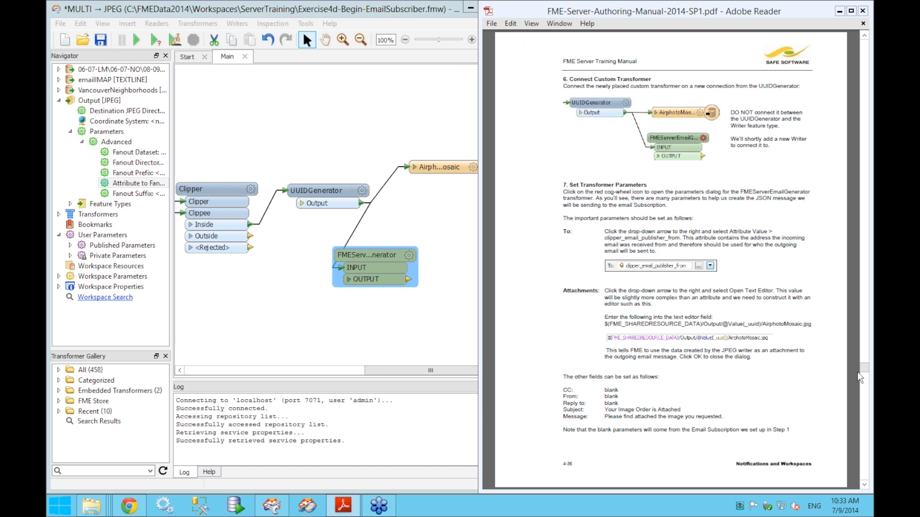
scroll(849, 372, down, 2)
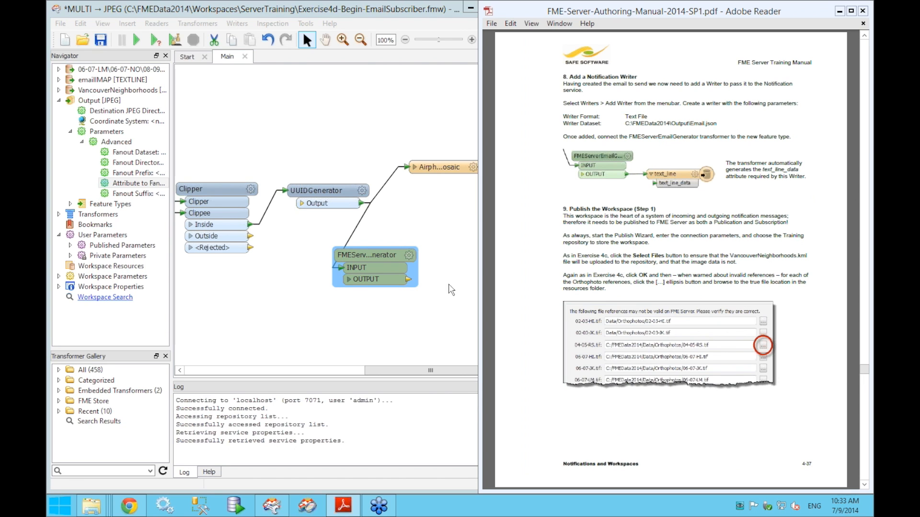
click(460, 333)
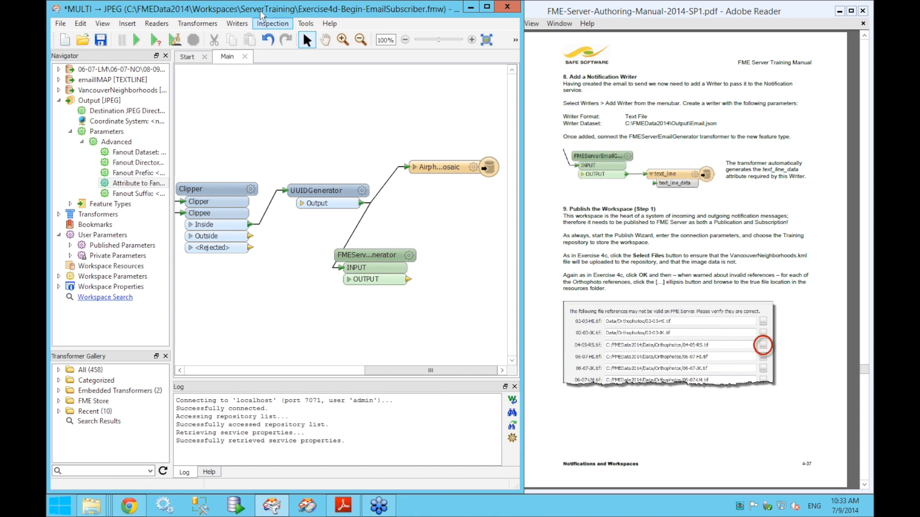
click(238, 23)
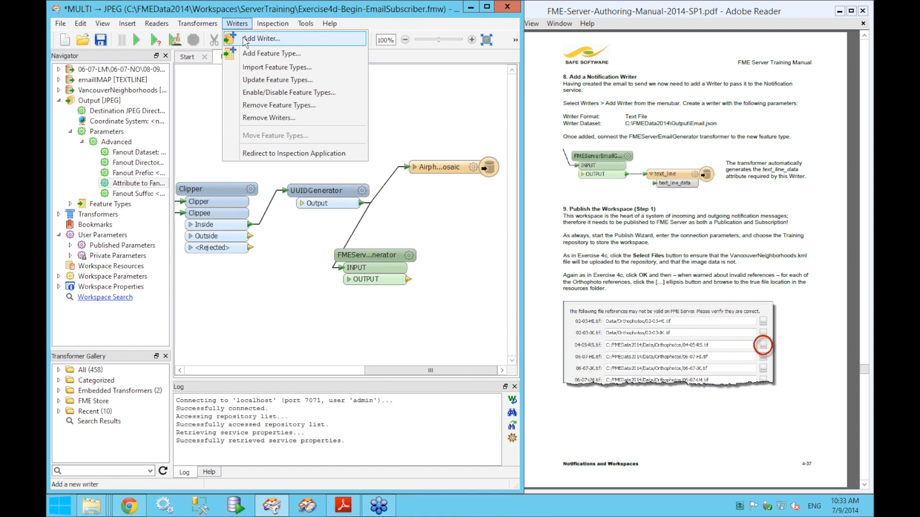
- Start a new writer with Text File as its format
click(246, 40)
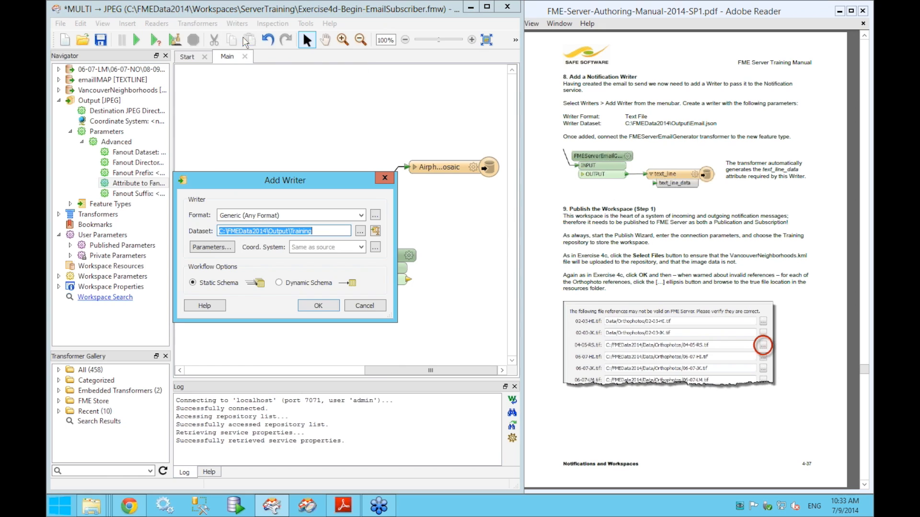
click(285, 217)
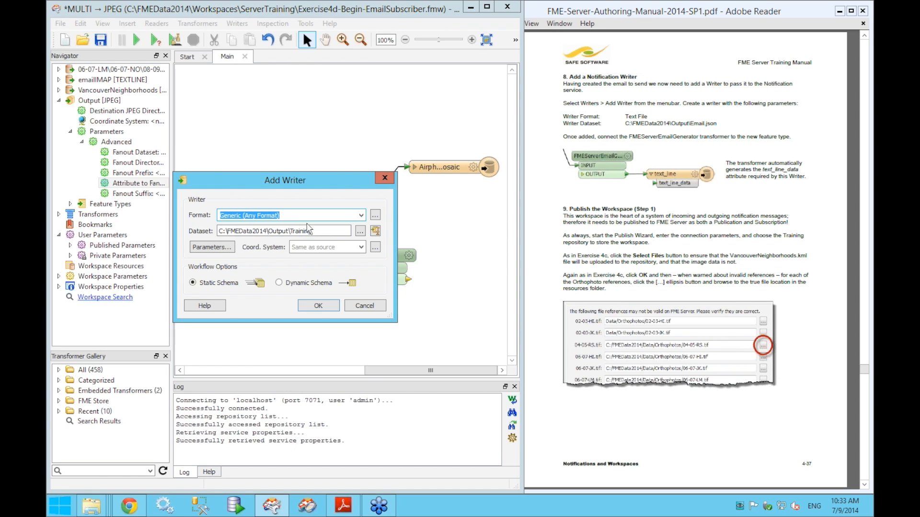
text(t)
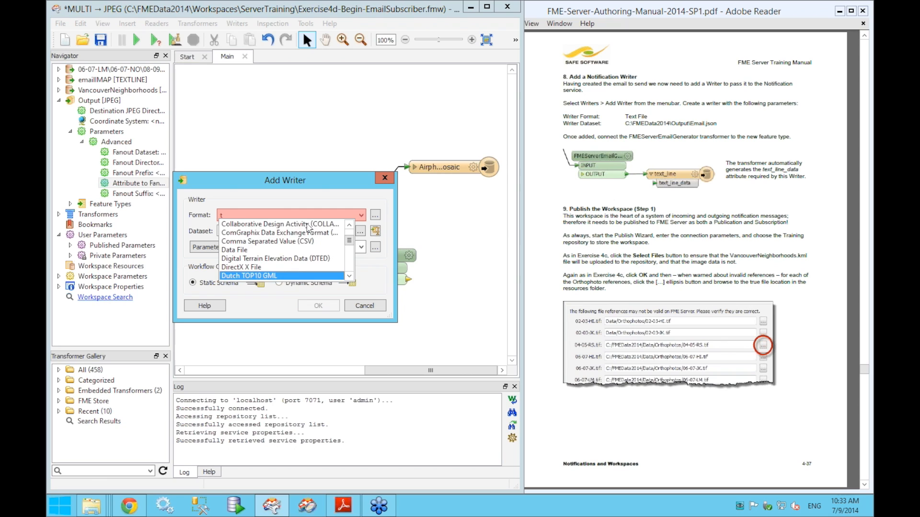
text(ext)
key(Tab)
key(BackSpace)
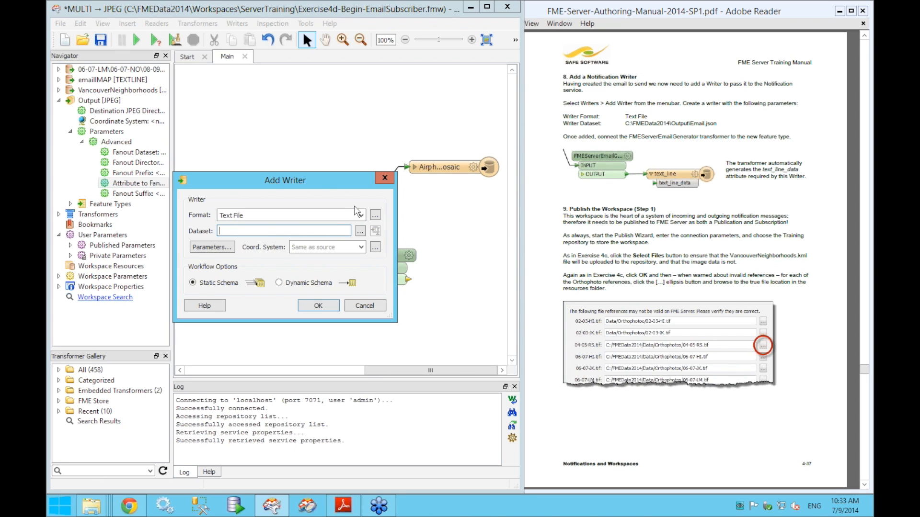
- Set the writer's dataset to C:\FMEData2014\Output\Email.json and create it
click(359, 232)
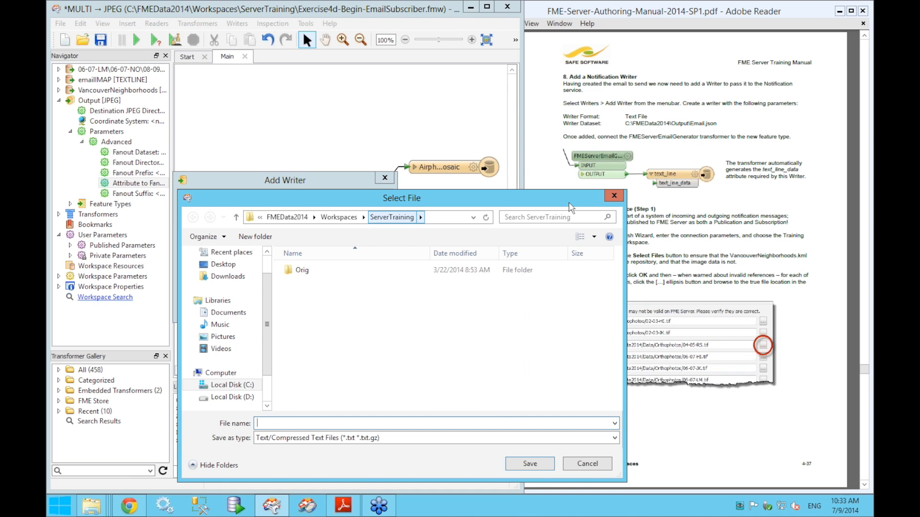
click(614, 196)
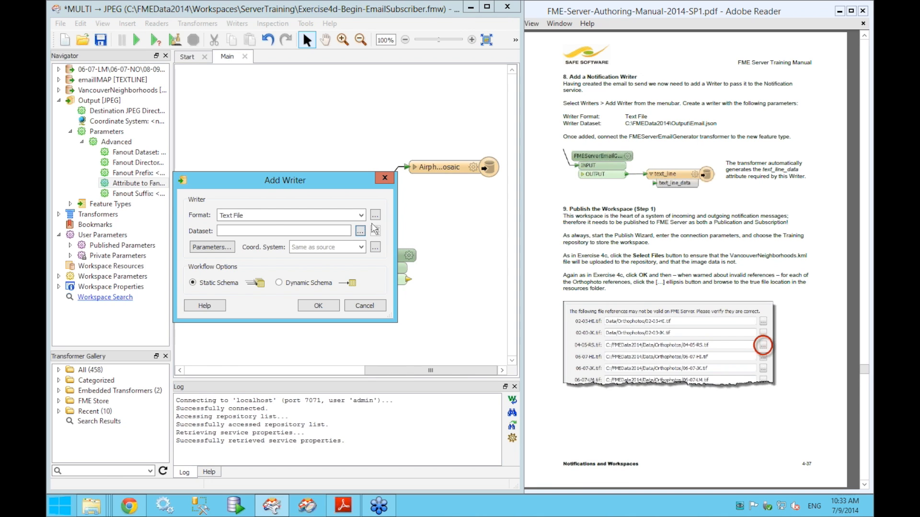
click(375, 229)
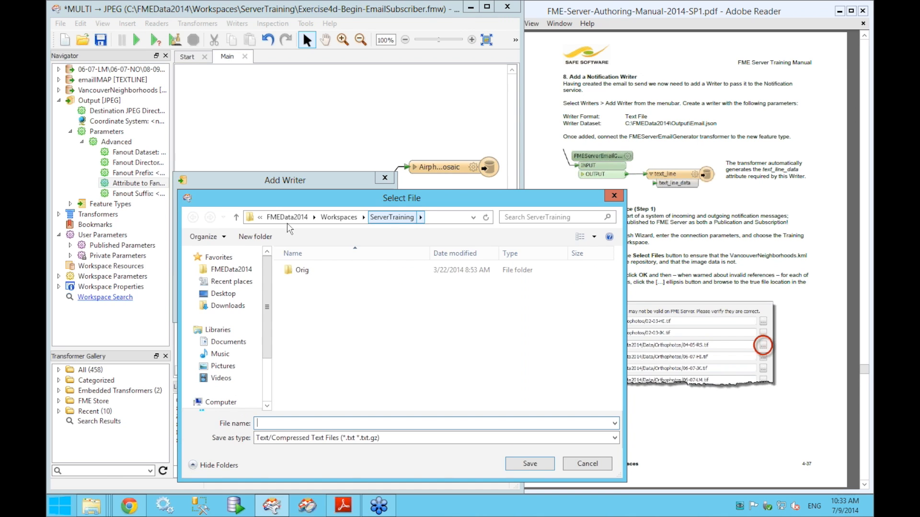
click(235, 276)
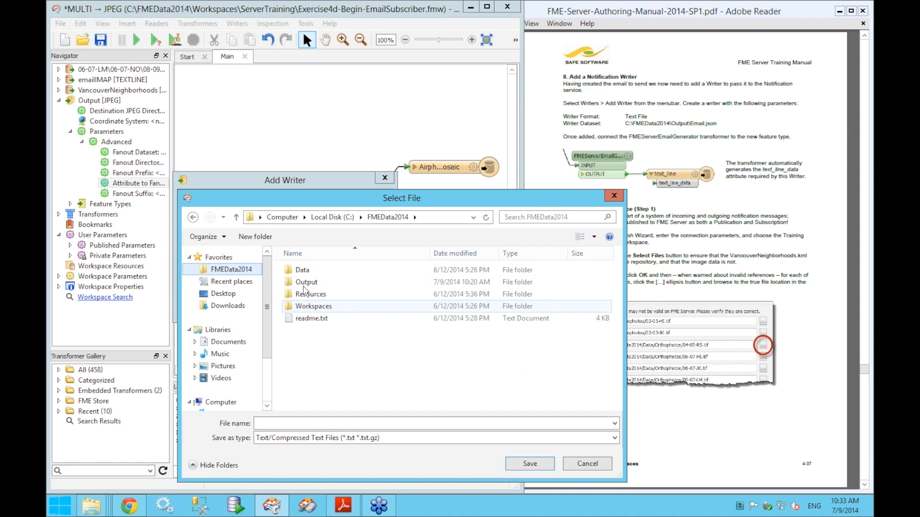
double_click(305, 283)
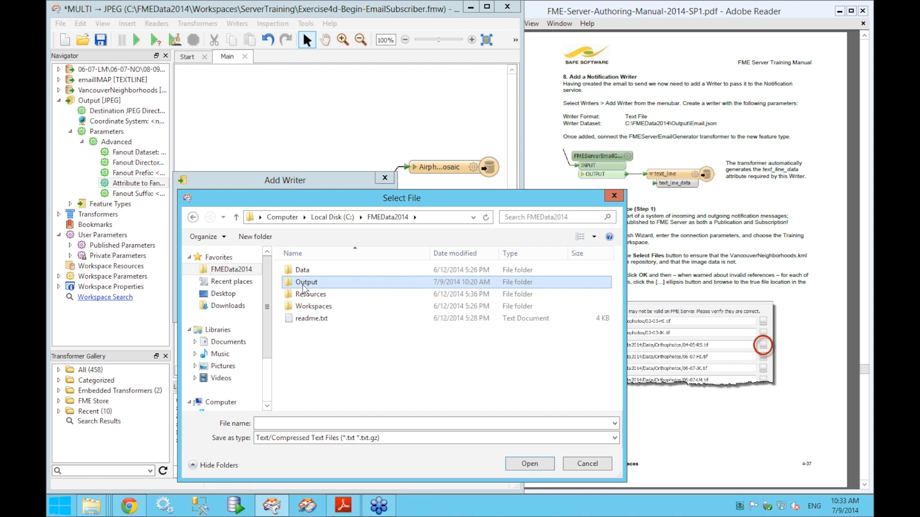
text(Em)
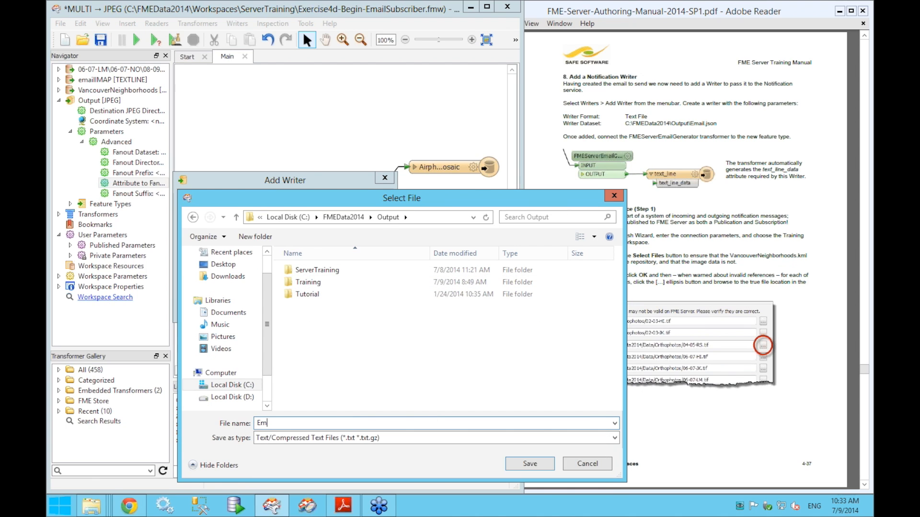
text(ail.json)
click(549, 463)
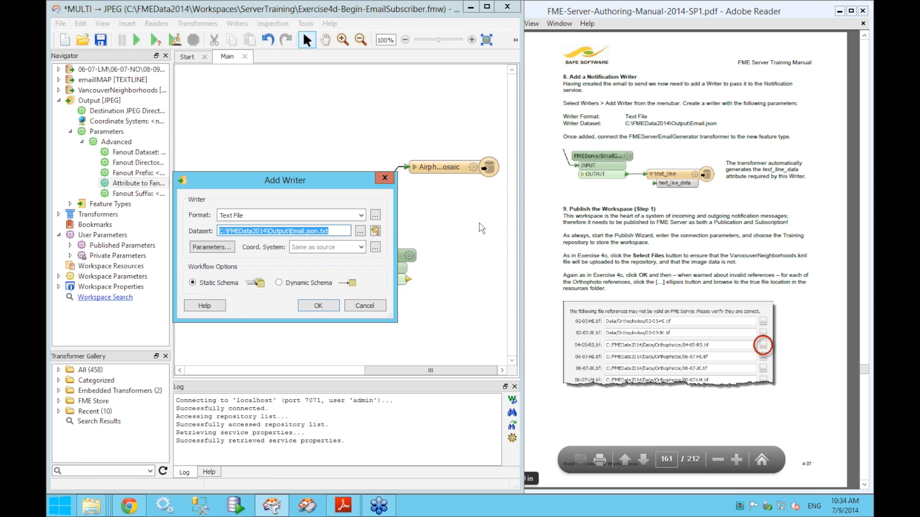
key(BackSpace)
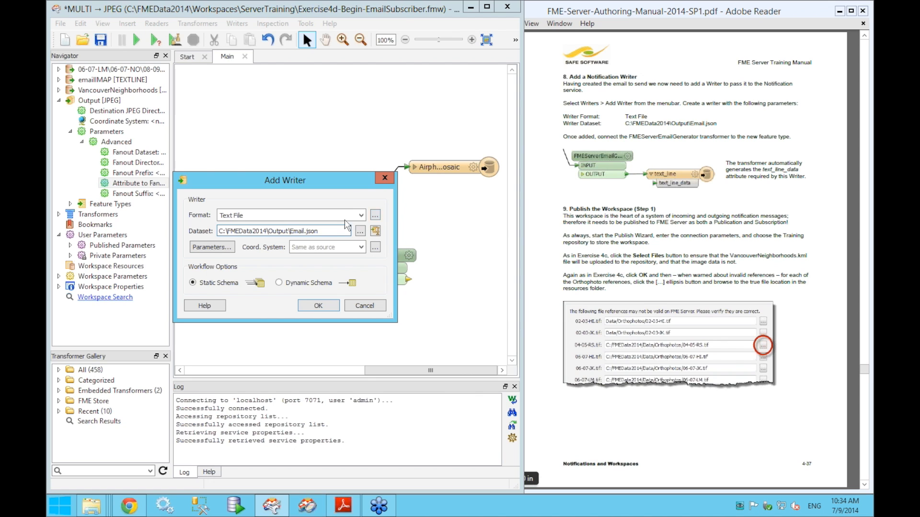
click(318, 306)
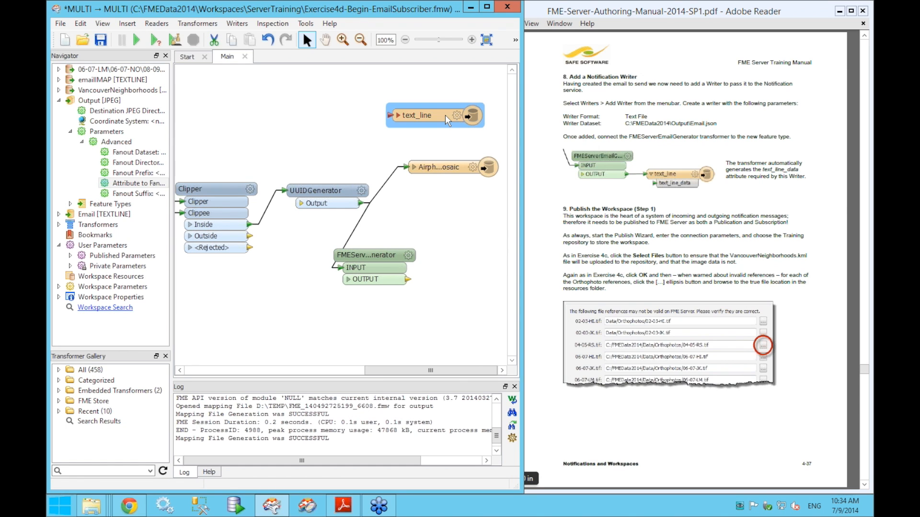
- Place text_line beside the email generator and connect the generator's output to it
drag(453, 116, 489, 250)
drag(373, 268, 349, 267)
drag(458, 246, 453, 249)
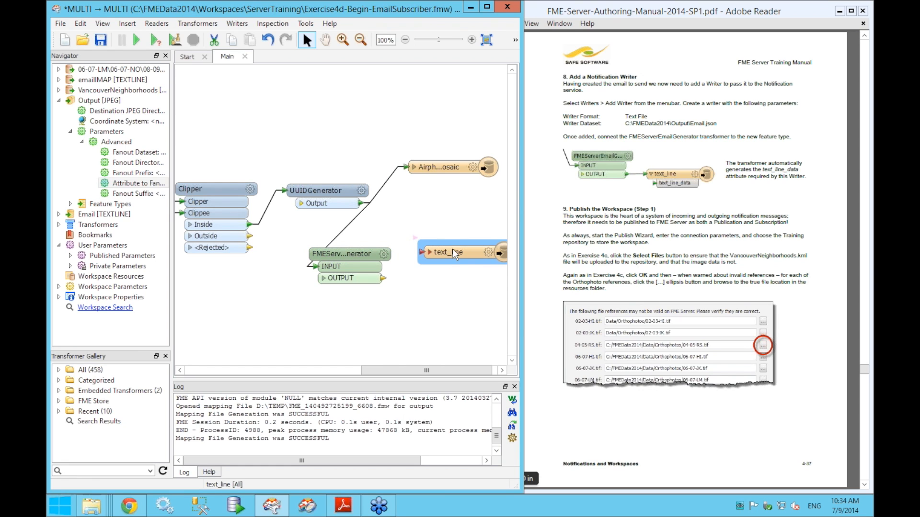
drag(382, 279, 420, 263)
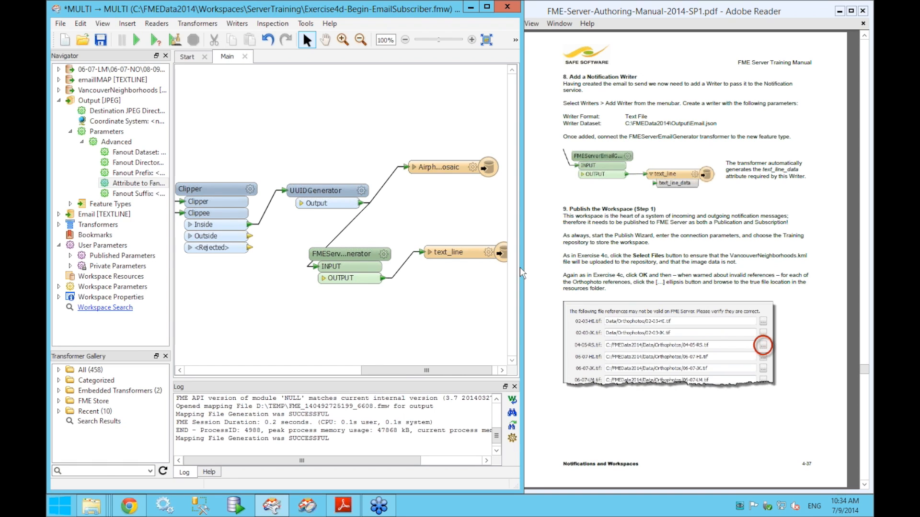
- Save the workspace and begin publishing it to FME Server as Exercise4d.fmw
click(60, 23)
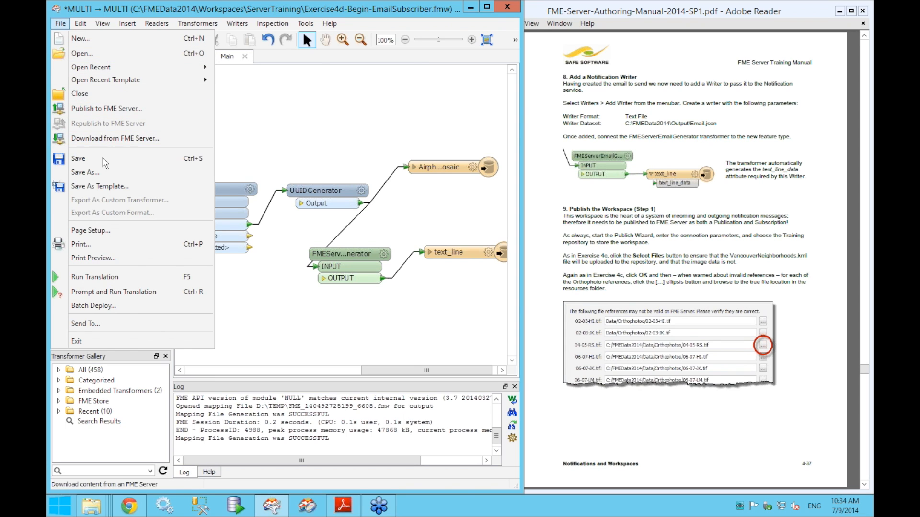
click(79, 158)
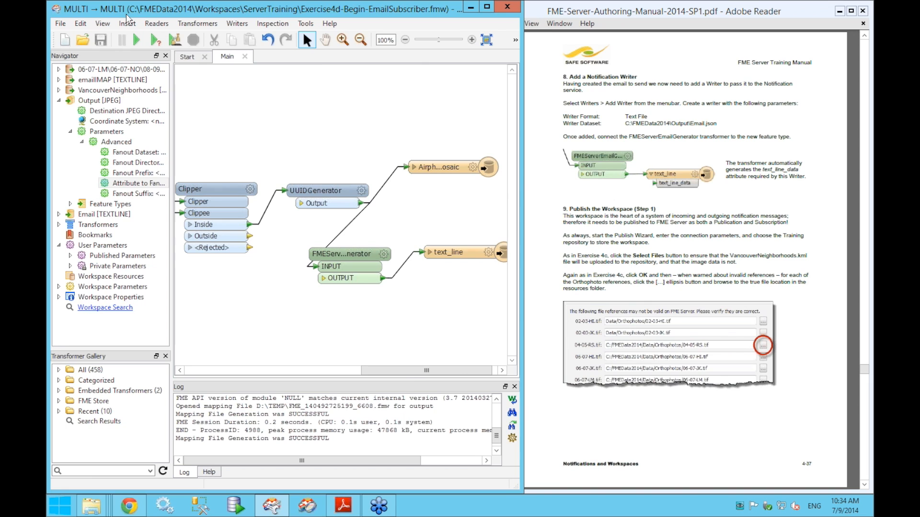
click(61, 24)
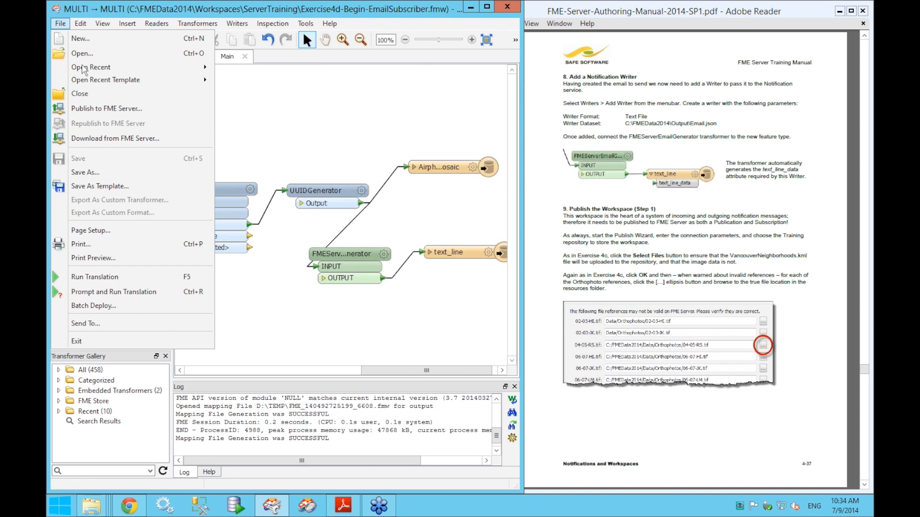
click(94, 109)
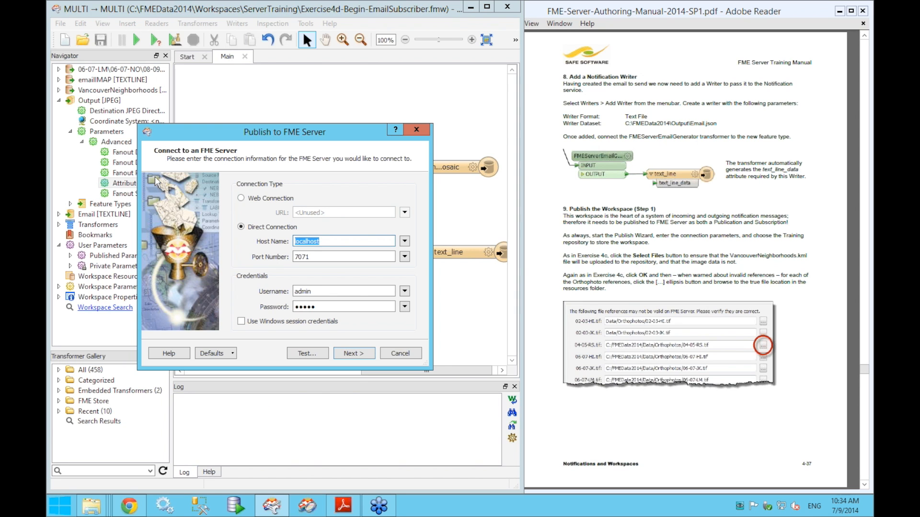
click(343, 357)
drag(241, 202, 301, 207)
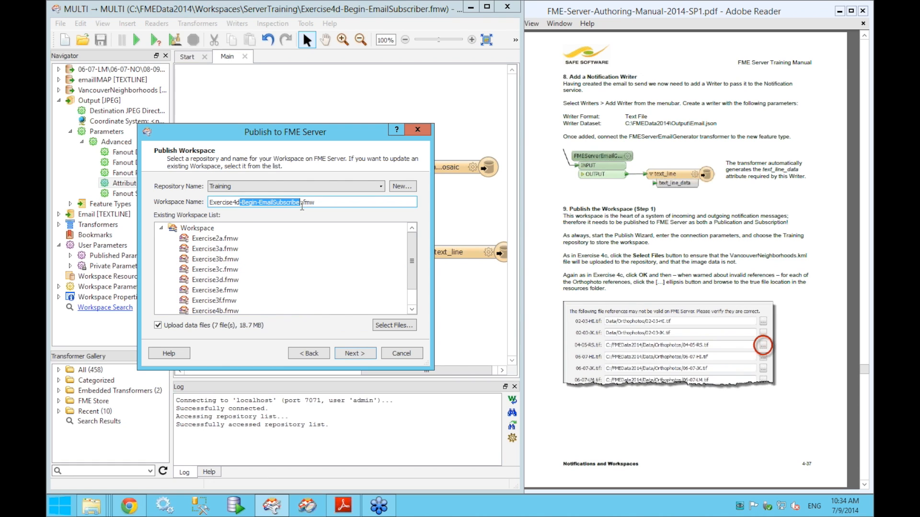
key(BackSpace)
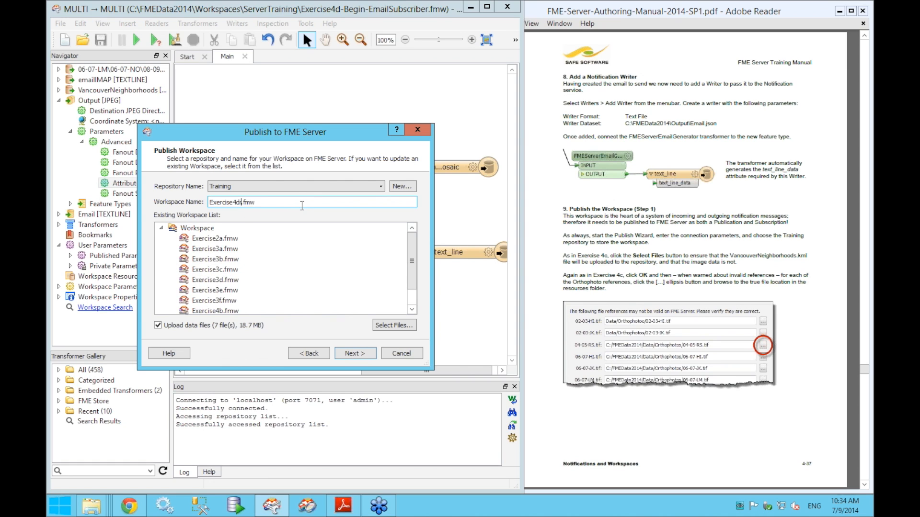
- Upload only VancouverNeighborhoods.kml as the workspace's data file
click(413, 299)
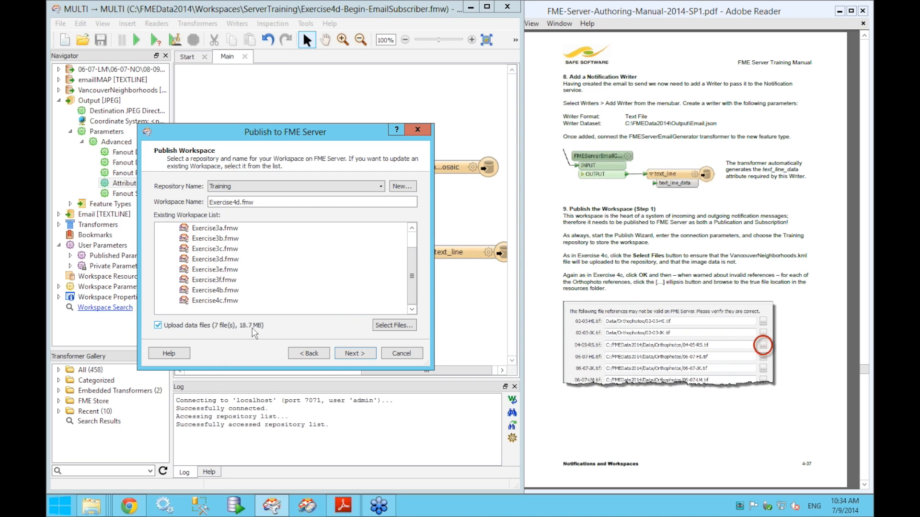
click(389, 326)
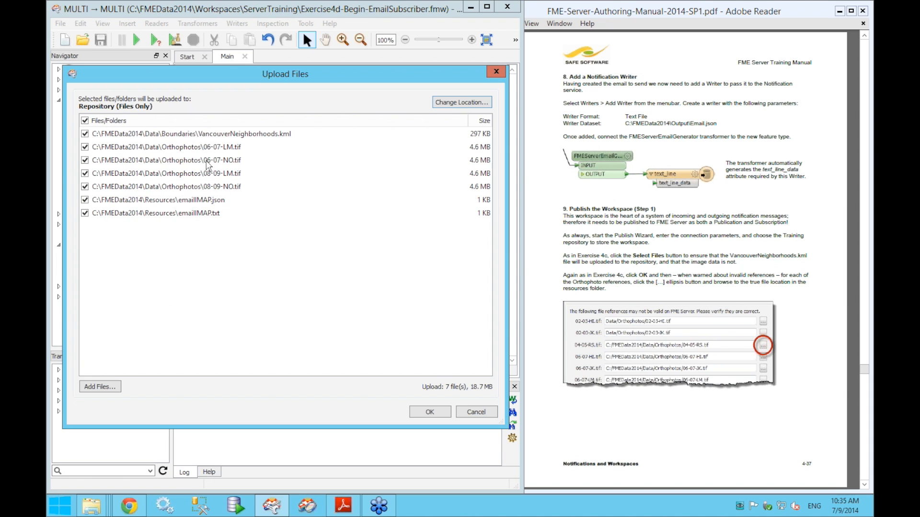
click(85, 120)
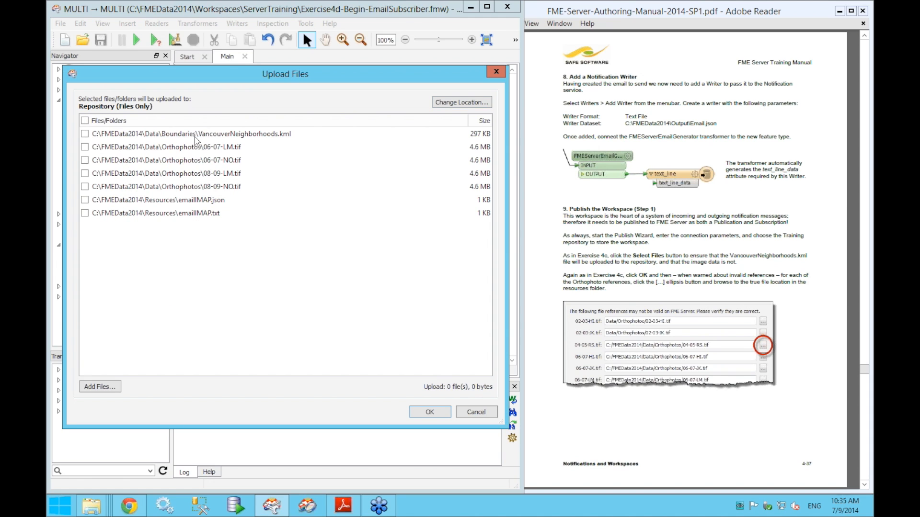
click(85, 134)
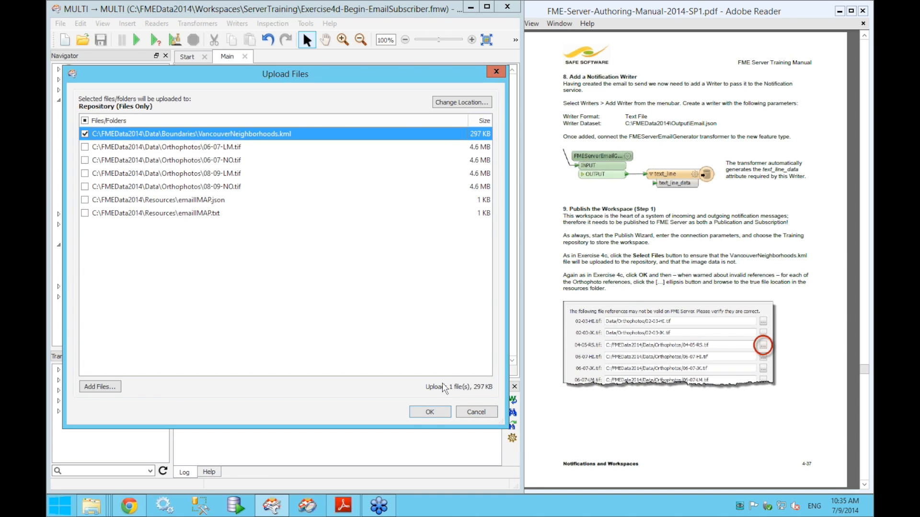
click(443, 413)
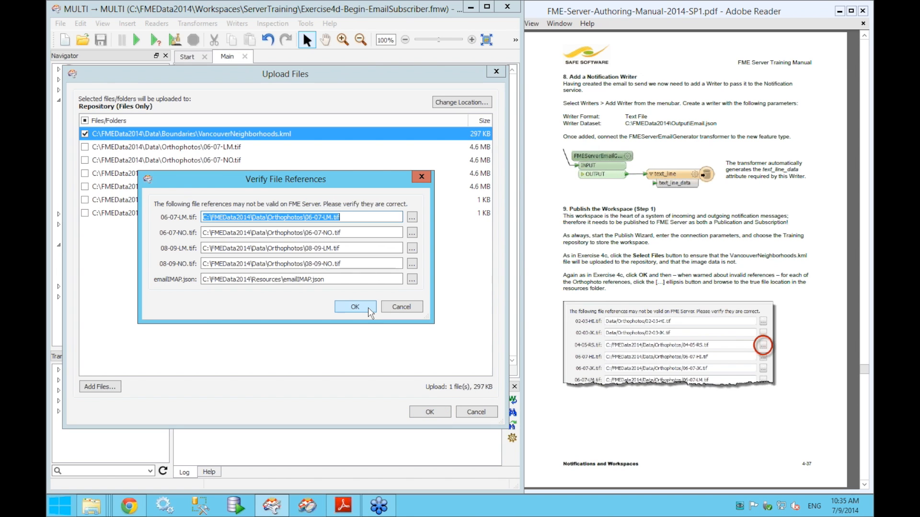
click(368, 311)
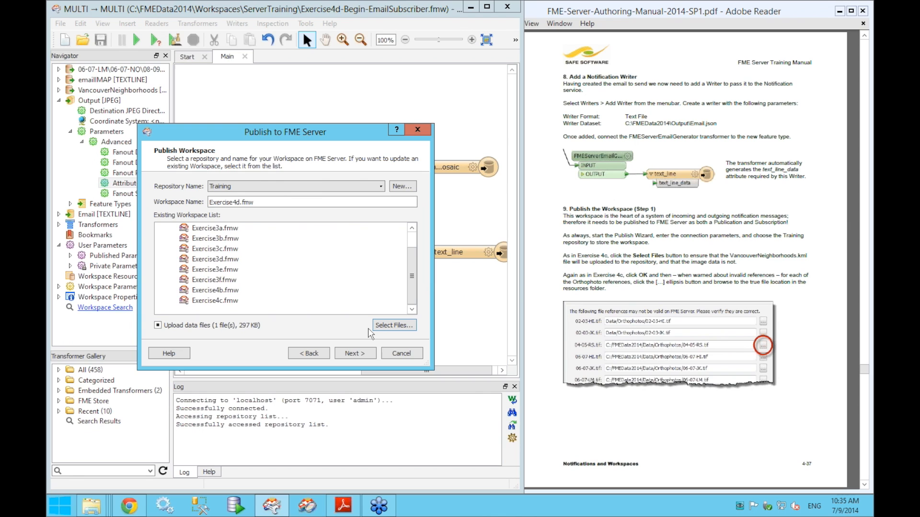
- Register the Notification Service with Success topic sendemail, publish, and dismiss the topics error
click(360, 355)
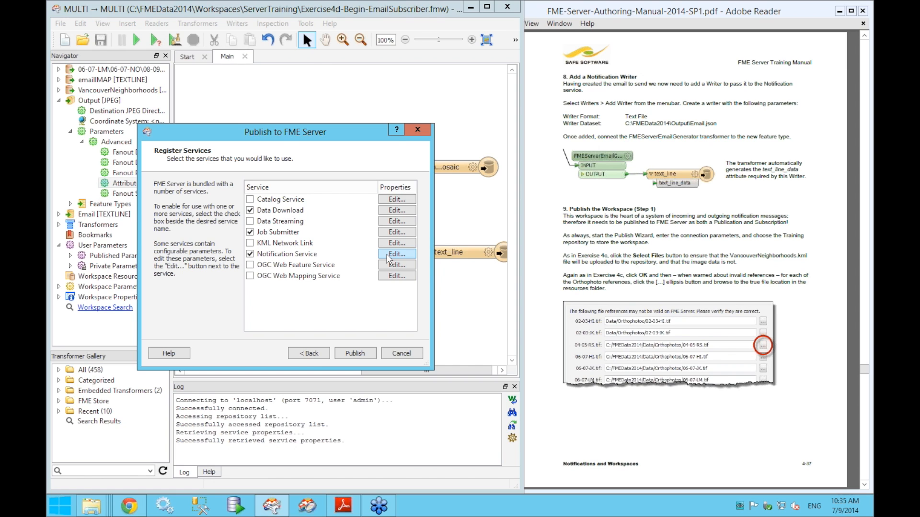
click(396, 254)
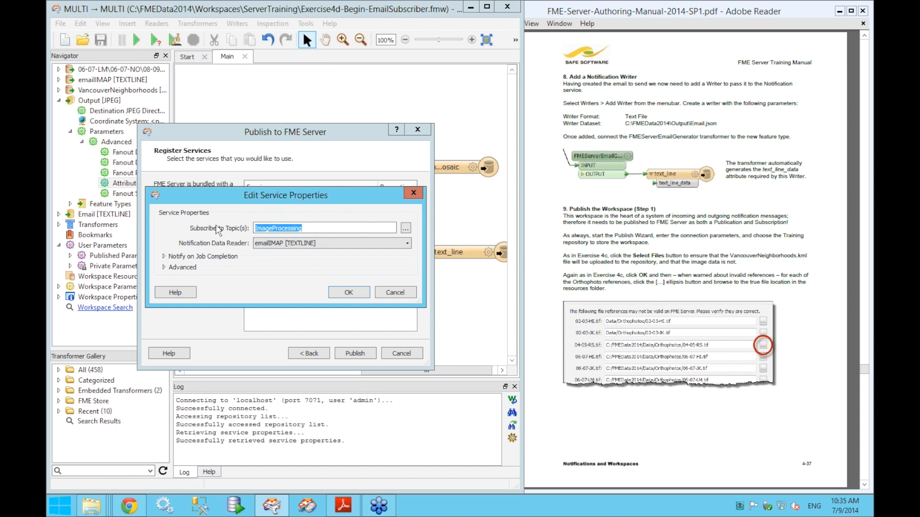
click(265, 233)
click(179, 259)
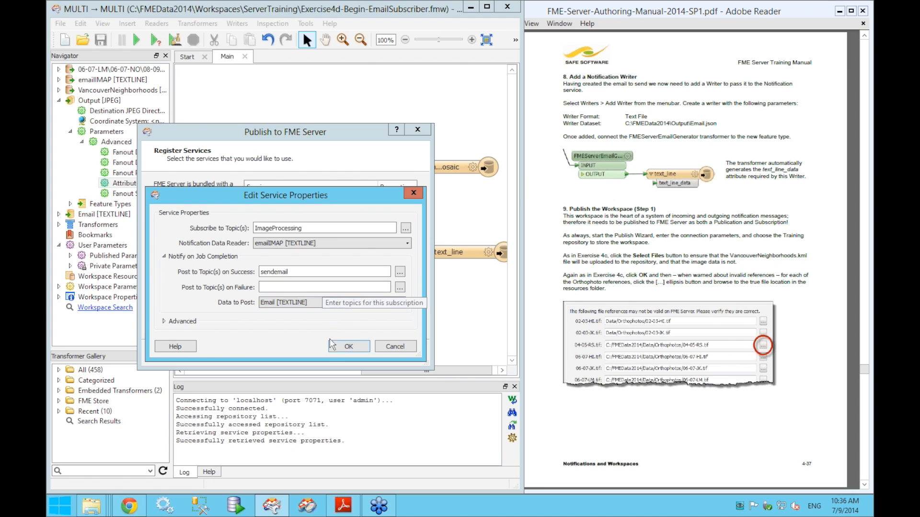
click(341, 347)
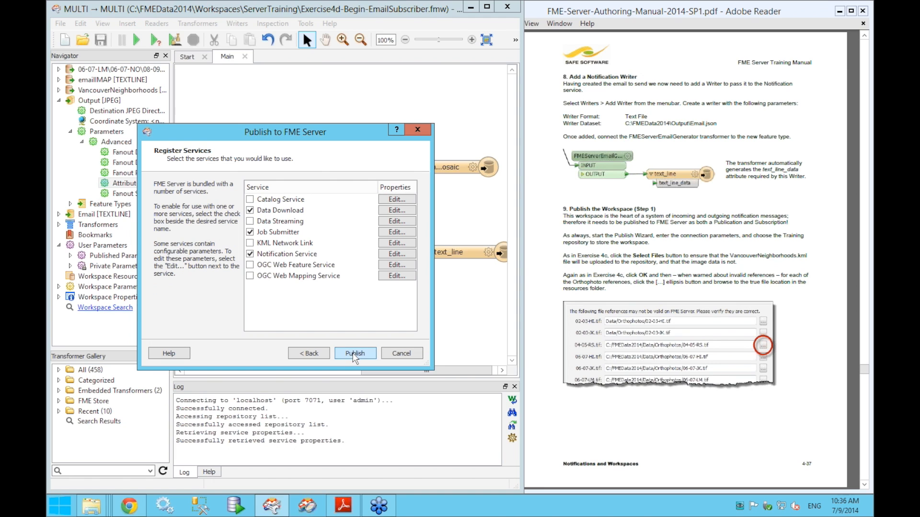
click(354, 354)
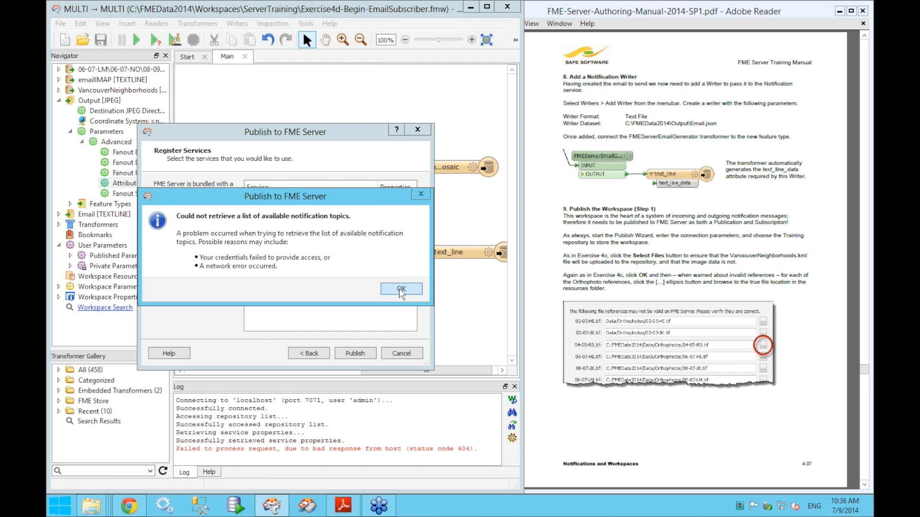
click(402, 288)
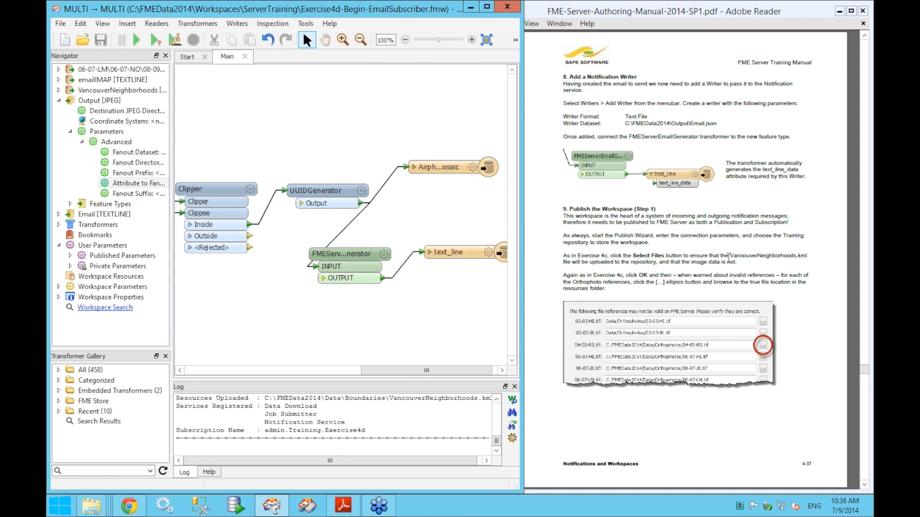
- Bring the FME Server Notifications page forward in Chrome, then switch to the Gmail inbox tab
click(854, 254)
scroll(854, 254, down, 2)
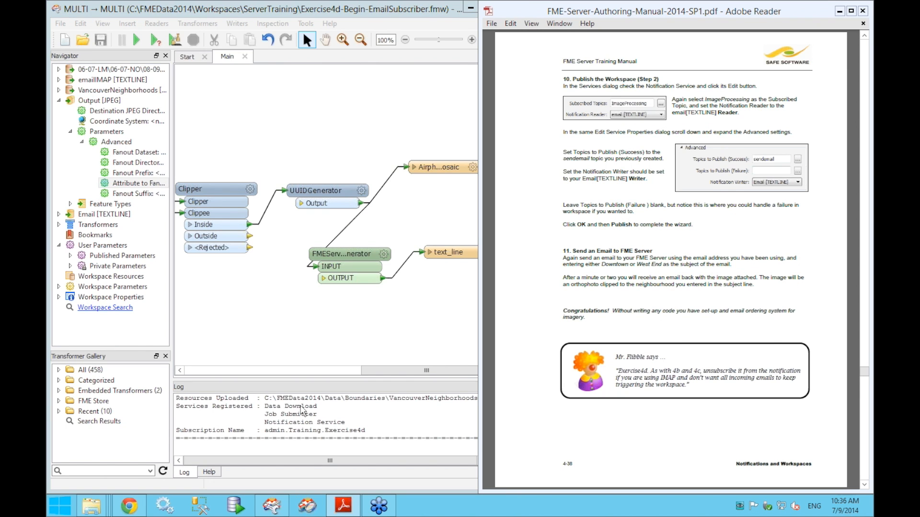
mouse_move(280, 512)
mouse_move(136, 508)
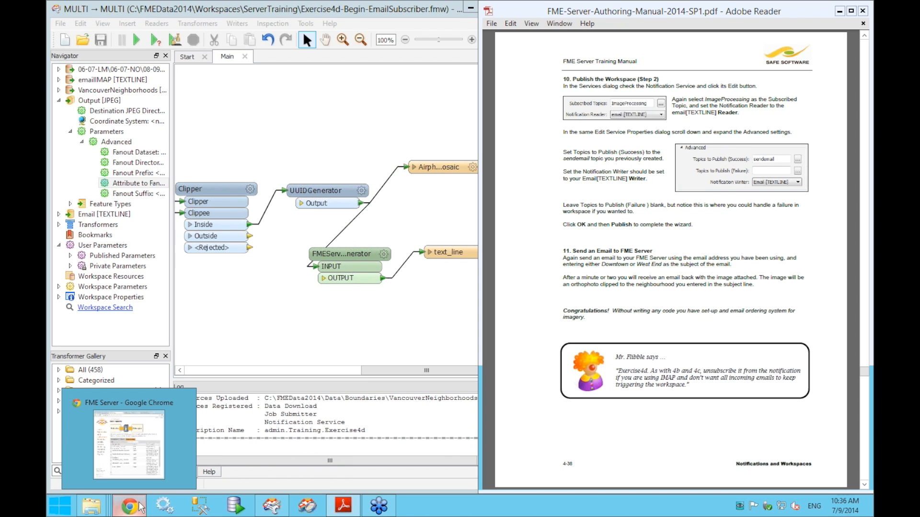
click(141, 508)
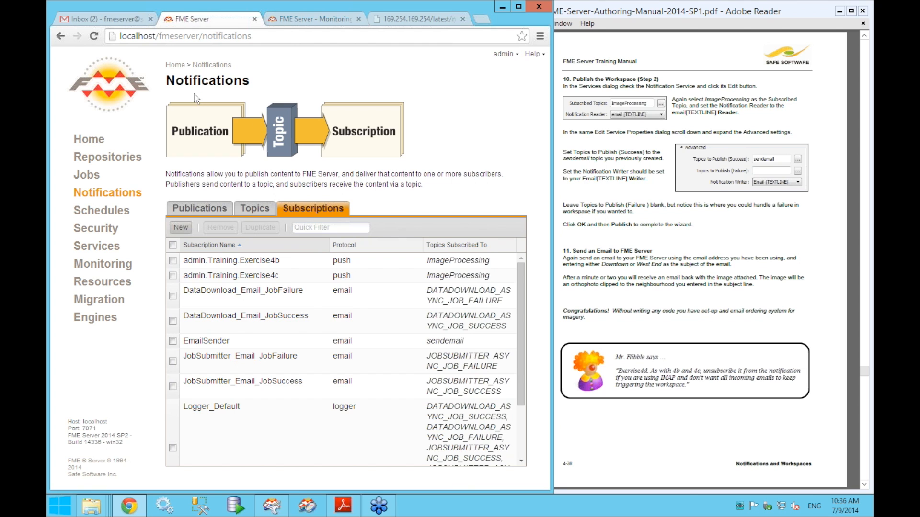
click(120, 22)
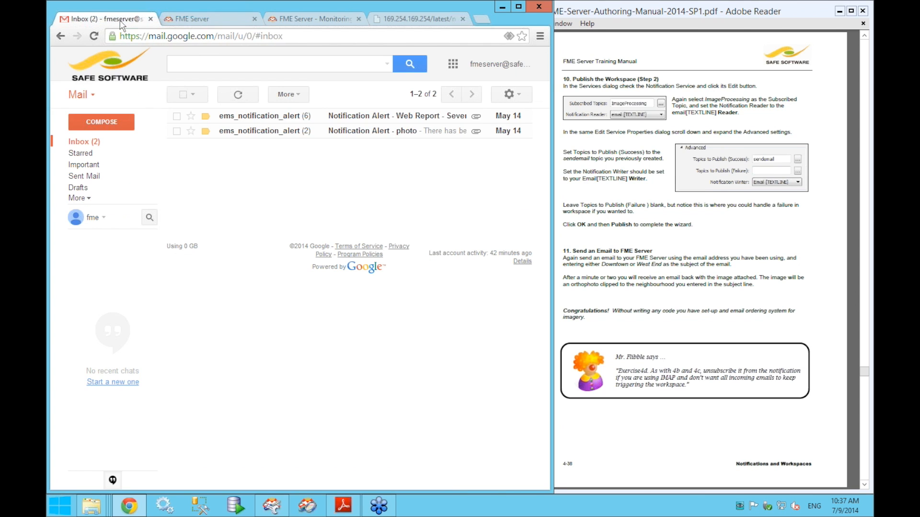
- Email the pasted FME Server address with subject 'Downtown' to request the clipped image
click(115, 124)
right_click(325, 262)
click(357, 329)
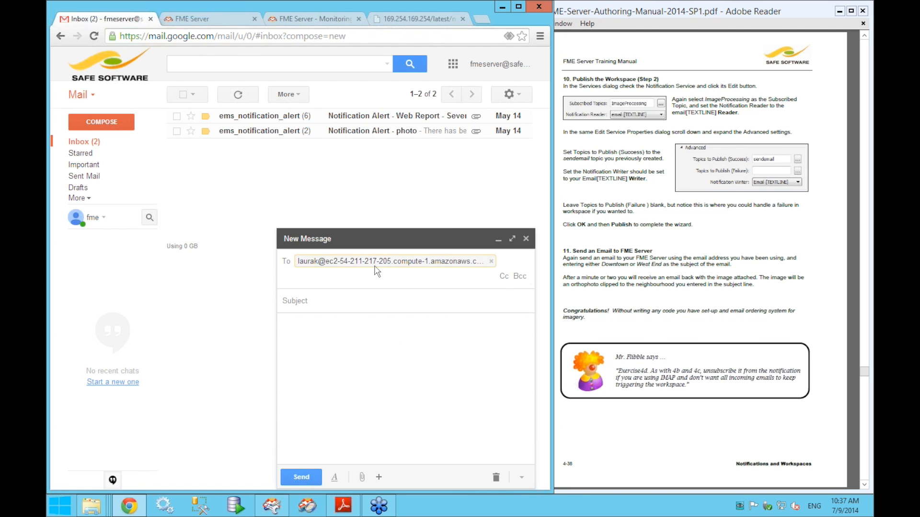
click(368, 302)
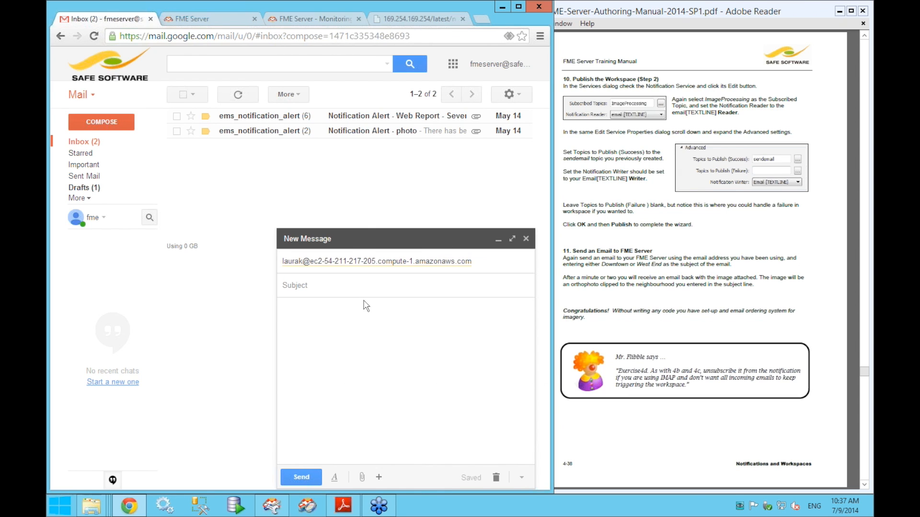
text(Downtown)
click(306, 478)
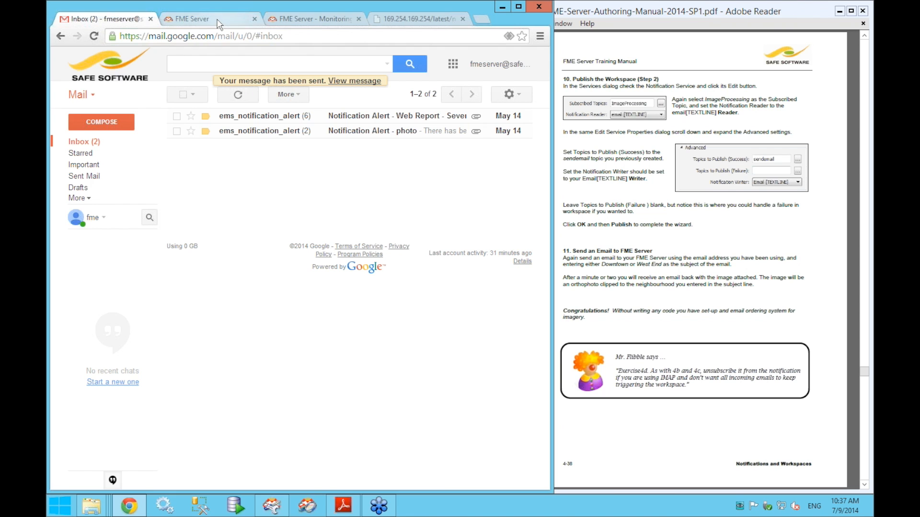
click(258, 19)
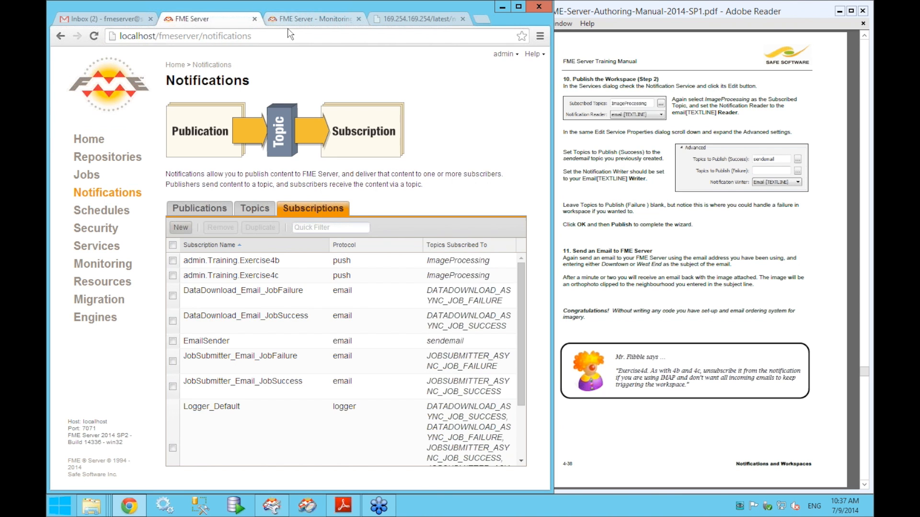
- Confirm in Topic Monitoring that ImageProcessing got the Downtown request, then return to Gmail
key(ctrl+Tab)
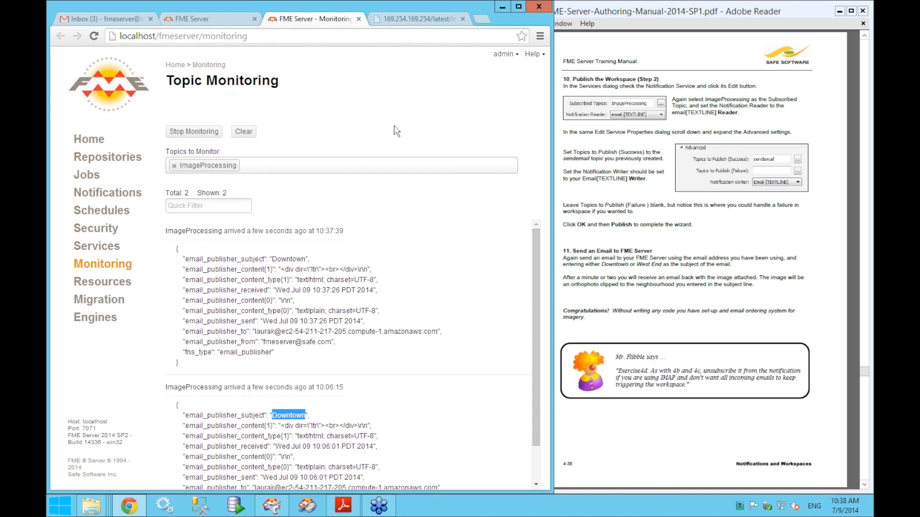
click(93, 24)
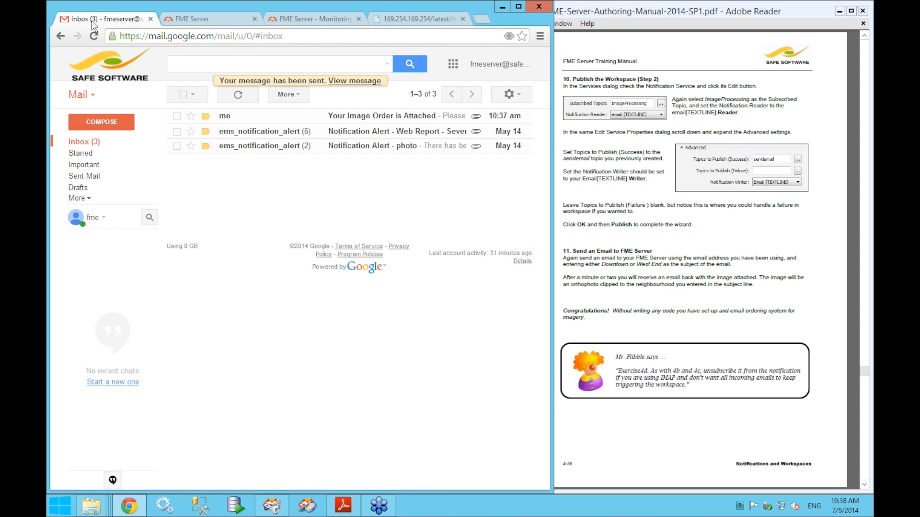
- Open the 'Your Image Order is Attached' reply and preview its AirphotoMosaic.jpg attachment
click(354, 122)
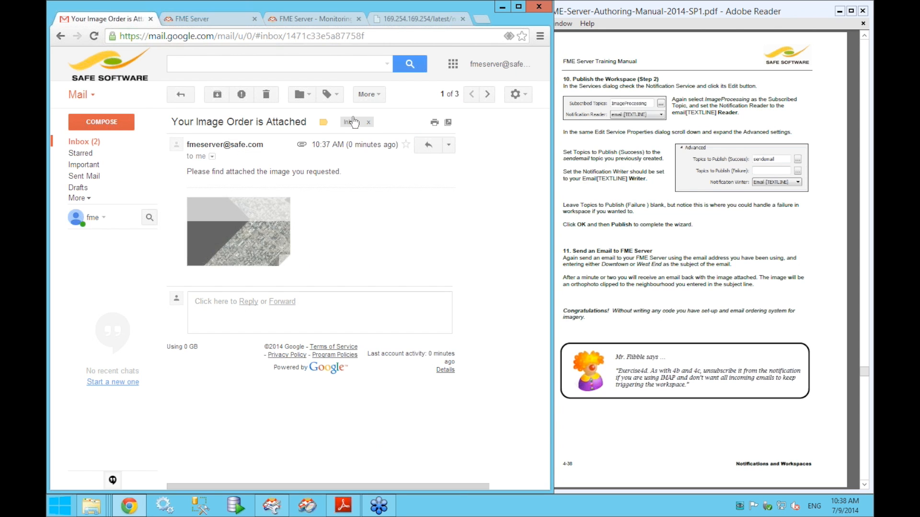
mouse_move(267, 233)
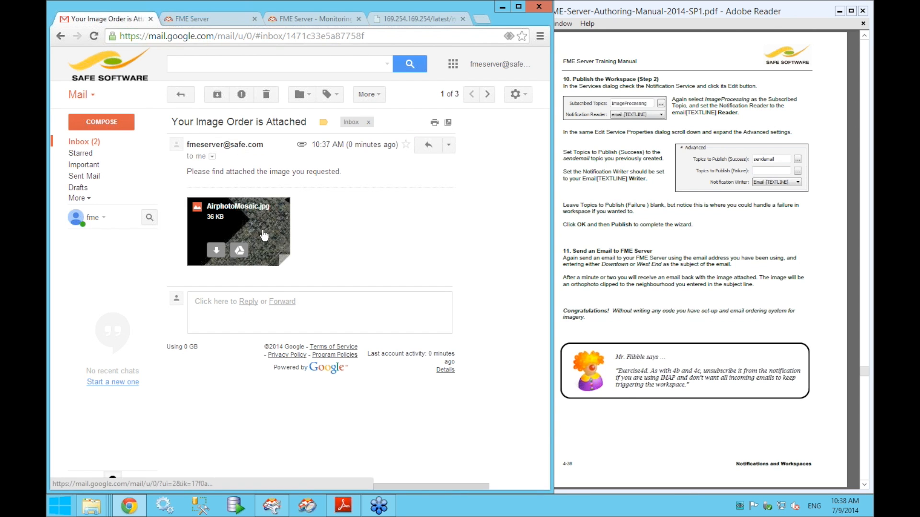
click(262, 228)
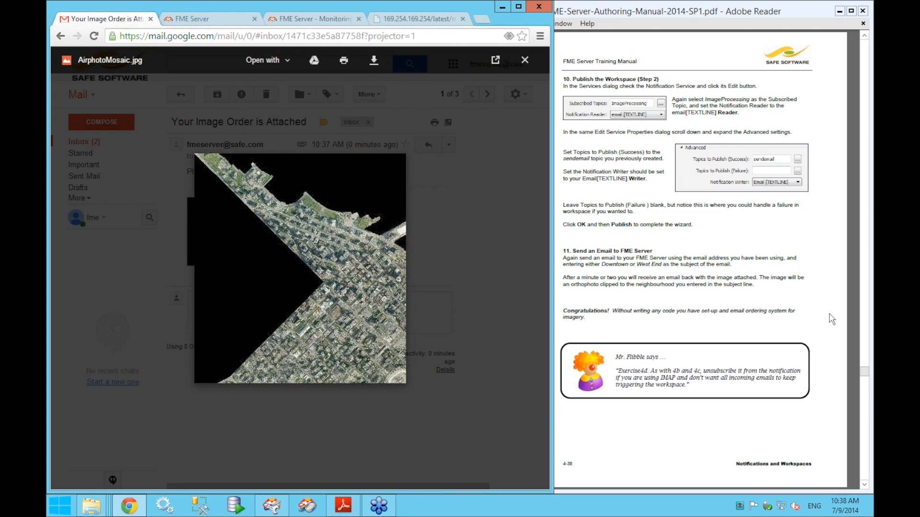
- Bring the training manual window back to the front
click(853, 312)
scroll(854, 313, down, 1)
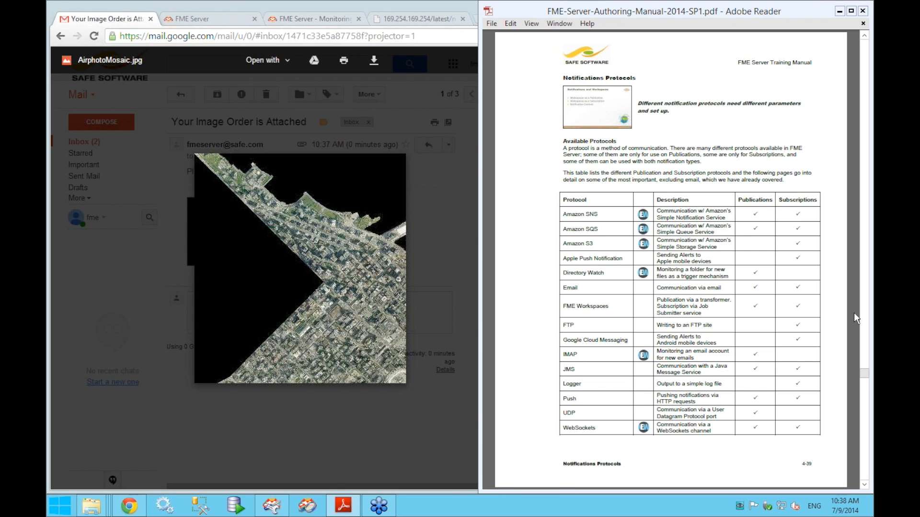
scroll(854, 313, up, 1)
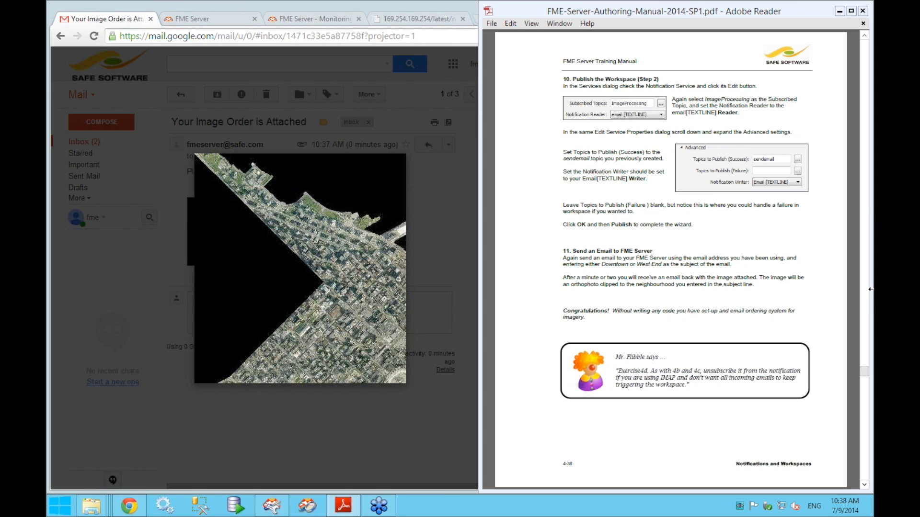
click(869, 202)
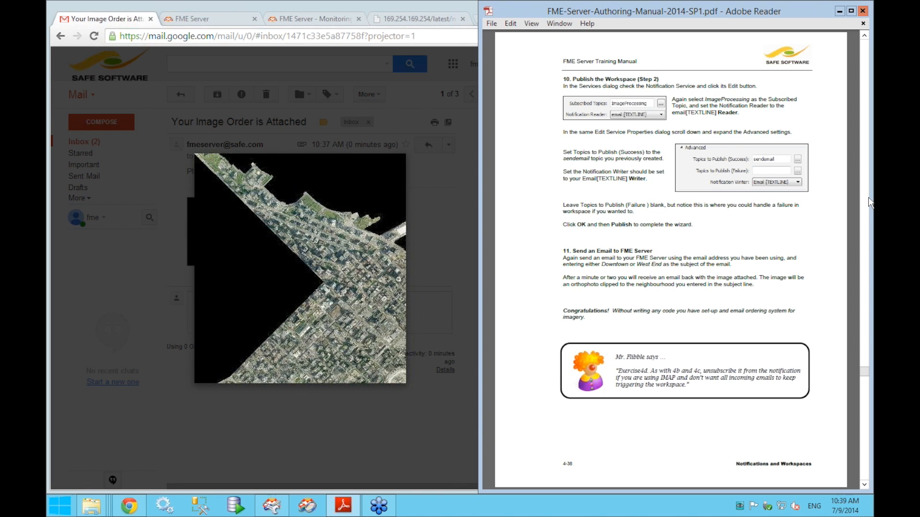
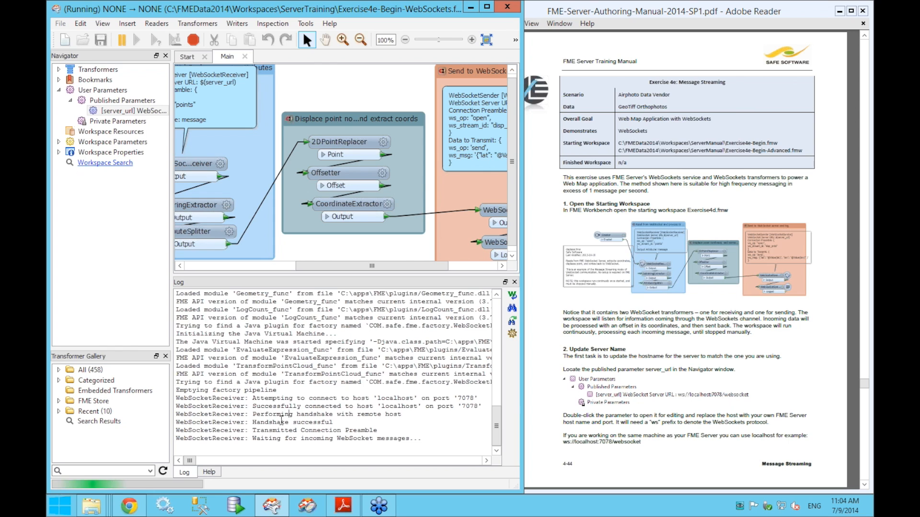
- Highlight the localhost host, port 7078 and the 'Waiting for incoming WebSocket messages' line in the log
double_click(399, 406)
double_click(470, 406)
double_click(290, 438)
drag(250, 438, 442, 444)
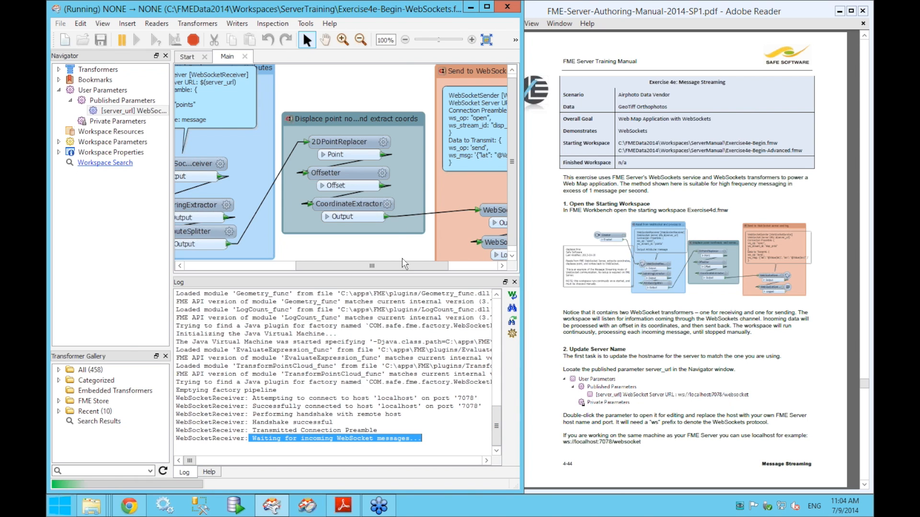
- Pan the canvas to show the Creator and WebSocketReceiver, then advance the manual to page 4-45
drag(404, 263, 290, 273)
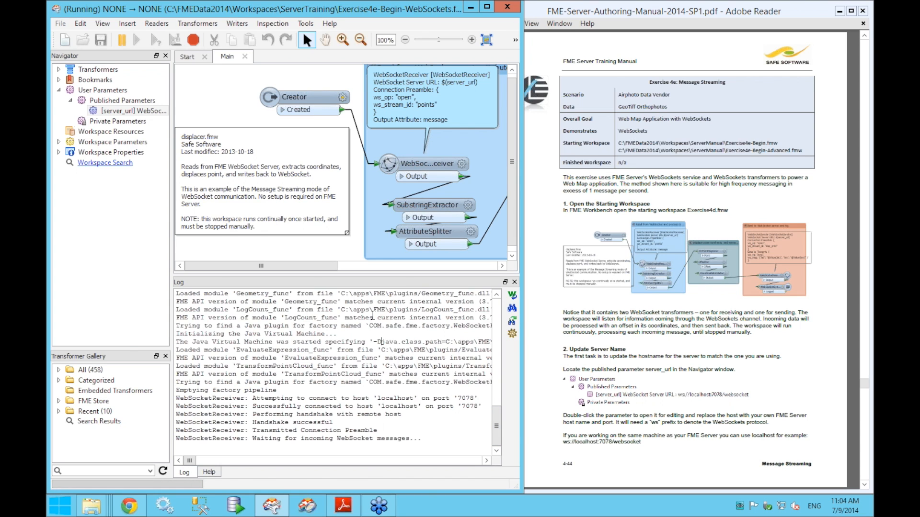
click(852, 348)
scroll(853, 348, down, 1)
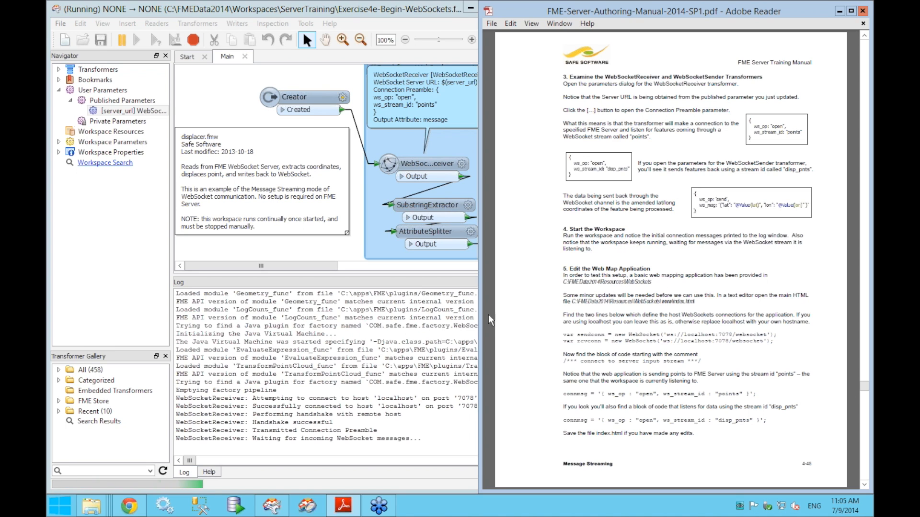
- Arrange the manual and File Explorer windows side by side and go to the FMEData2014 folder
drag(498, 316, 516, 317)
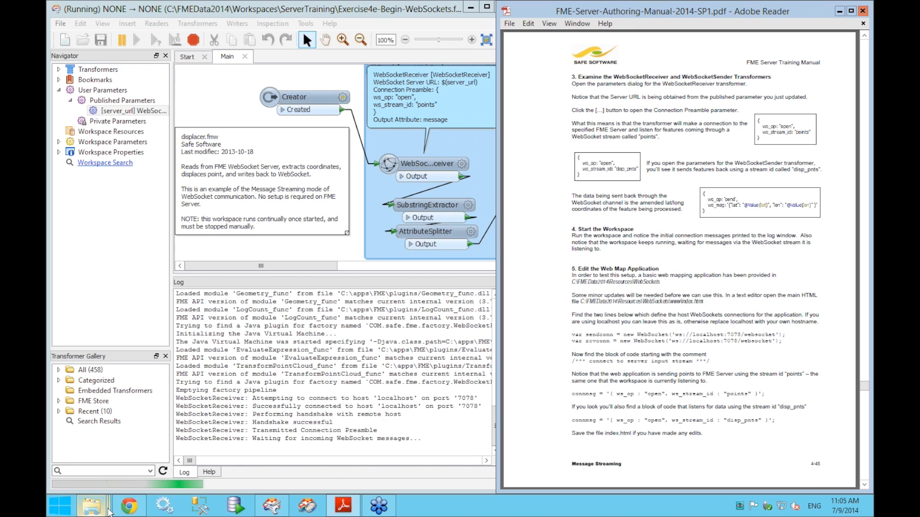
click(91, 505)
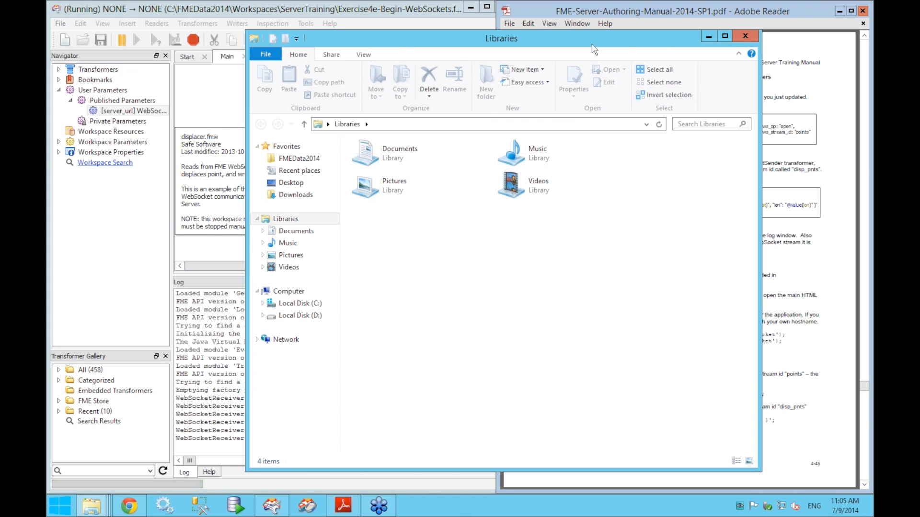
drag(500, 43, 305, 36)
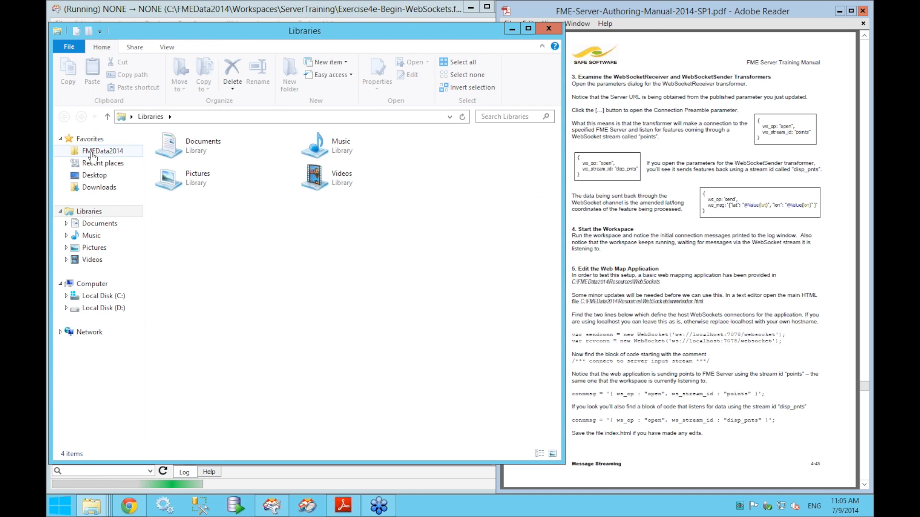
click(93, 152)
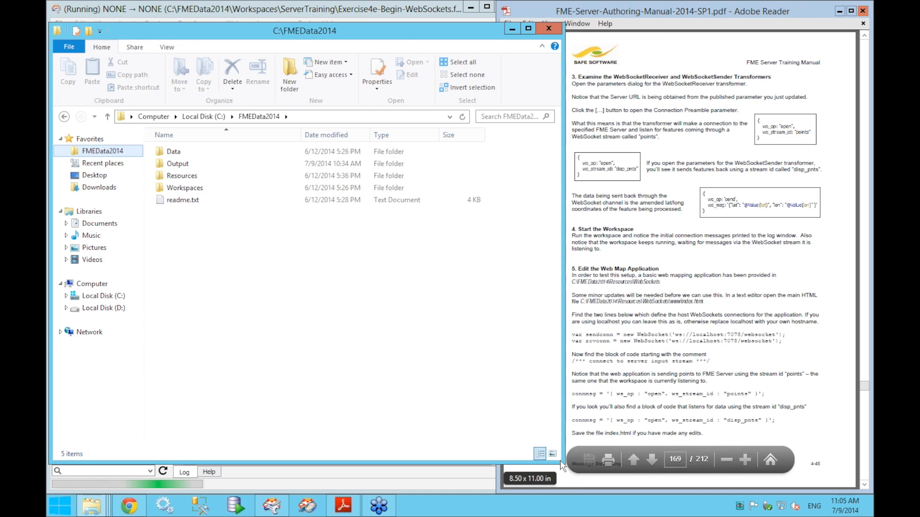
drag(563, 462, 451, 374)
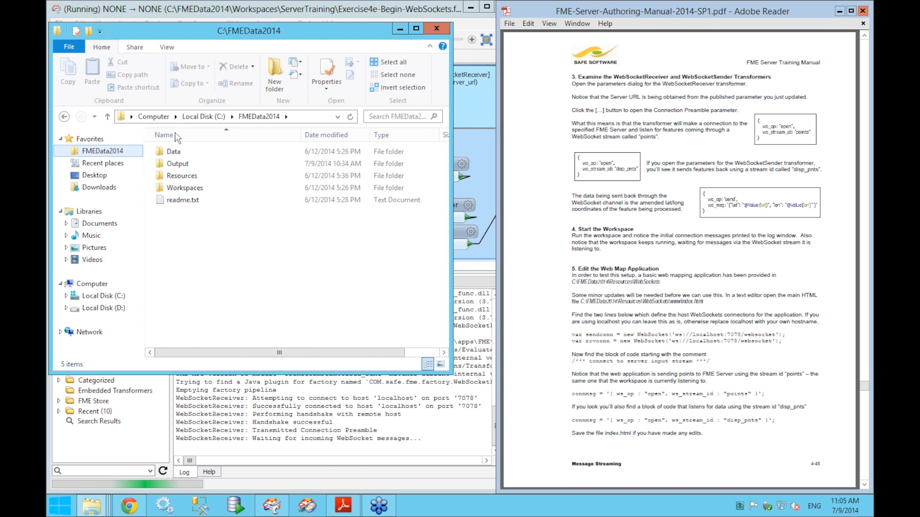
- Browse into Resources\websockets\www and open index.html in Notepad++
double_click(179, 175)
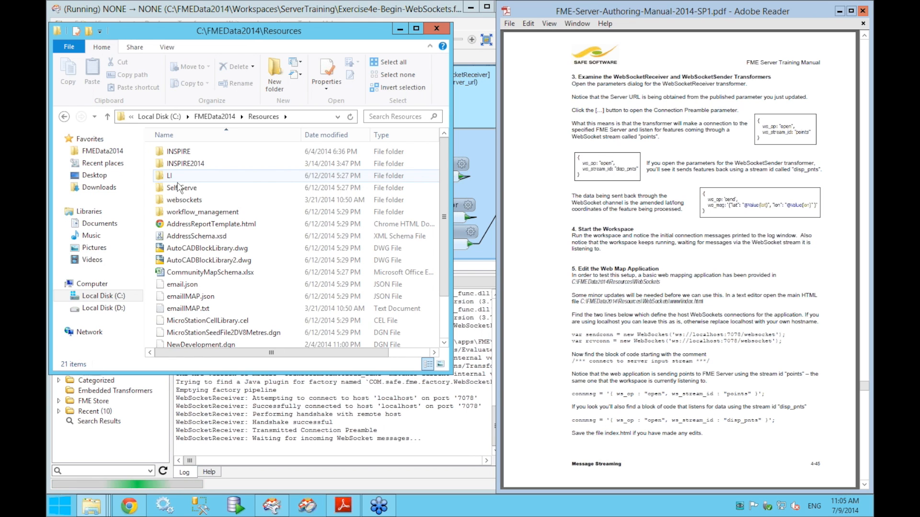
double_click(178, 205)
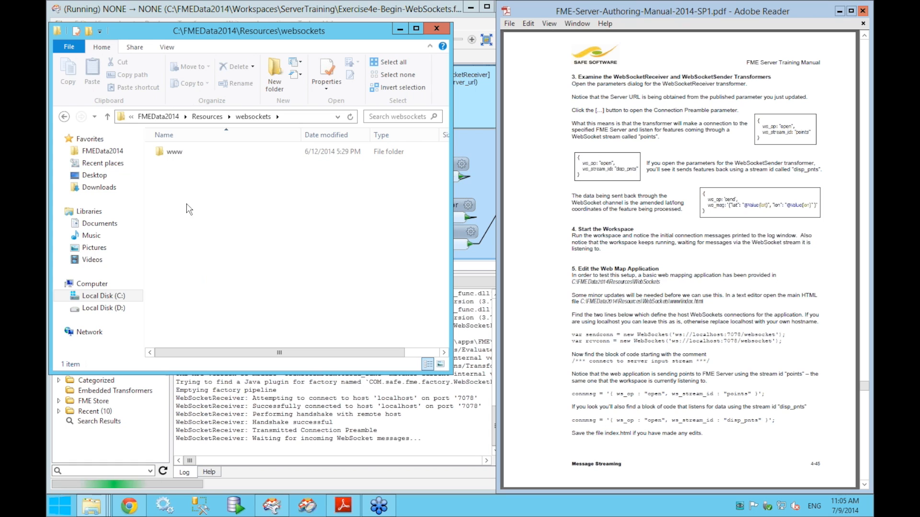
double_click(173, 152)
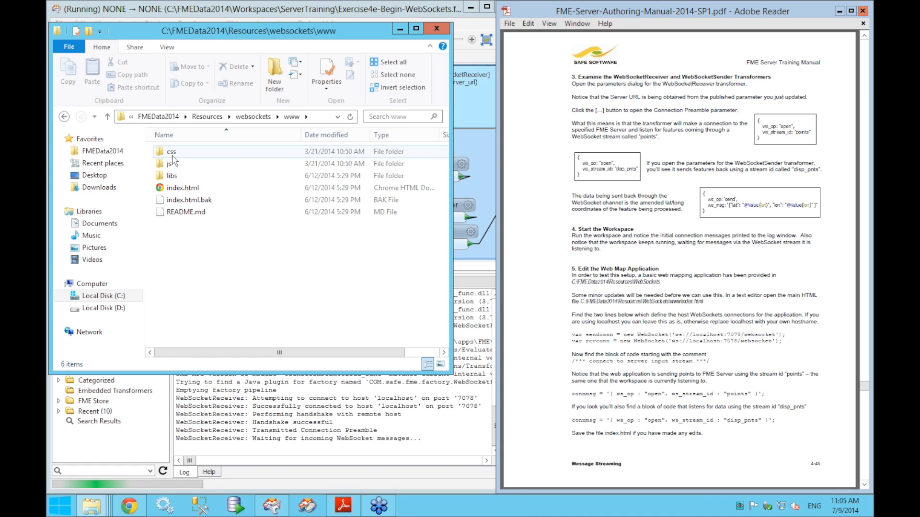
right_click(175, 190)
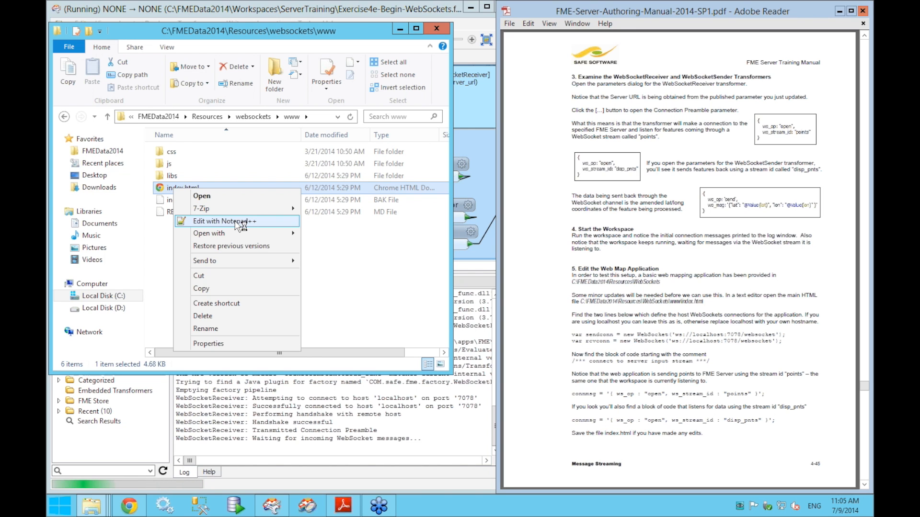
click(237, 225)
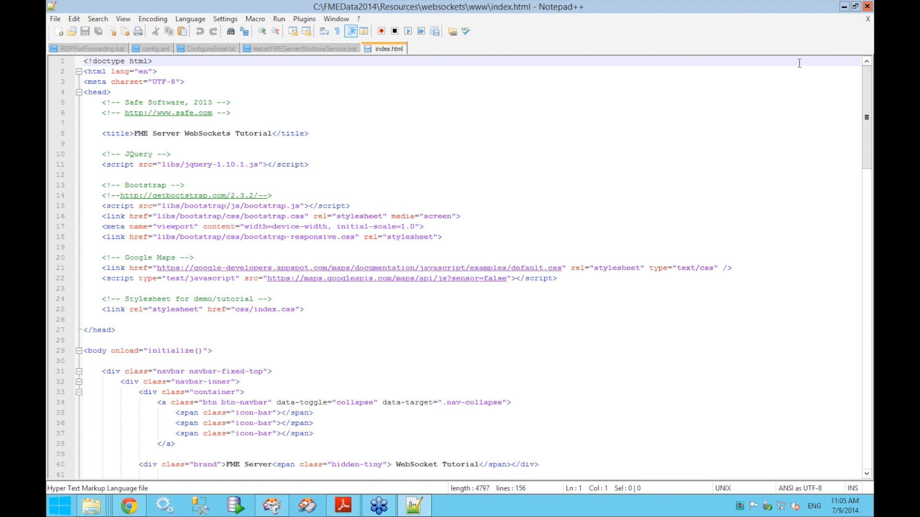
- Resize Notepad++ and highlight connect, onopen, connmsg and the points stream id on lines 84-86
double_click(833, 7)
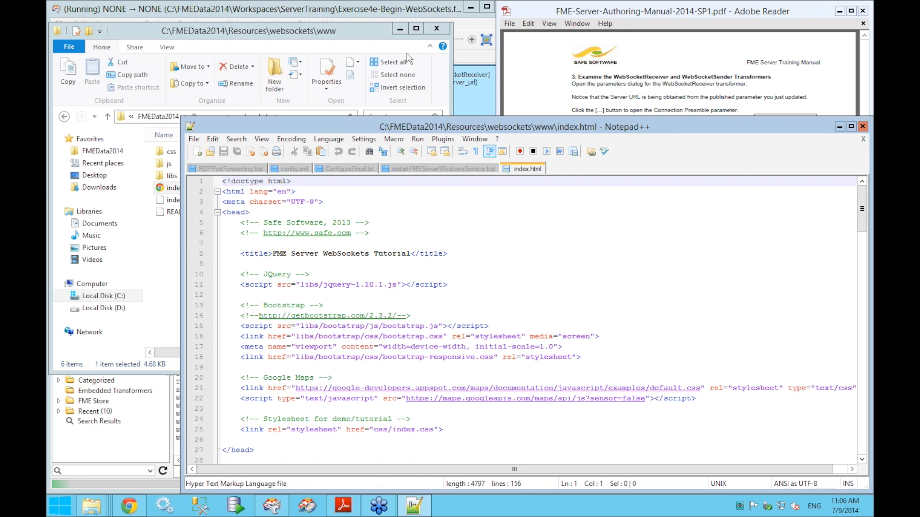
mouse_move(528, 127)
mouse_down()
mouse_move(473, 103)
mouse_move(419, 42)
mouse_up()
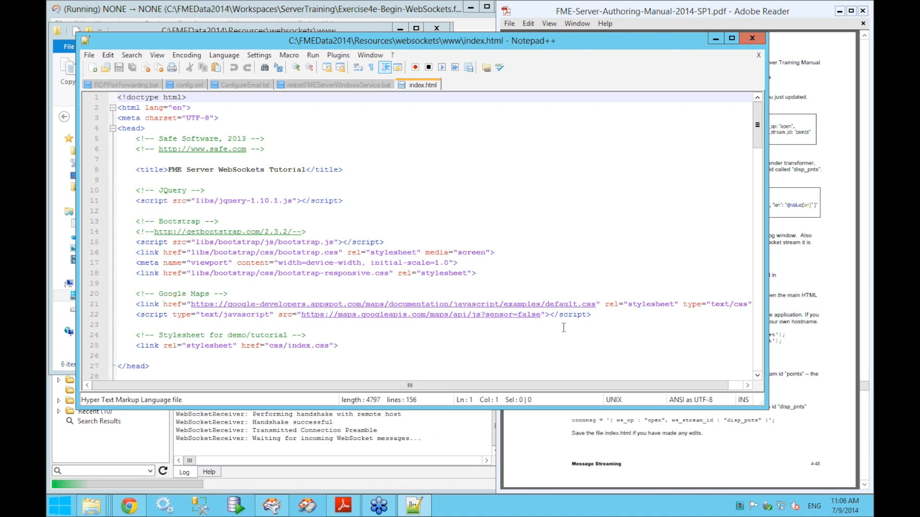
drag(759, 127, 755, 255)
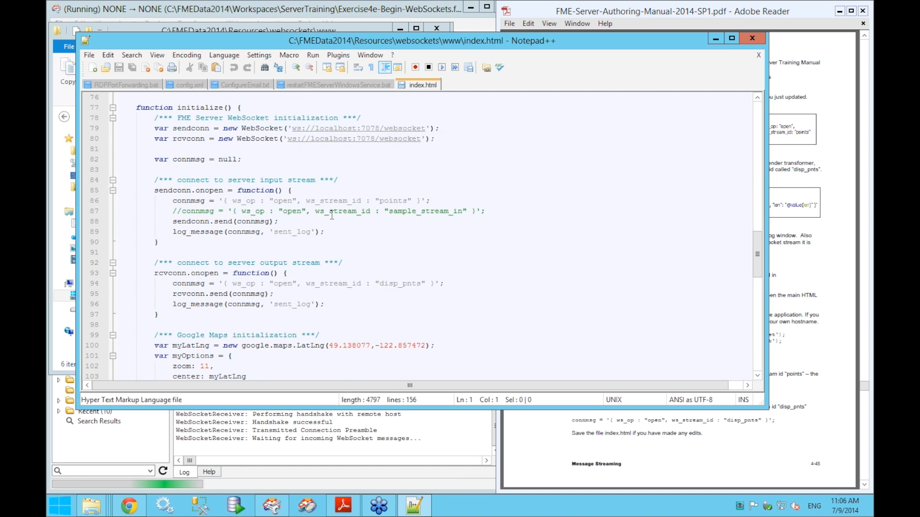
double_click(205, 181)
double_click(209, 190)
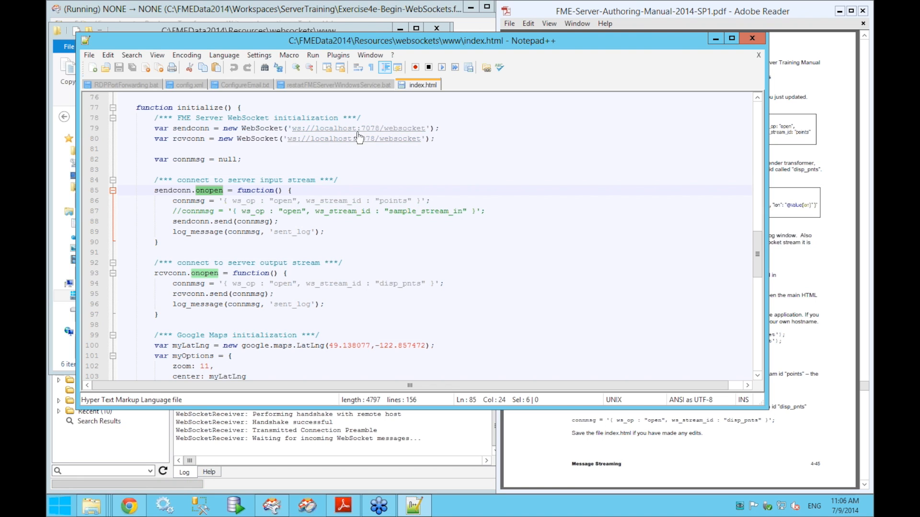
double_click(184, 201)
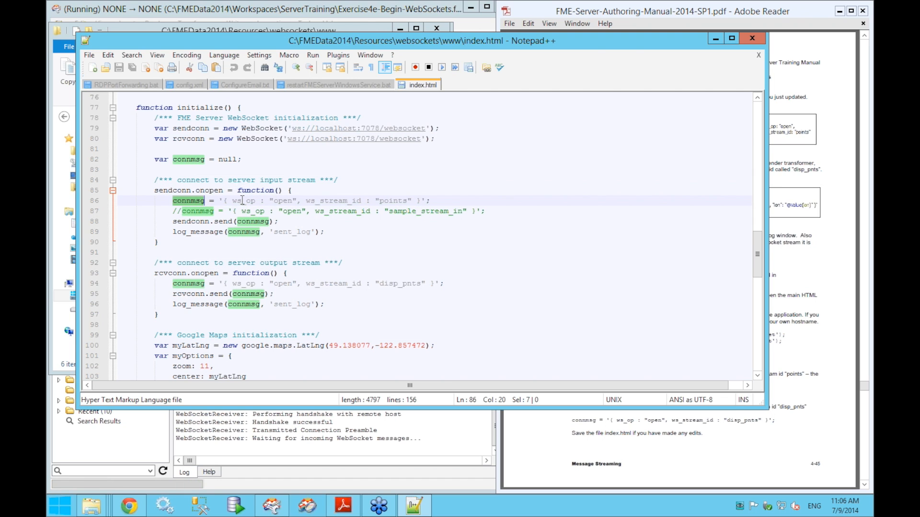
double_click(393, 201)
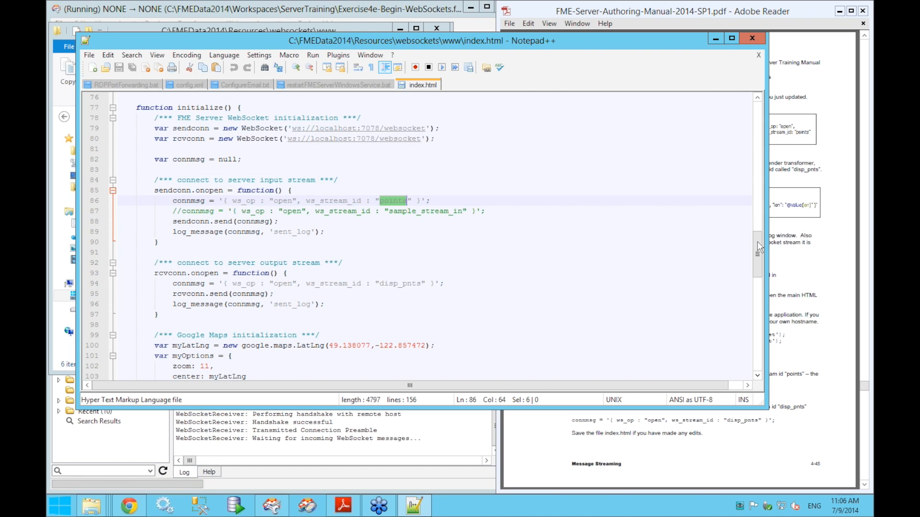
- Review the script, select line 94 opening the disp_pnts stream, then close index.html and minimize Notepad++
scroll(756, 305, down, 18)
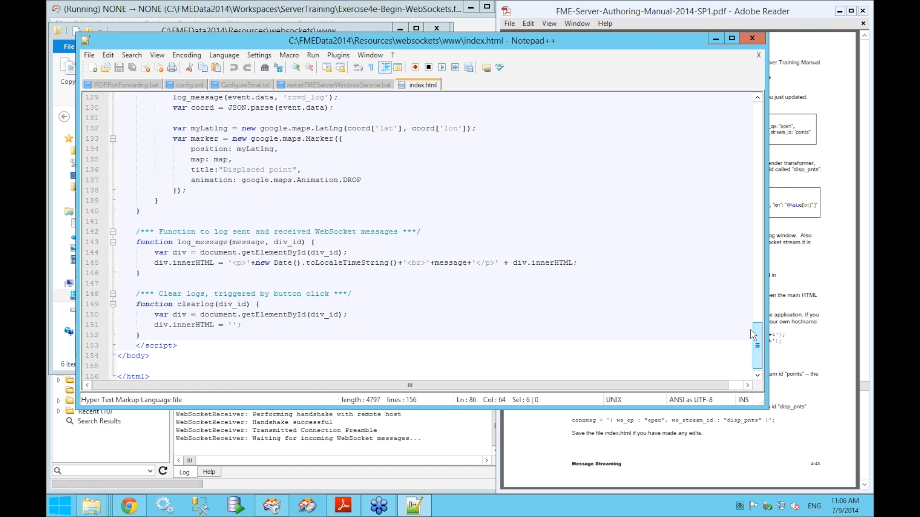
scroll(751, 328, up, 19)
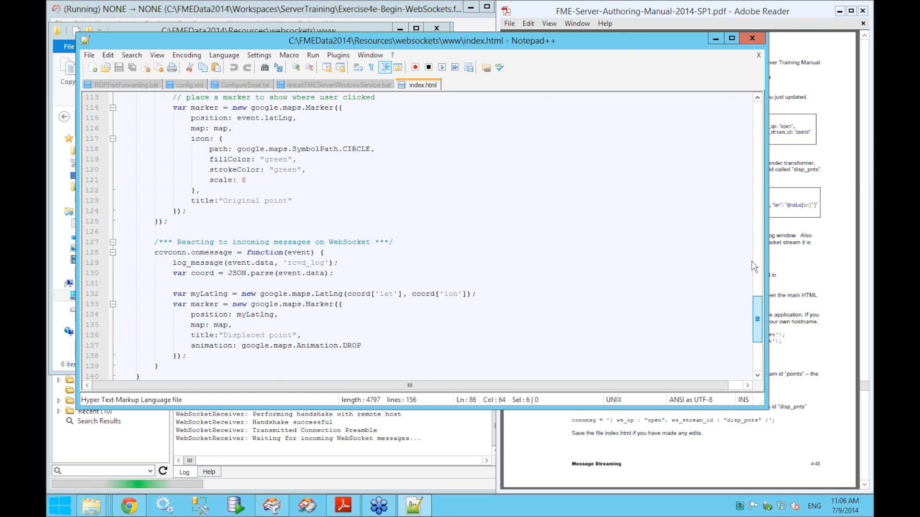
scroll(751, 225, up, 1)
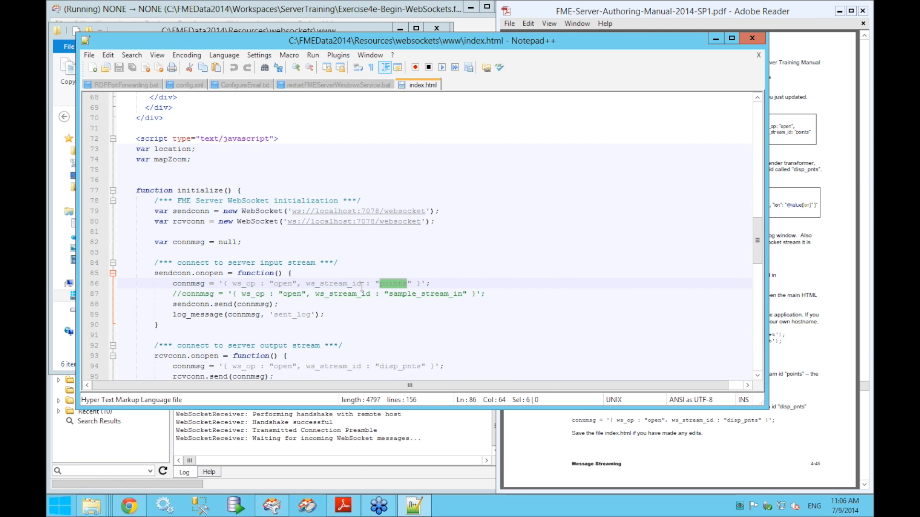
scroll(758, 256, down, 1)
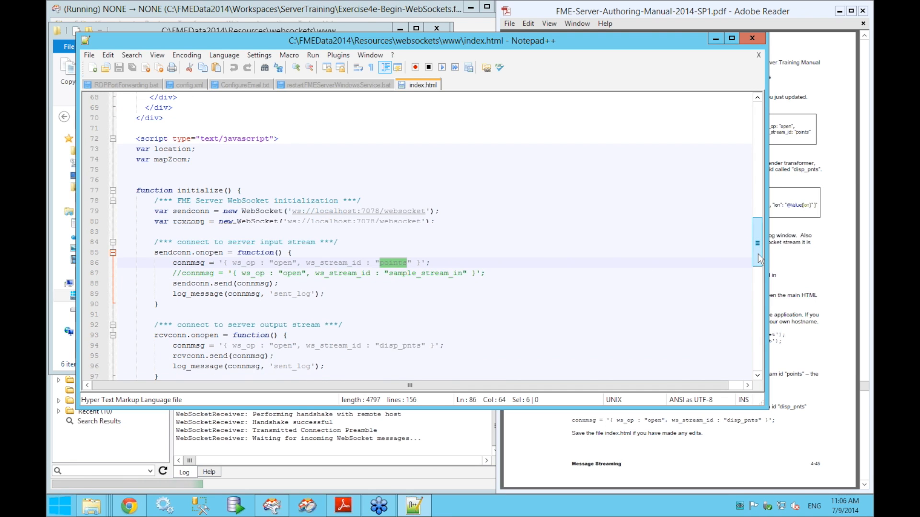
scroll(758, 259, down, 3)
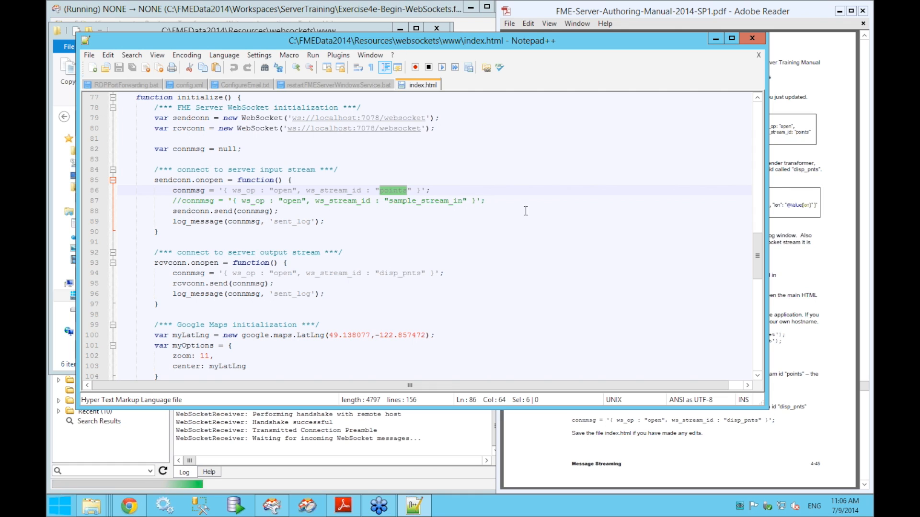
triple_click(392, 275)
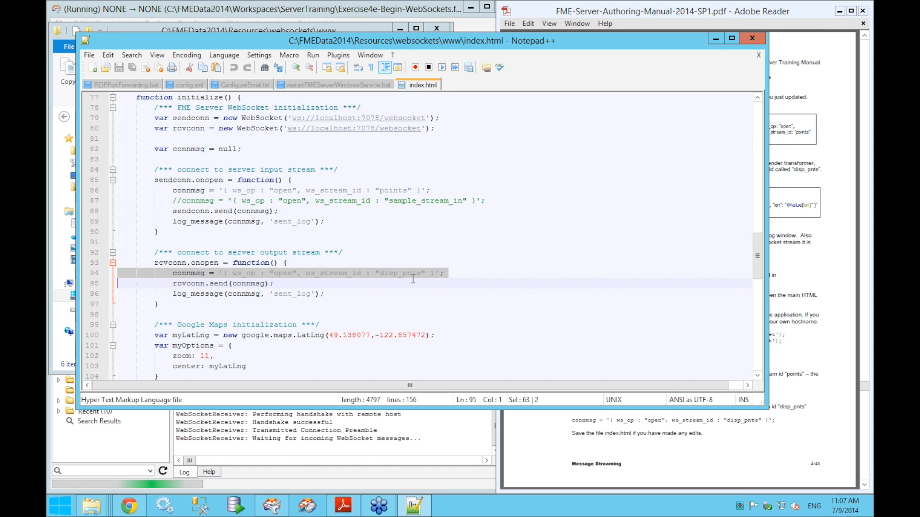
scroll(486, 96, down, 8)
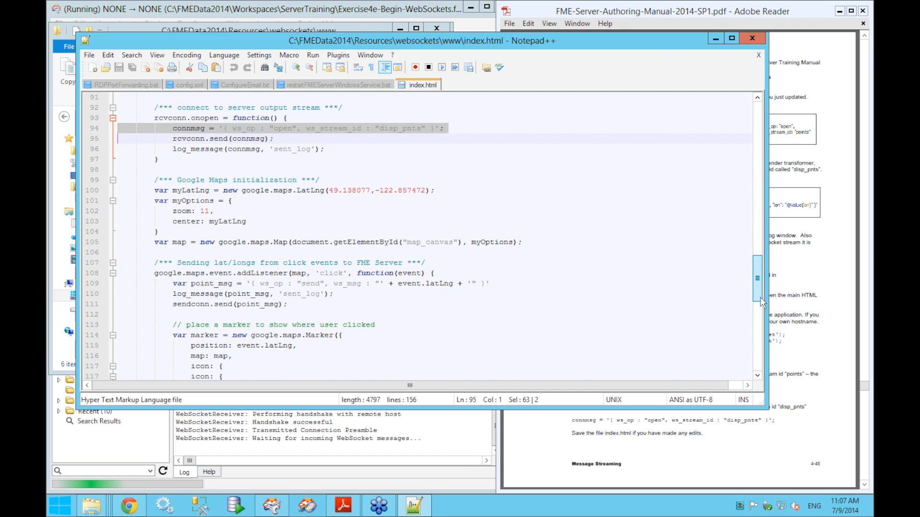
middle_click(430, 86)
click(715, 39)
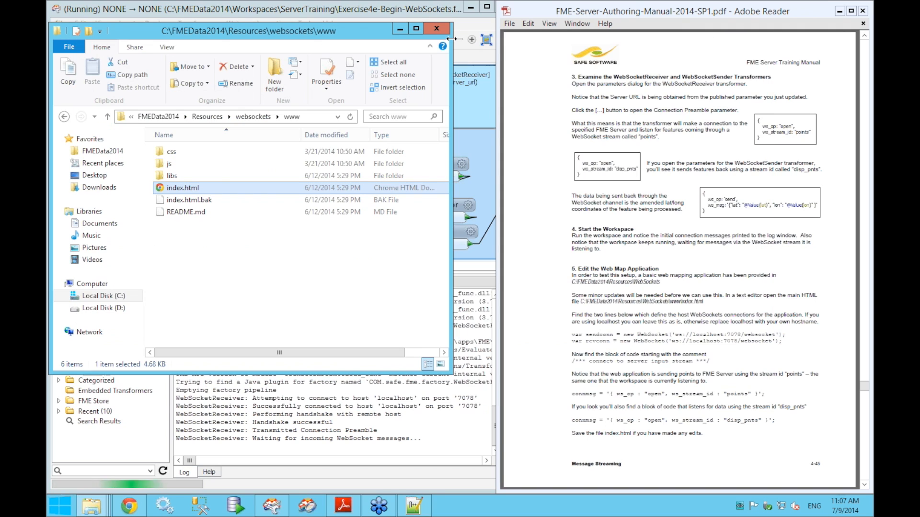
- Open index.html in Chrome and widen the browser to show the WebSocket Tutorial map
double_click(194, 188)
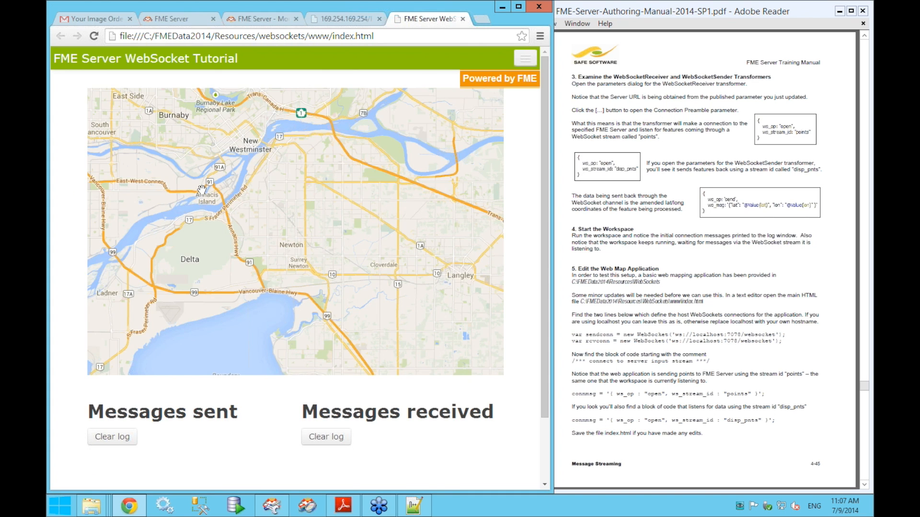
drag(552, 203, 702, 203)
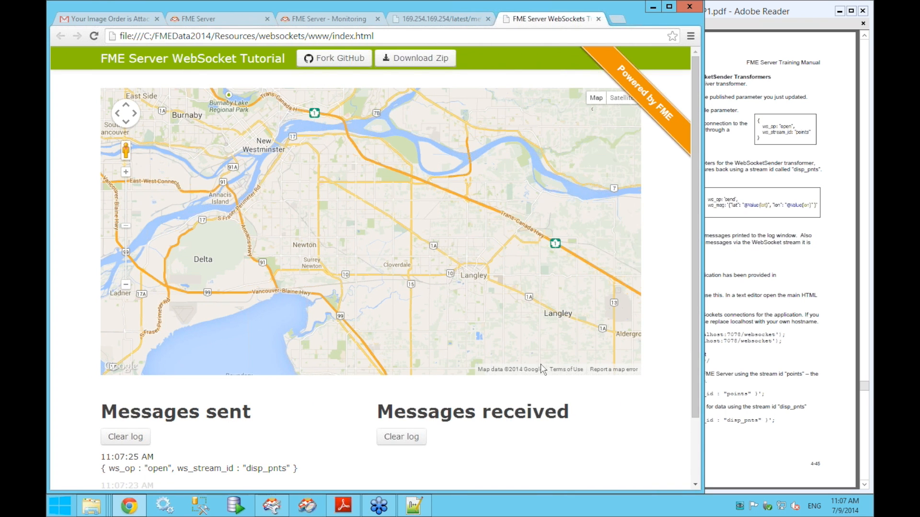
scroll(79, 230, down, 2)
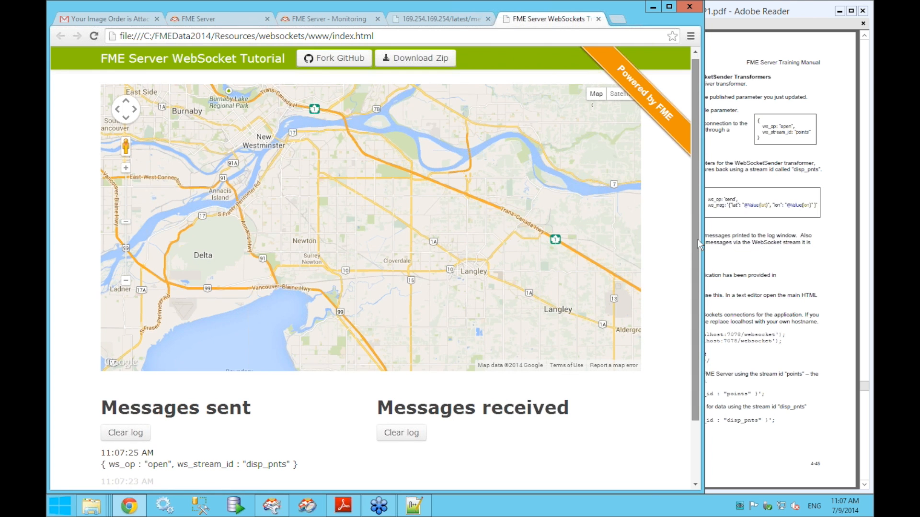
scroll(160, 317, down, 1)
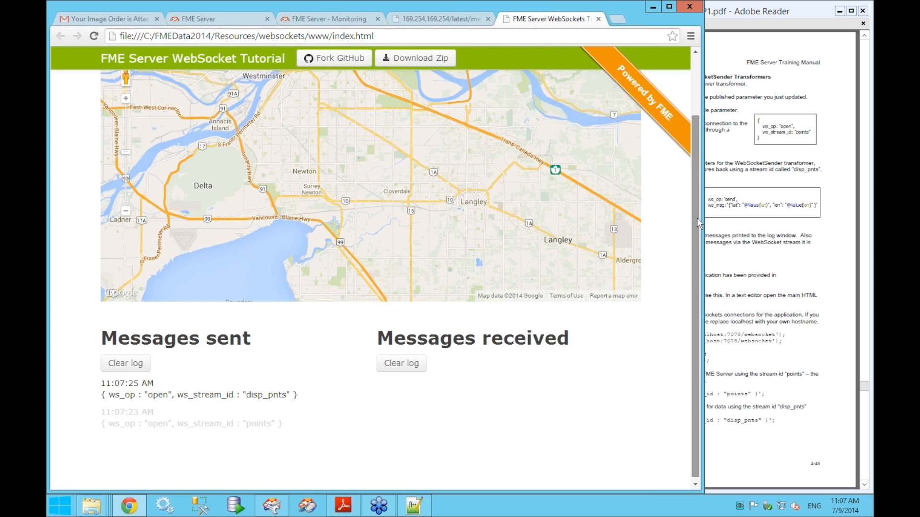
scroll(698, 192, up, 1)
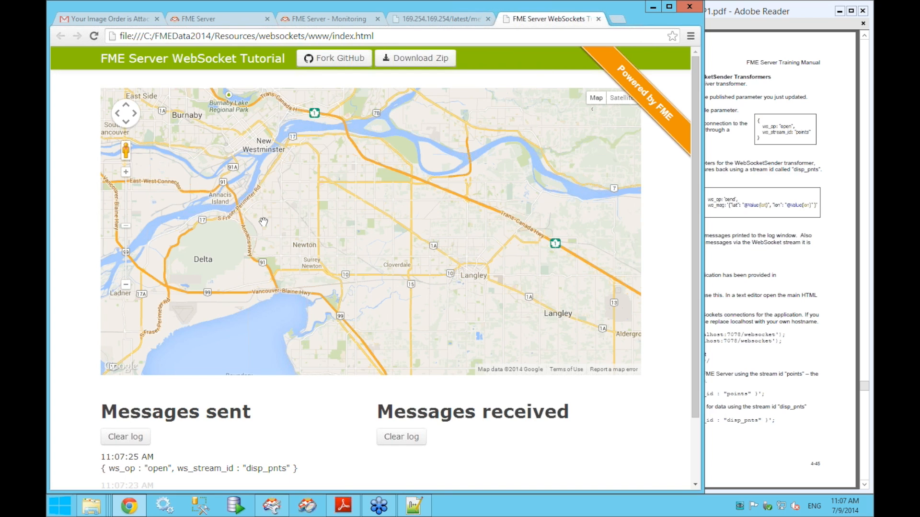
- Add three points on the map, starting near Delta, to get their displaced markers back
click(239, 285)
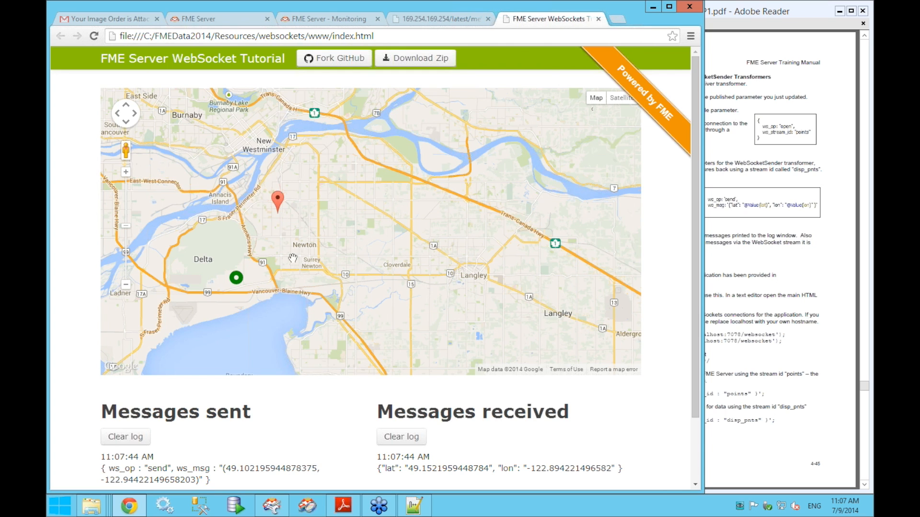
click(371, 303)
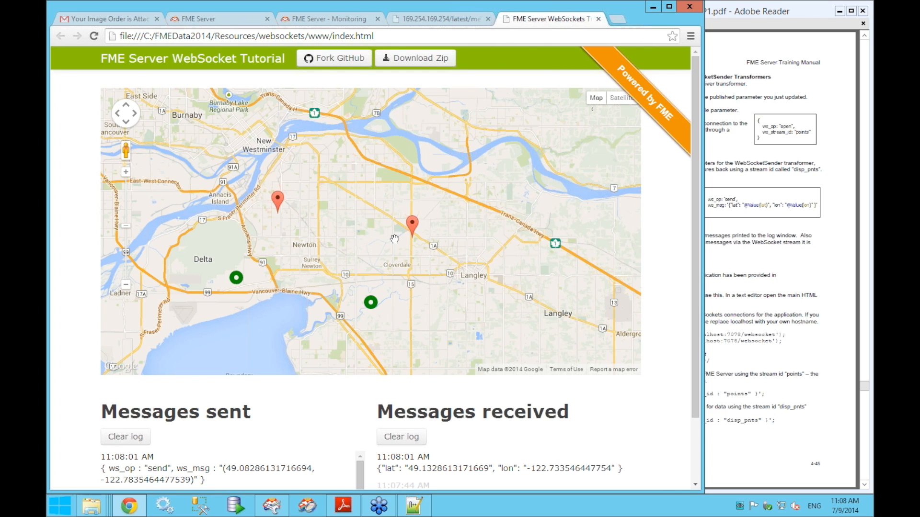
click(502, 311)
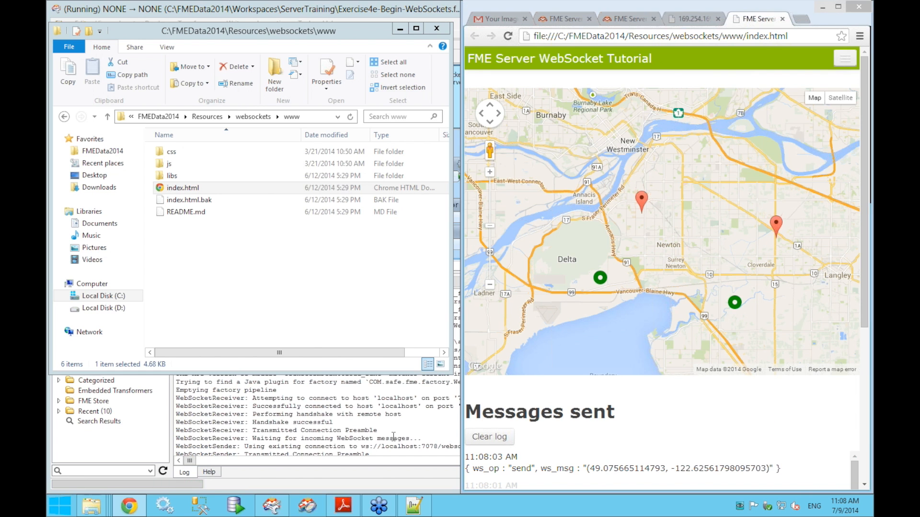
- Check the waiting-for-messages log line in Workbench, then add another point on the web map
click(393, 436)
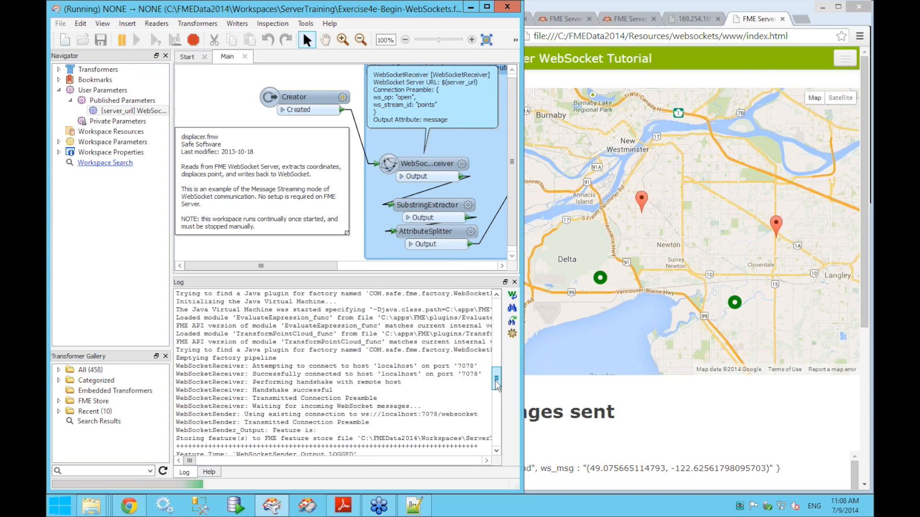
triple_click(277, 398)
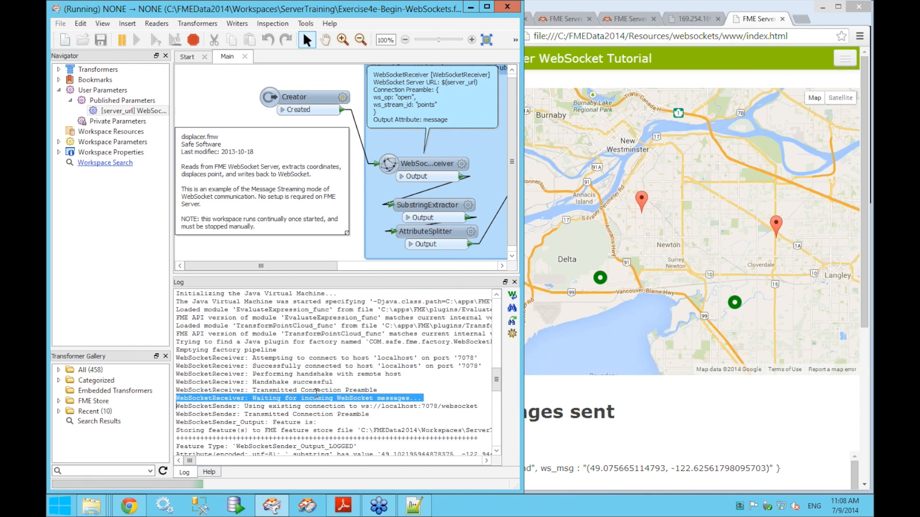
drag(496, 387, 495, 443)
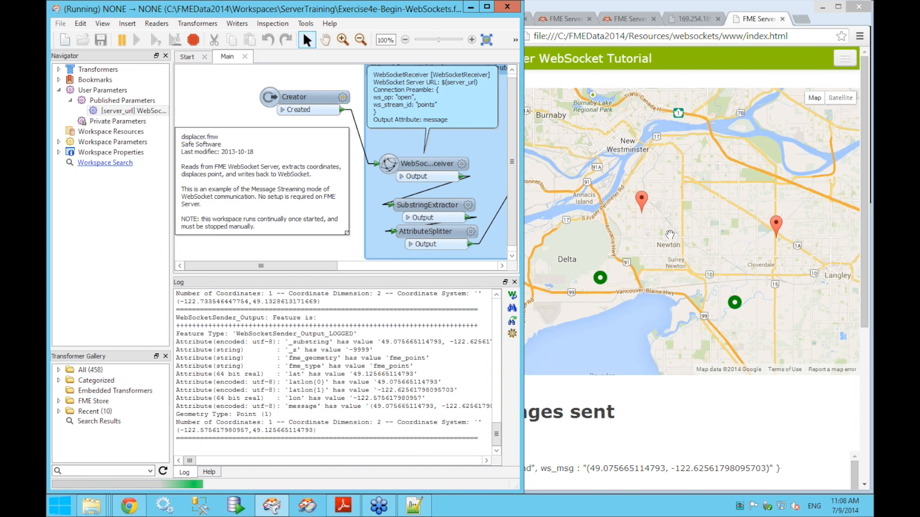
click(668, 231)
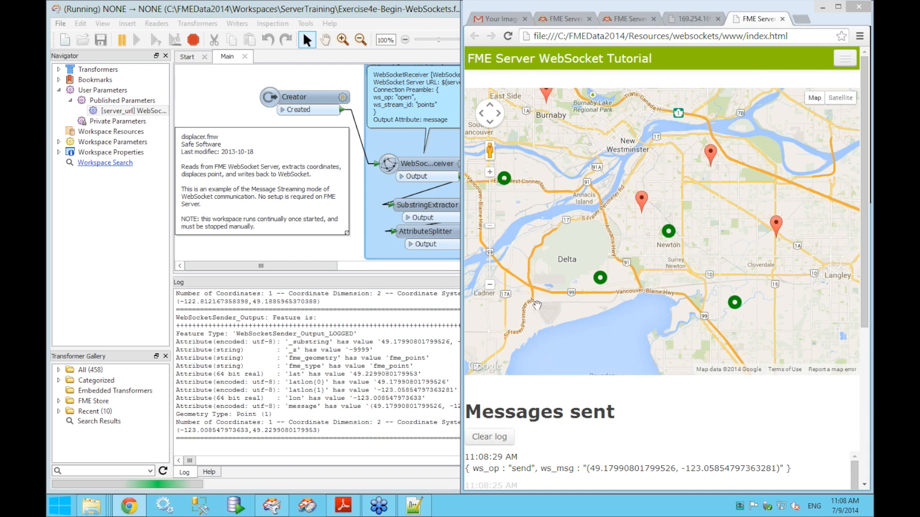
drag(594, 355, 597, 355)
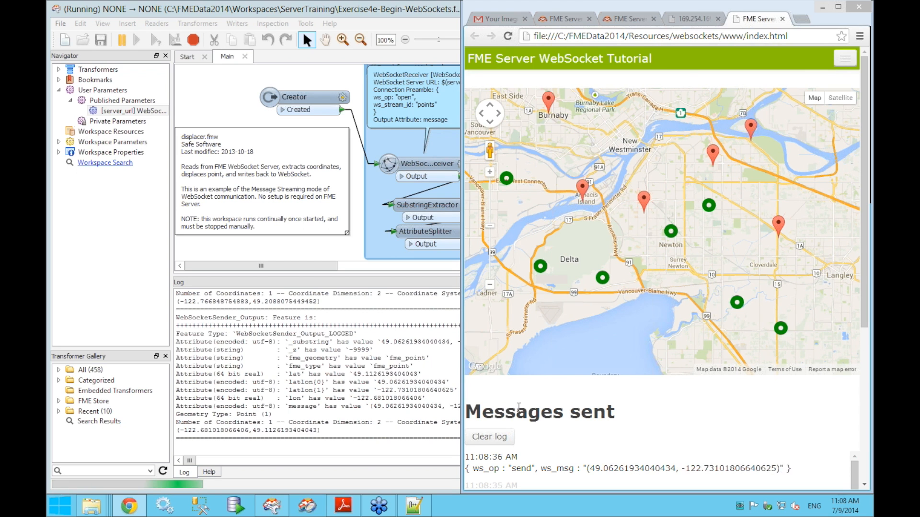
- Narrow the Workbench window, pan the canvas, shift the WebSocketReceiver annotation down-right, and minimize Workbench
click(424, 407)
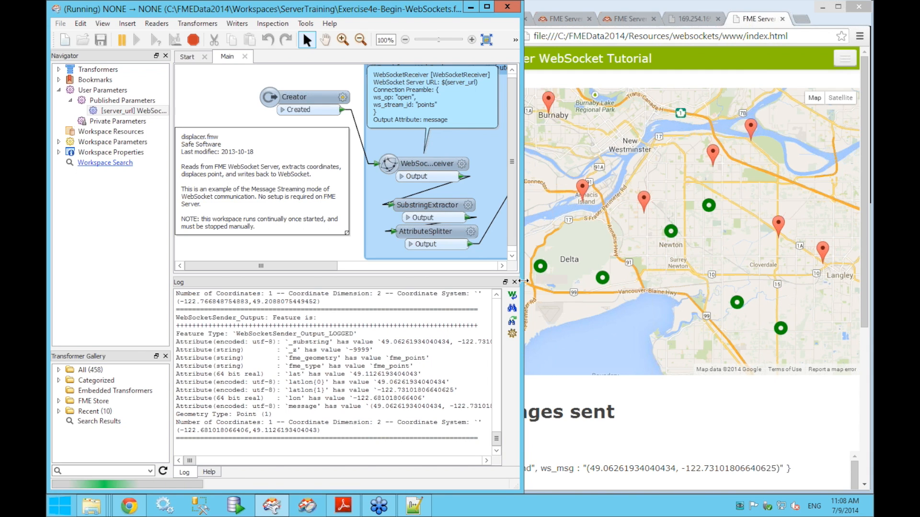
drag(457, 286, 401, 287)
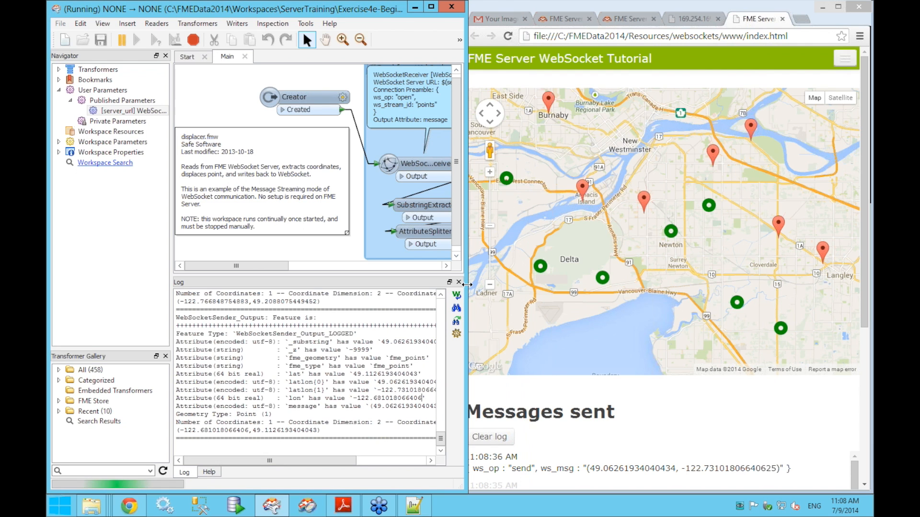
drag(396, 216, 270, 213)
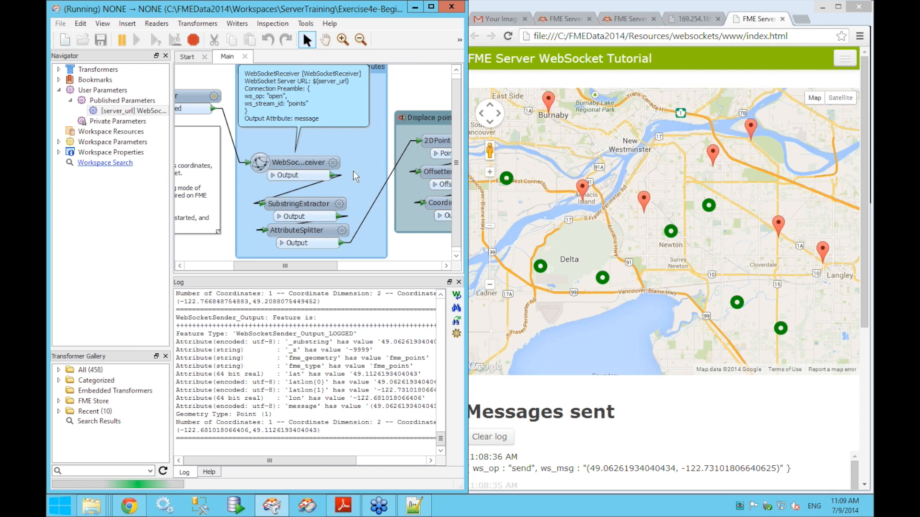
drag(362, 108, 365, 125)
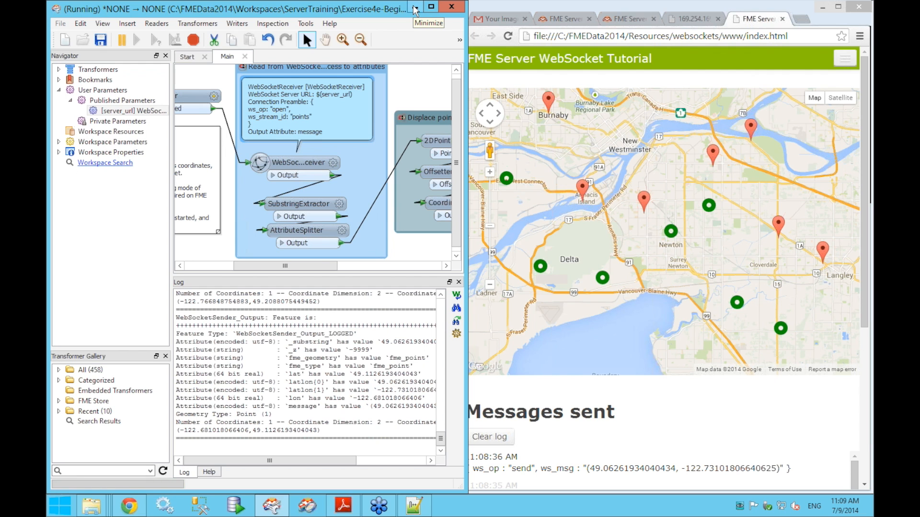
click(620, 6)
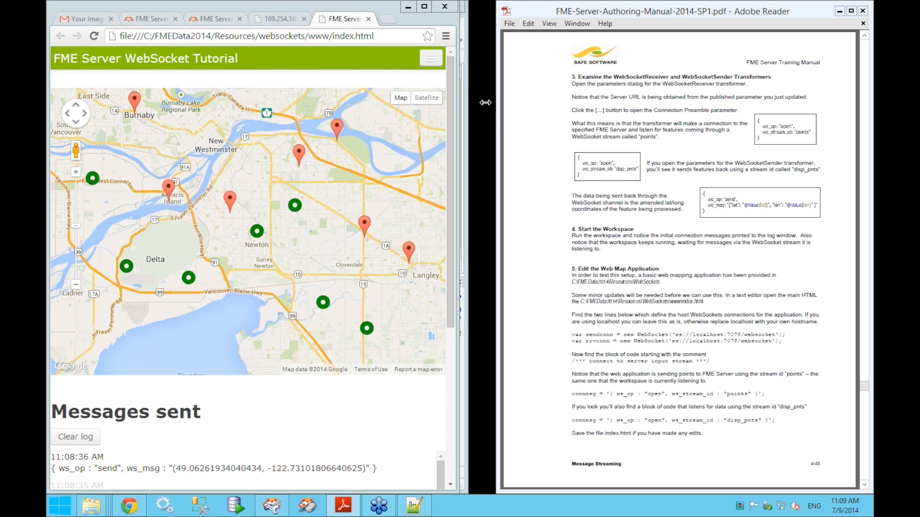
- Widen the Adobe Reader window and scroll the manual ahead to page 4-49
drag(485, 102, 476, 103)
scroll(488, 115, down, 3)
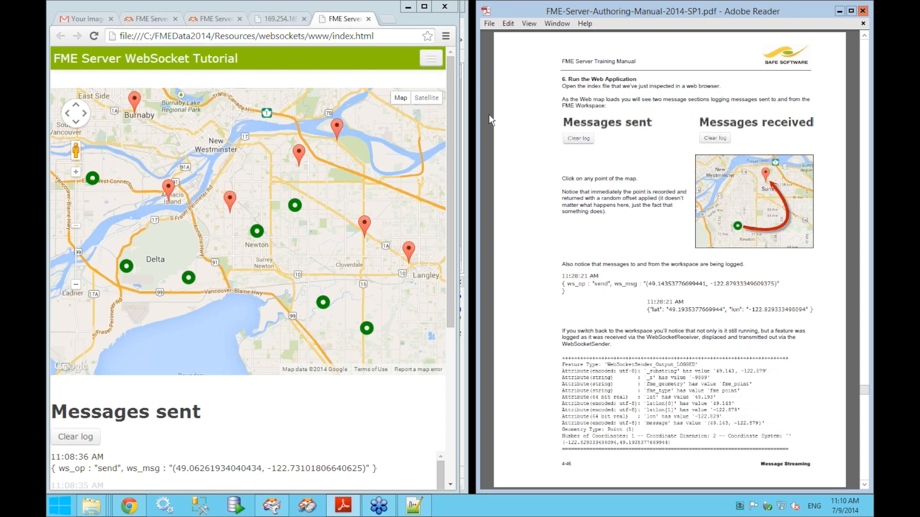
scroll(489, 114, down, 3)
scroll(488, 114, down, 3)
scroll(489, 114, up, 3)
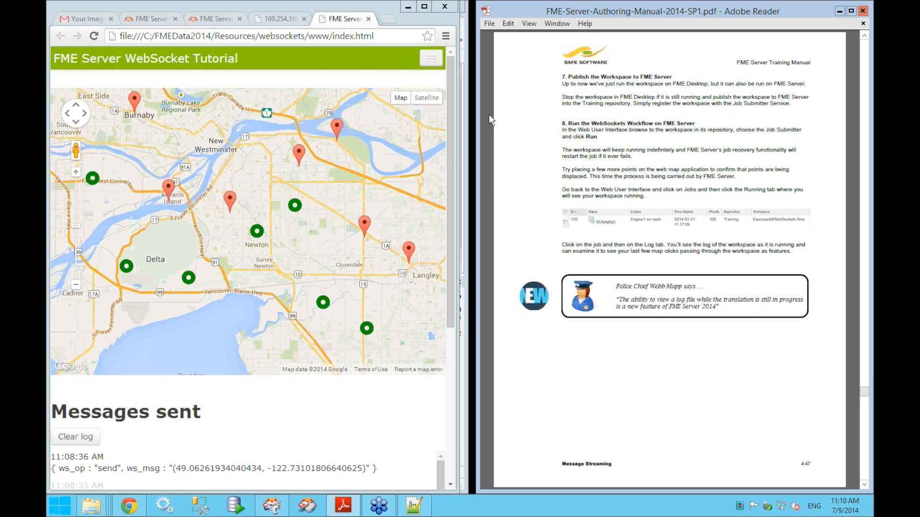
scroll(489, 114, down, 6)
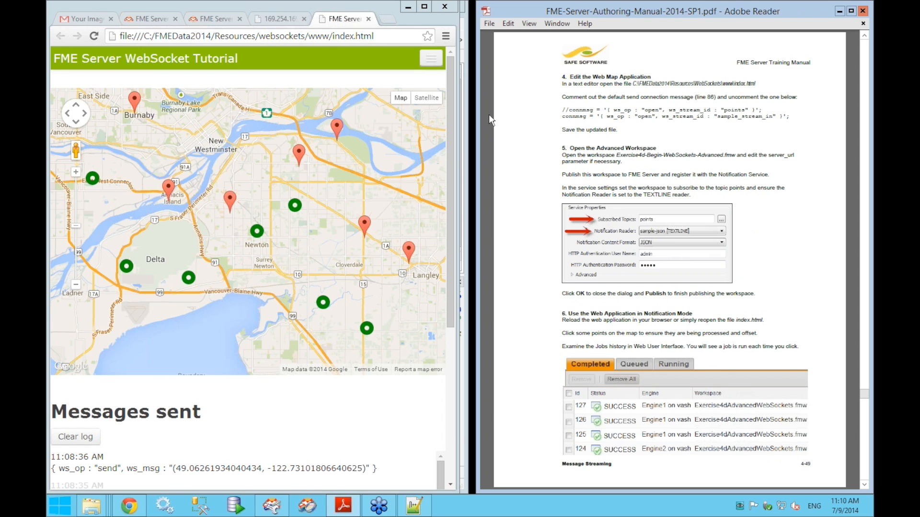